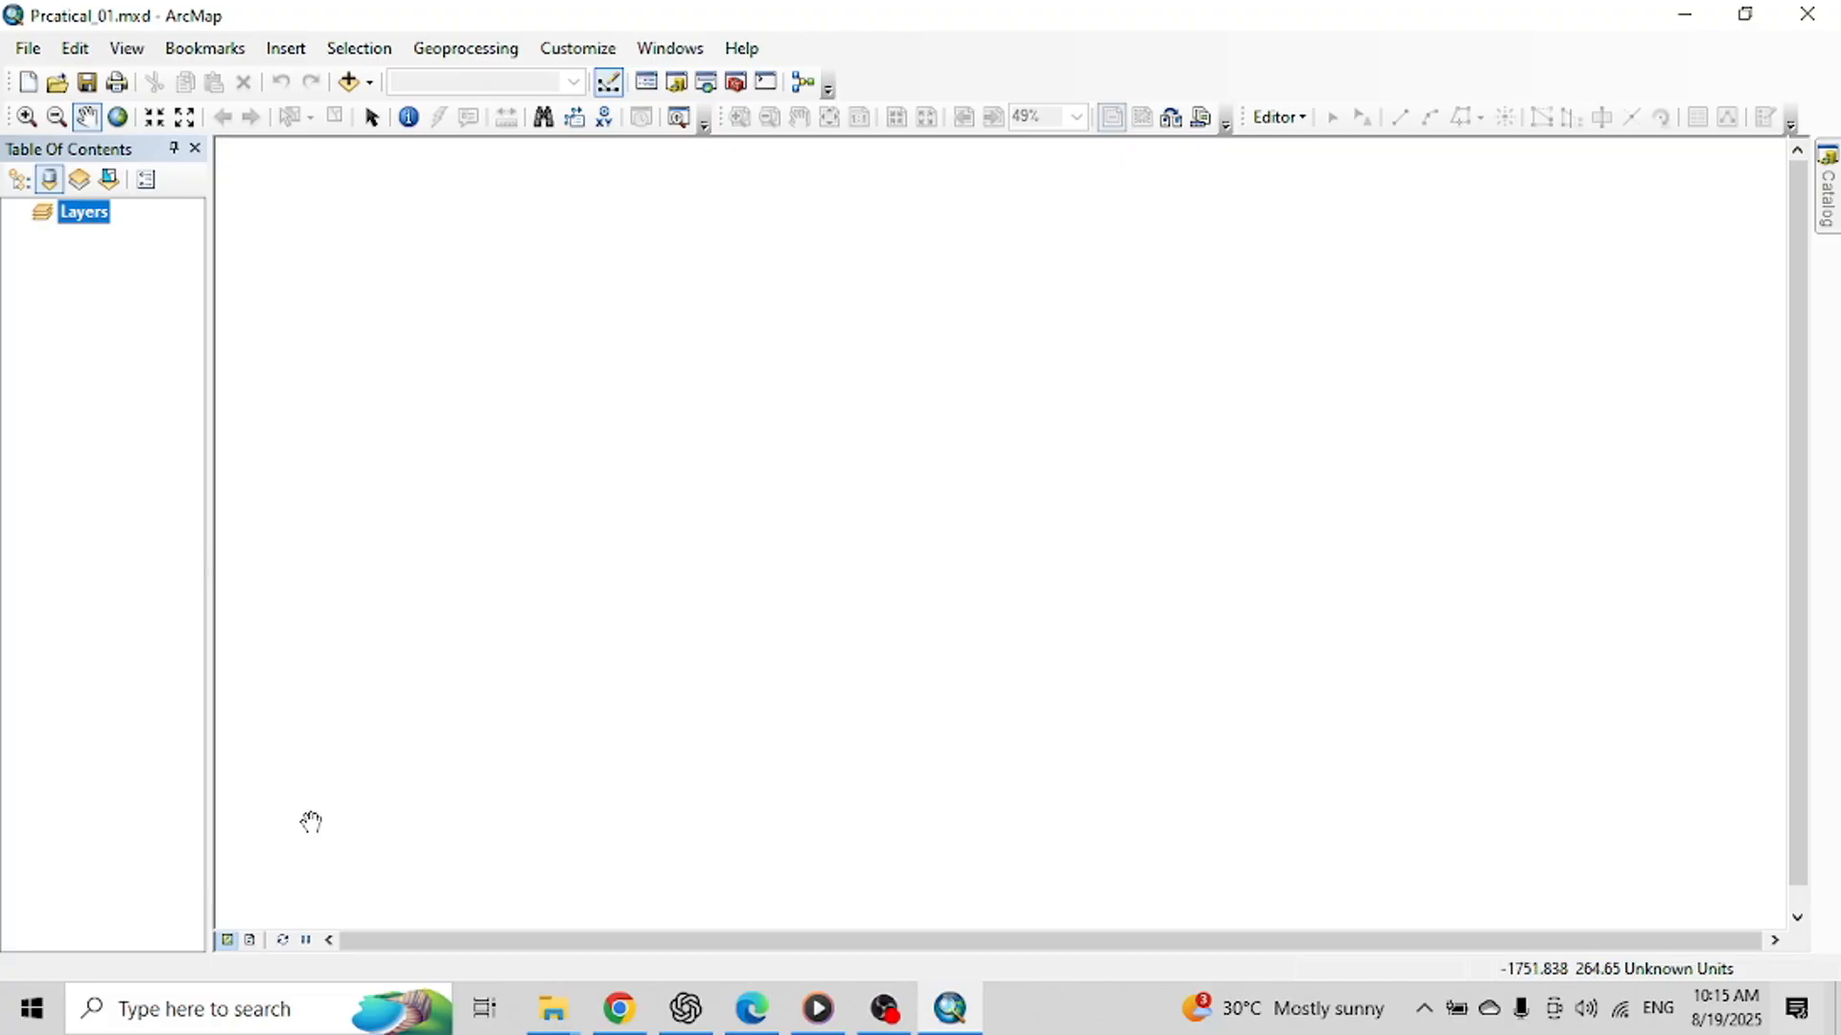
# Step: Look at the page layout view, return to the data view, and look over the Catalog and Search windows
pyautogui.click(253, 941)
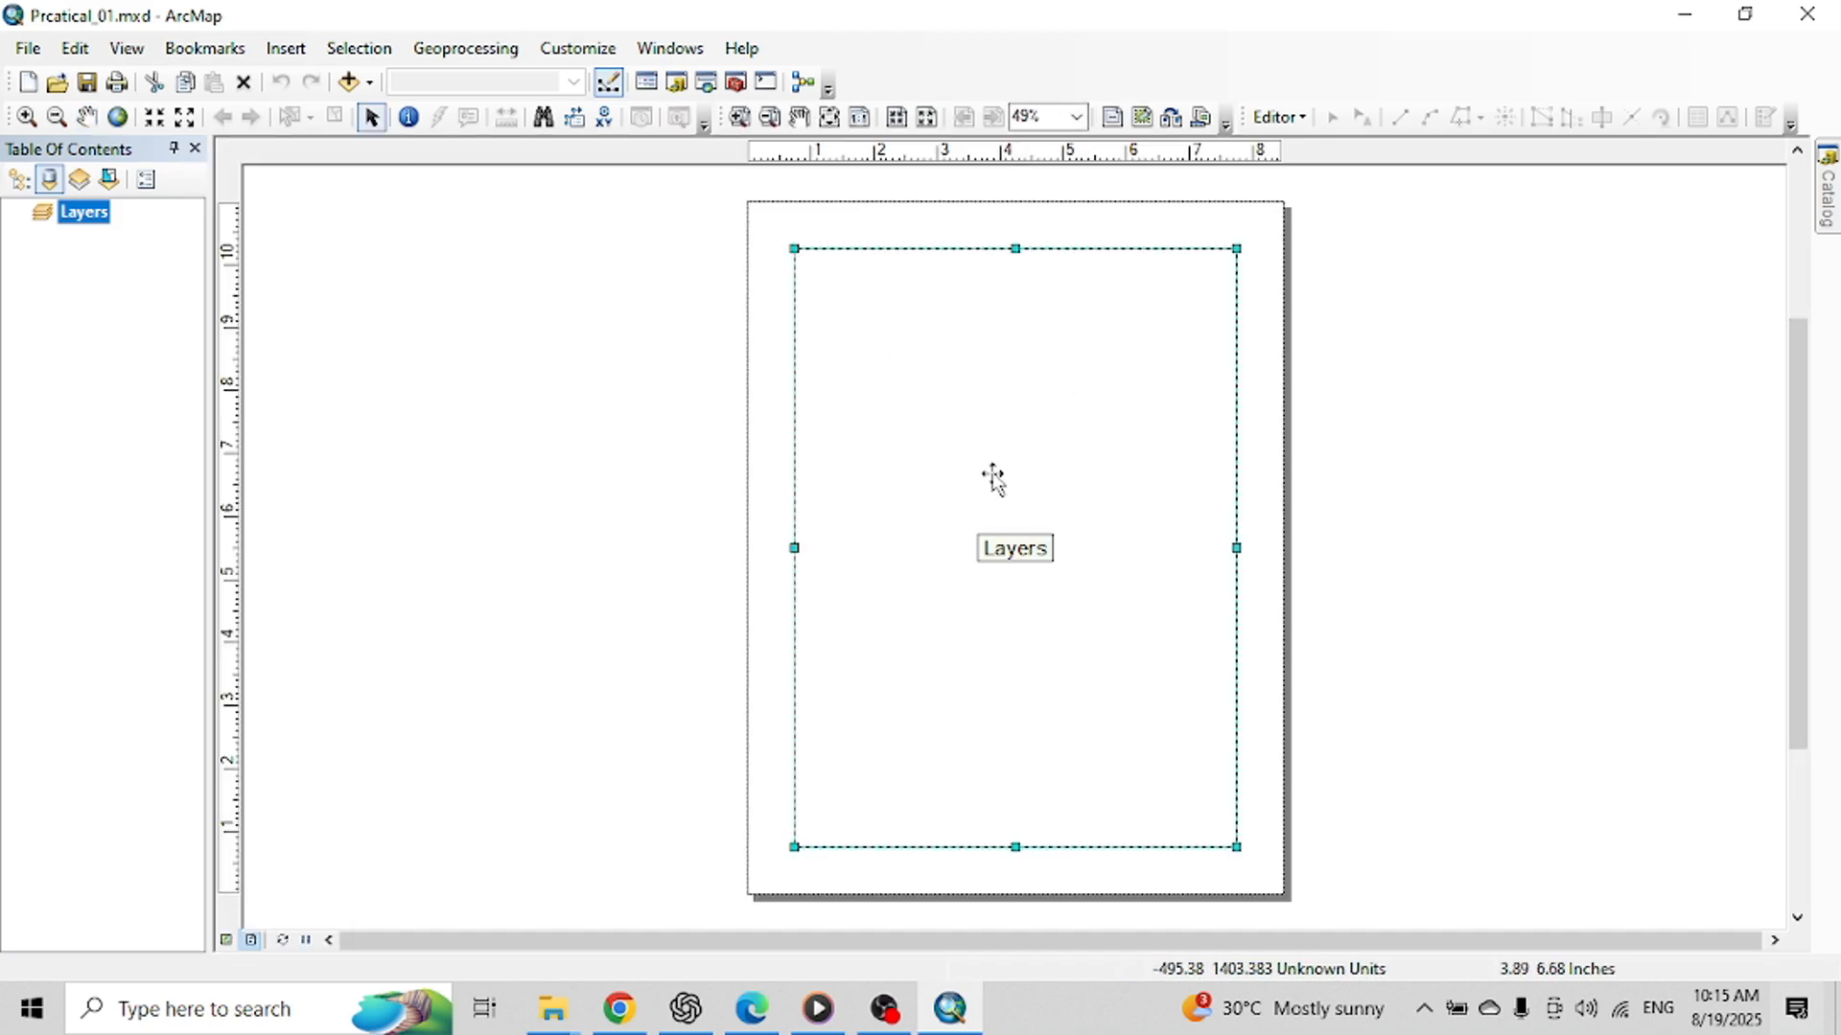
pyautogui.click(228, 940)
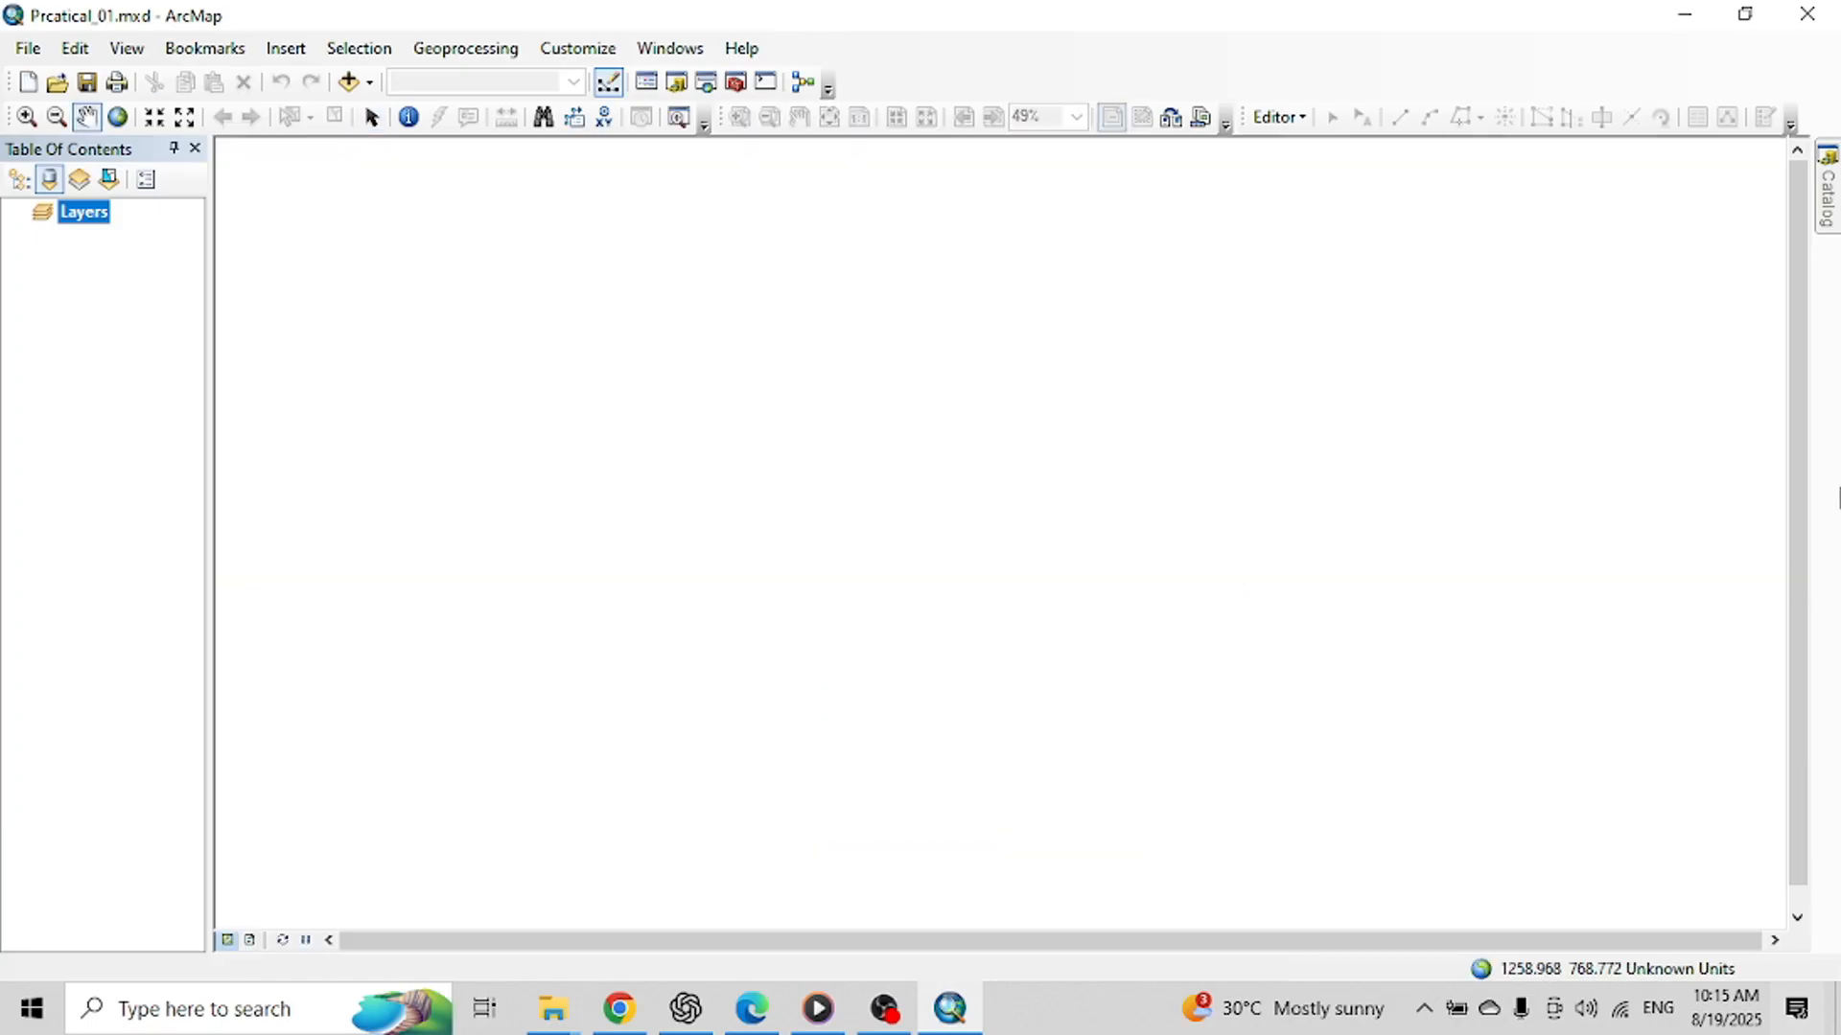
pyautogui.click(1831, 206)
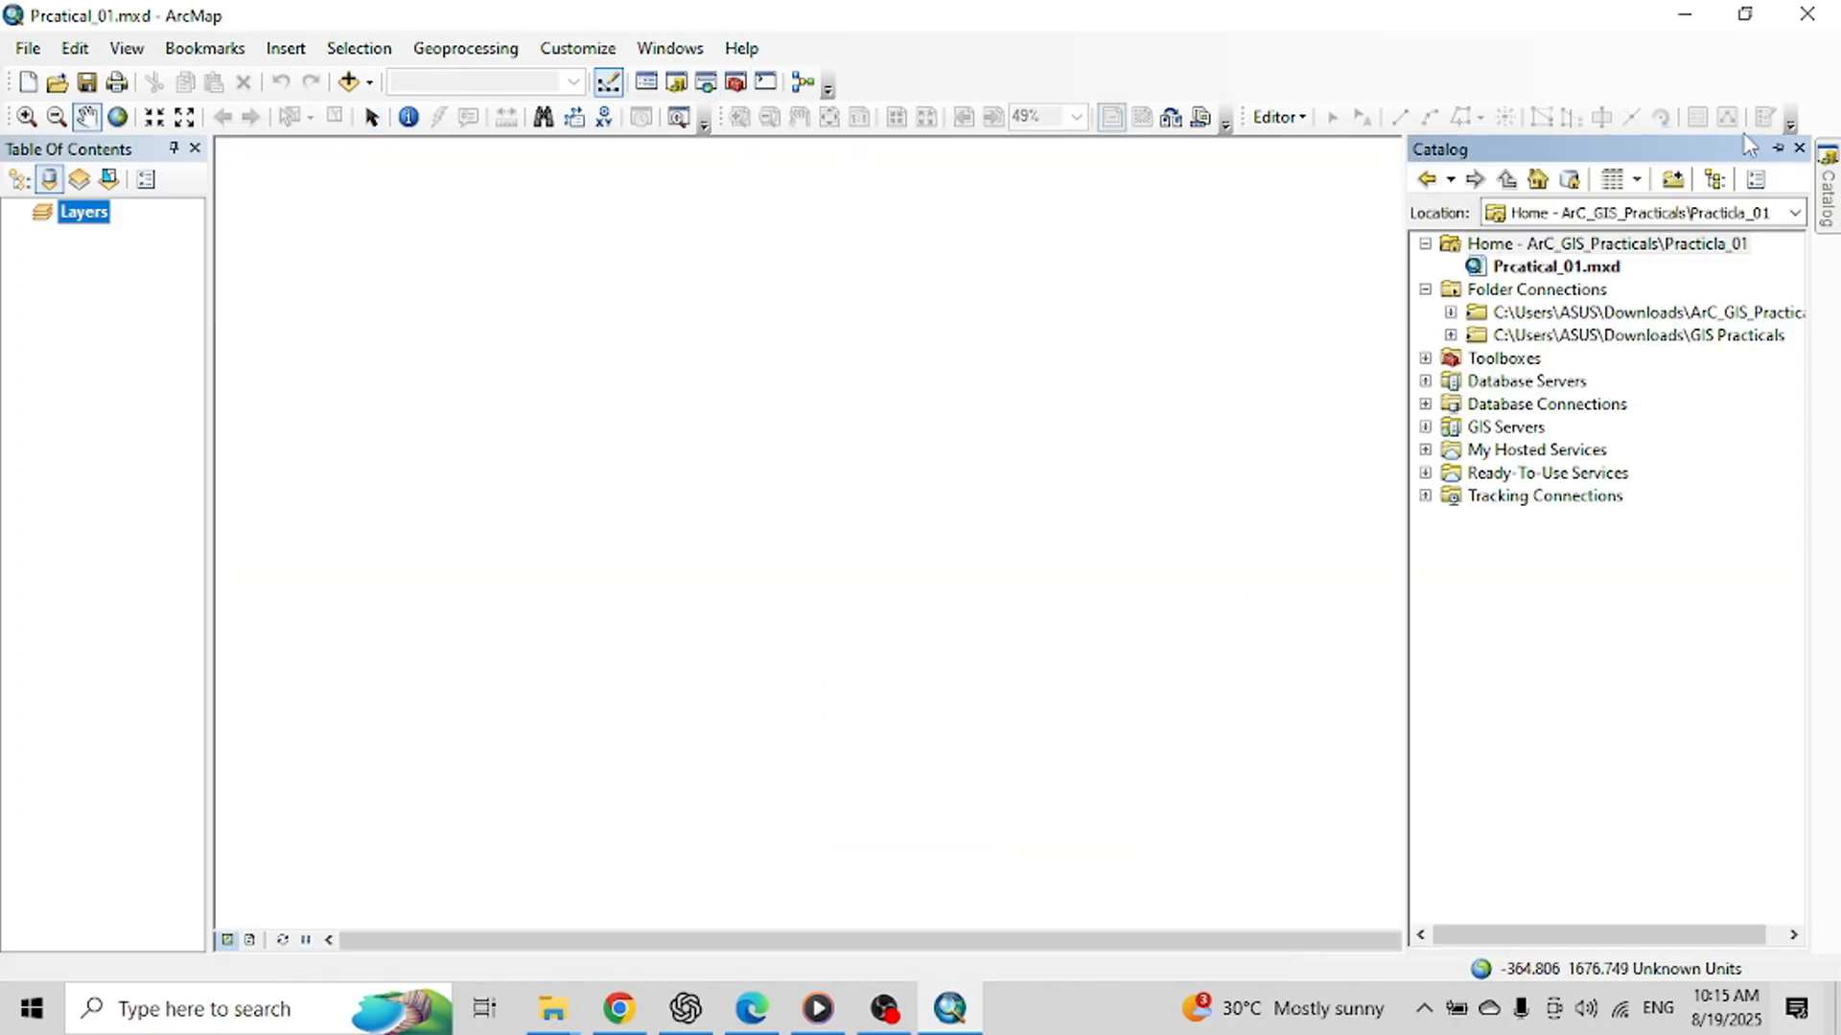
pyautogui.click(1800, 148)
pyautogui.click(705, 81)
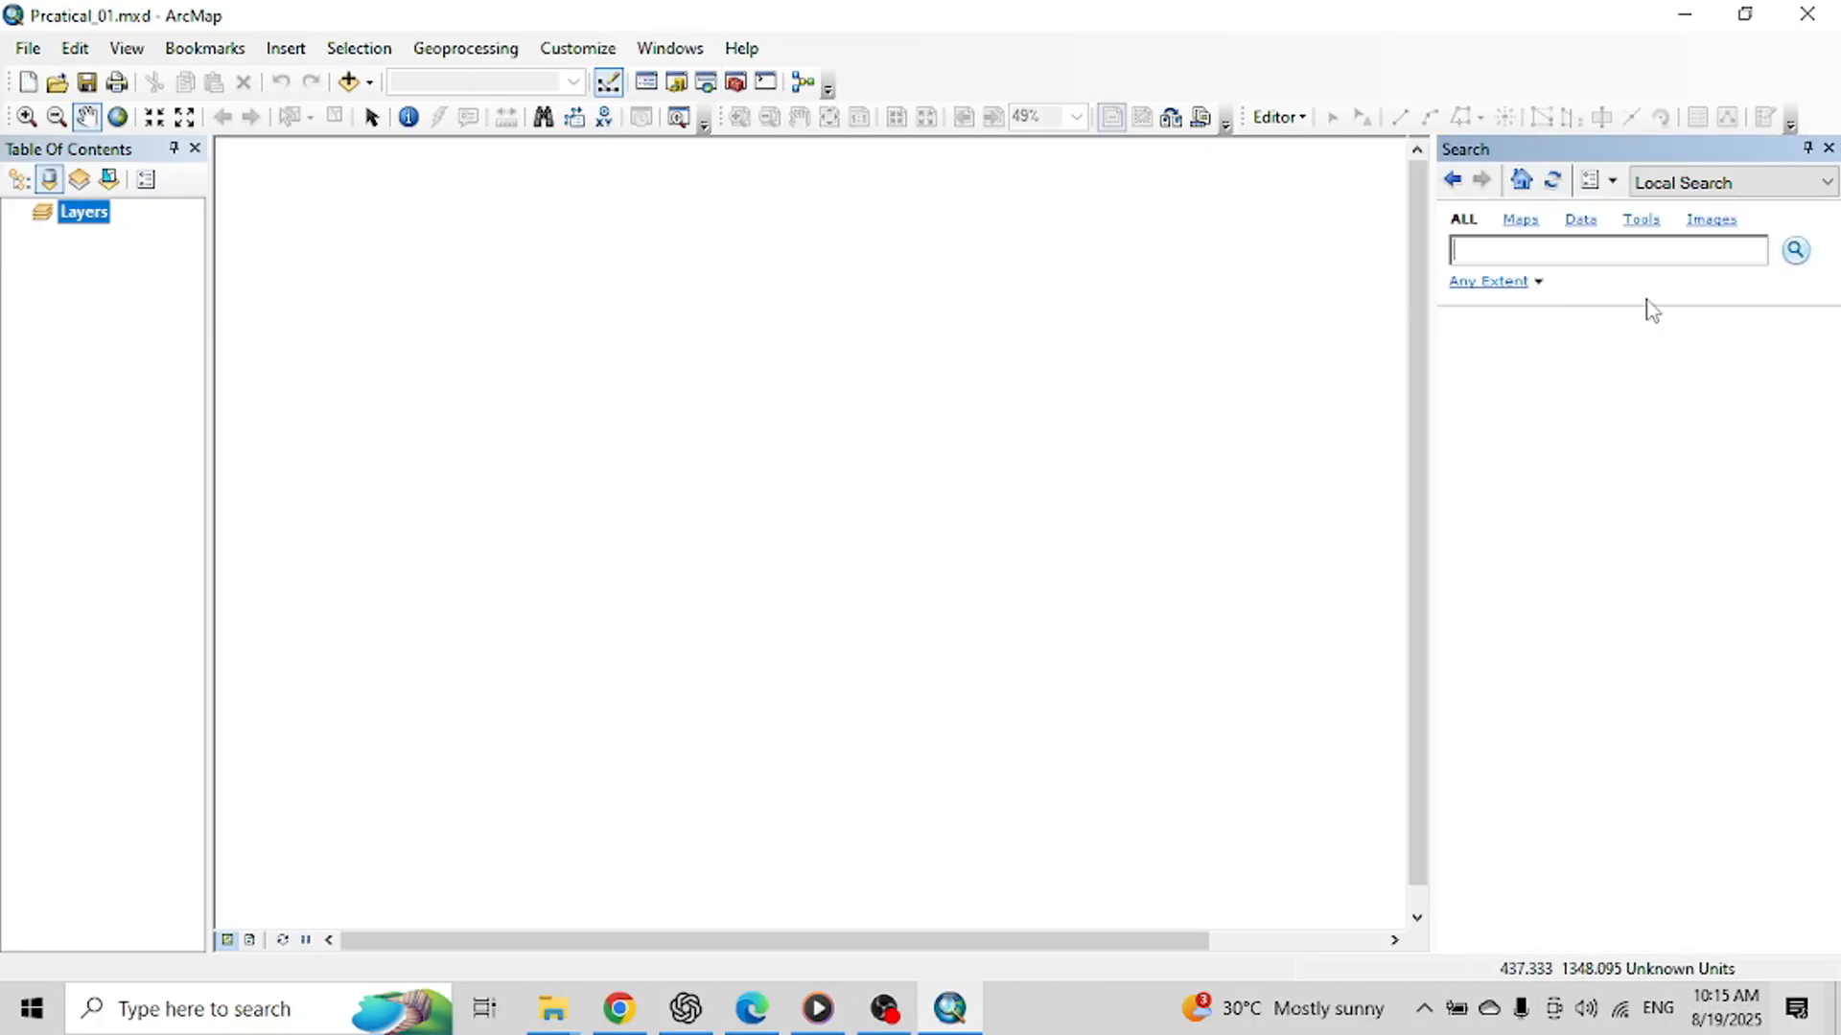
pyautogui.click(1829, 148)
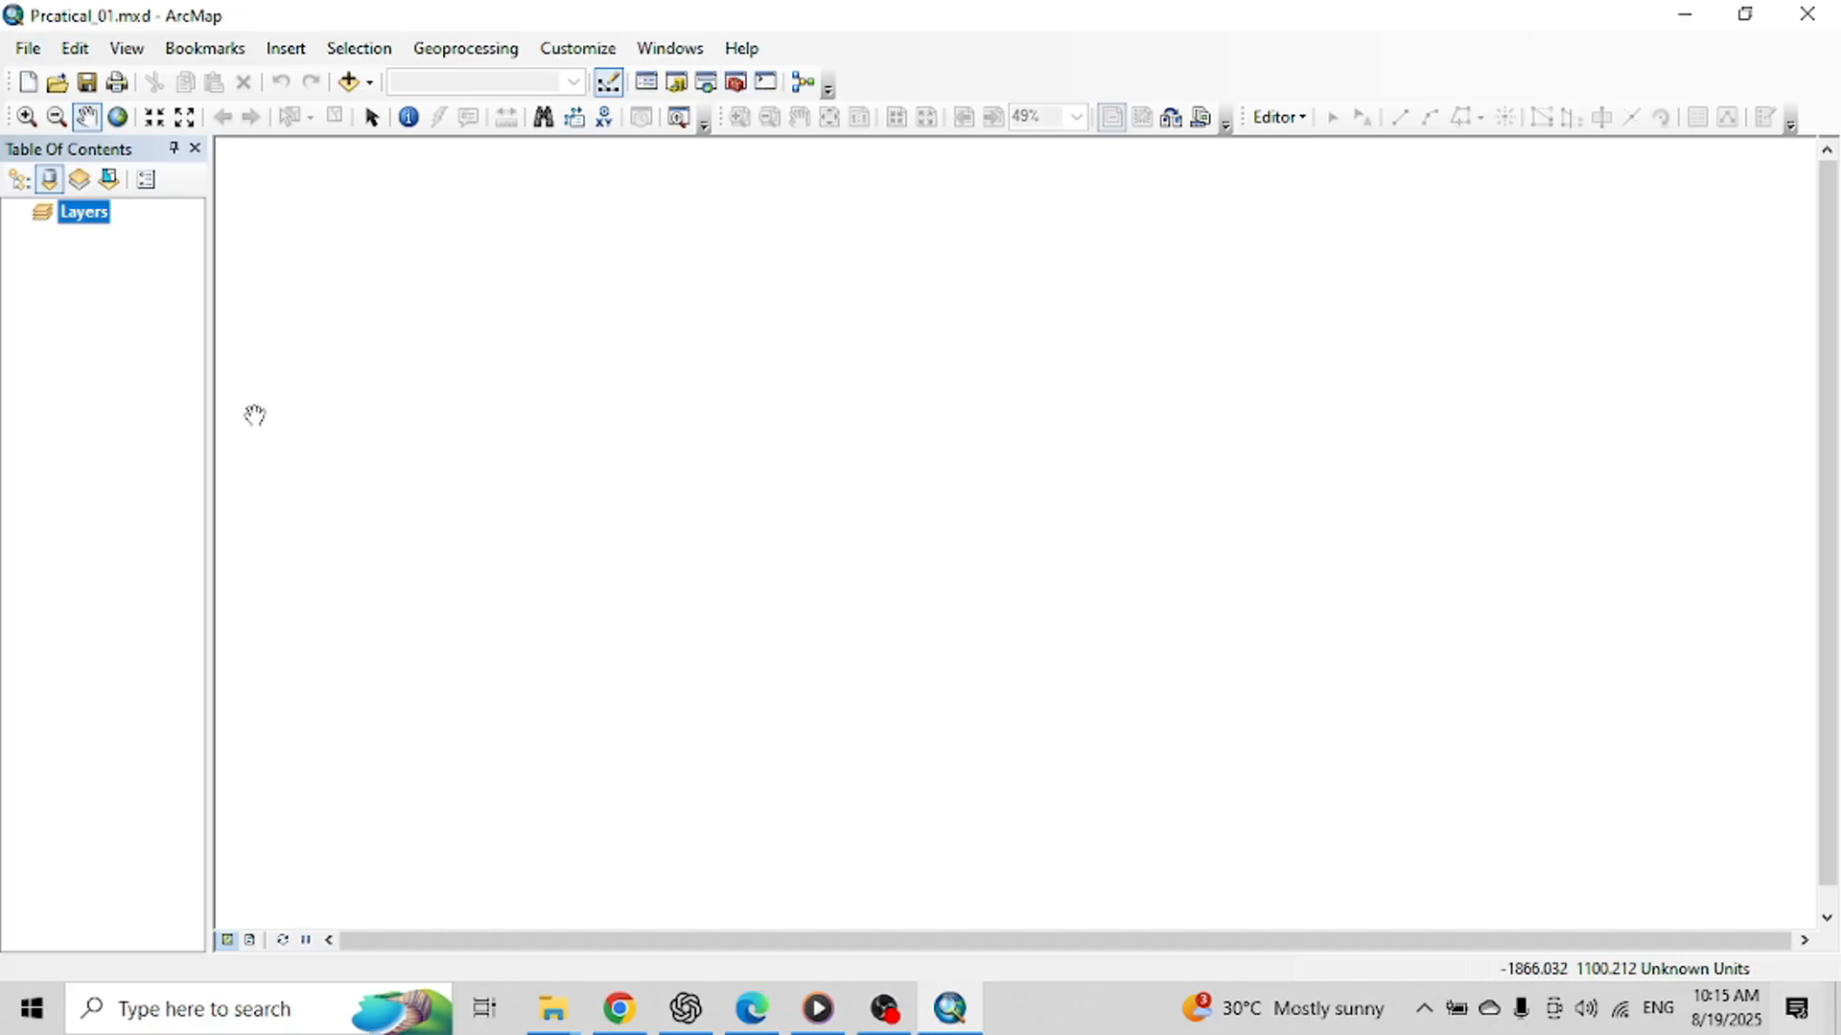
# Step: Check the map document's save location in Downloads\ArC_GIS_Practicals\Practicla_01 through Save As, leaving without saving
pyautogui.click(29, 48)
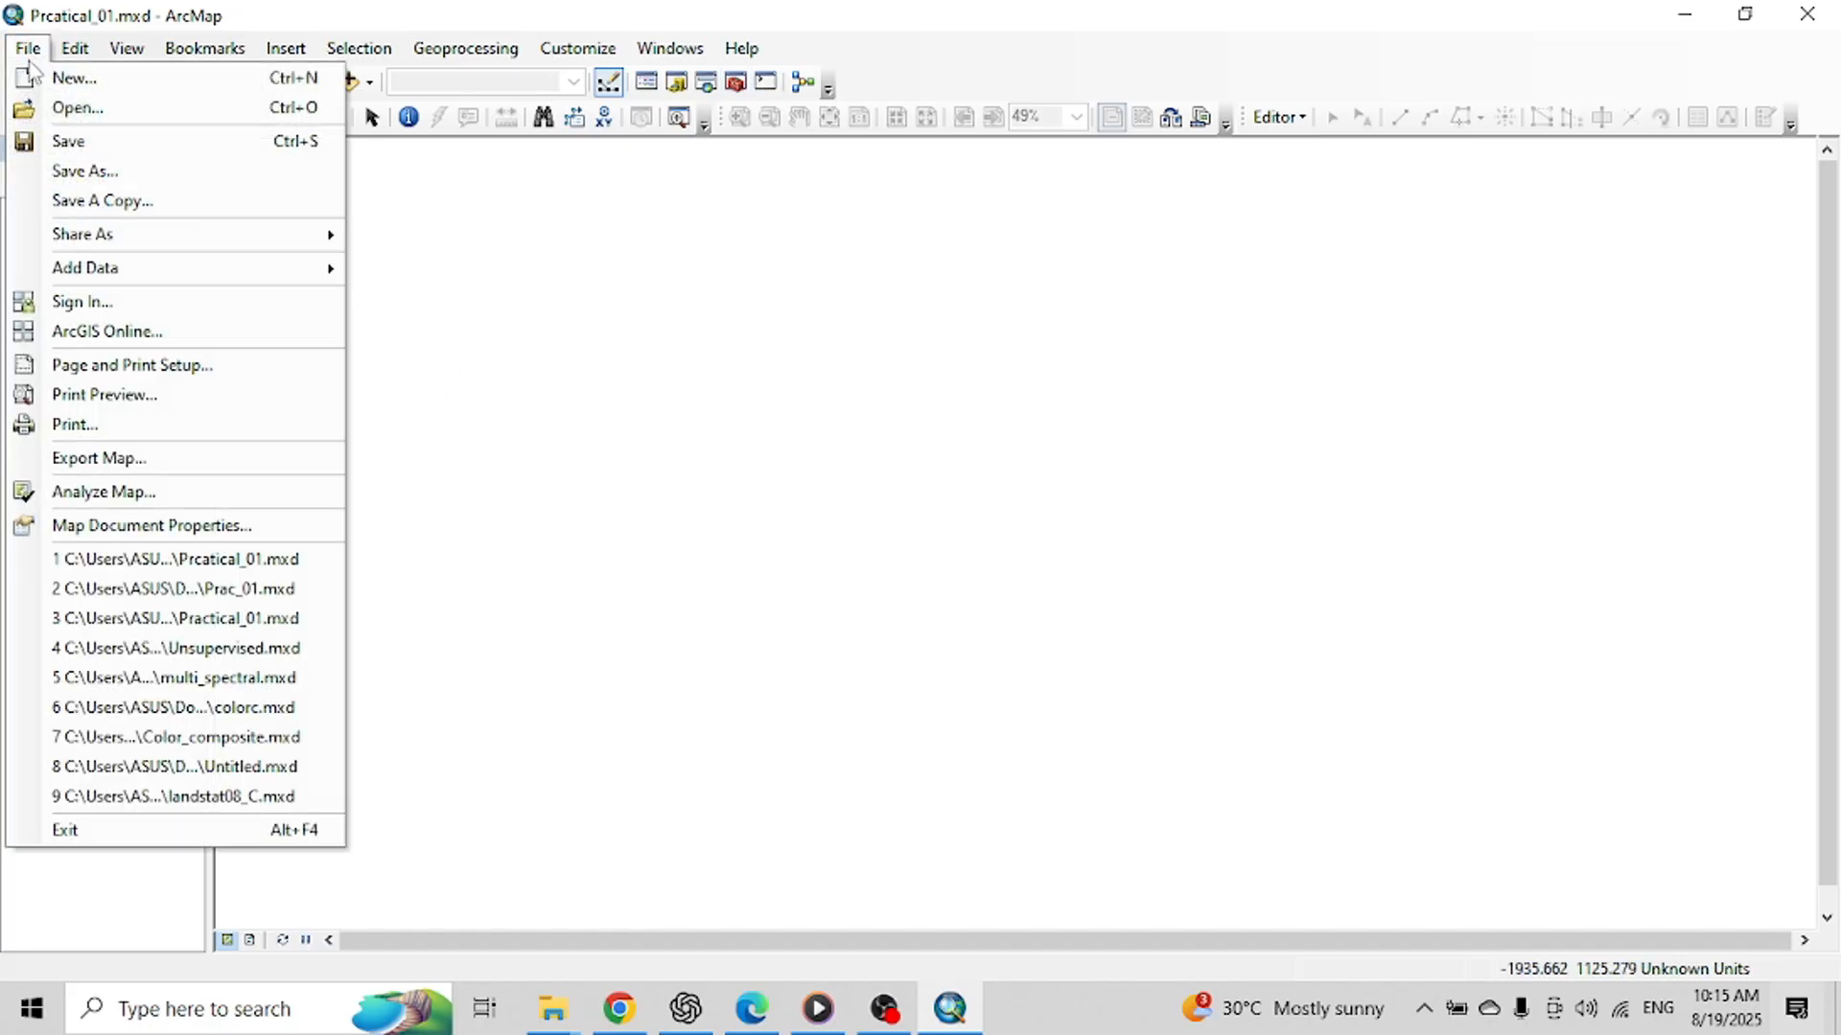
pyautogui.click(87, 179)
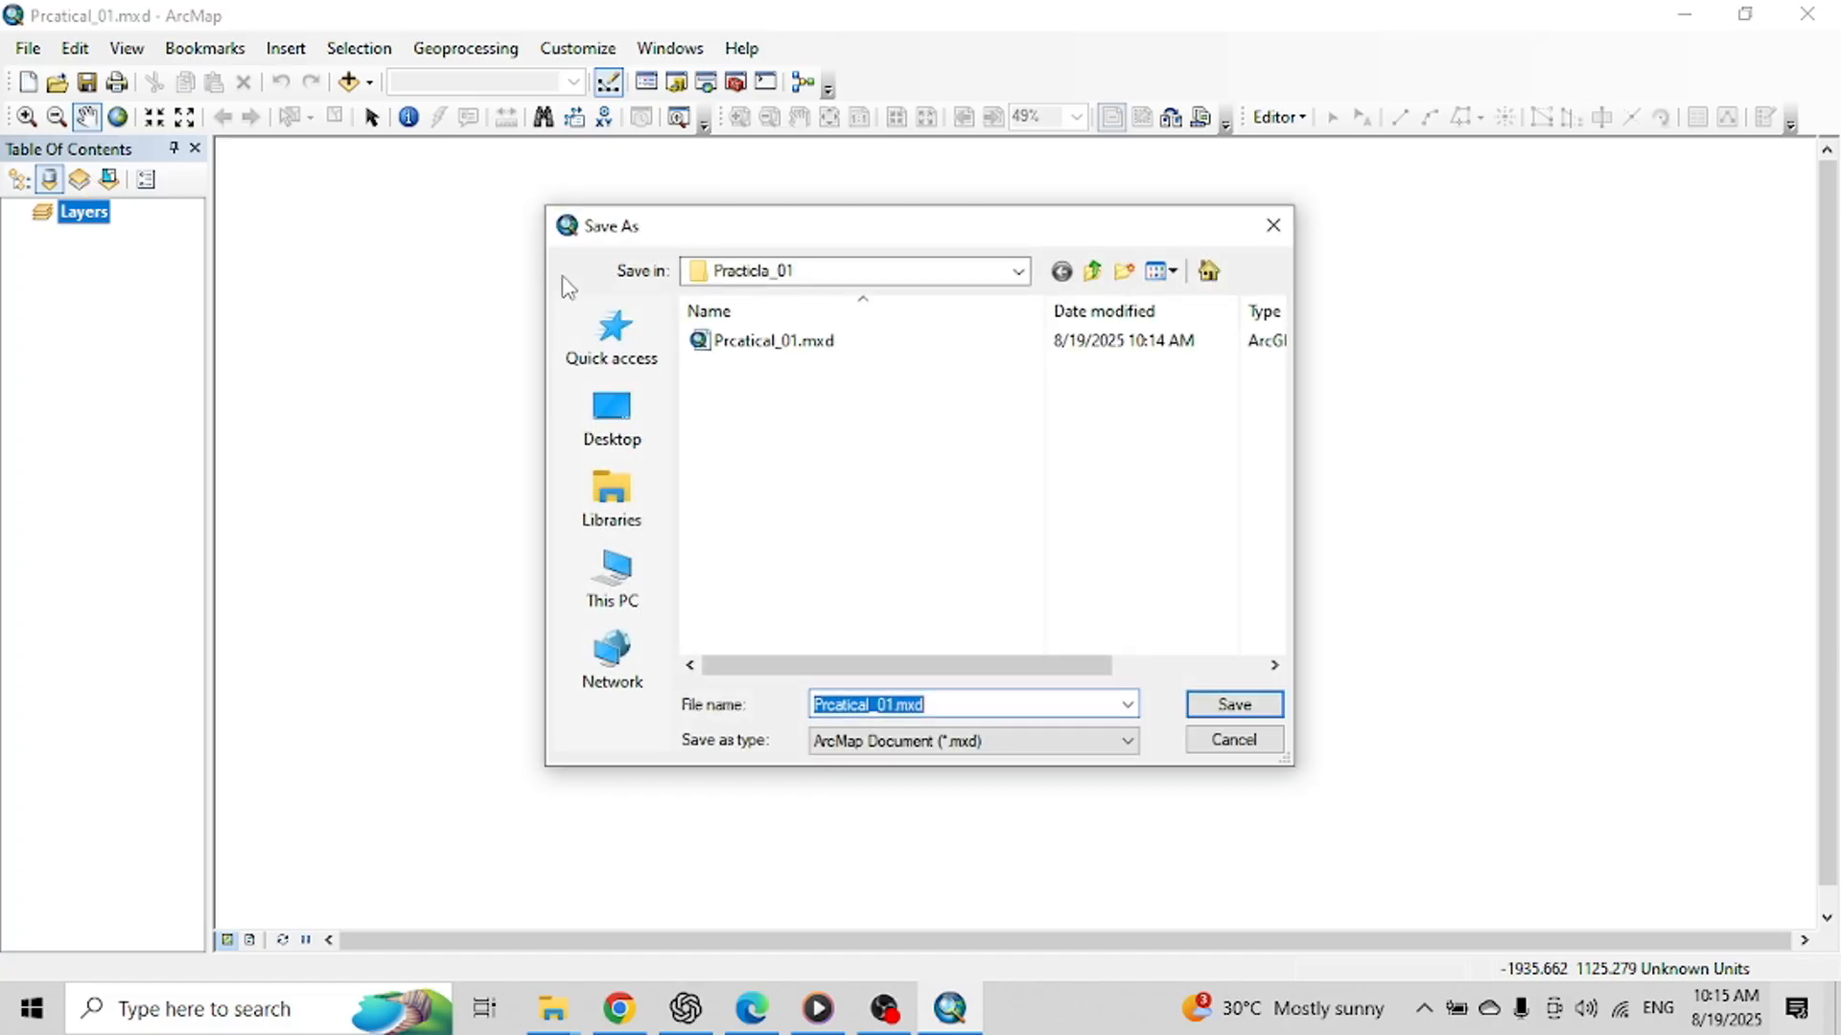
pyautogui.click(918, 278)
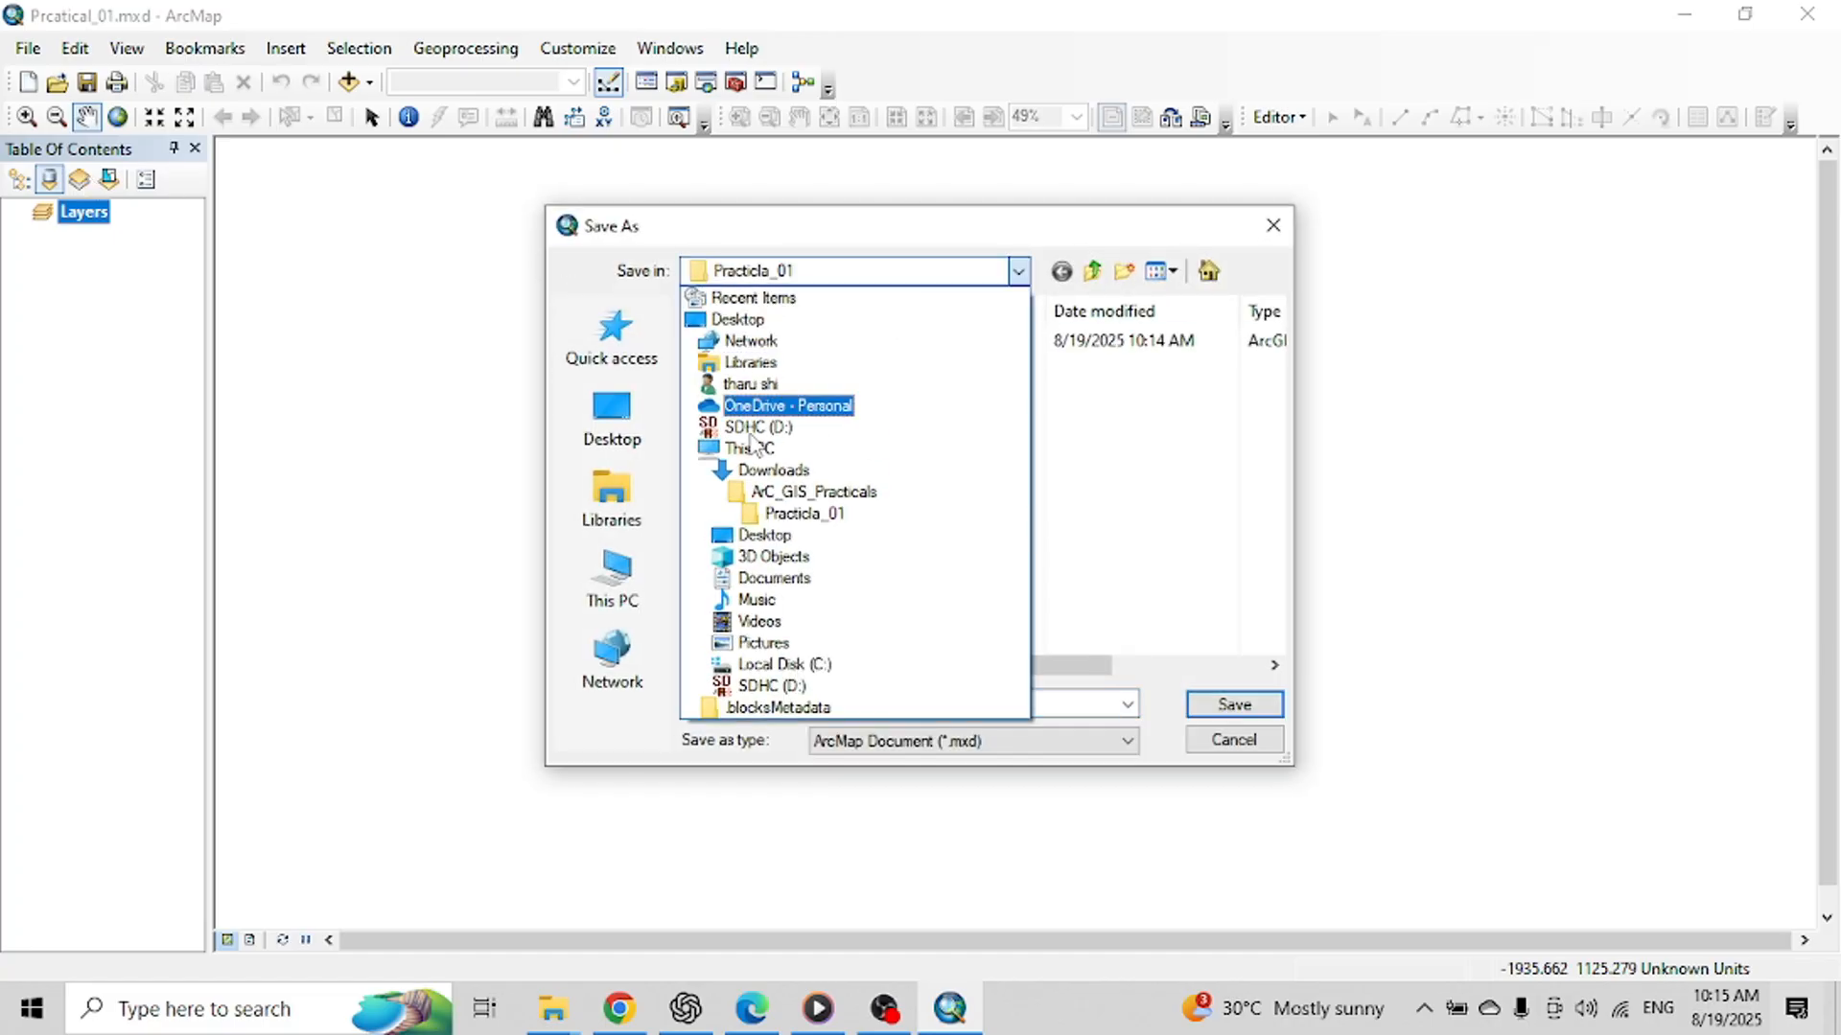
pyautogui.click(751, 470)
pyautogui.click(767, 370)
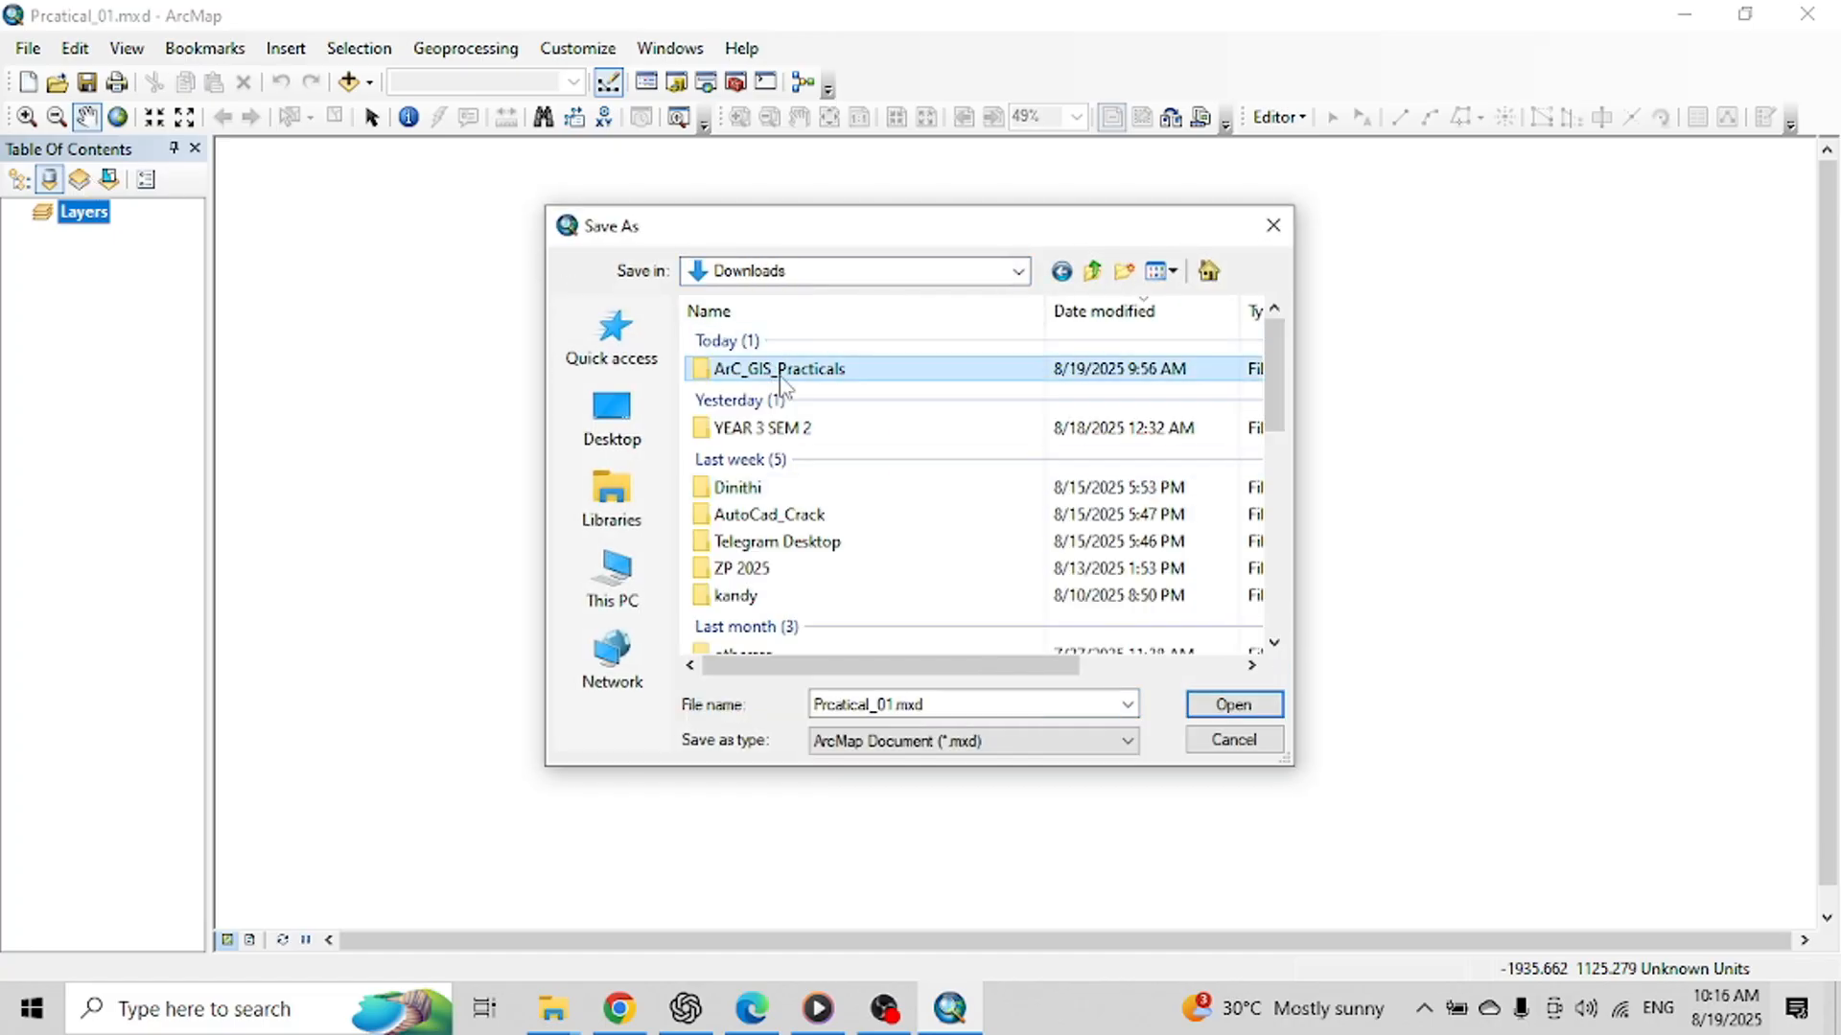
pyautogui.doubleClick(819, 370)
pyautogui.doubleClick(734, 367)
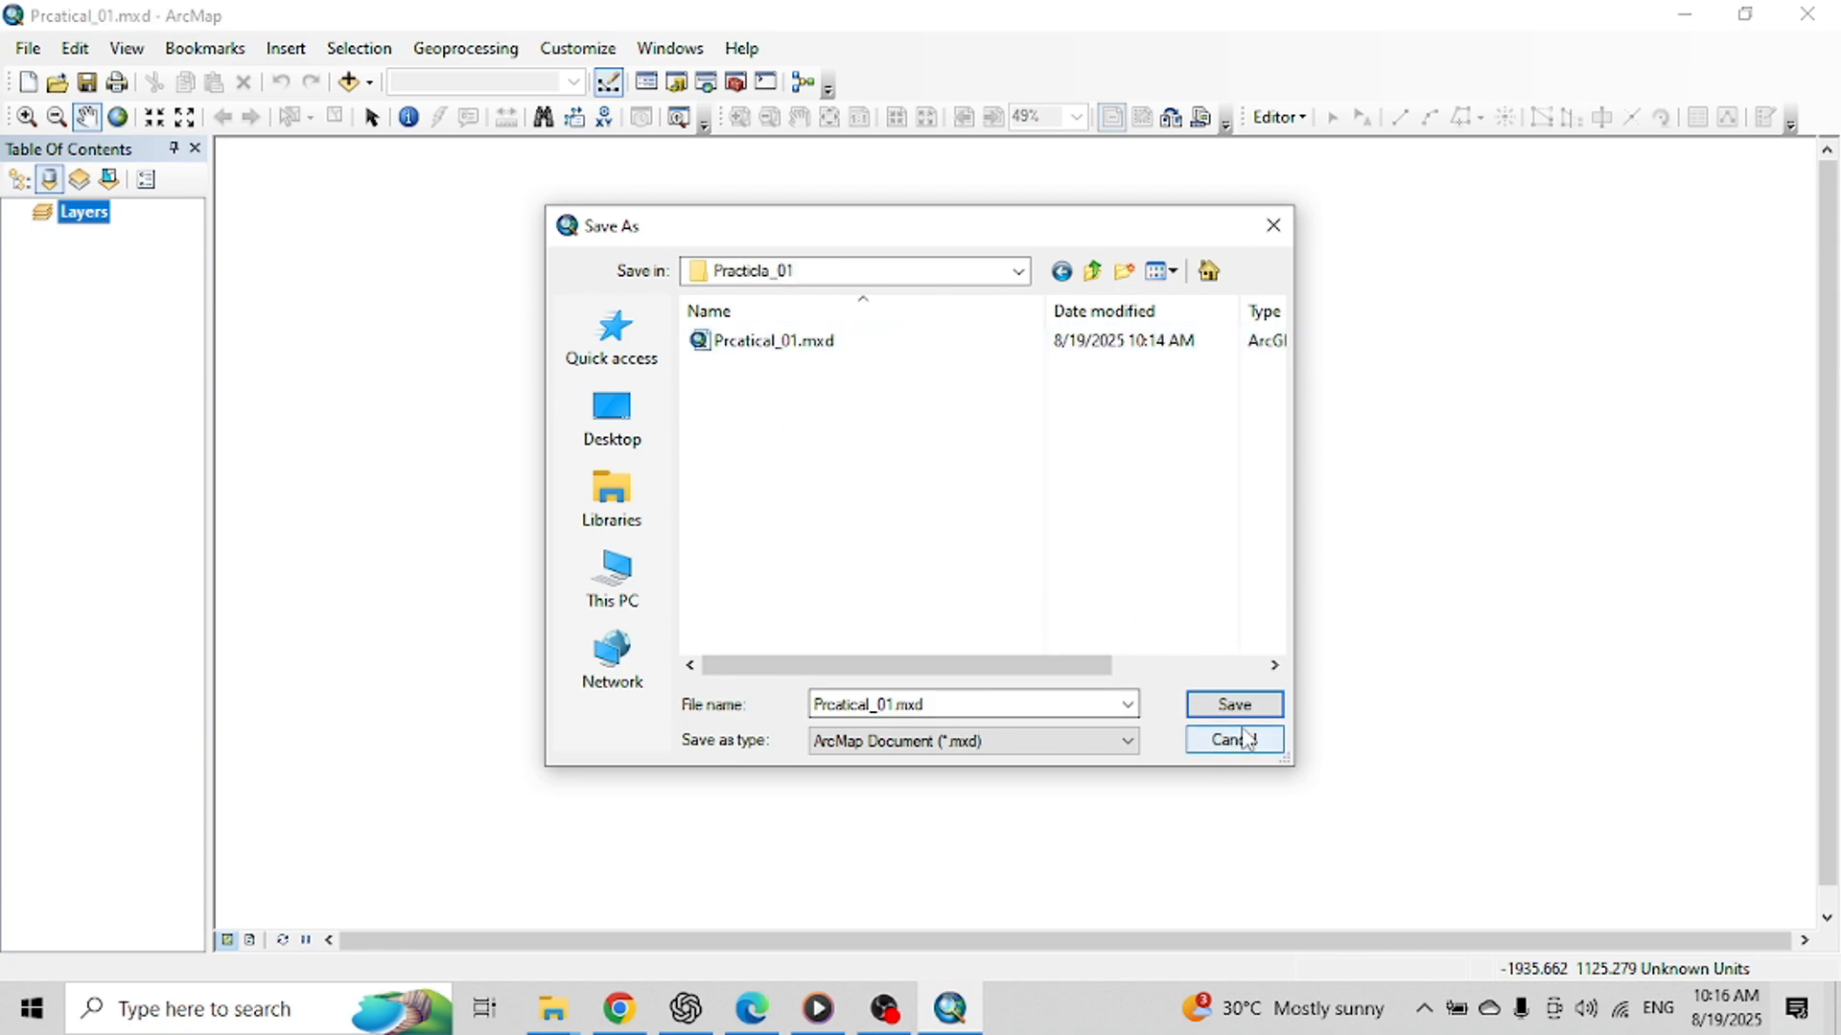
pyautogui.click(1273, 230)
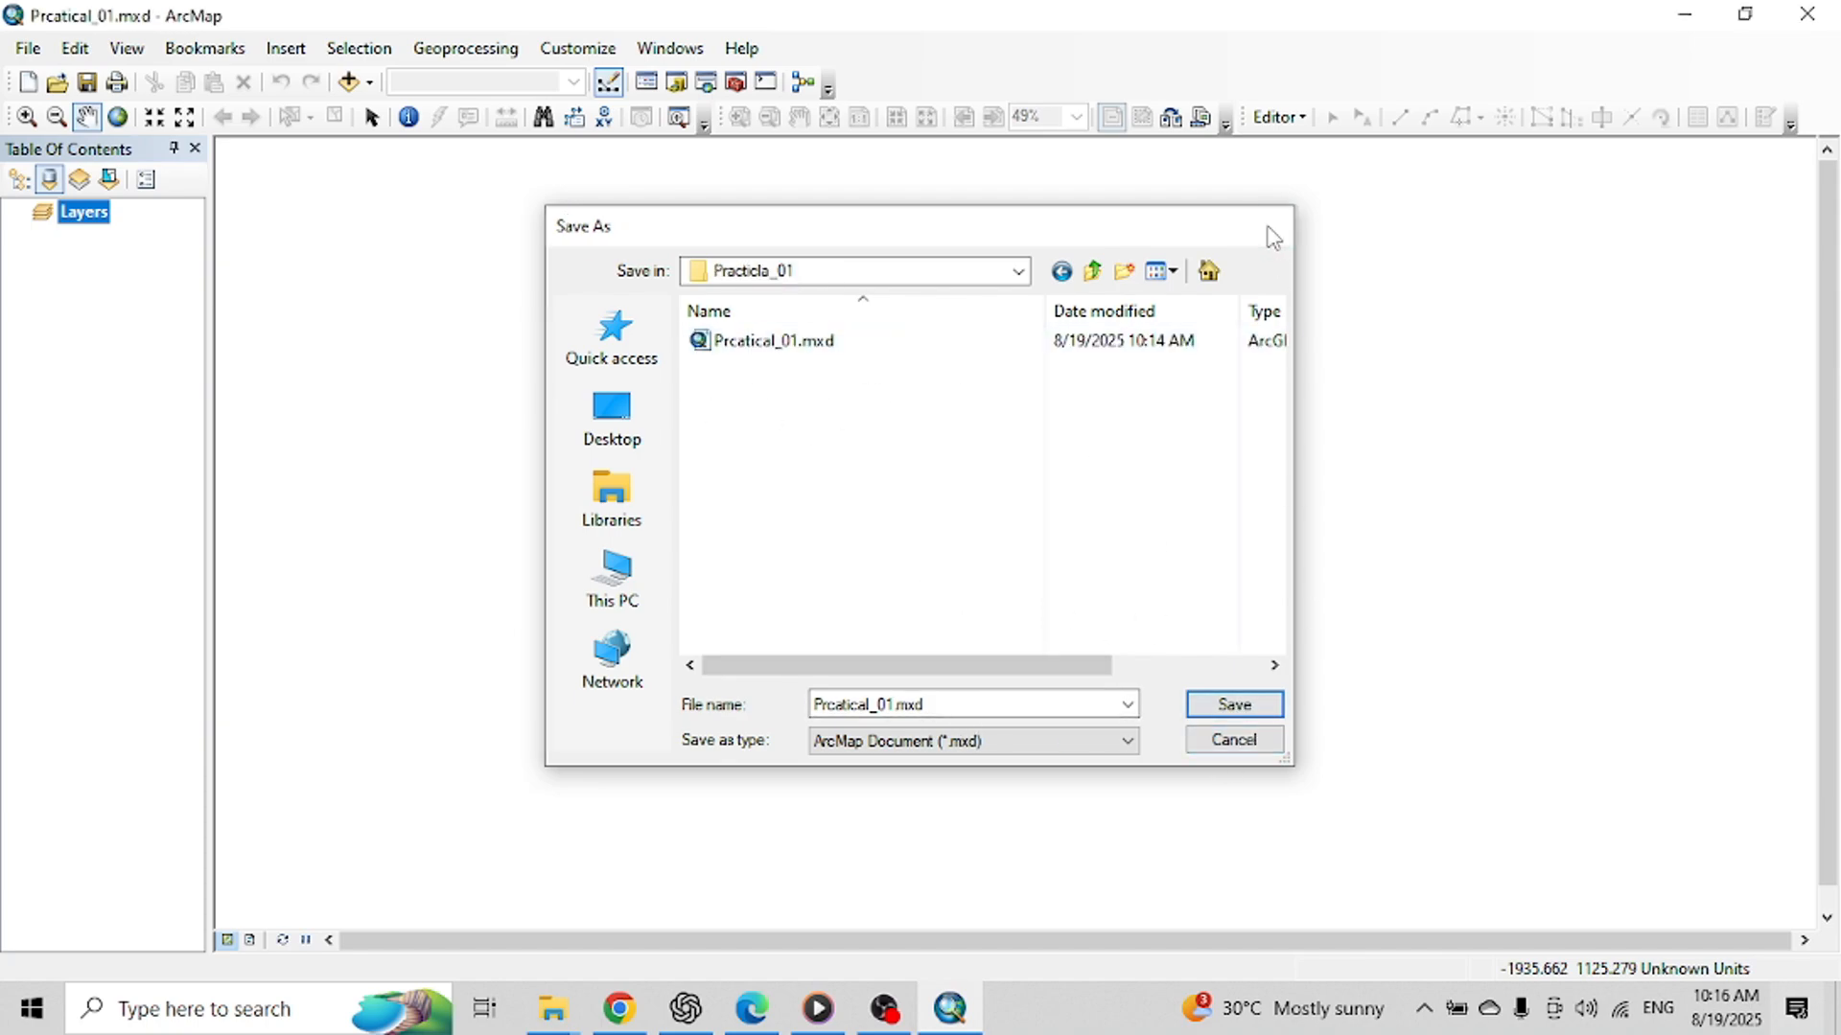
# Step: Connect the ArC_GIS_Practicals folder from Downloads as a data folder and close the Add Data dialog
pyautogui.click(348, 83)
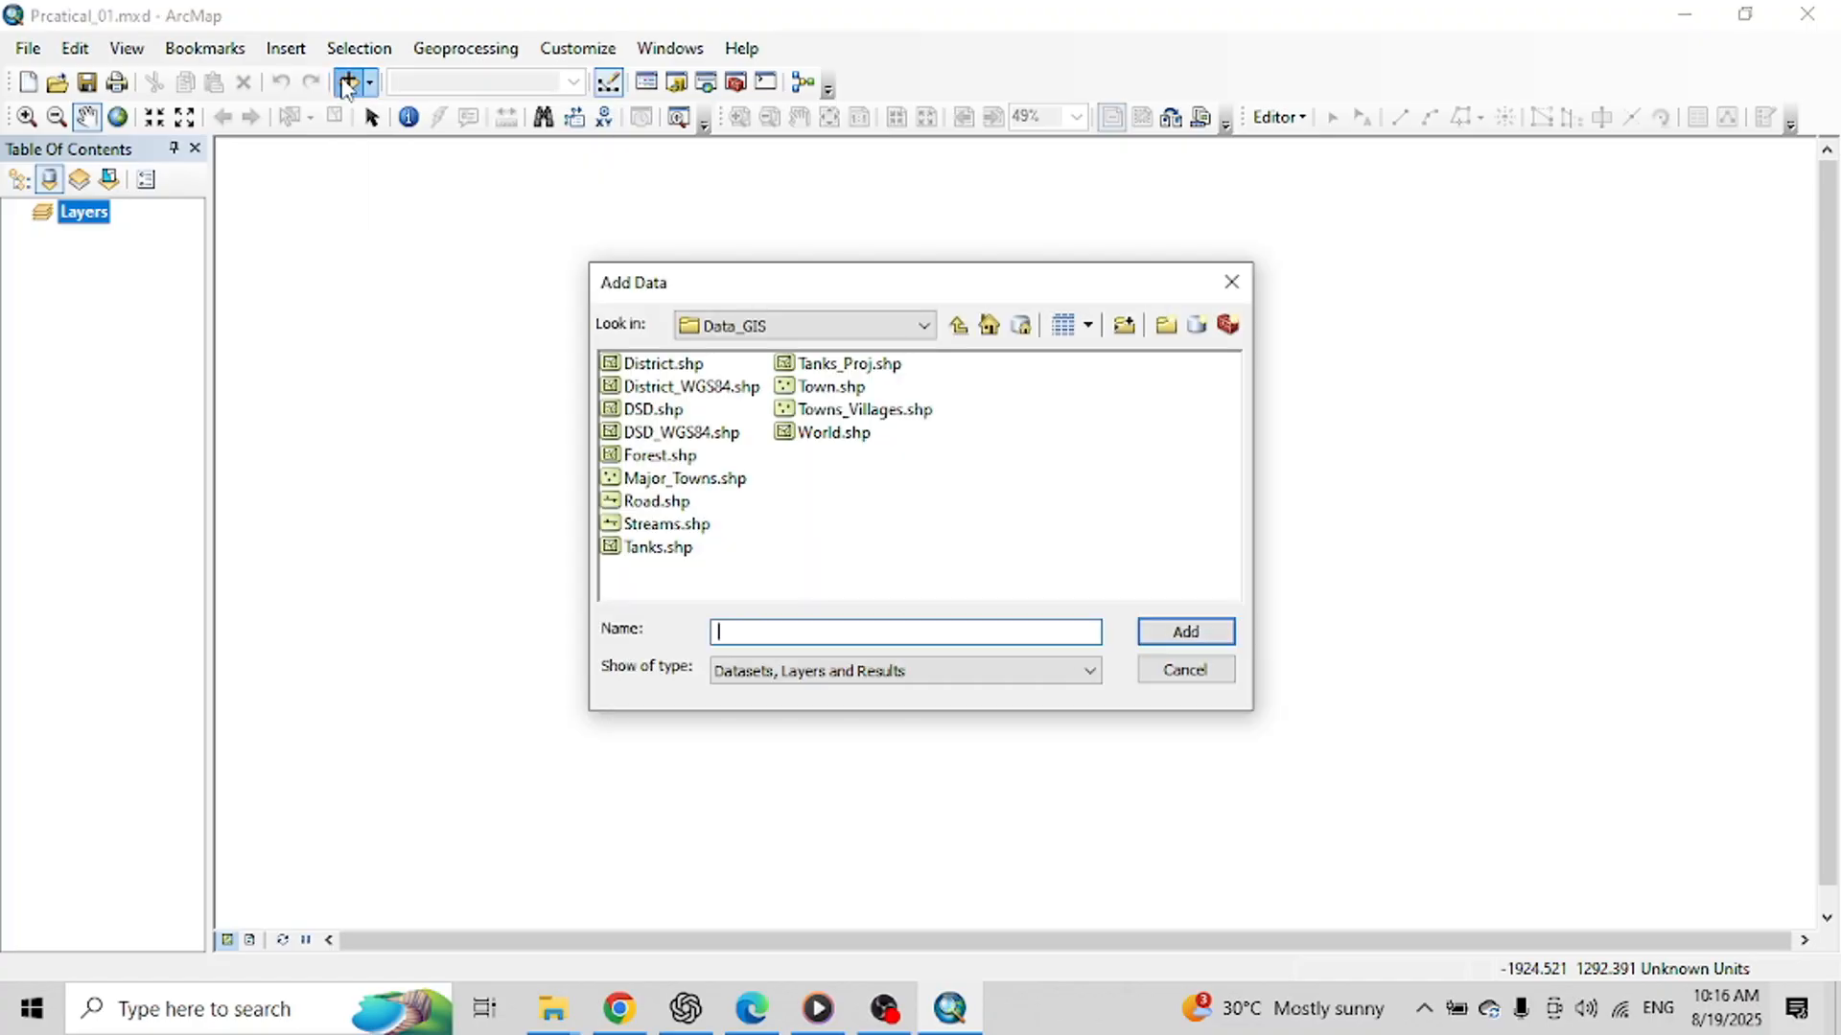
pyautogui.click(989, 326)
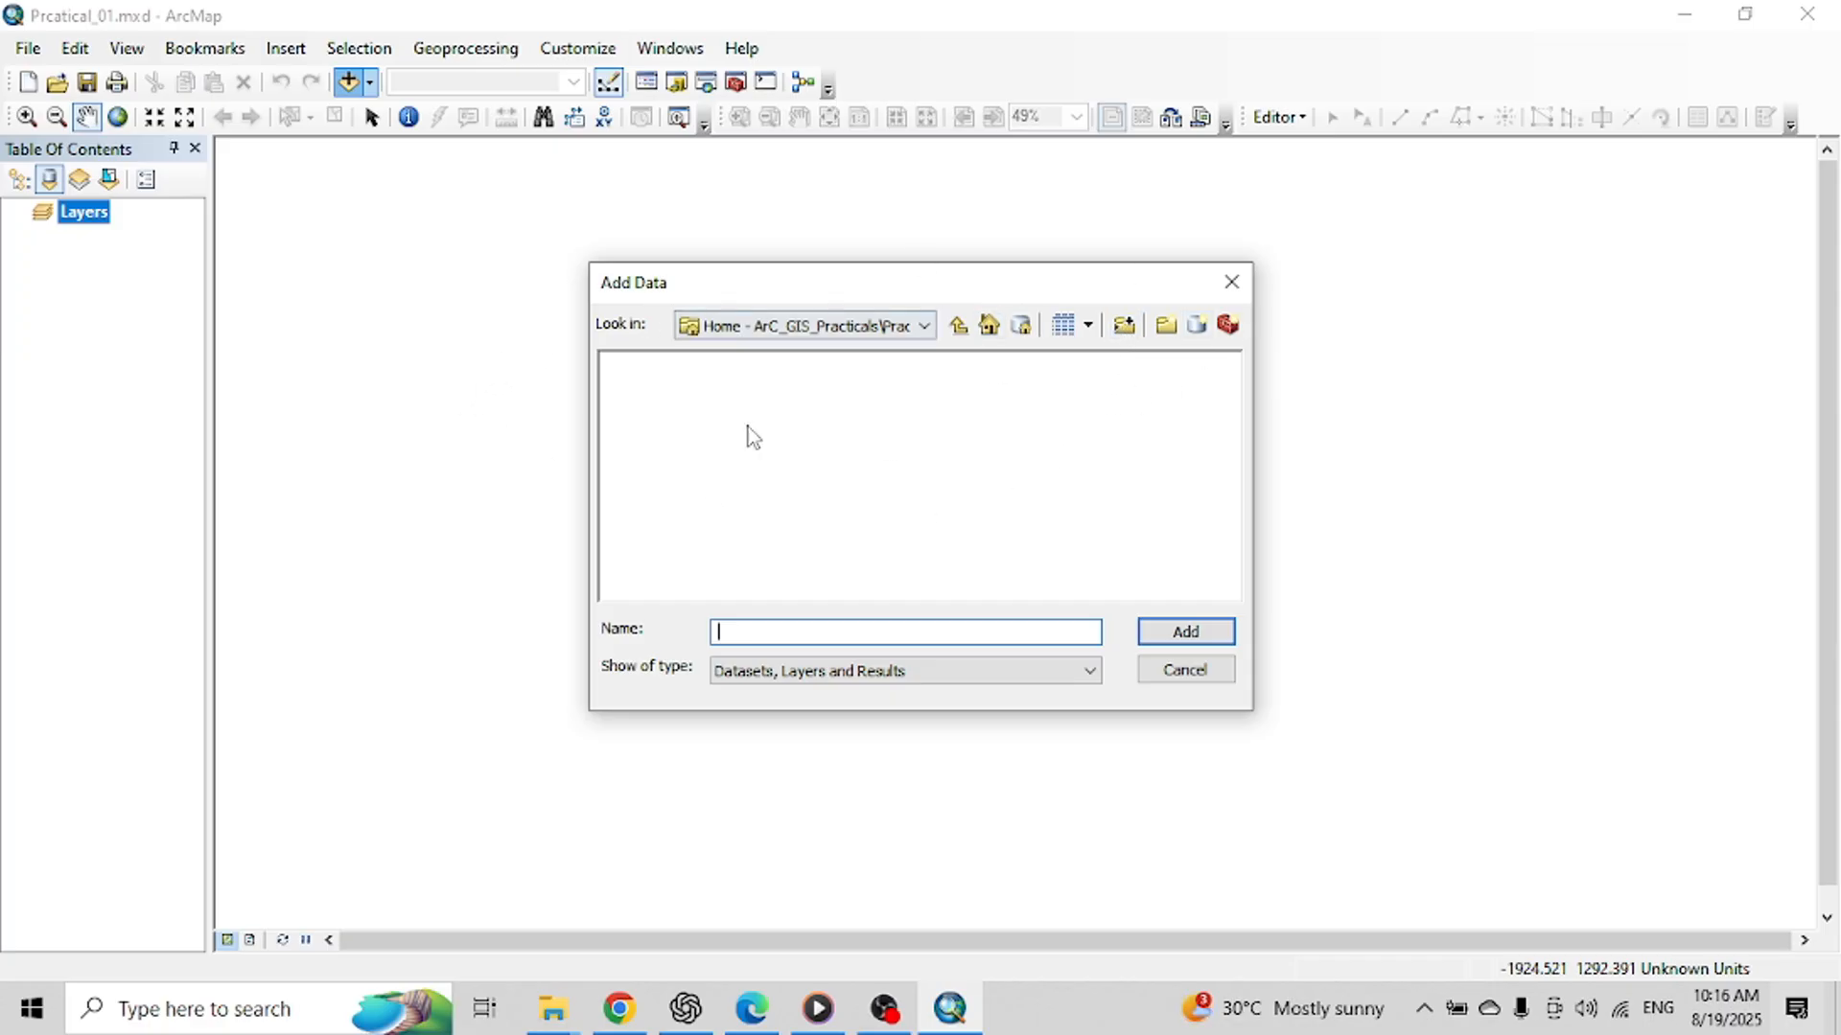
pyautogui.click(1124, 327)
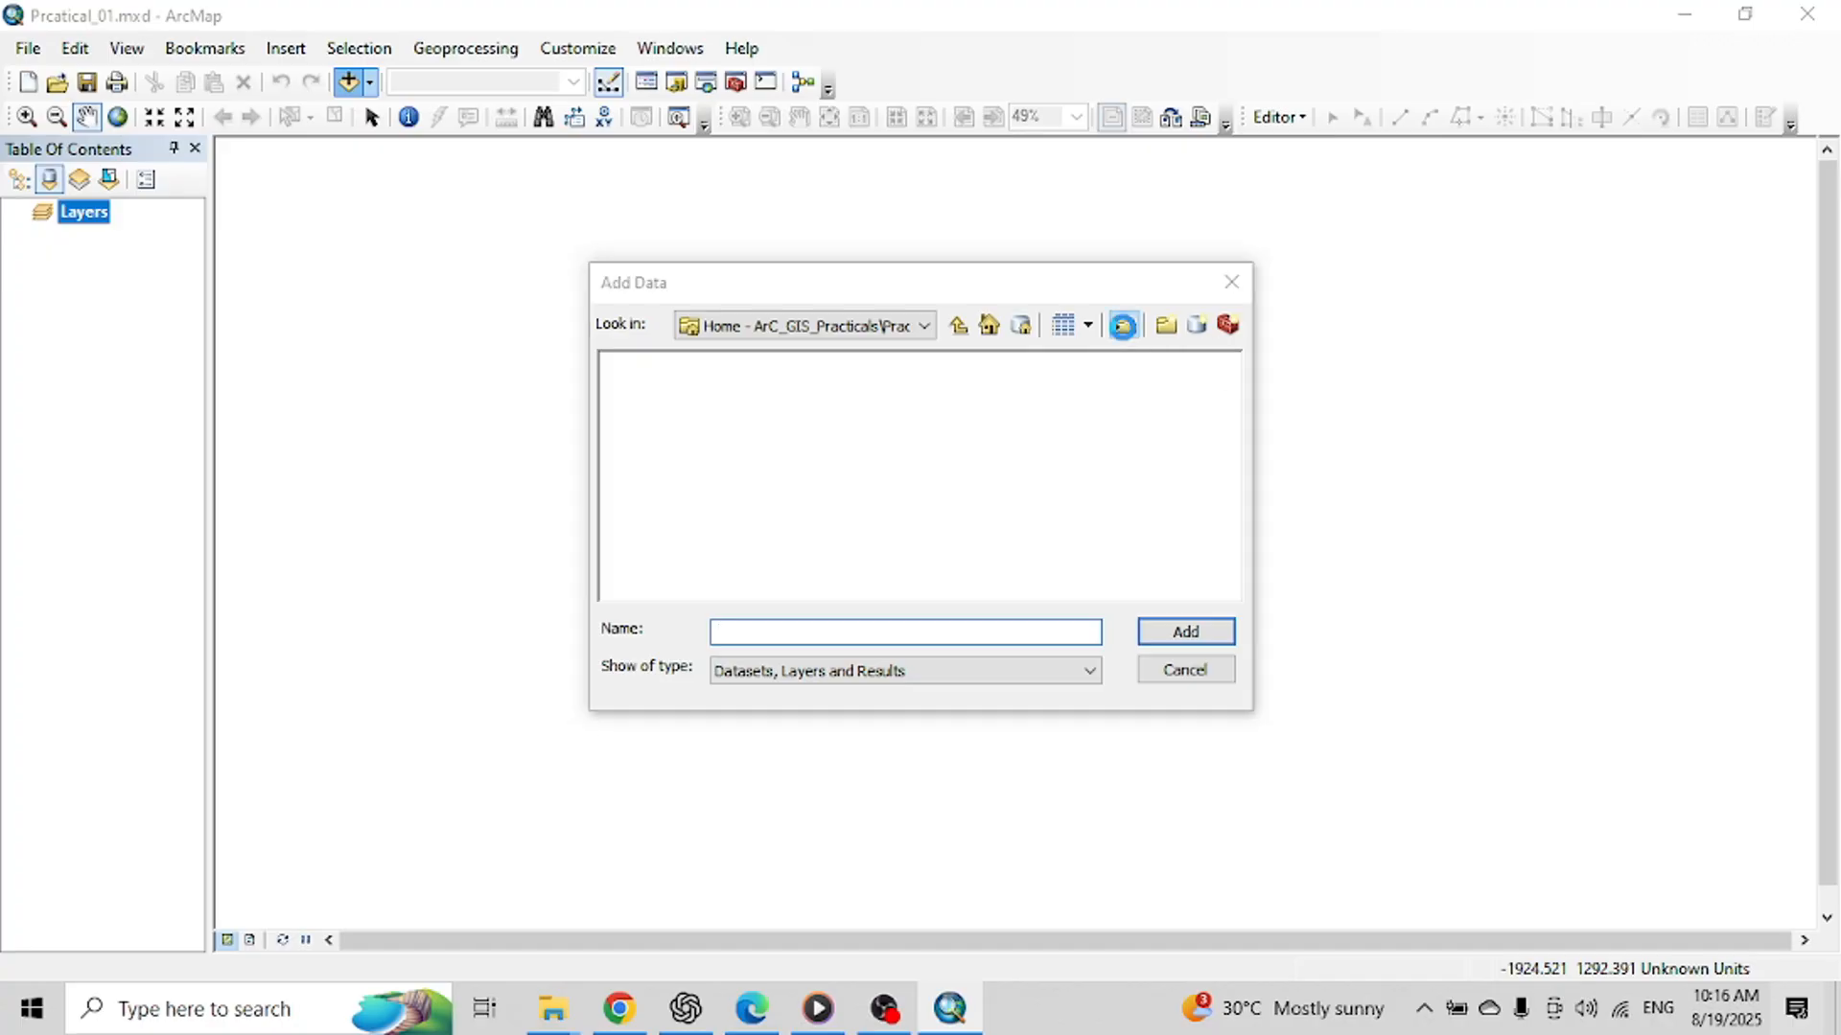
pyautogui.scroll(-1, 803, 542)
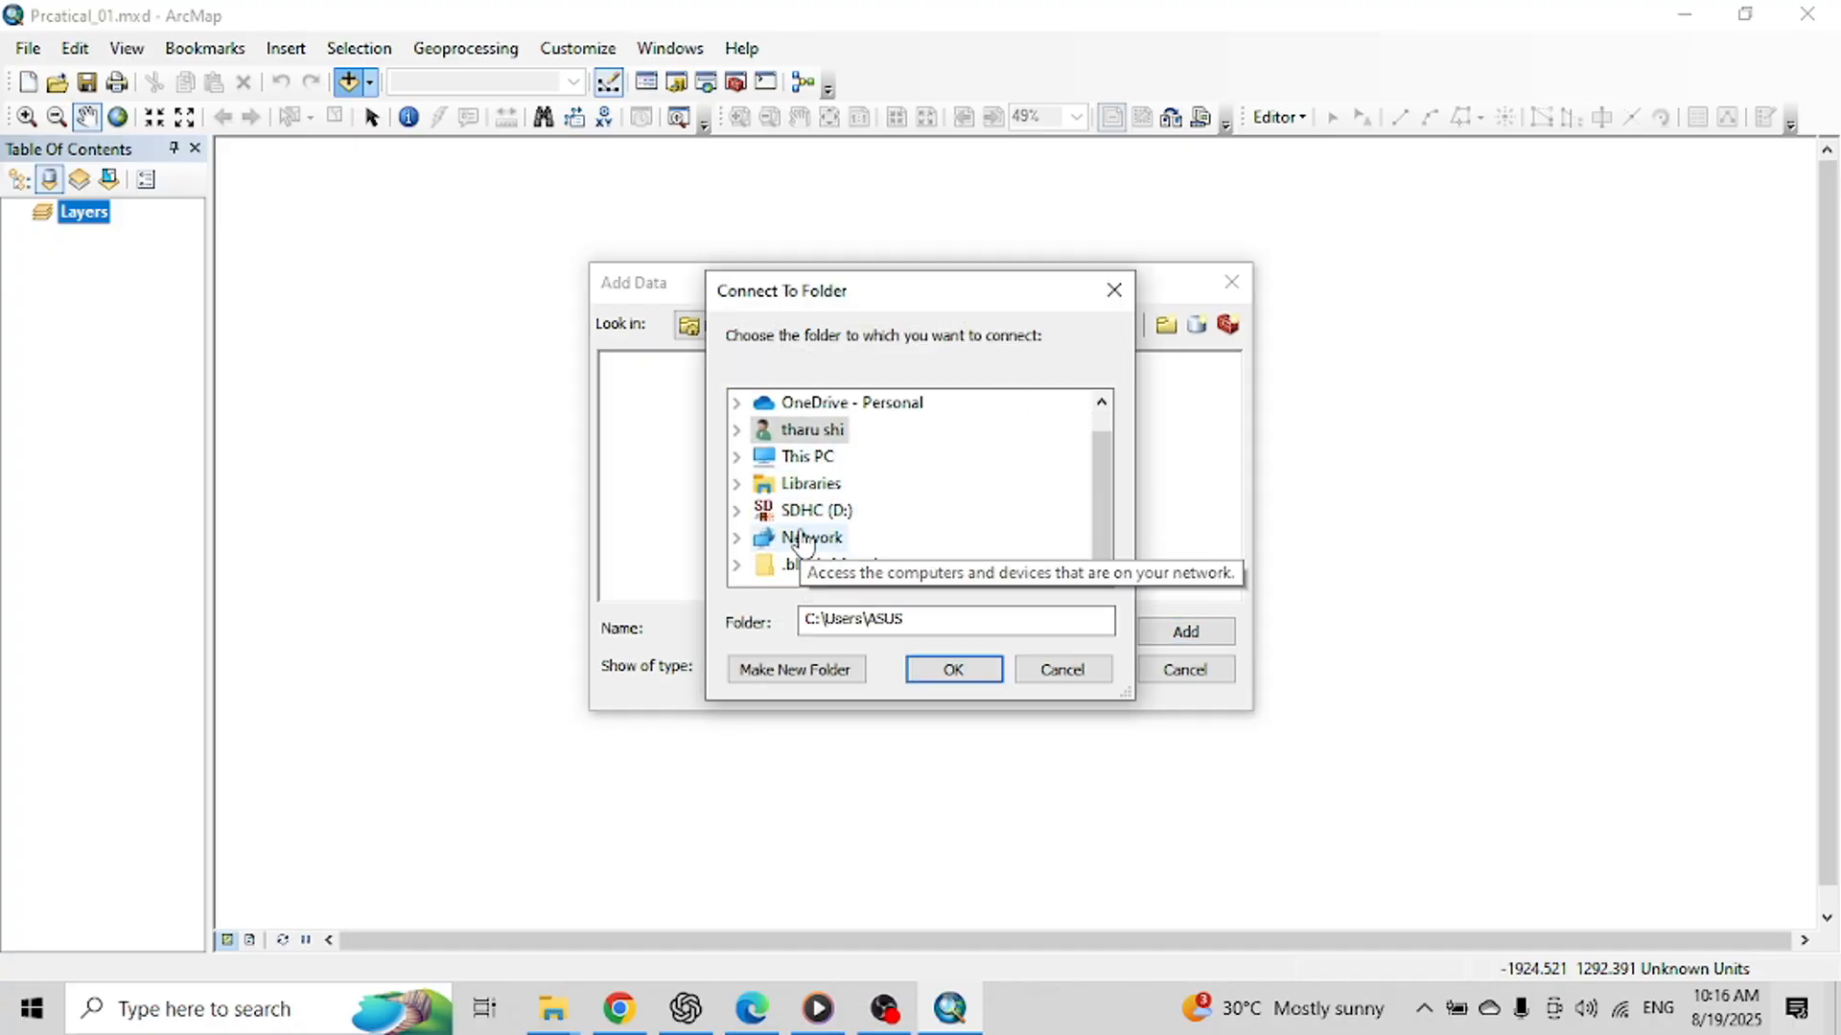
pyautogui.doubleClick(807, 460)
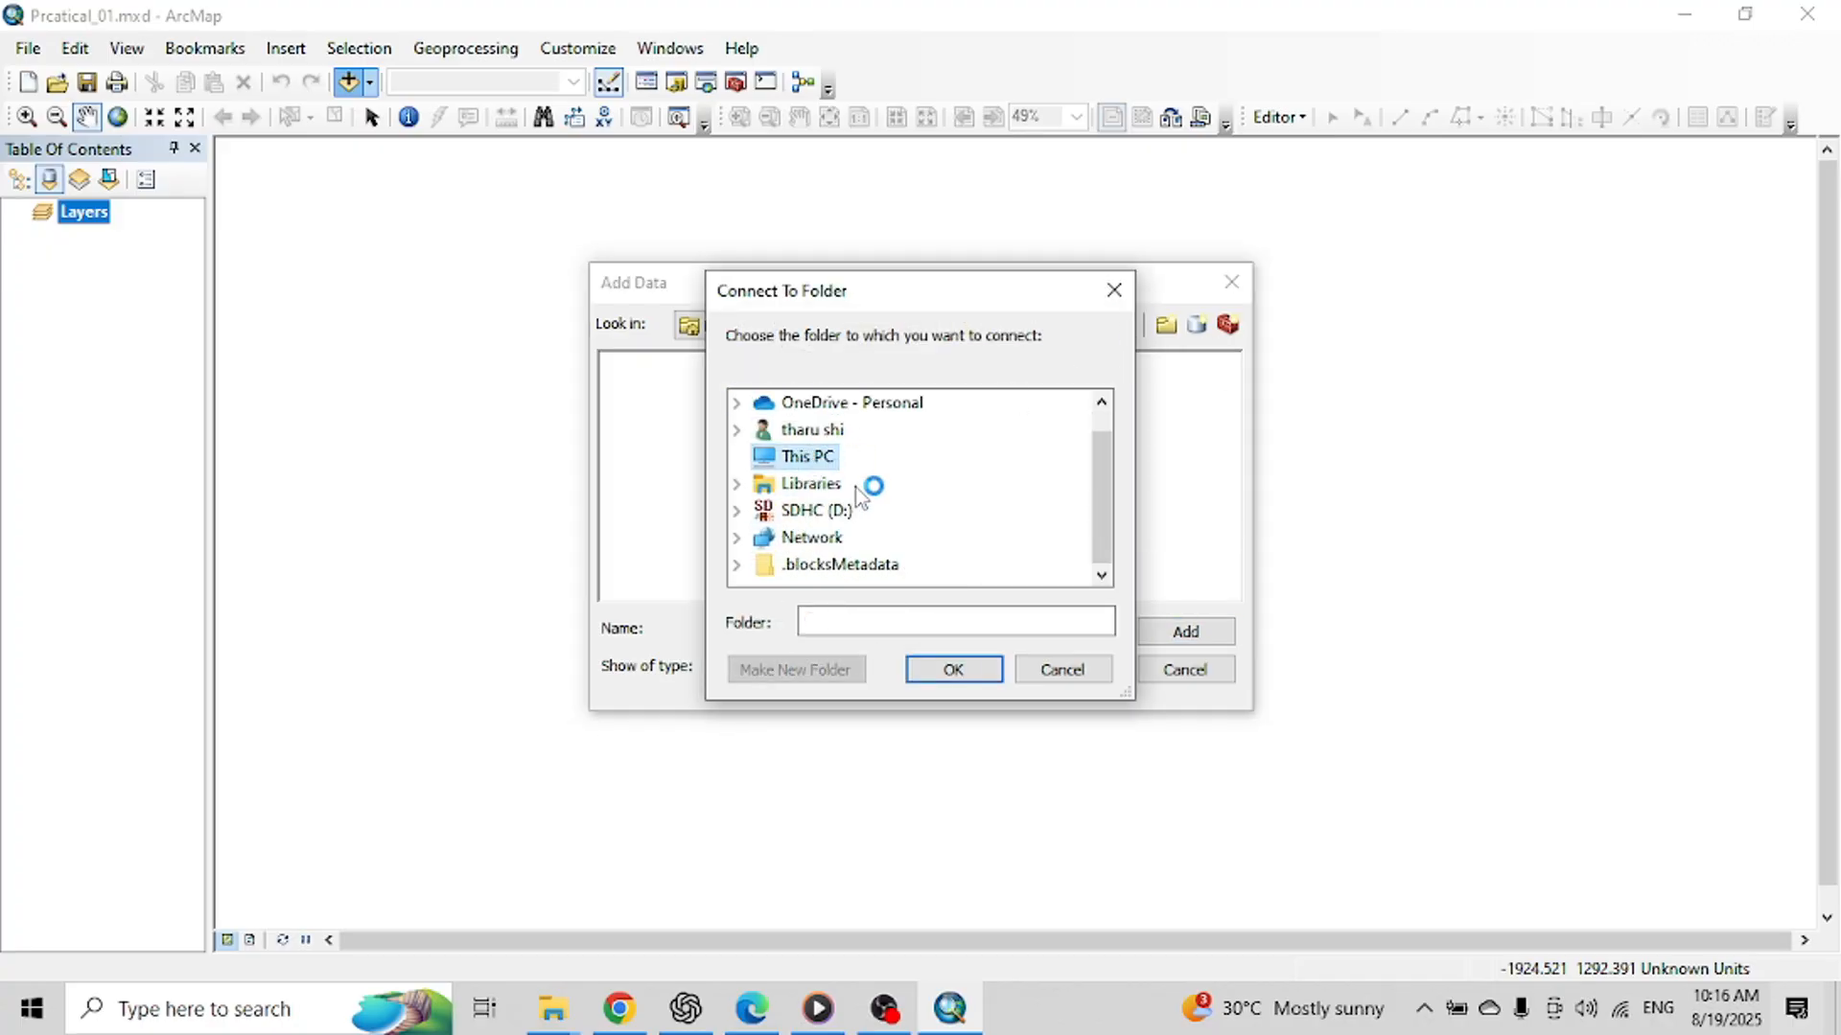
pyautogui.doubleClick(821, 510)
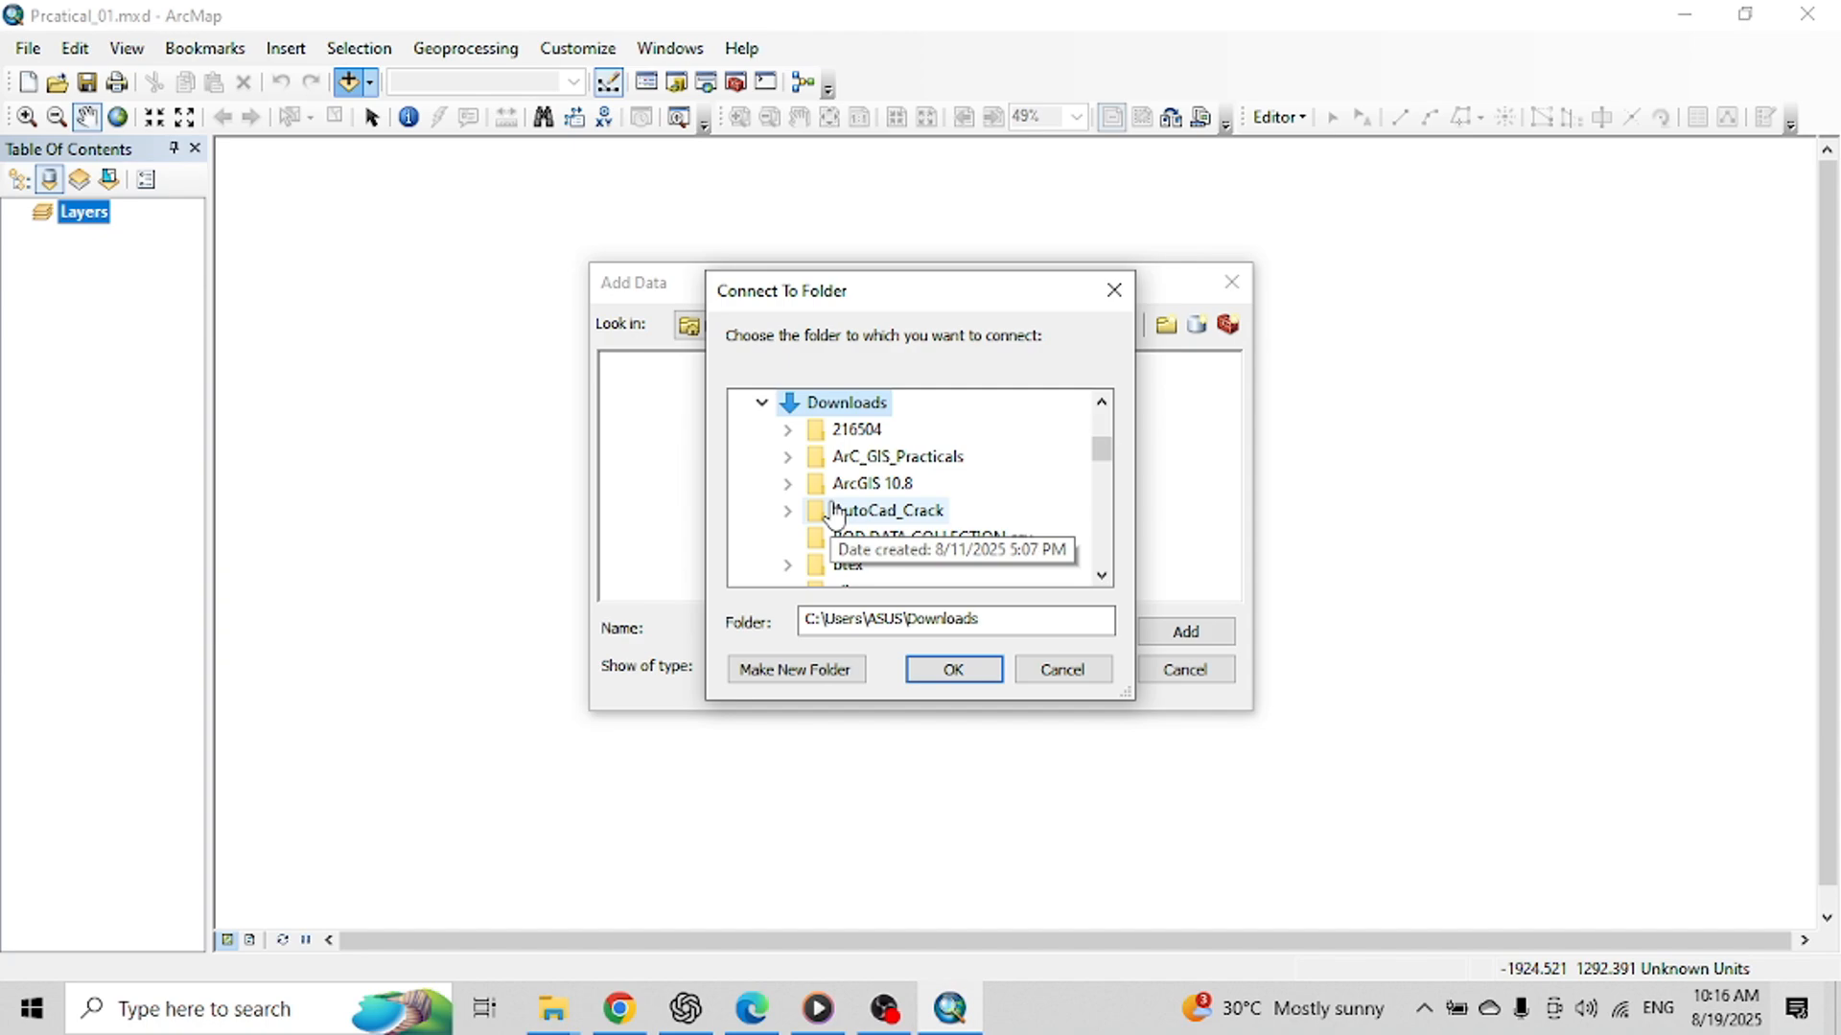
pyautogui.doubleClick(856, 458)
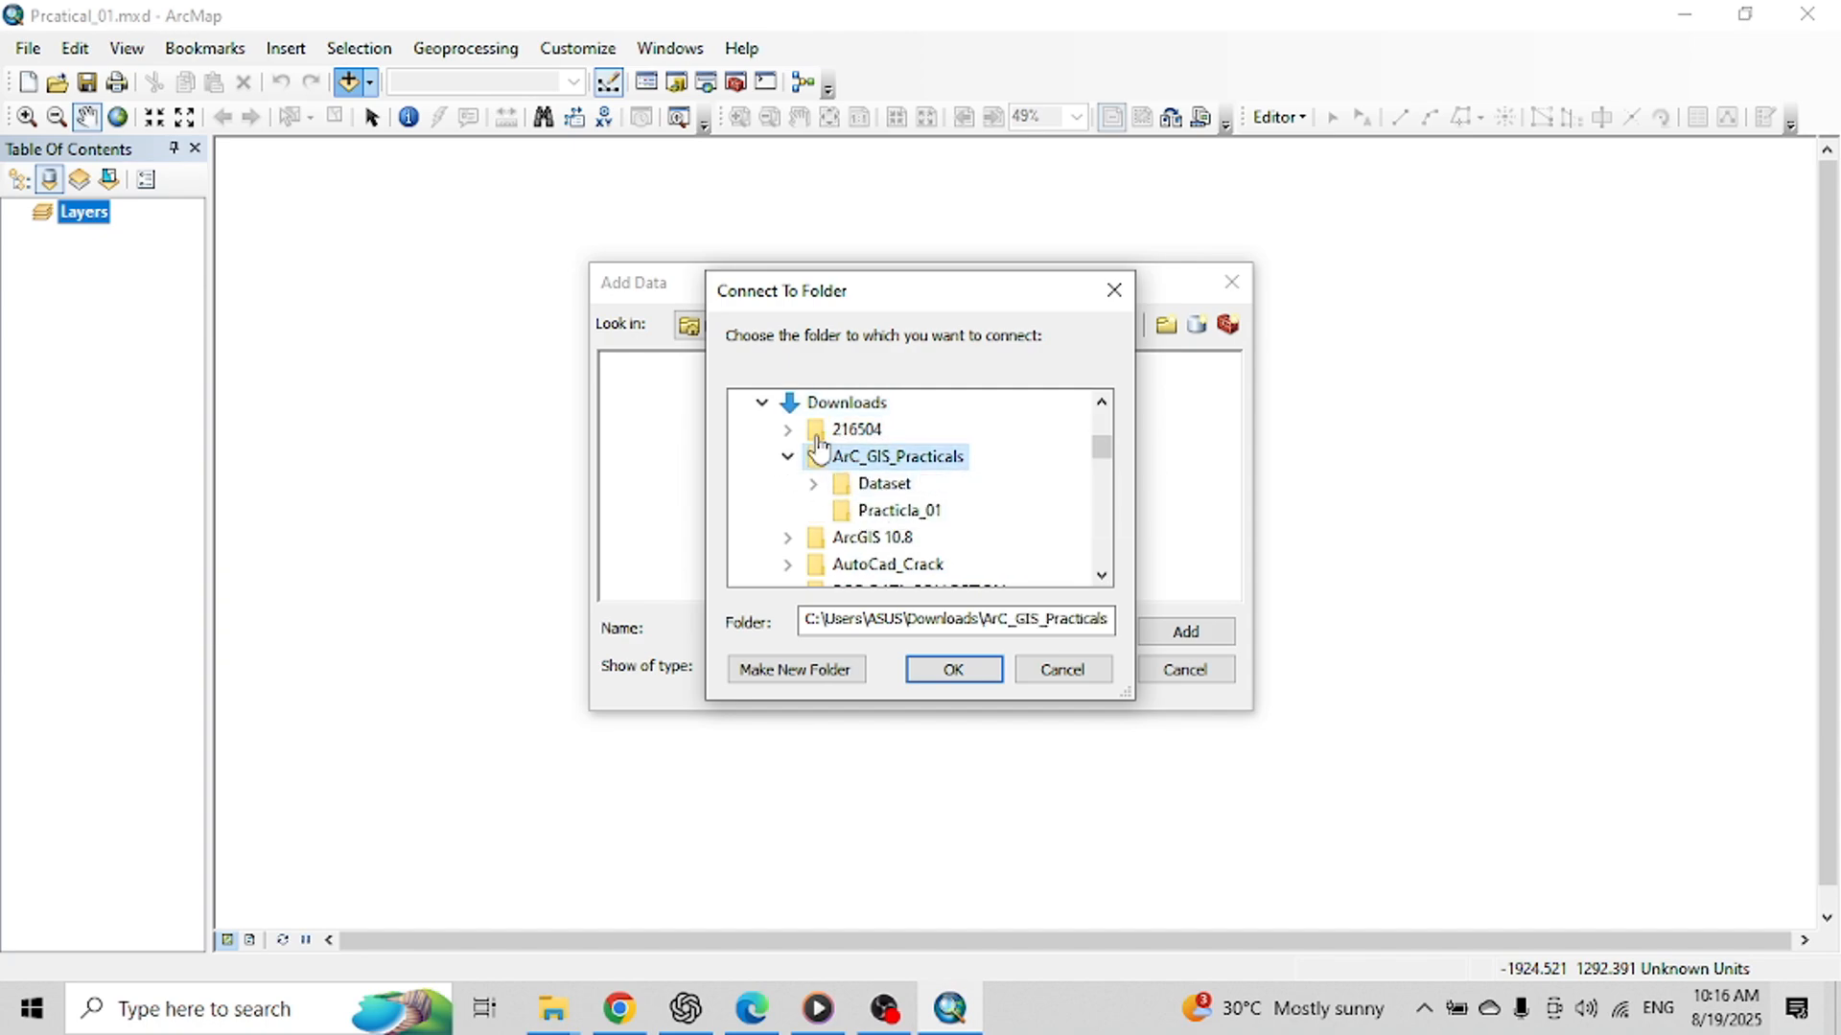
pyautogui.click(953, 669)
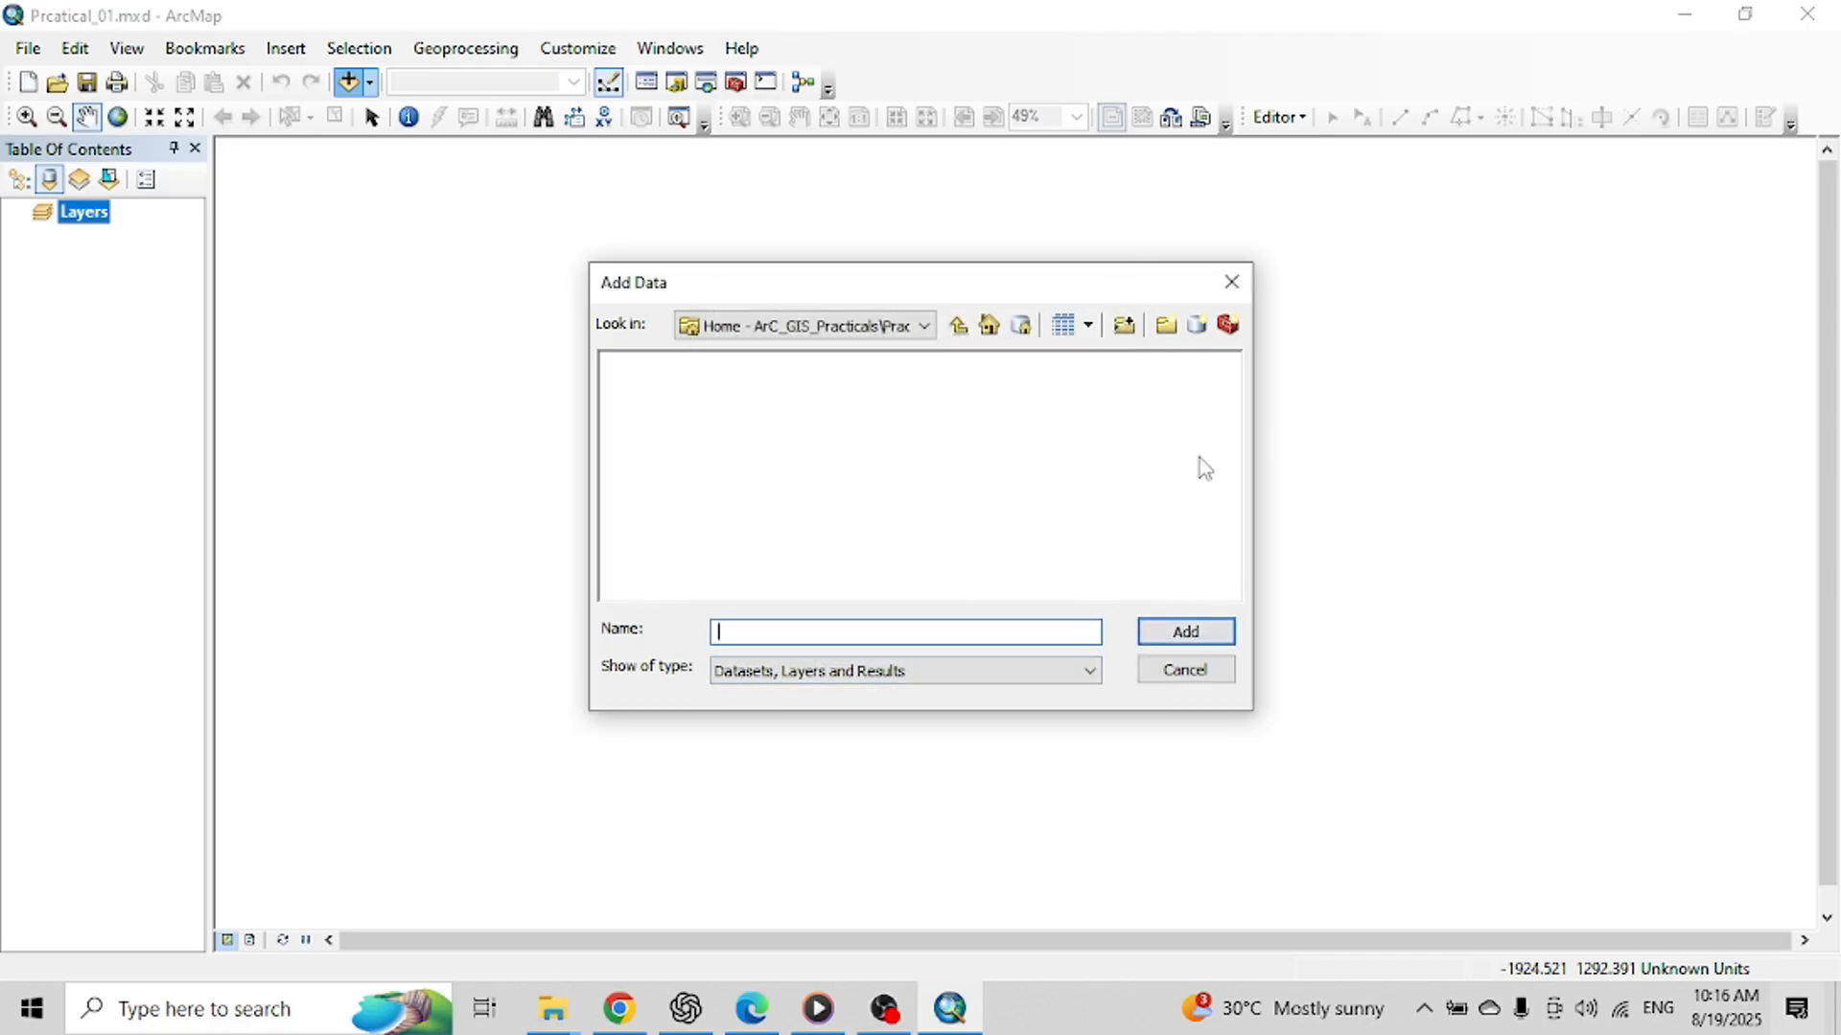
pyautogui.click(1230, 282)
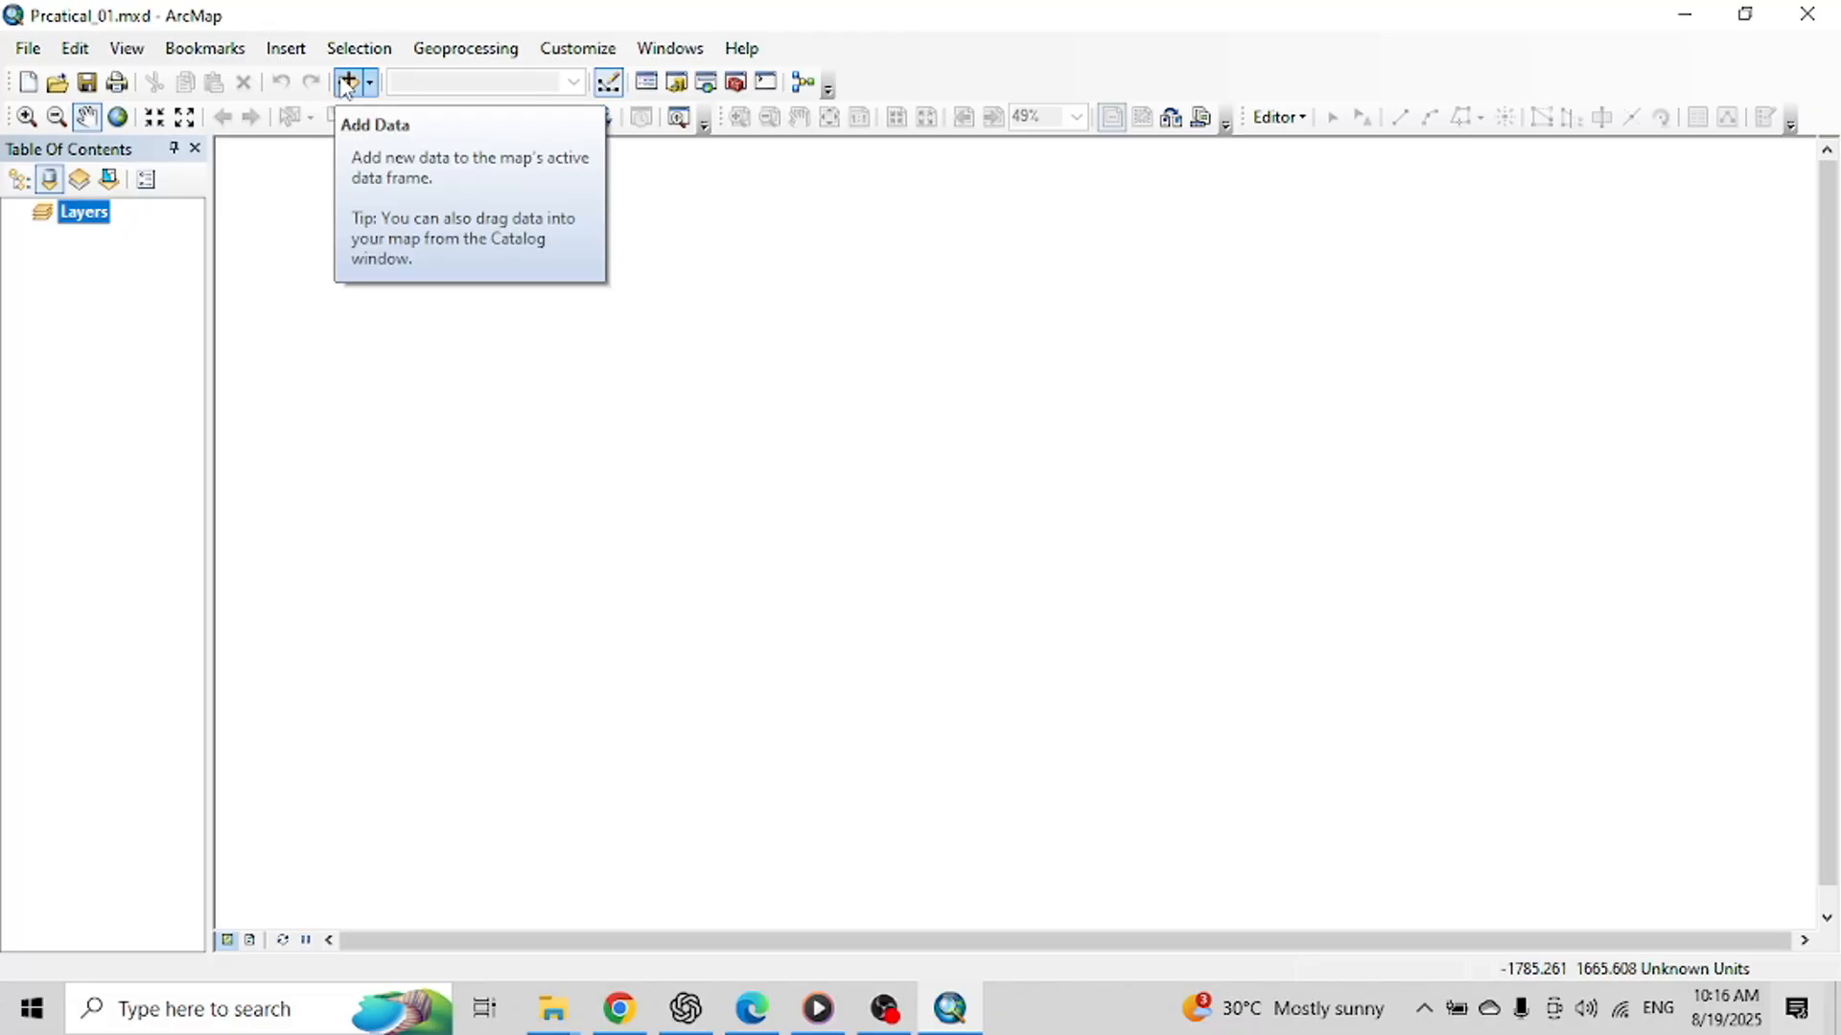
# Step: Add District_WGS84.shp to the map from the Data_GIS folder under ArC_GIS_Practicals\Dataset\Data_GIS_New Set
pyautogui.click(349, 84)
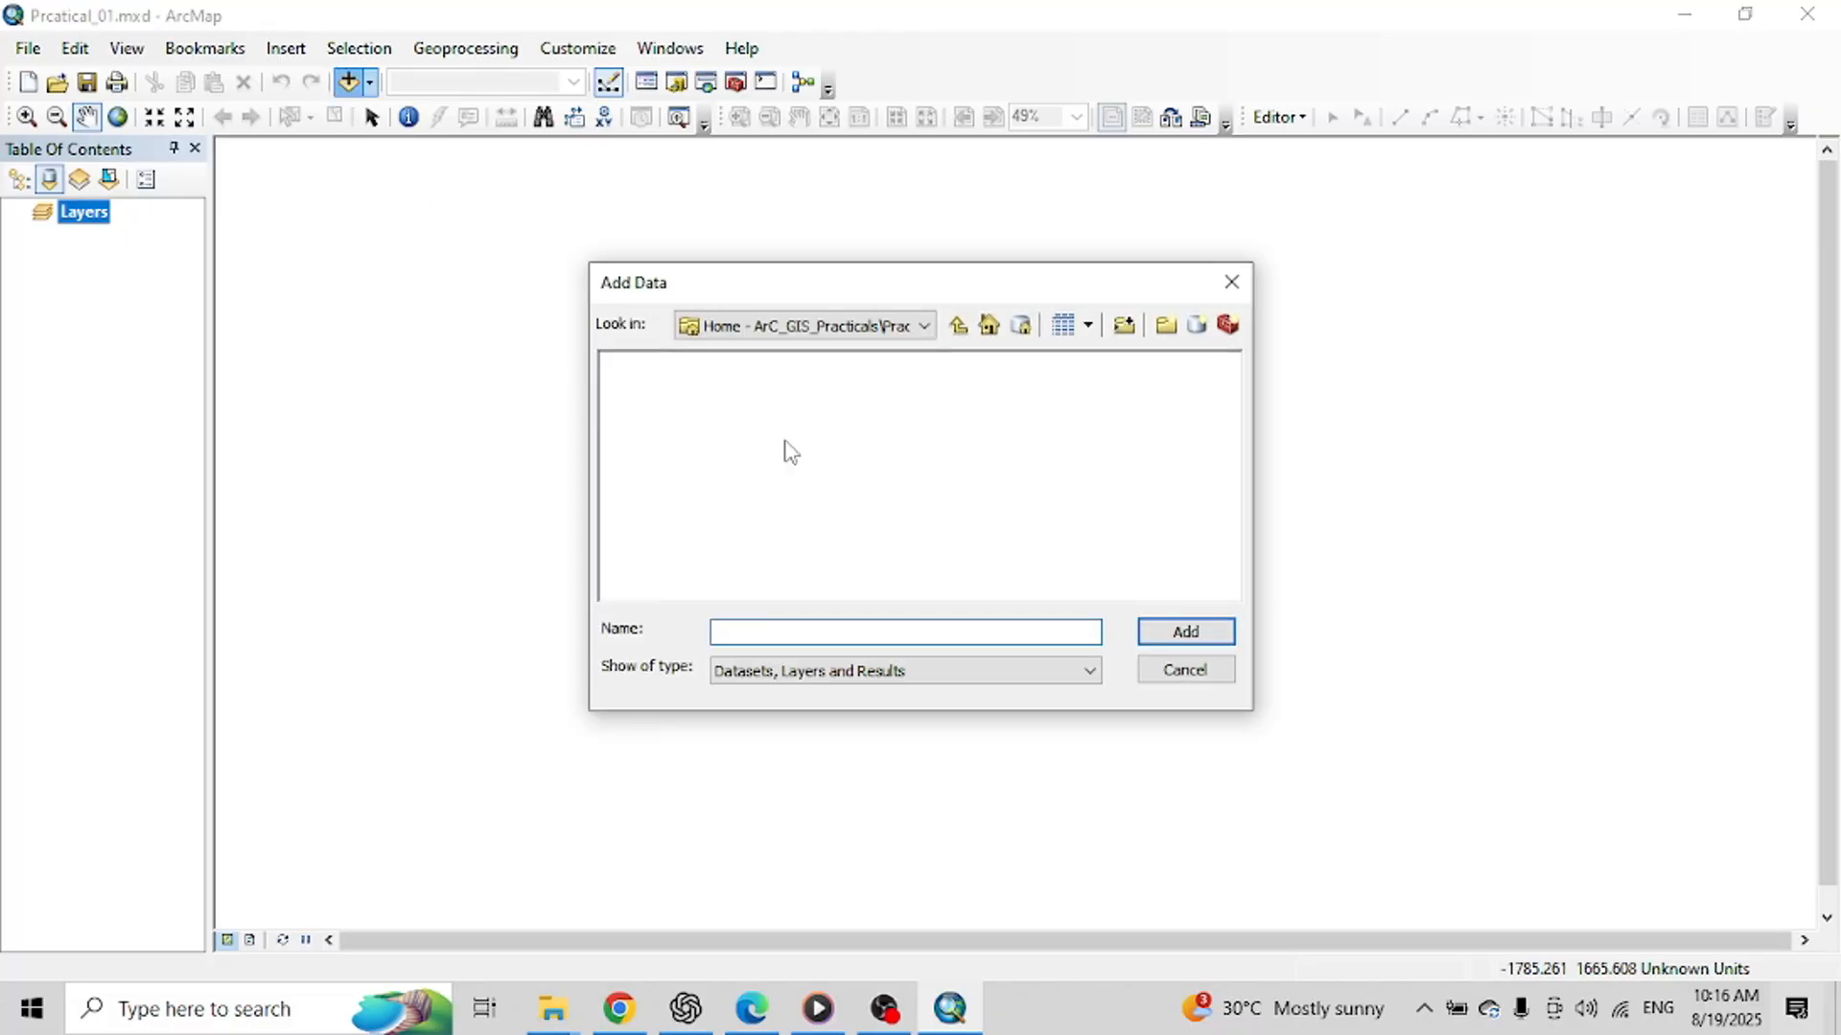
pyautogui.click(901, 328)
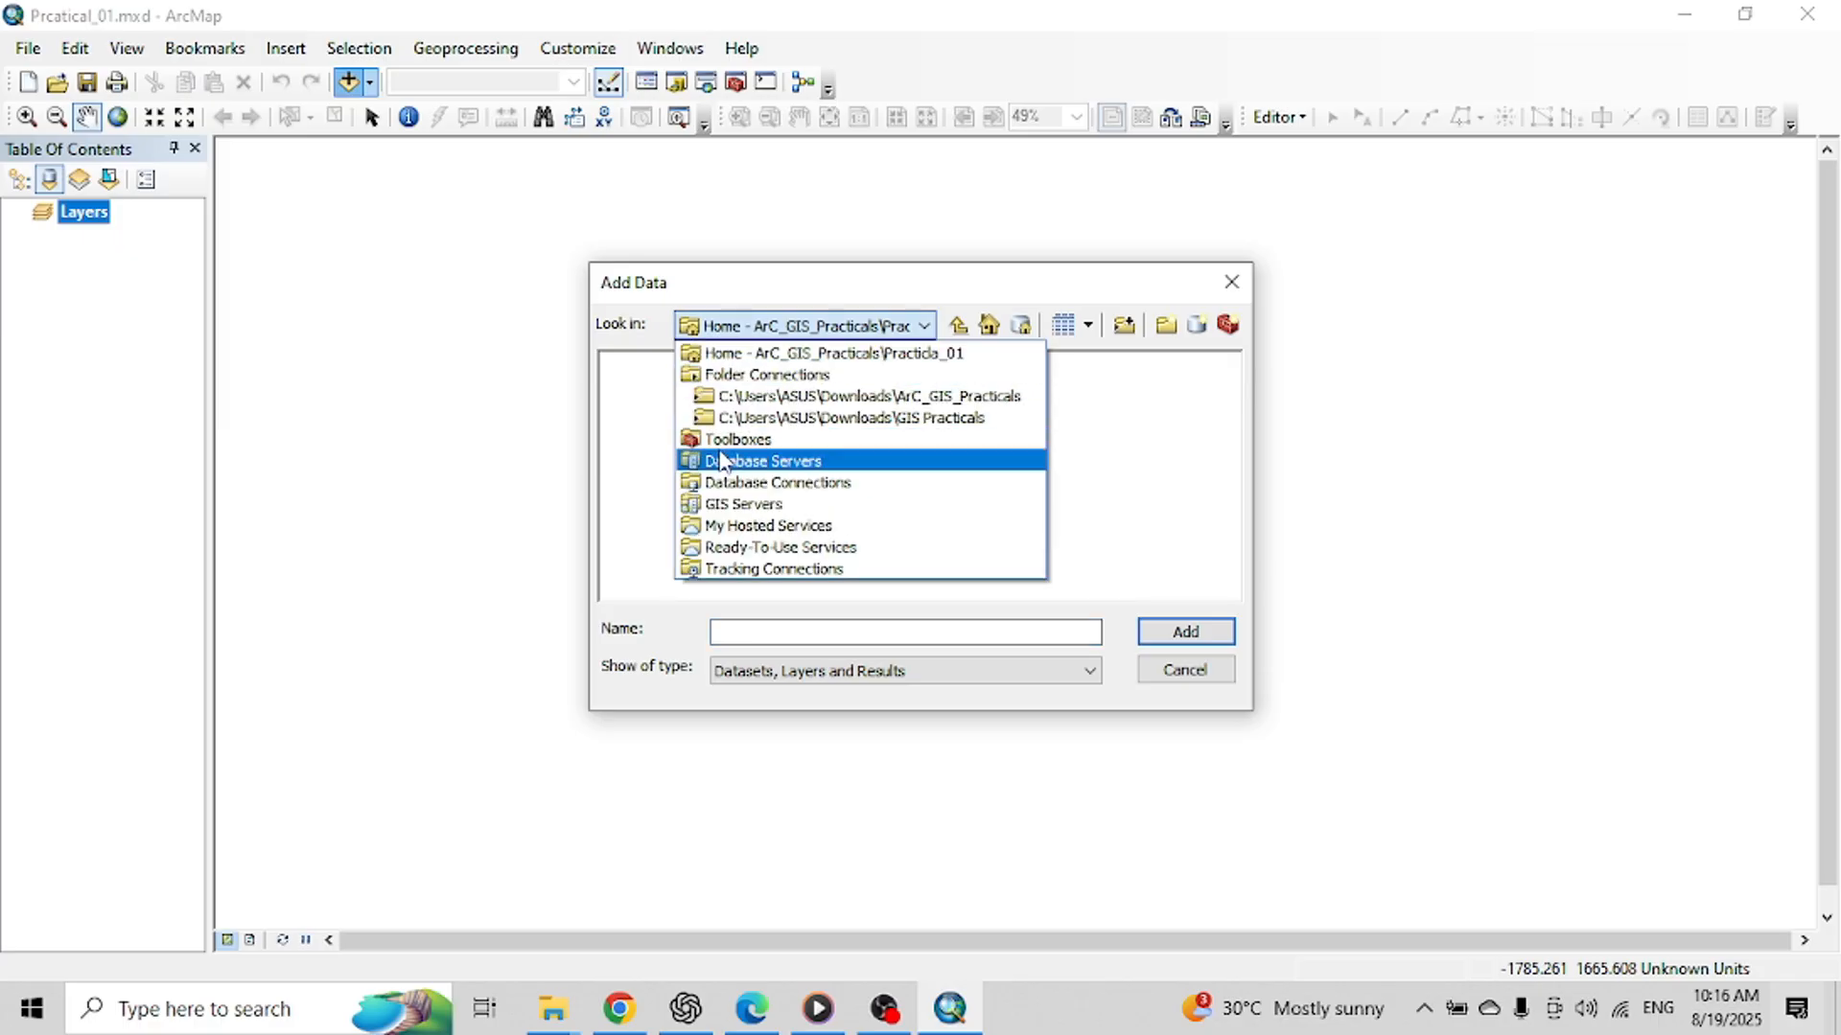
pyautogui.click(768, 396)
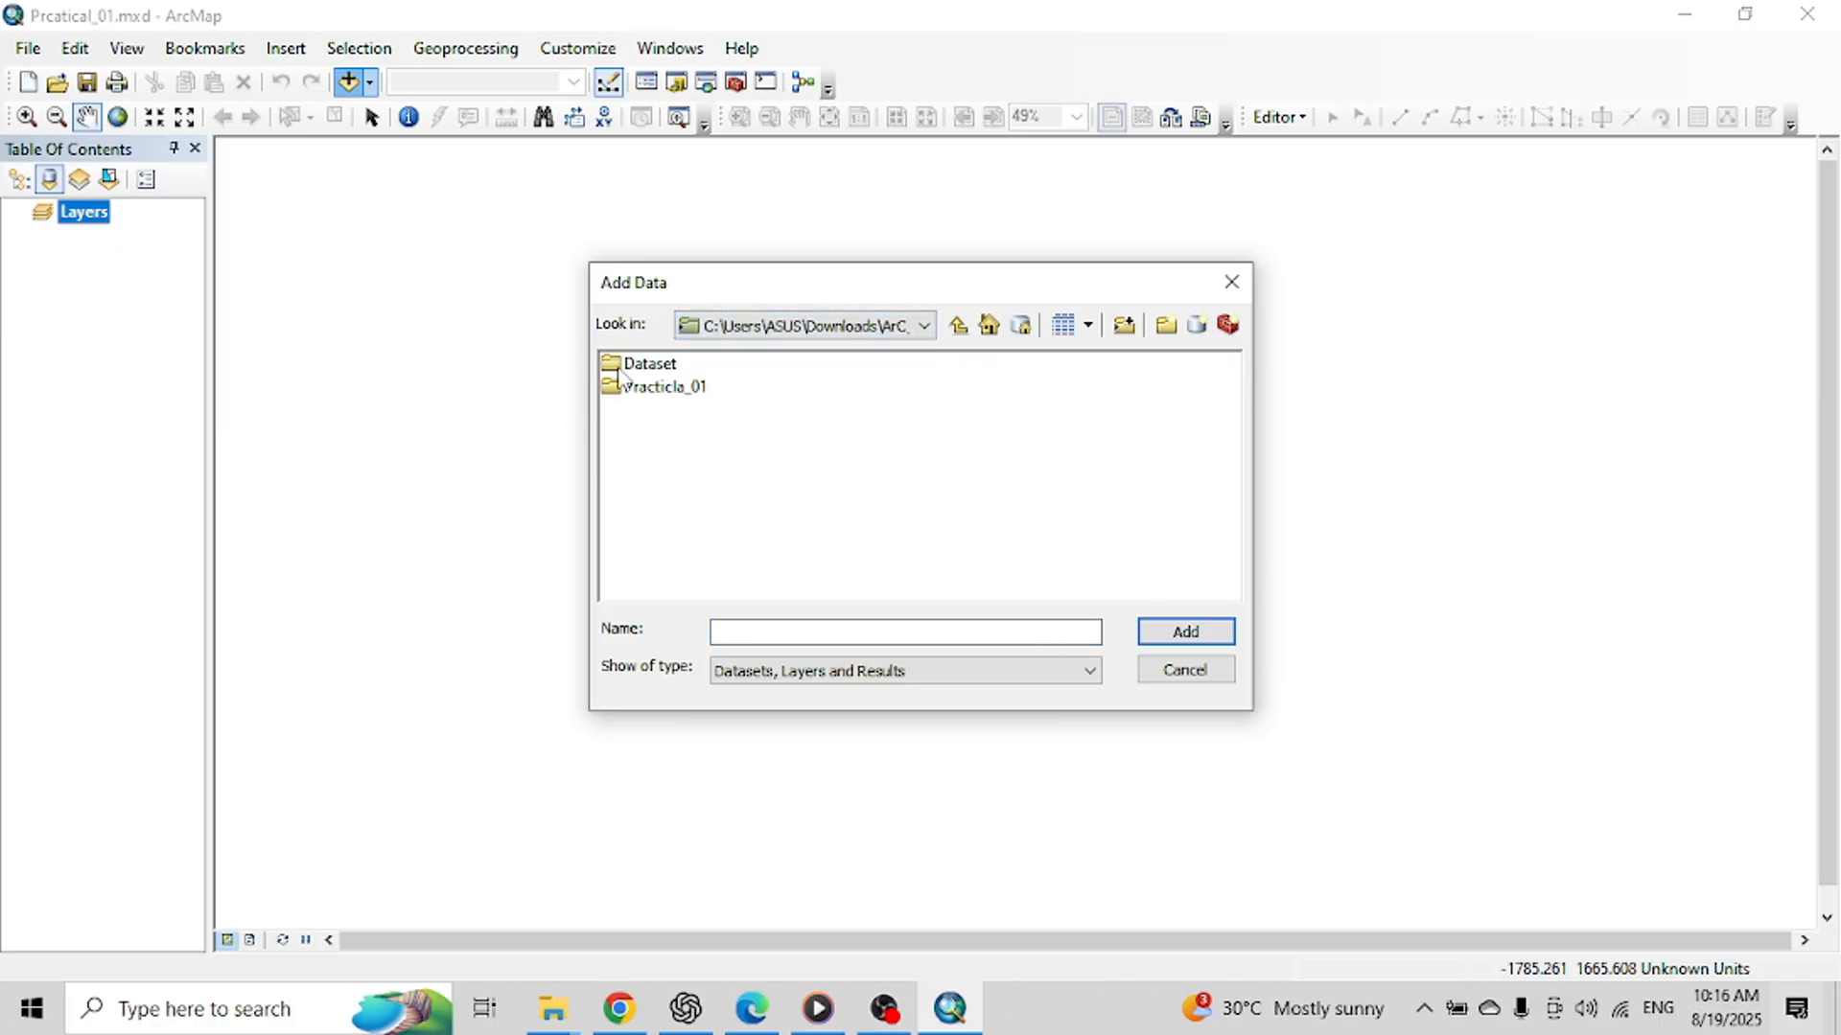
pyautogui.doubleClick(647, 369)
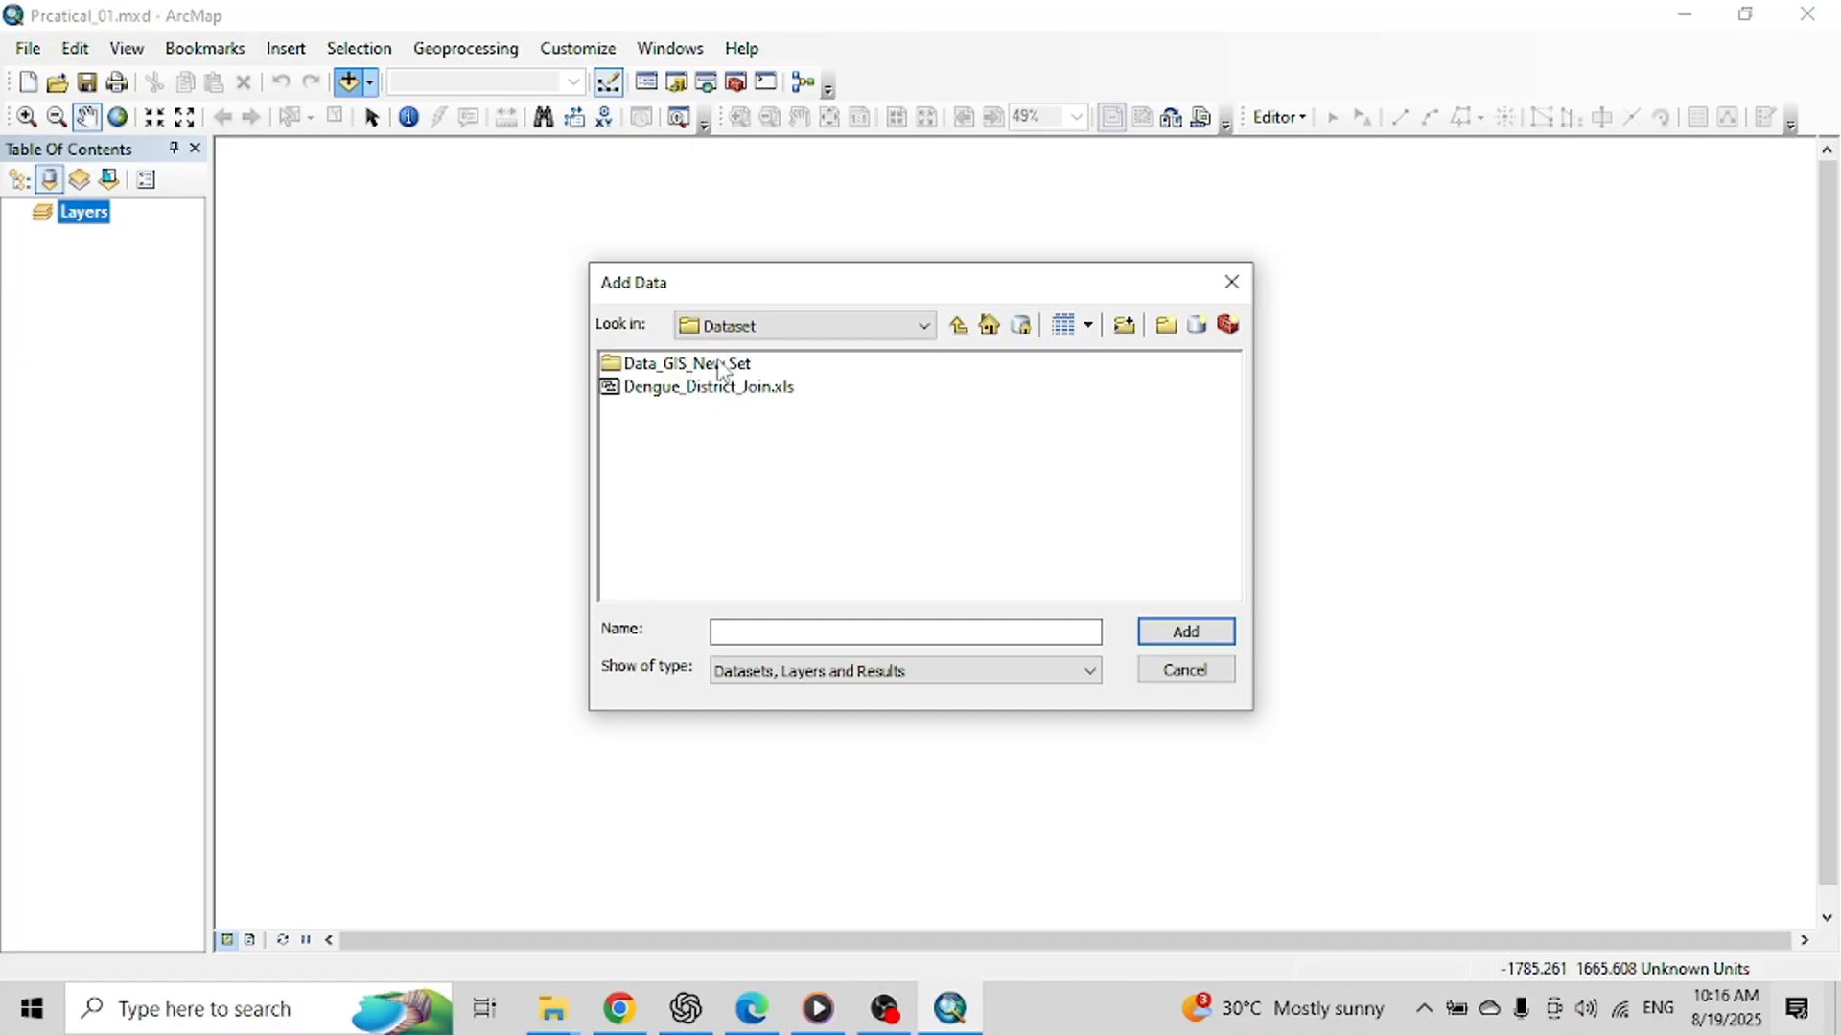
pyautogui.doubleClick(712, 369)
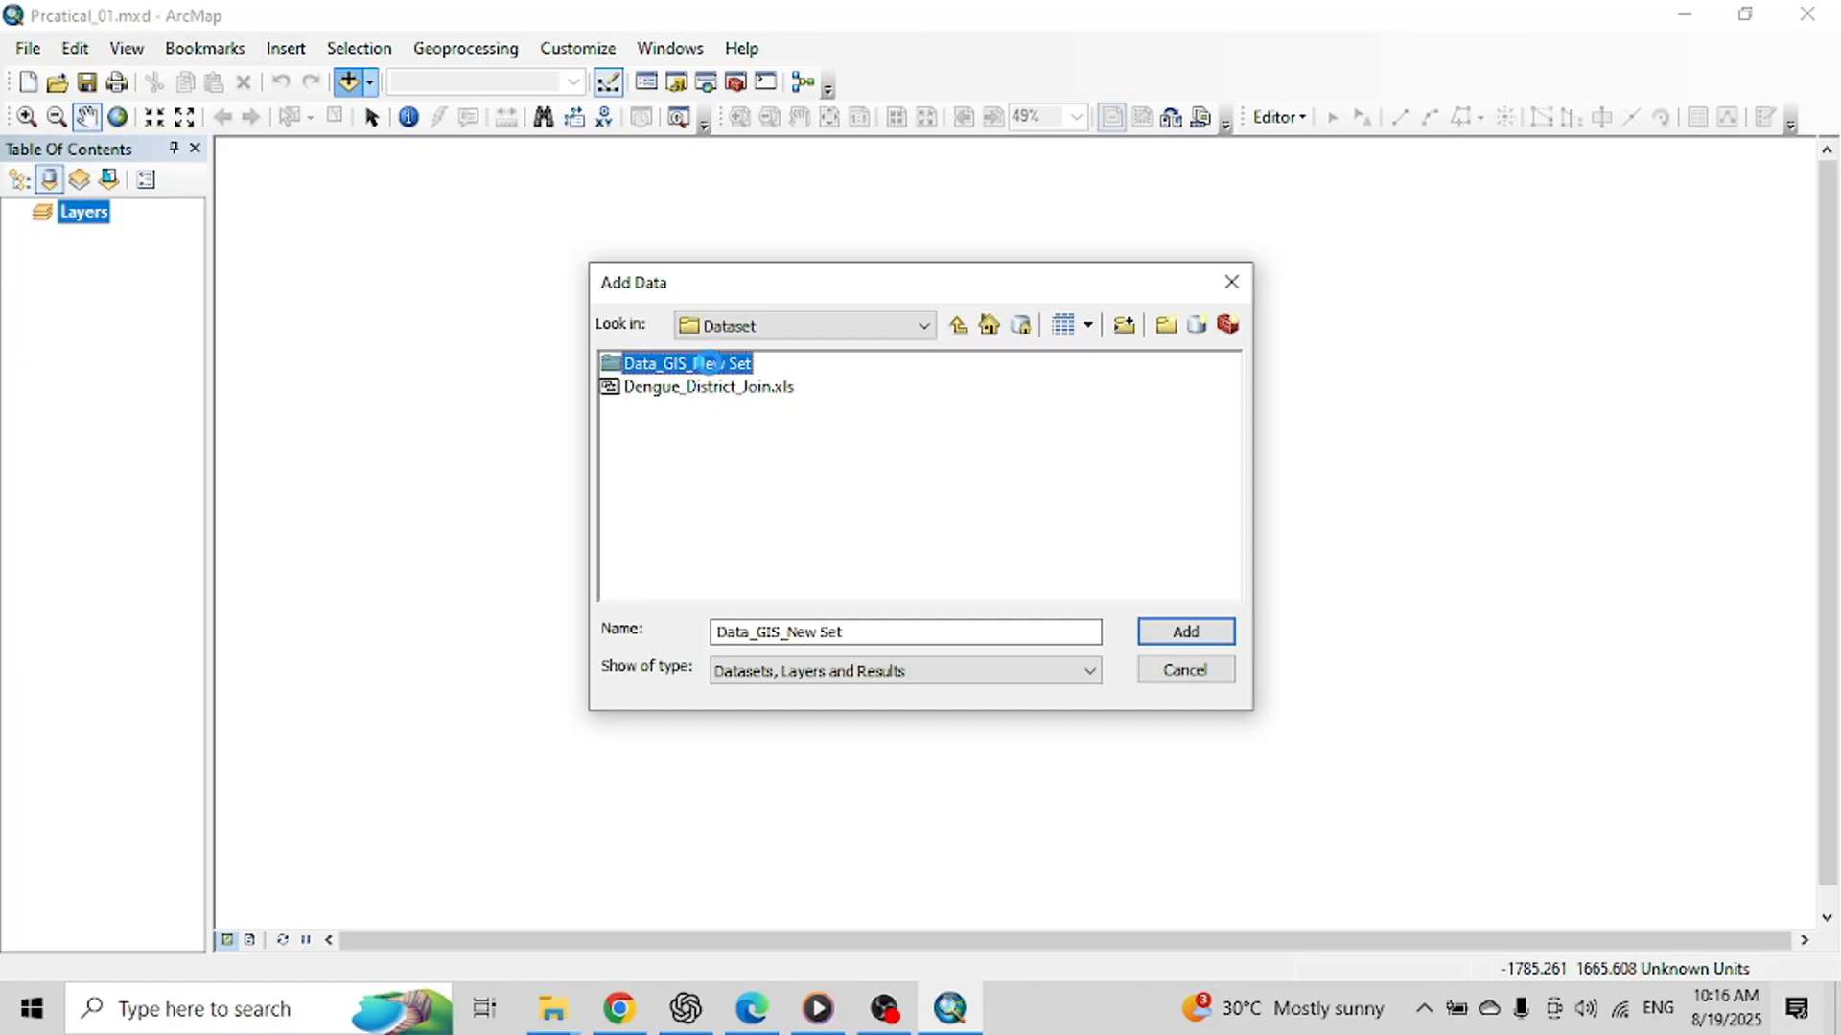
pyautogui.doubleClick(635, 369)
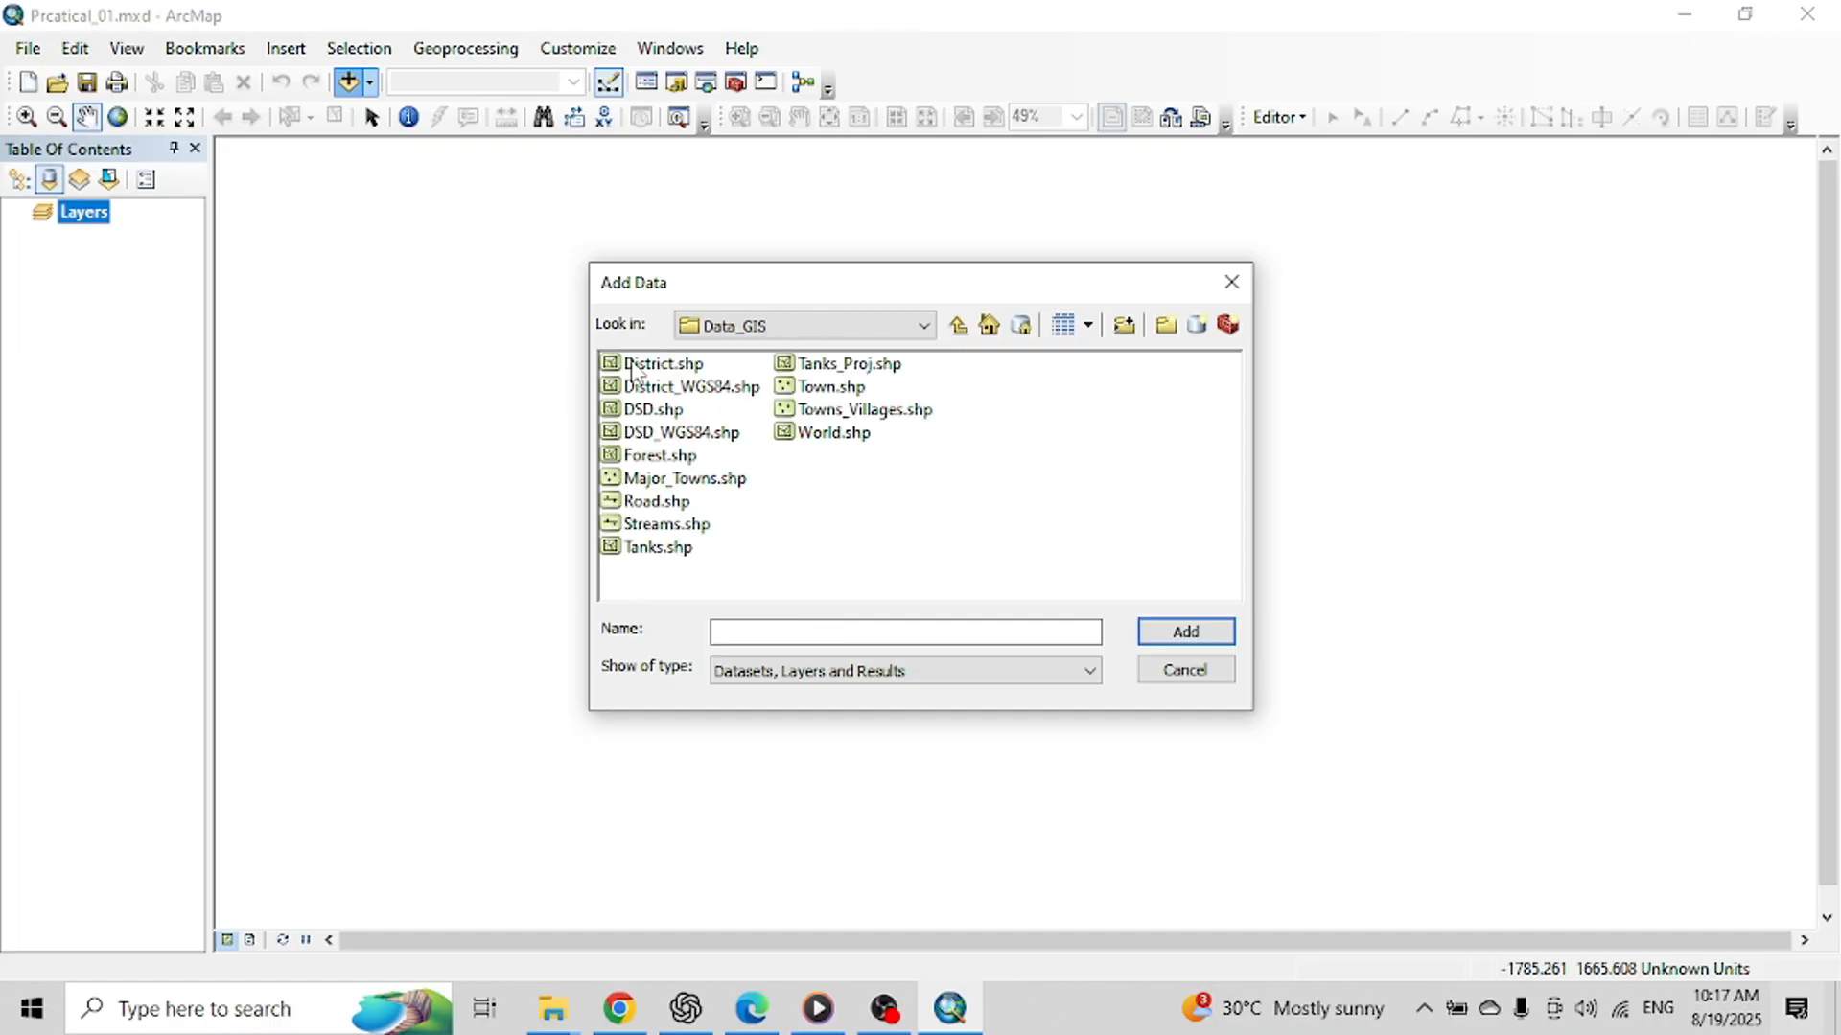
pyautogui.click(712, 388)
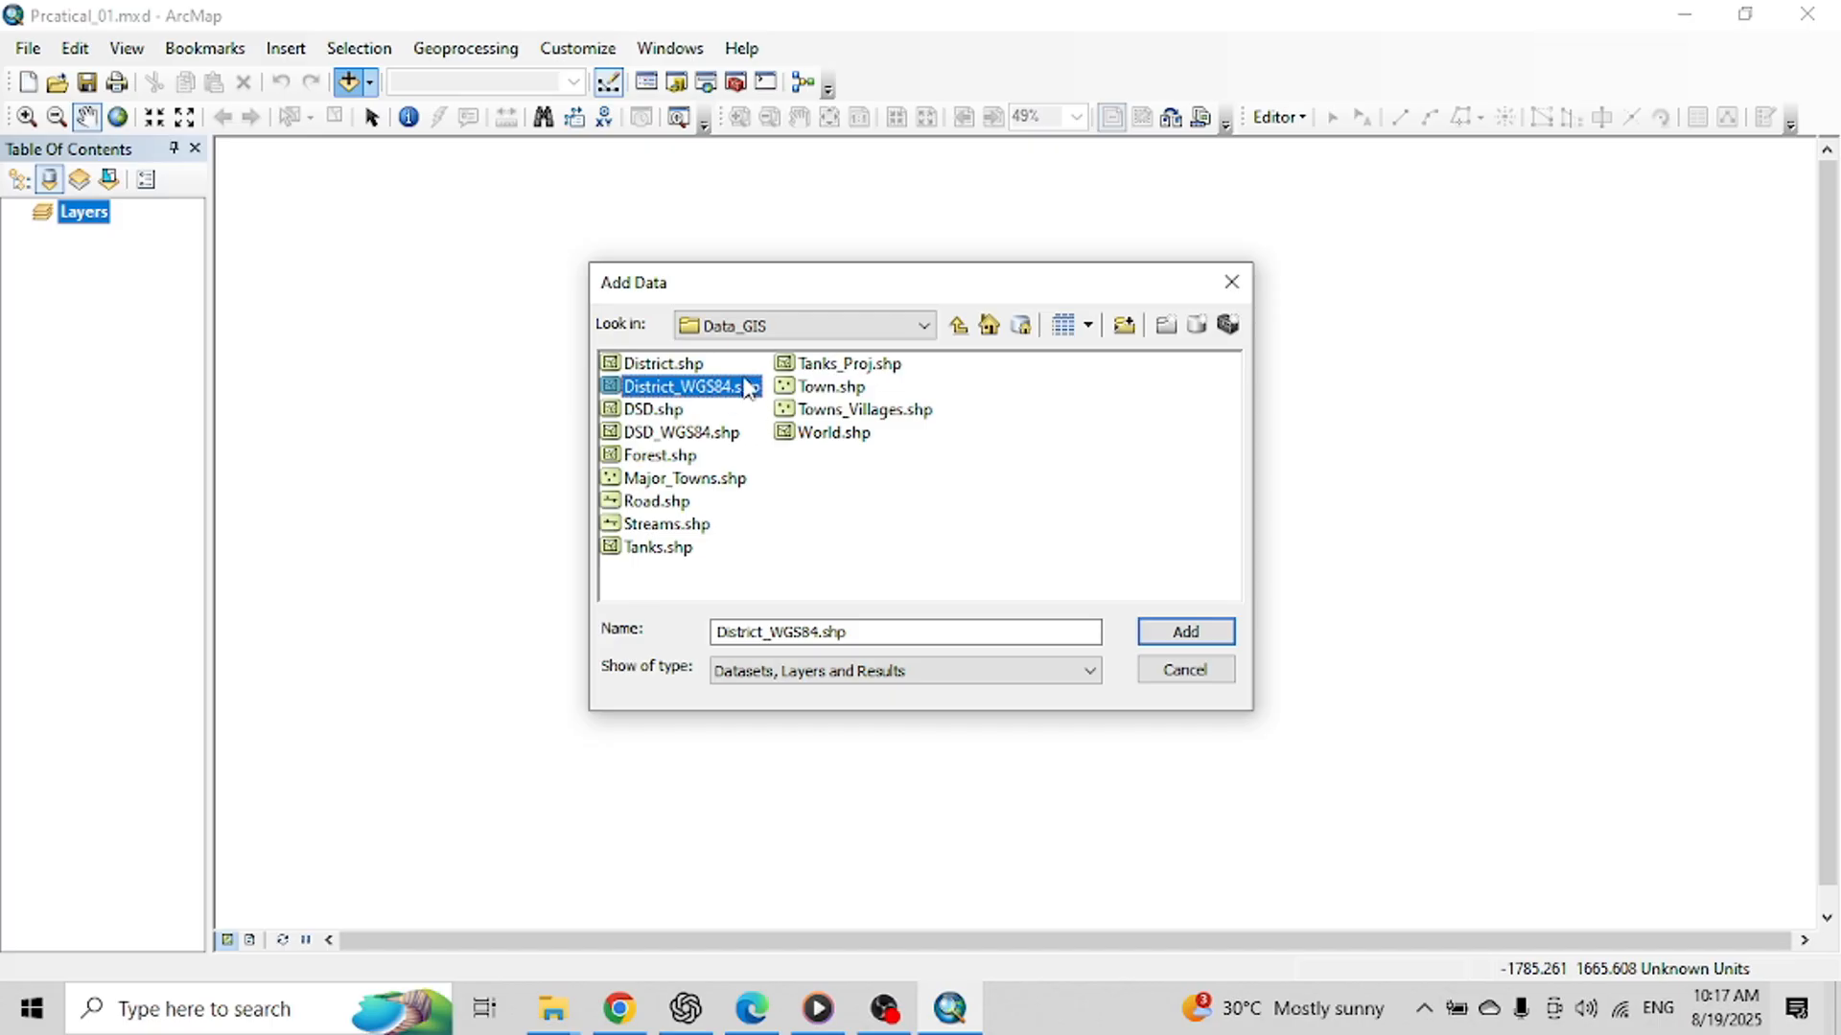
pyautogui.click(1172, 630)
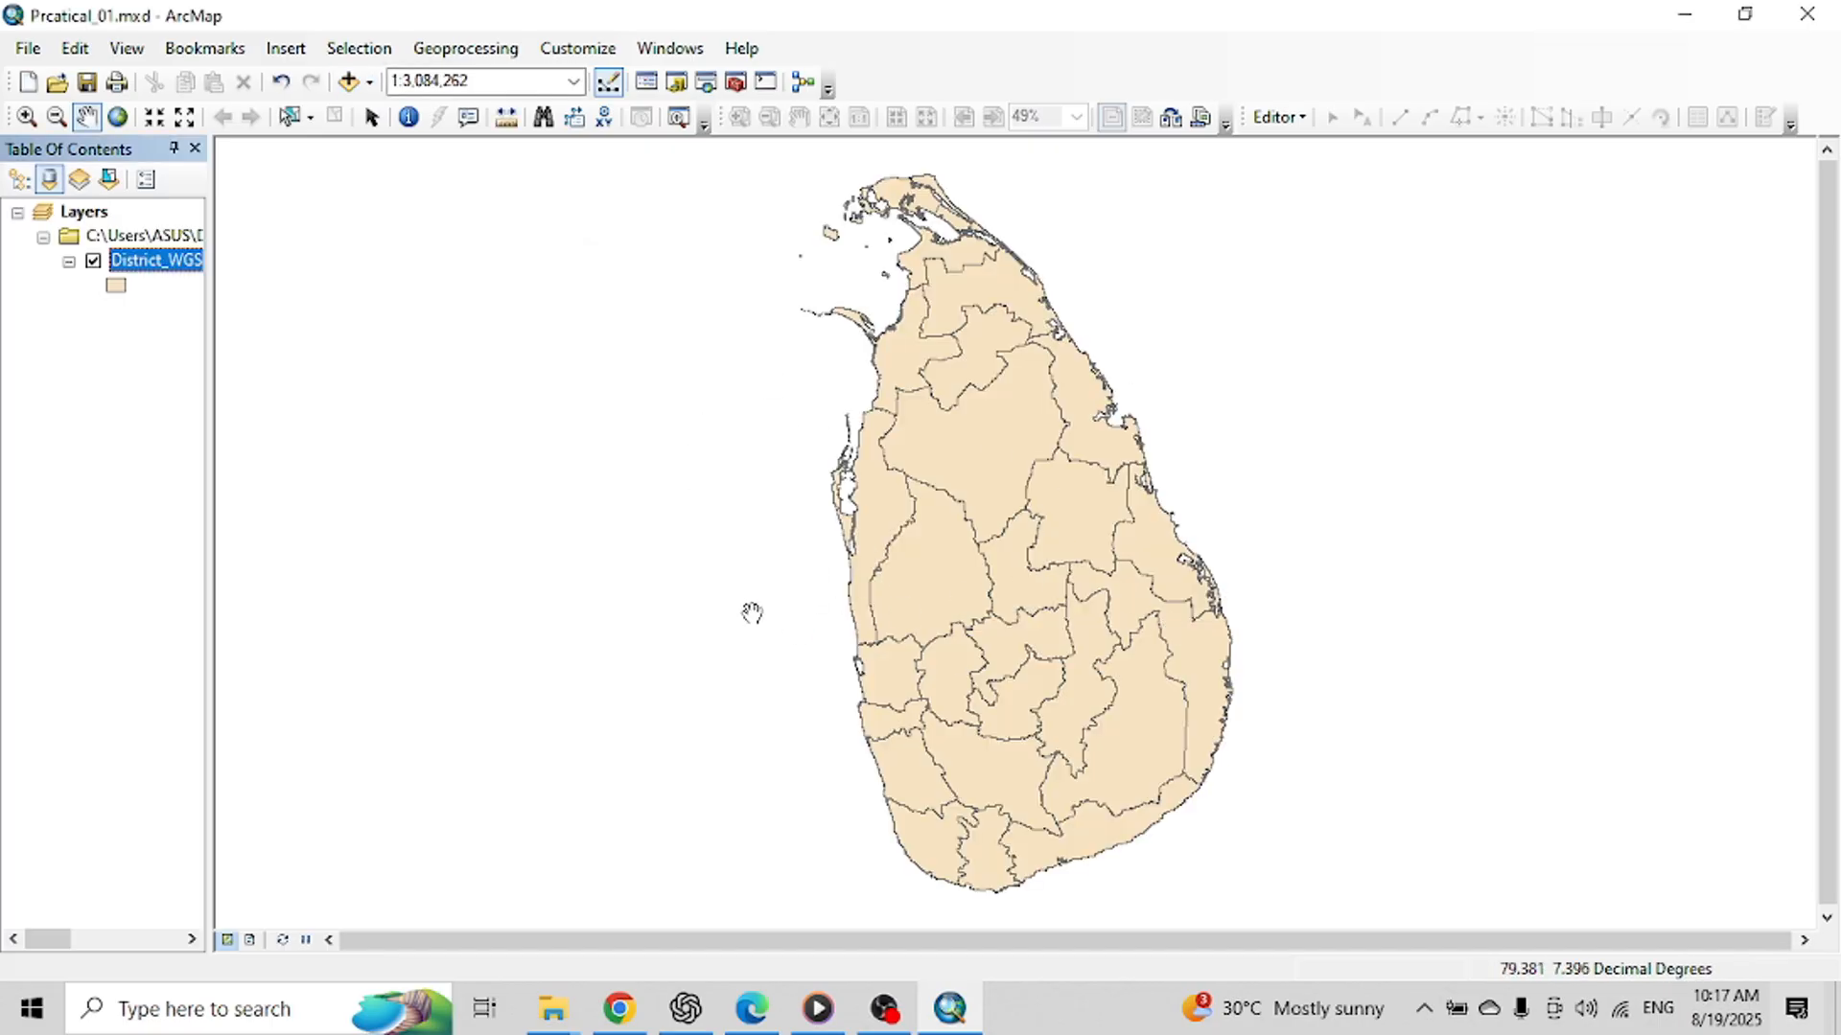
# Step: Change the District_WGS84 layer's symbol to the Hollow style
pyautogui.scroll(2, 1007, 518)
pyautogui.scroll(-3, 1006, 518)
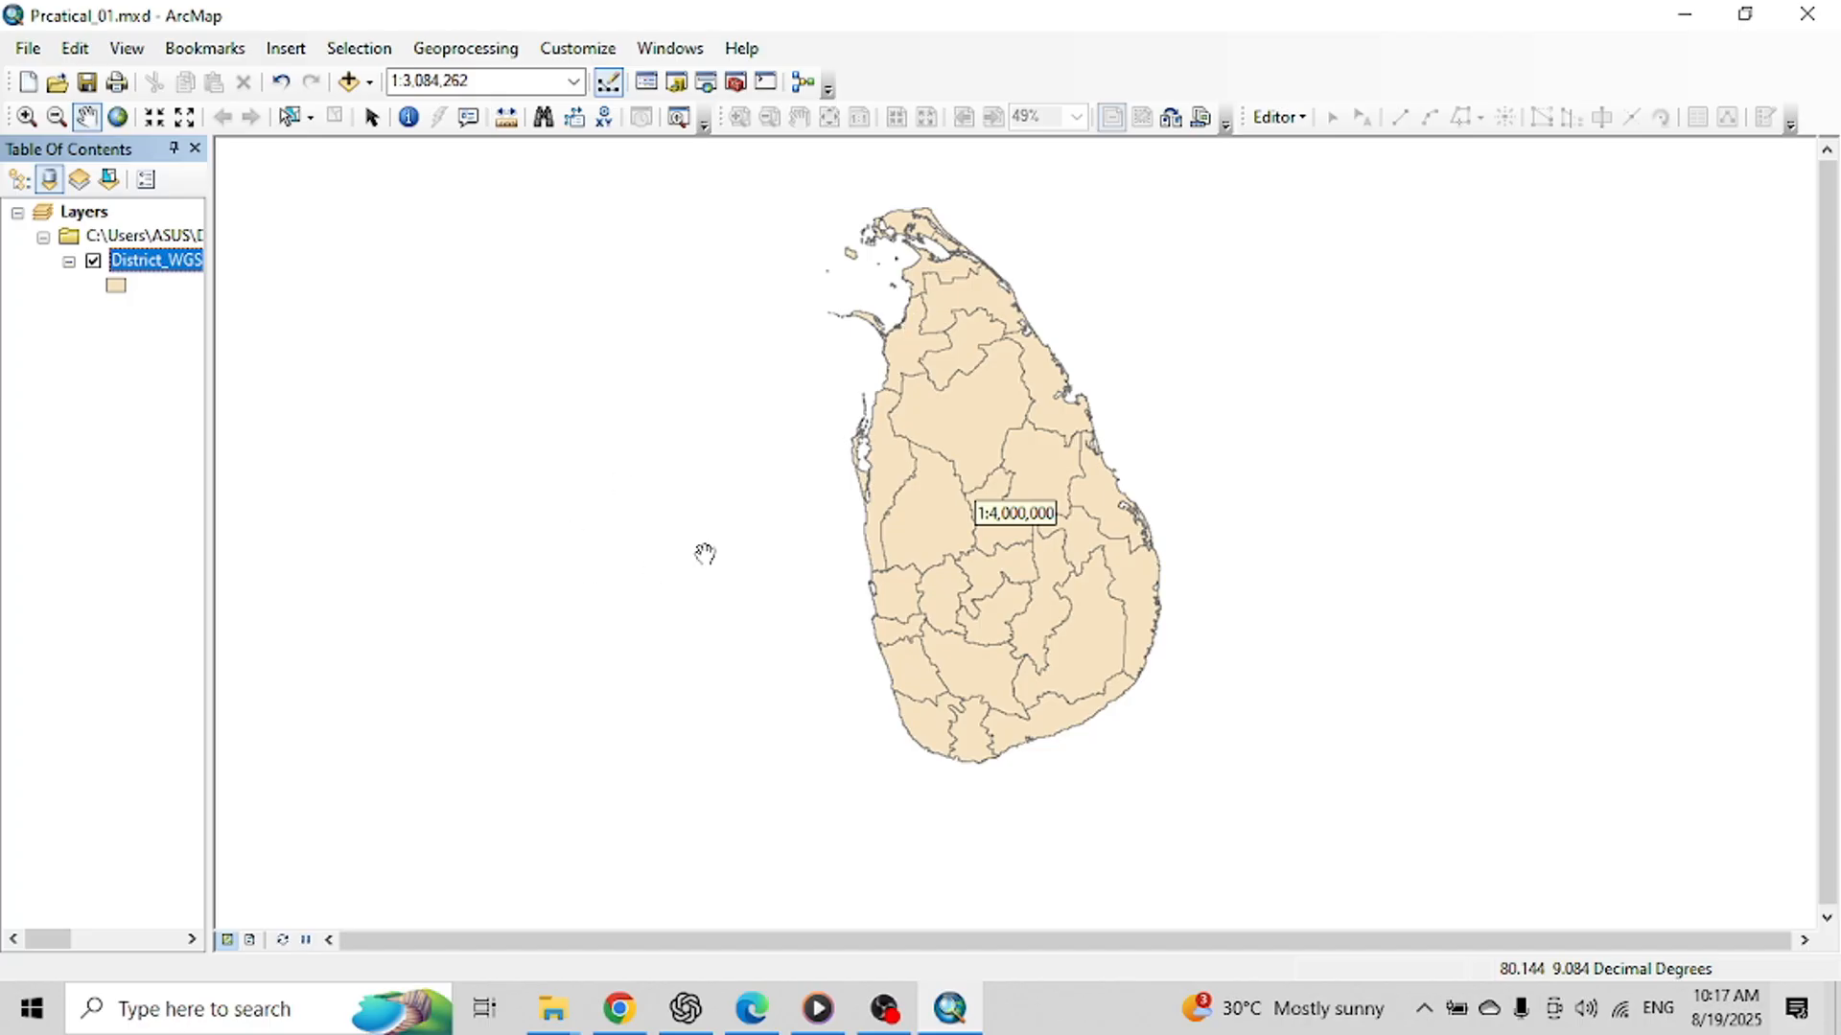
pyautogui.scroll(-2, 937, 432)
pyautogui.scroll(2, 937, 432)
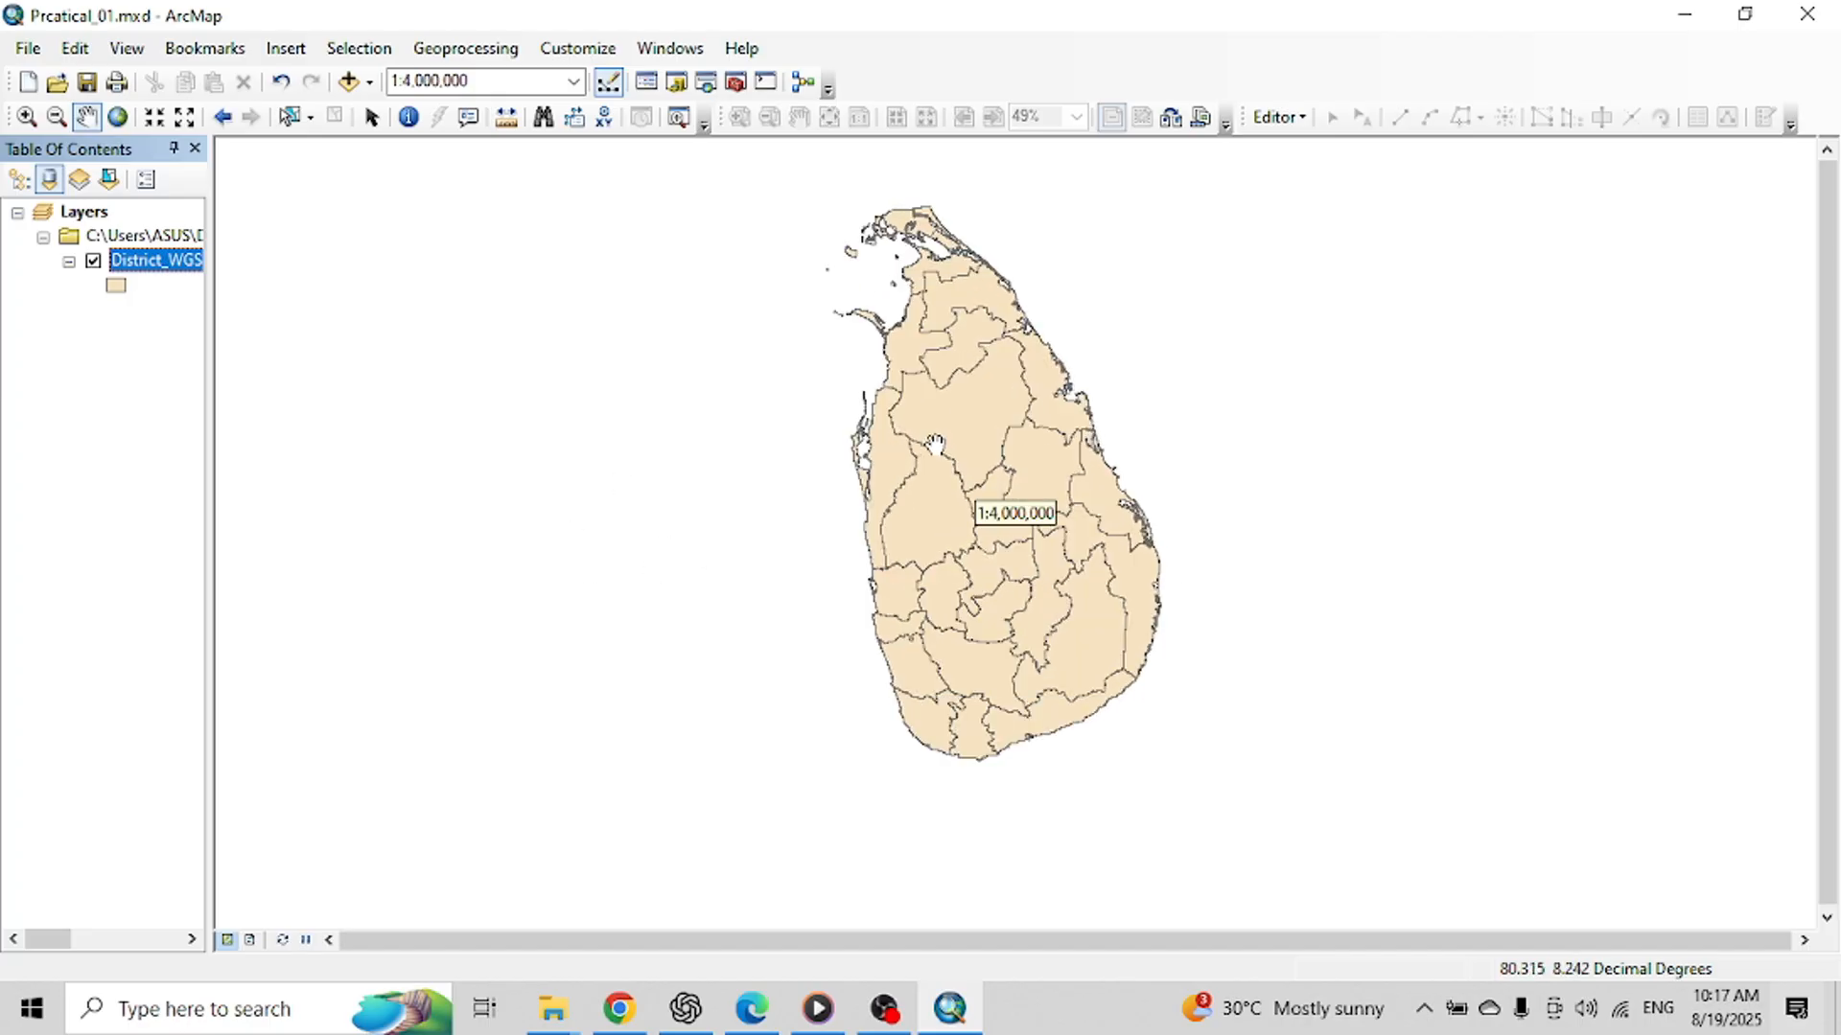
pyautogui.click(116, 287)
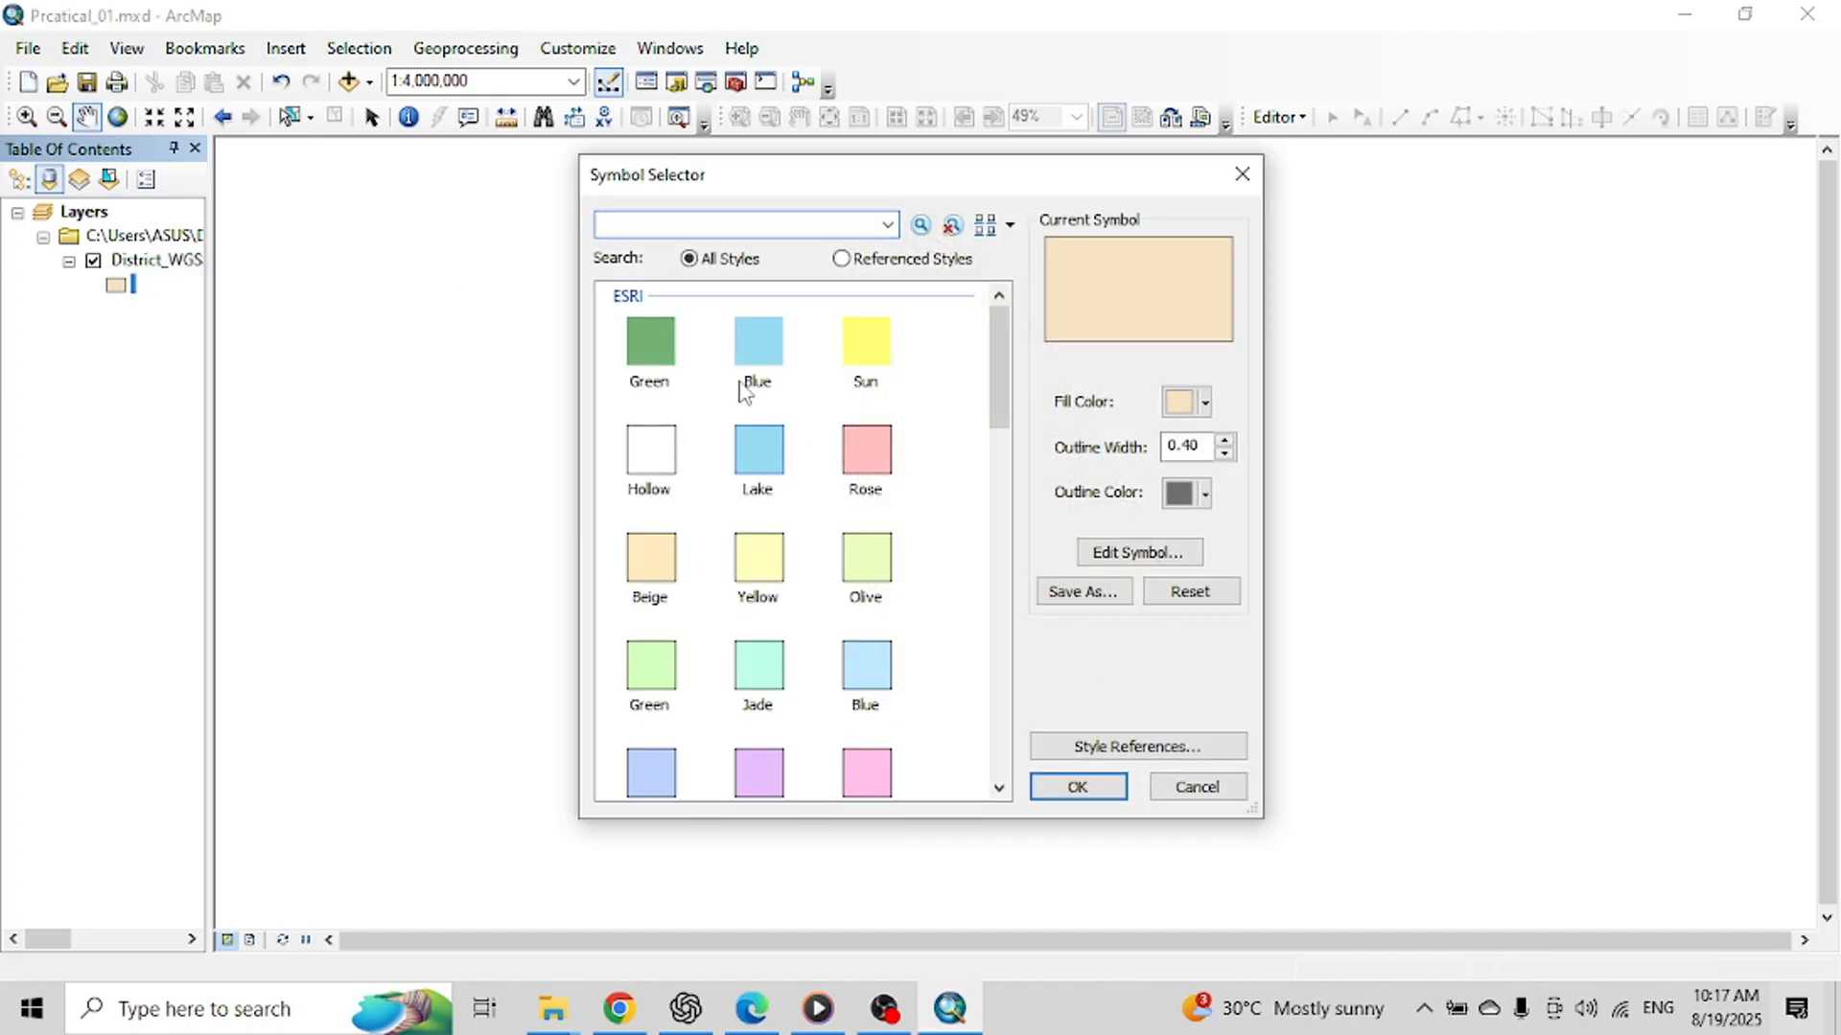
pyautogui.click(649, 587)
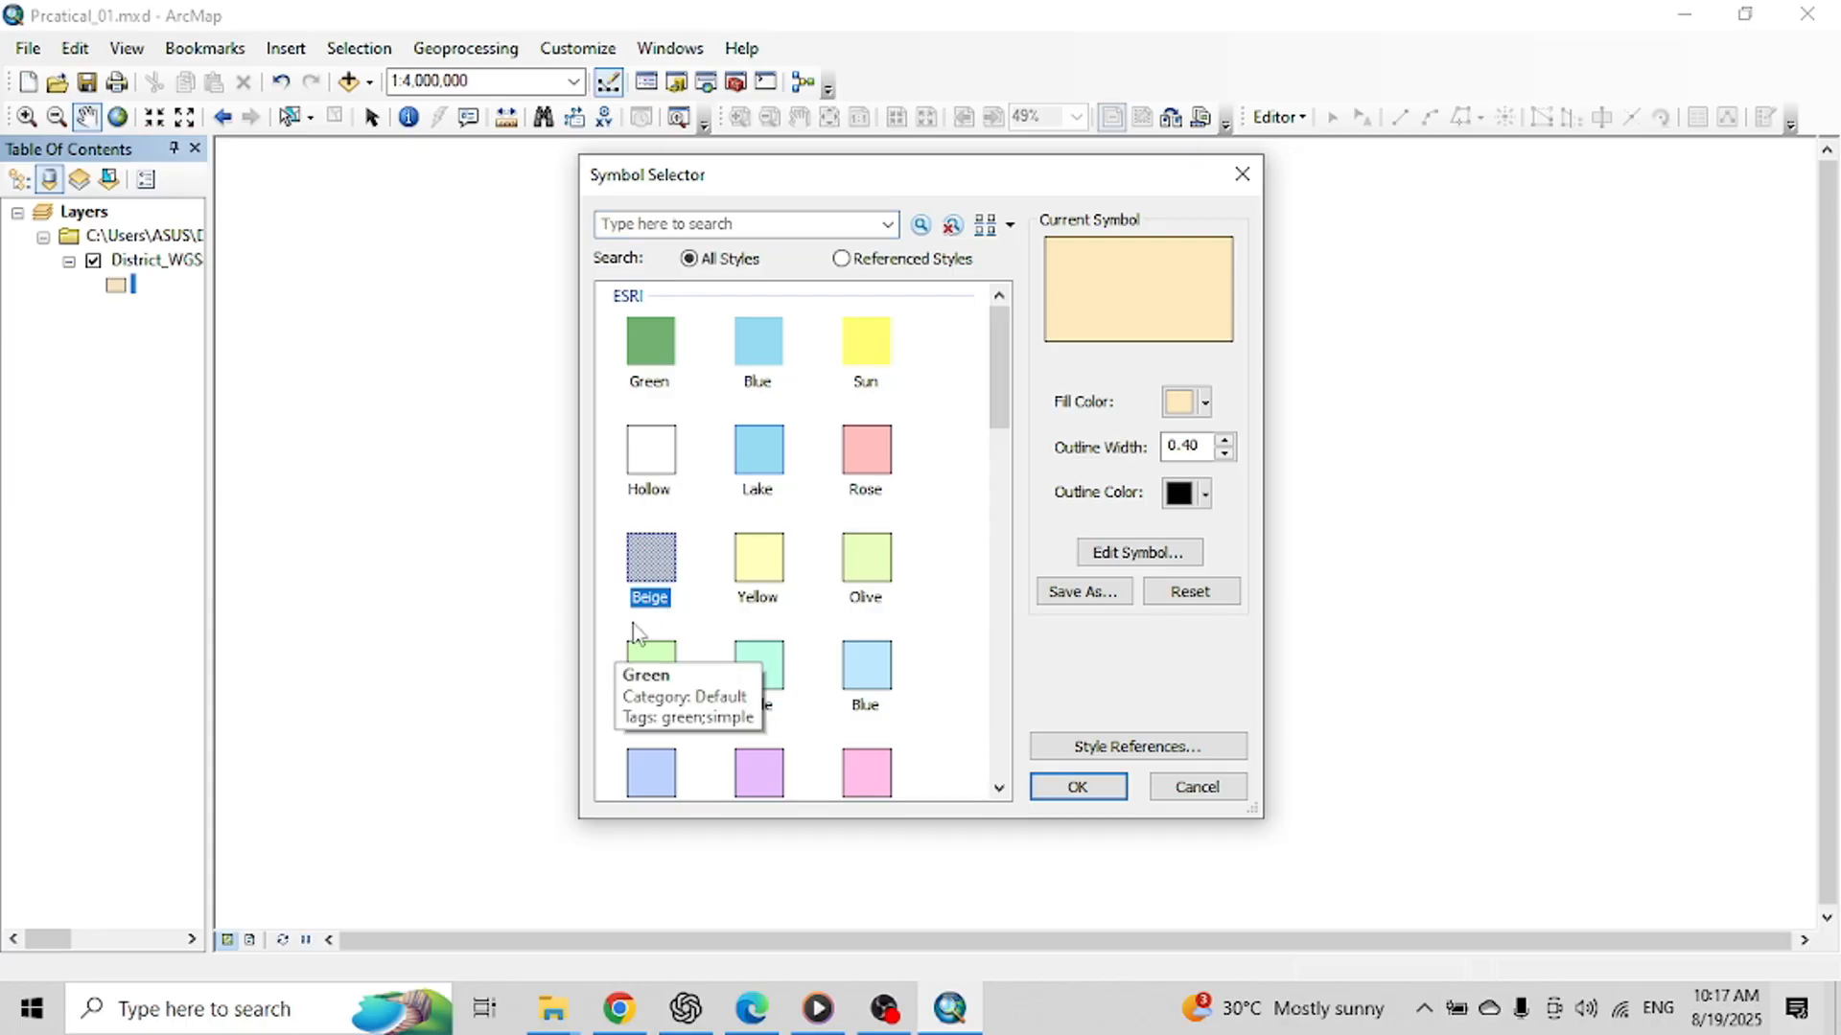
pyautogui.click(651, 458)
pyautogui.click(1076, 784)
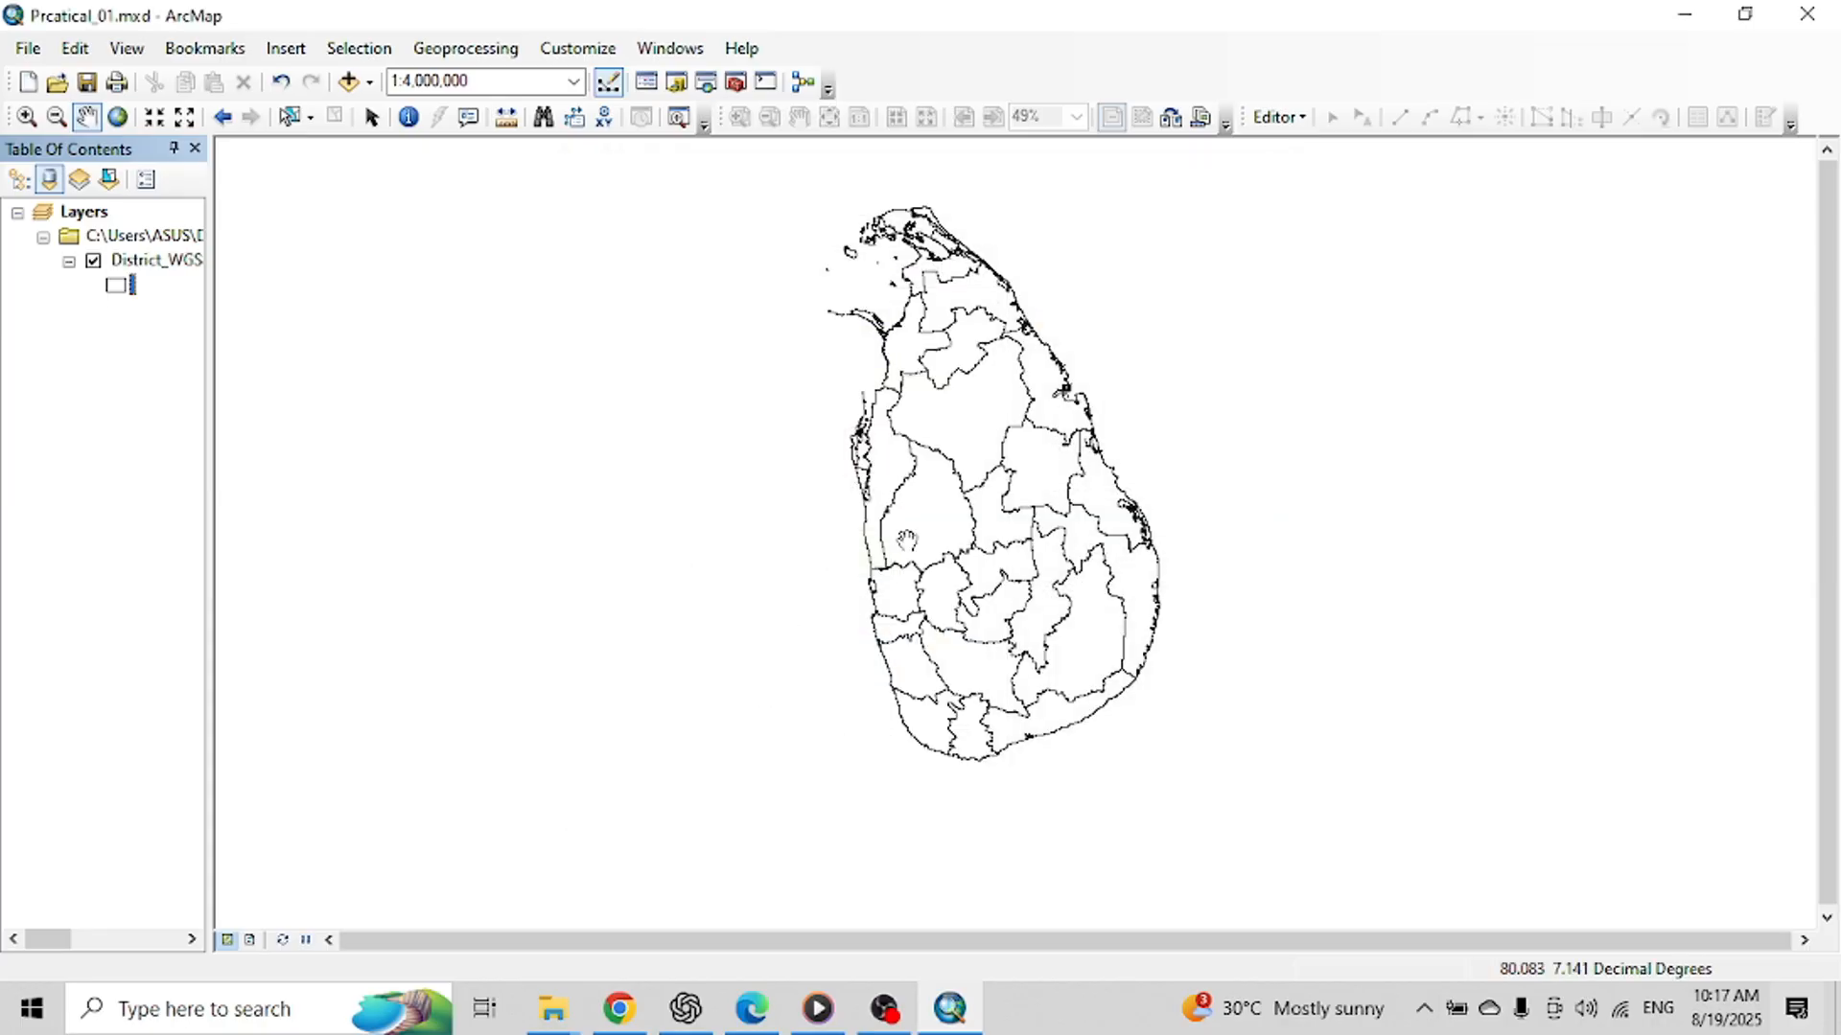
# Step: Choose the Jade style for the District_WGS84 layer's symbol and look at the custom fill color settings, leaving them without a change
pyautogui.click(51, 179)
pyautogui.click(115, 286)
pyautogui.click(772, 673)
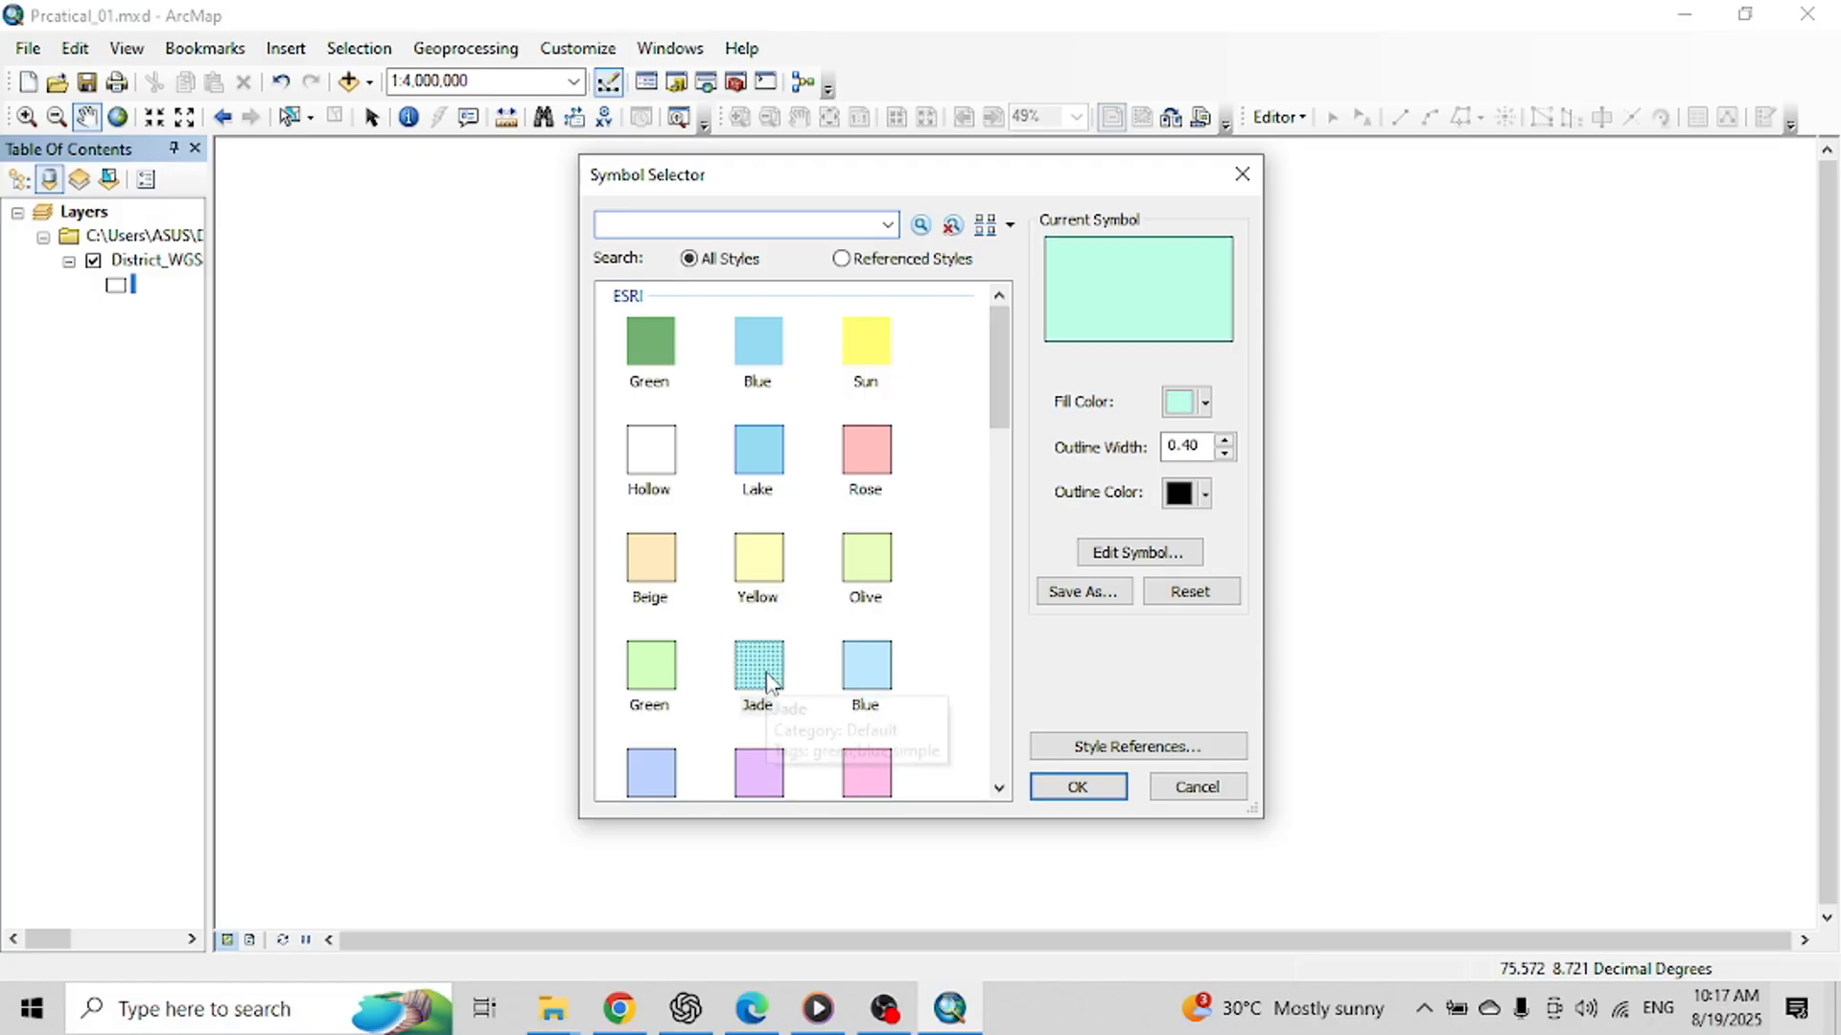
pyautogui.click(1205, 403)
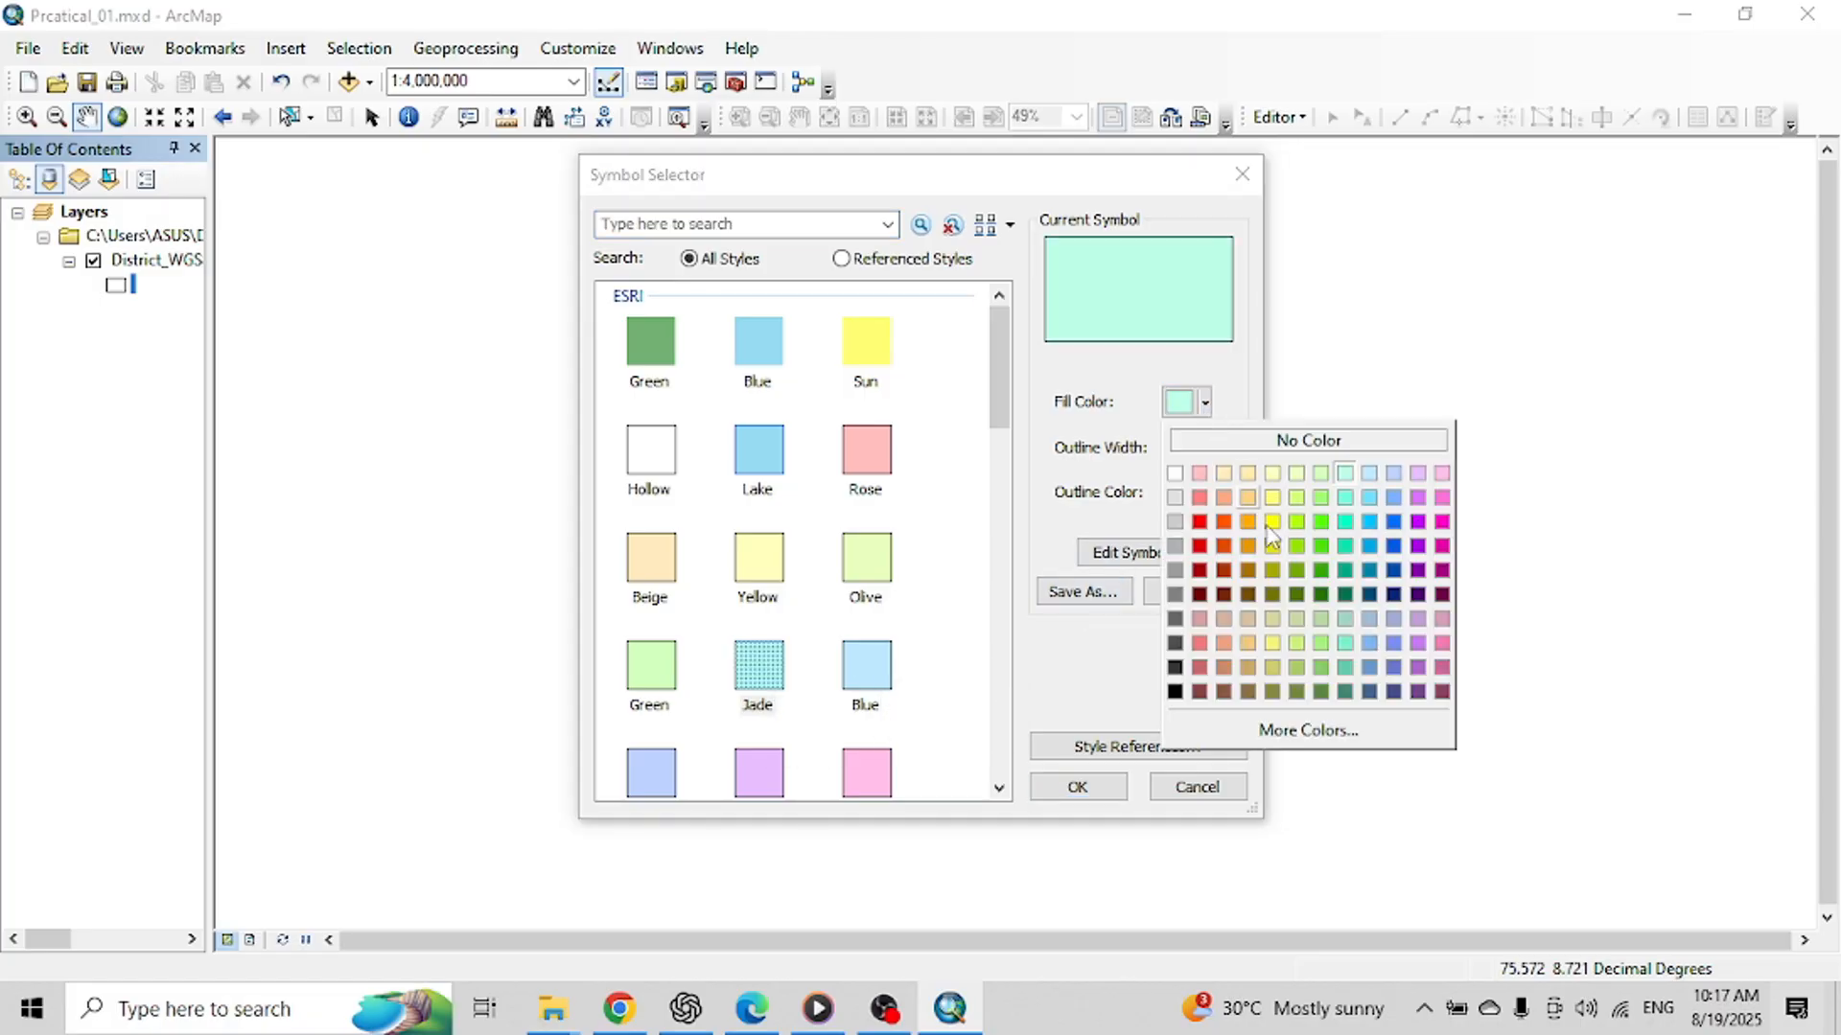
pyautogui.click(1325, 731)
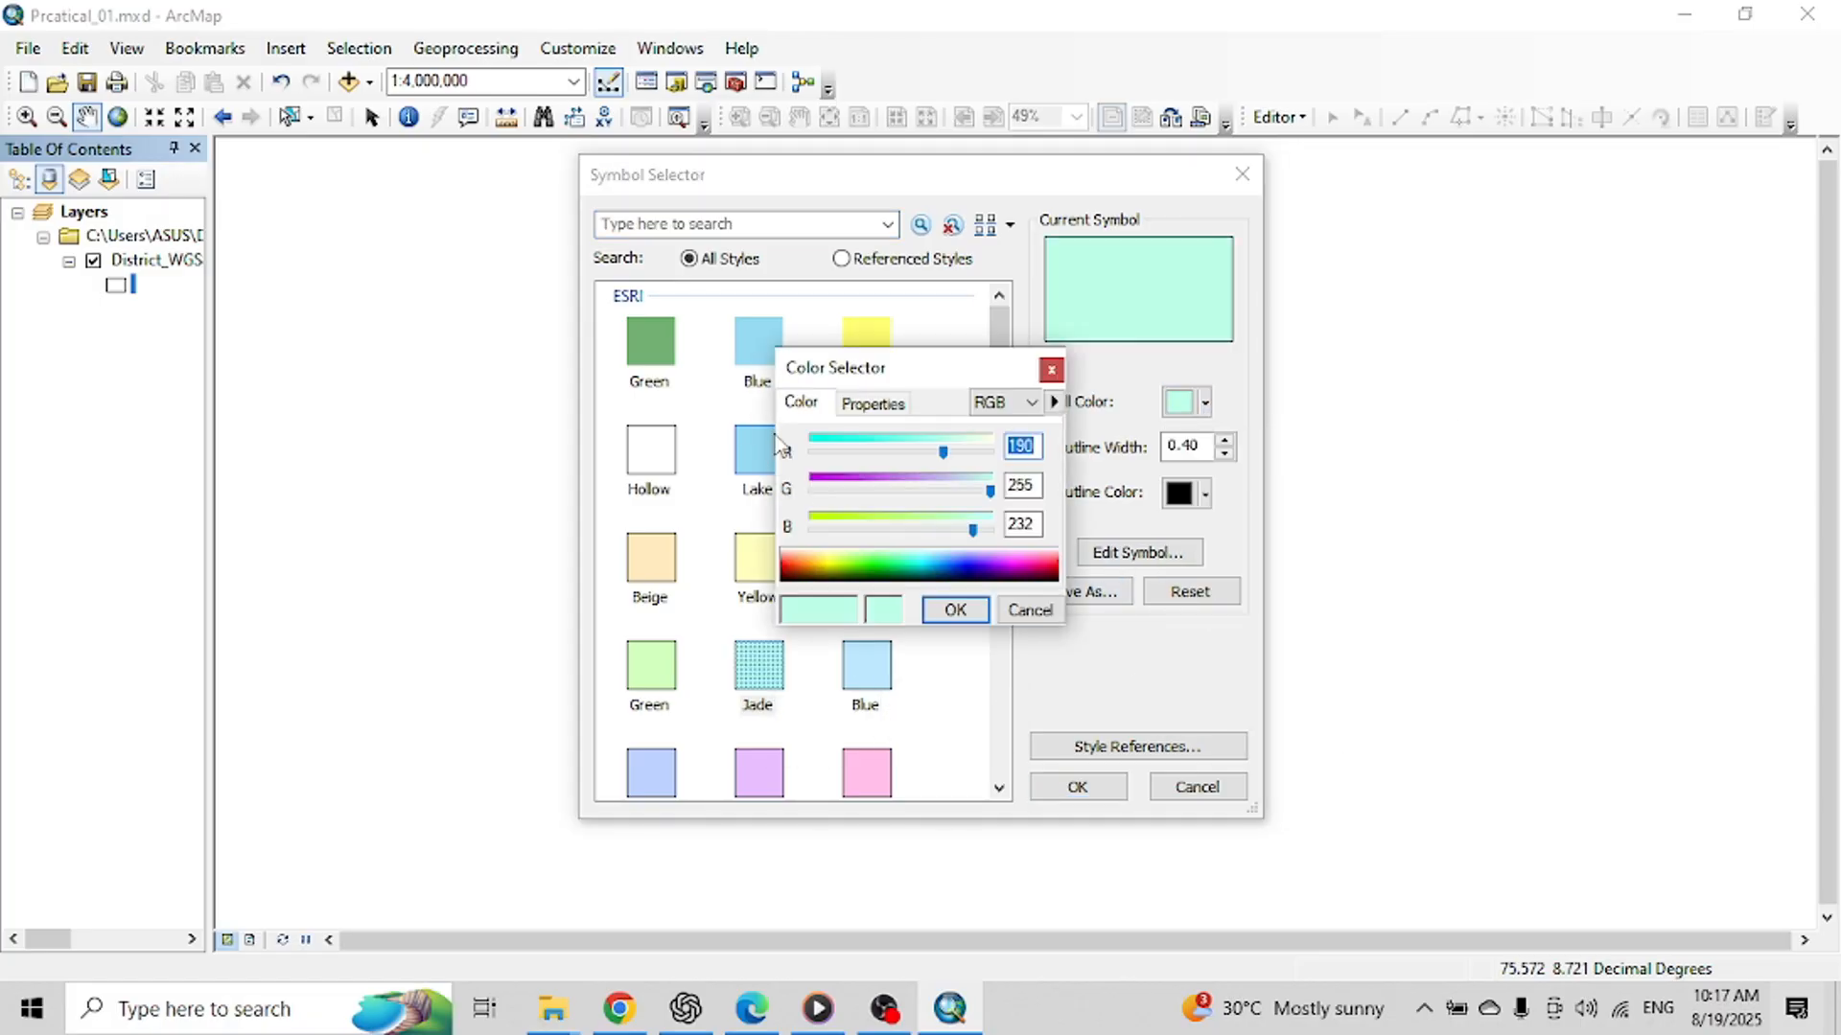
pyautogui.click(1052, 370)
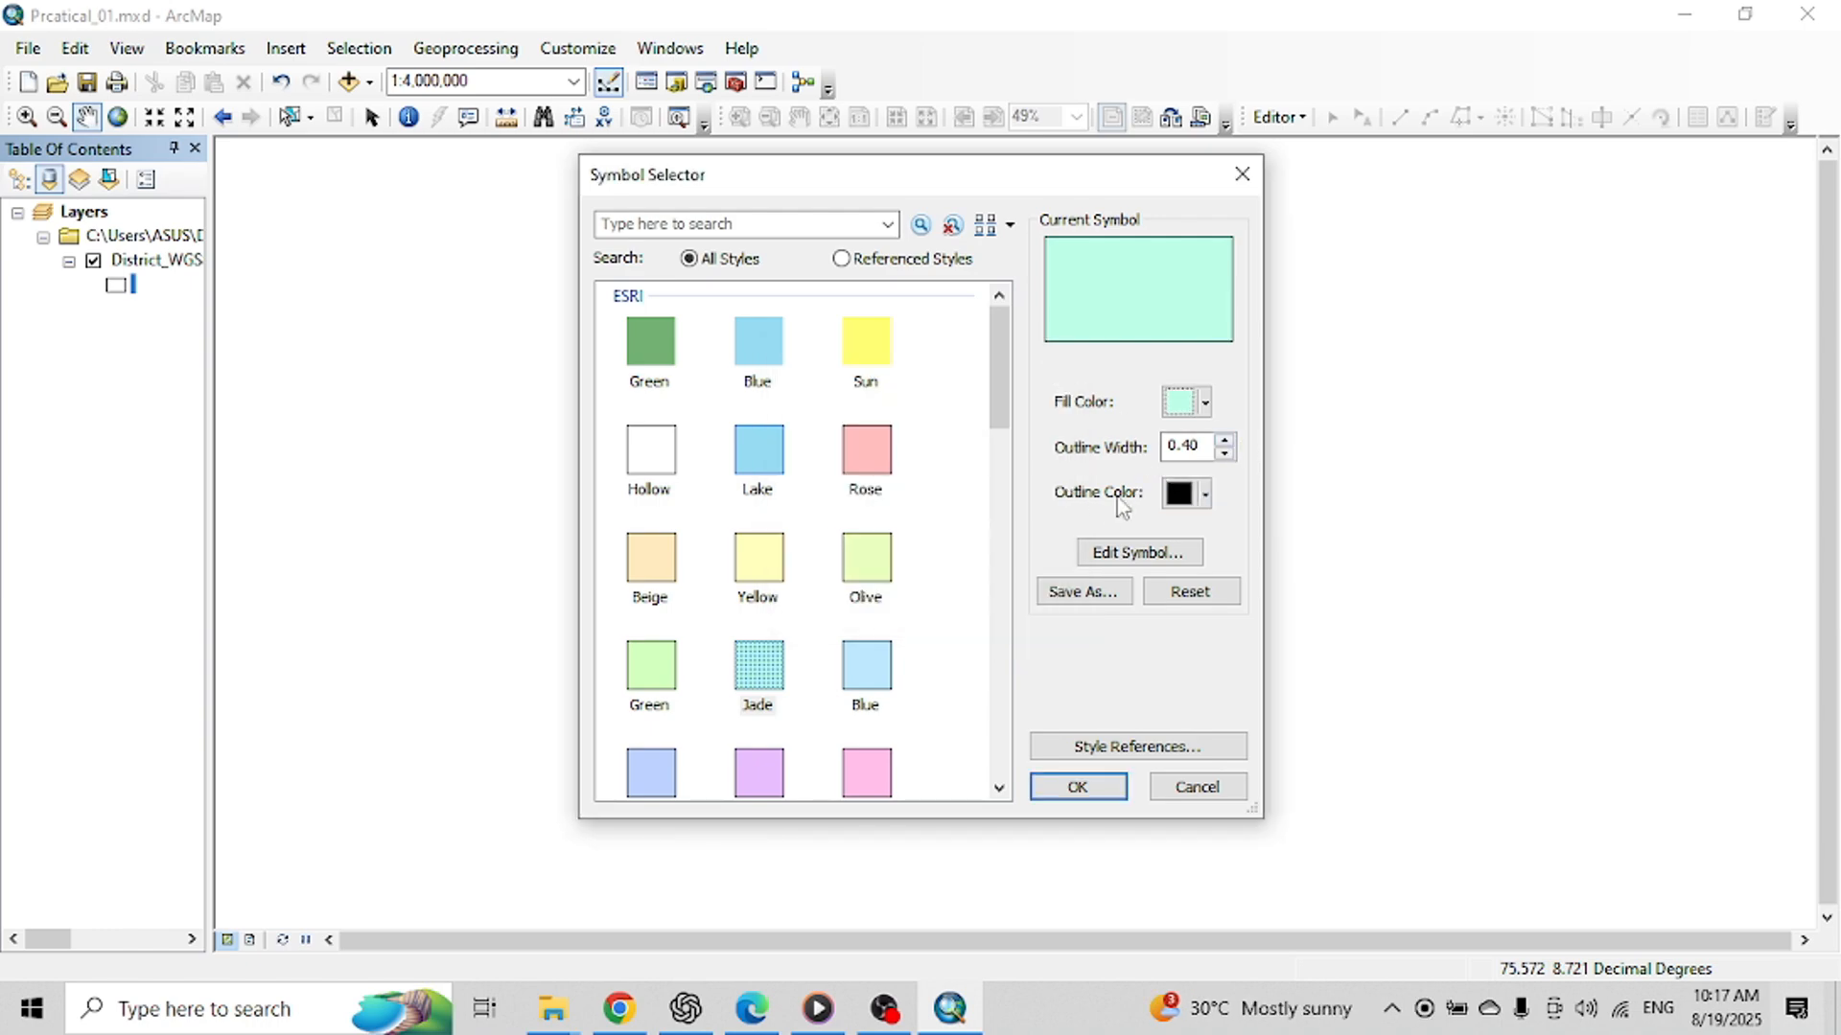
# Step: Set the symbol's outline width to 1 and apply the symbol to the District_WGS84 layer
pyautogui.click(1224, 440)
pyautogui.click(1224, 440)
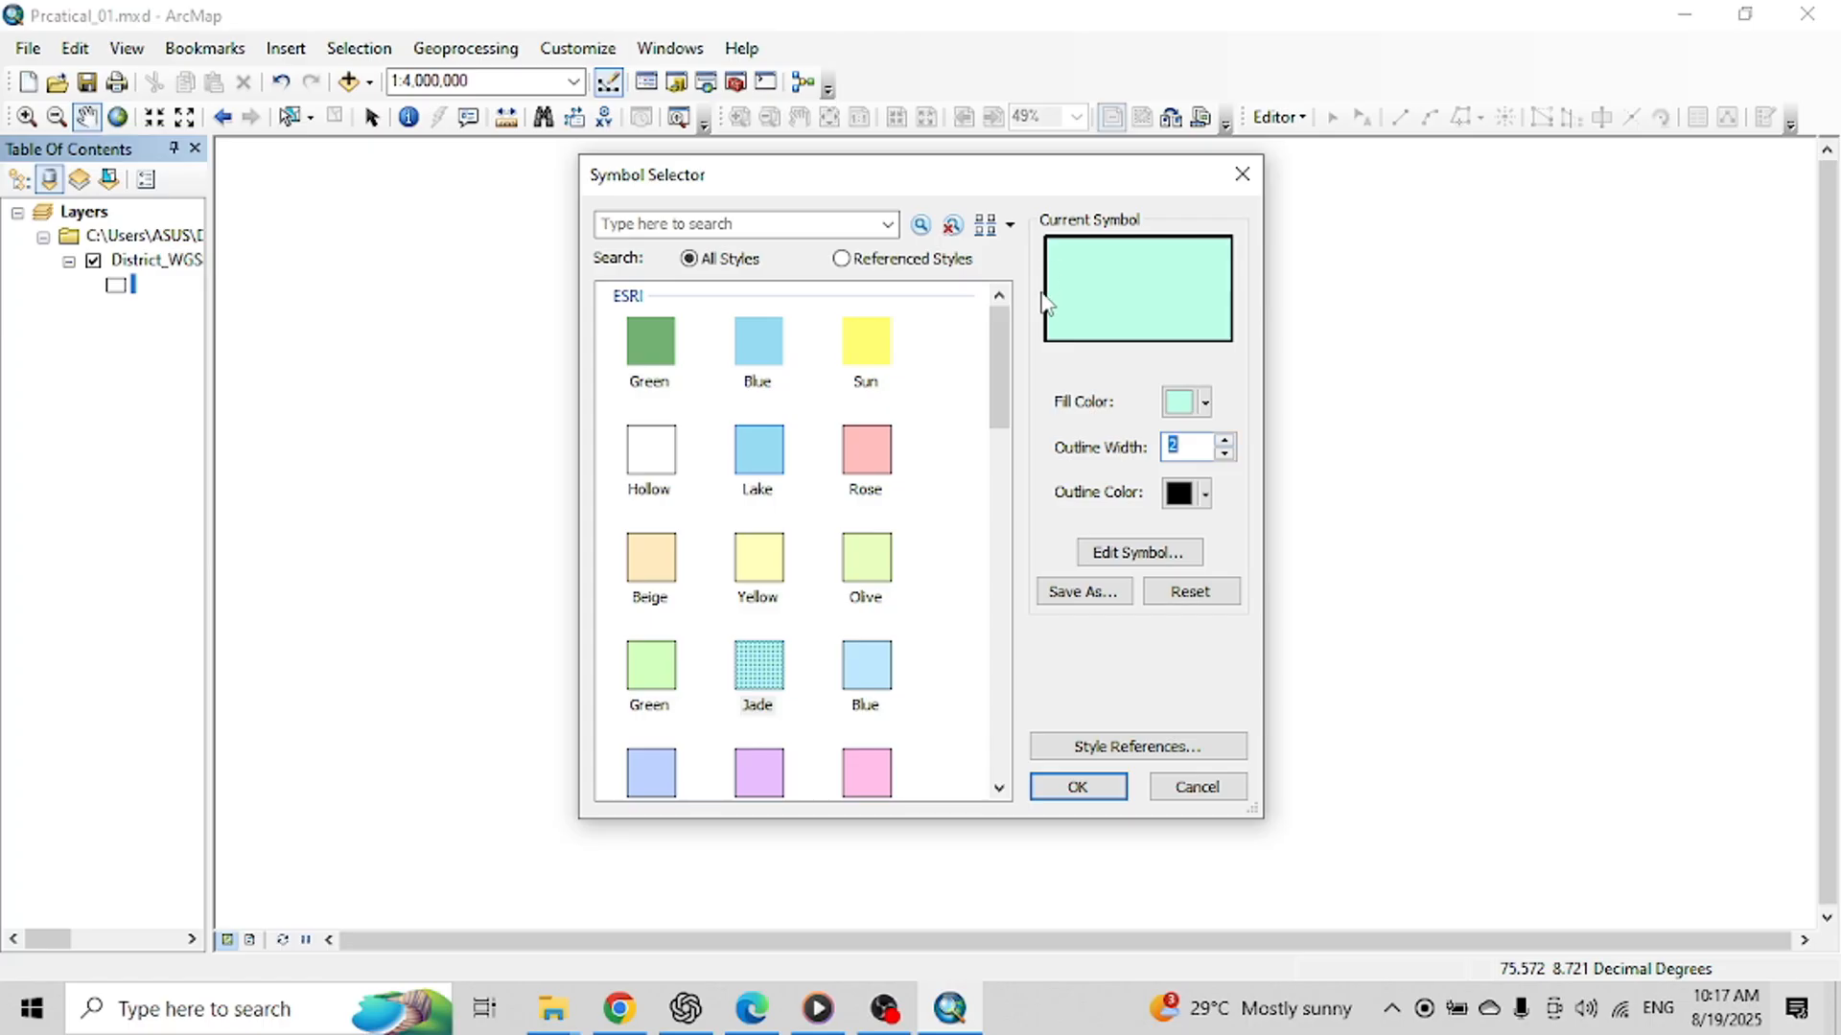
pyautogui.click(1224, 455)
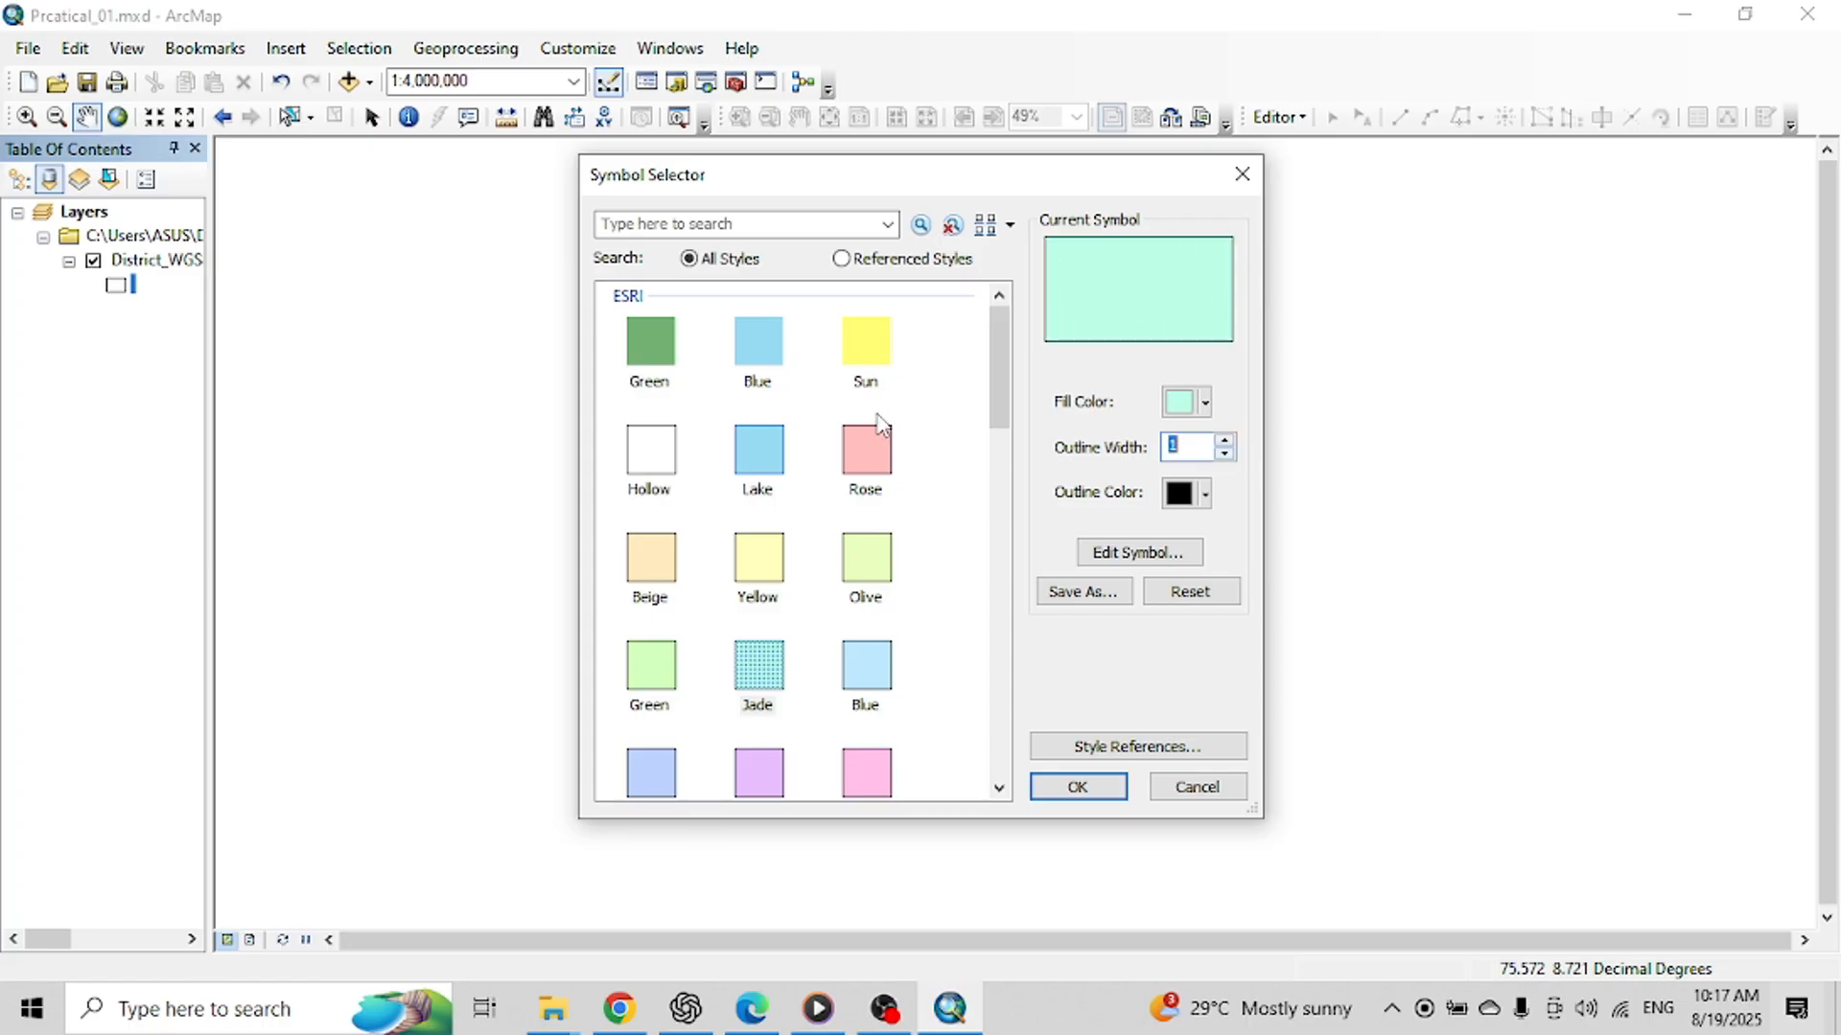
pyautogui.click(1062, 794)
pyautogui.scroll(-2, 954, 568)
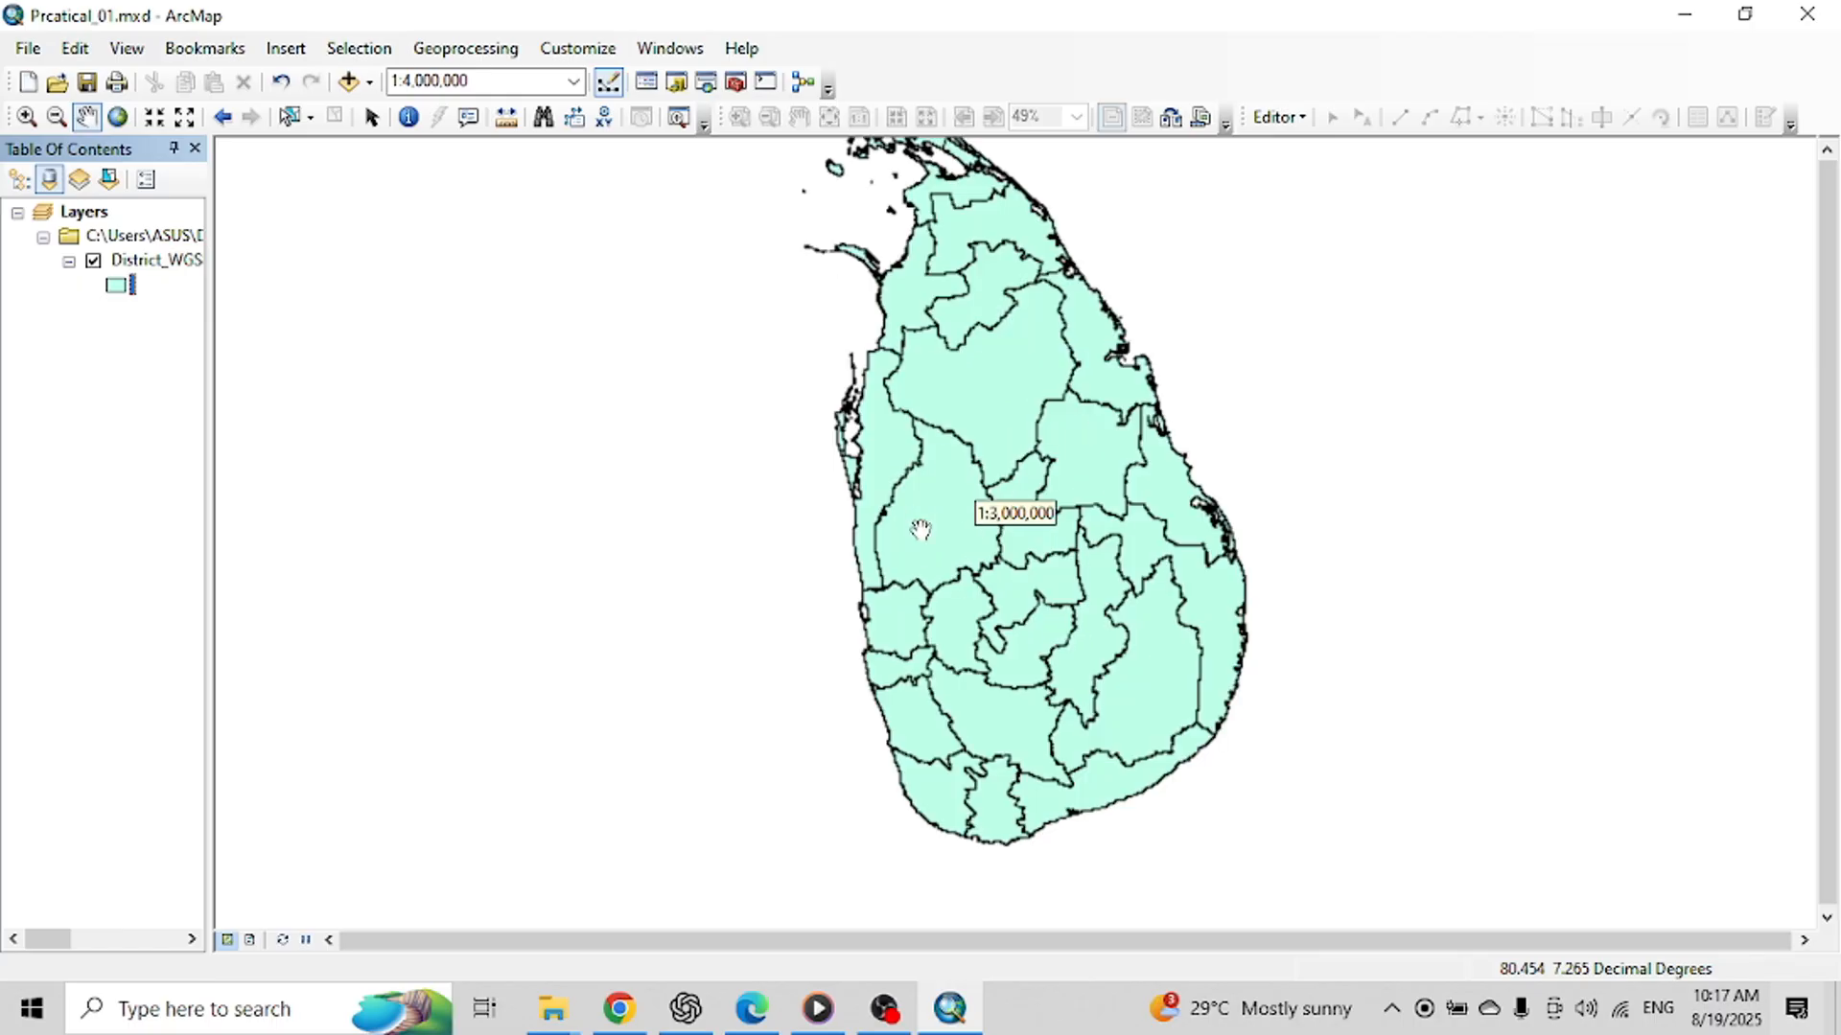
pyautogui.scroll(1, 918, 530)
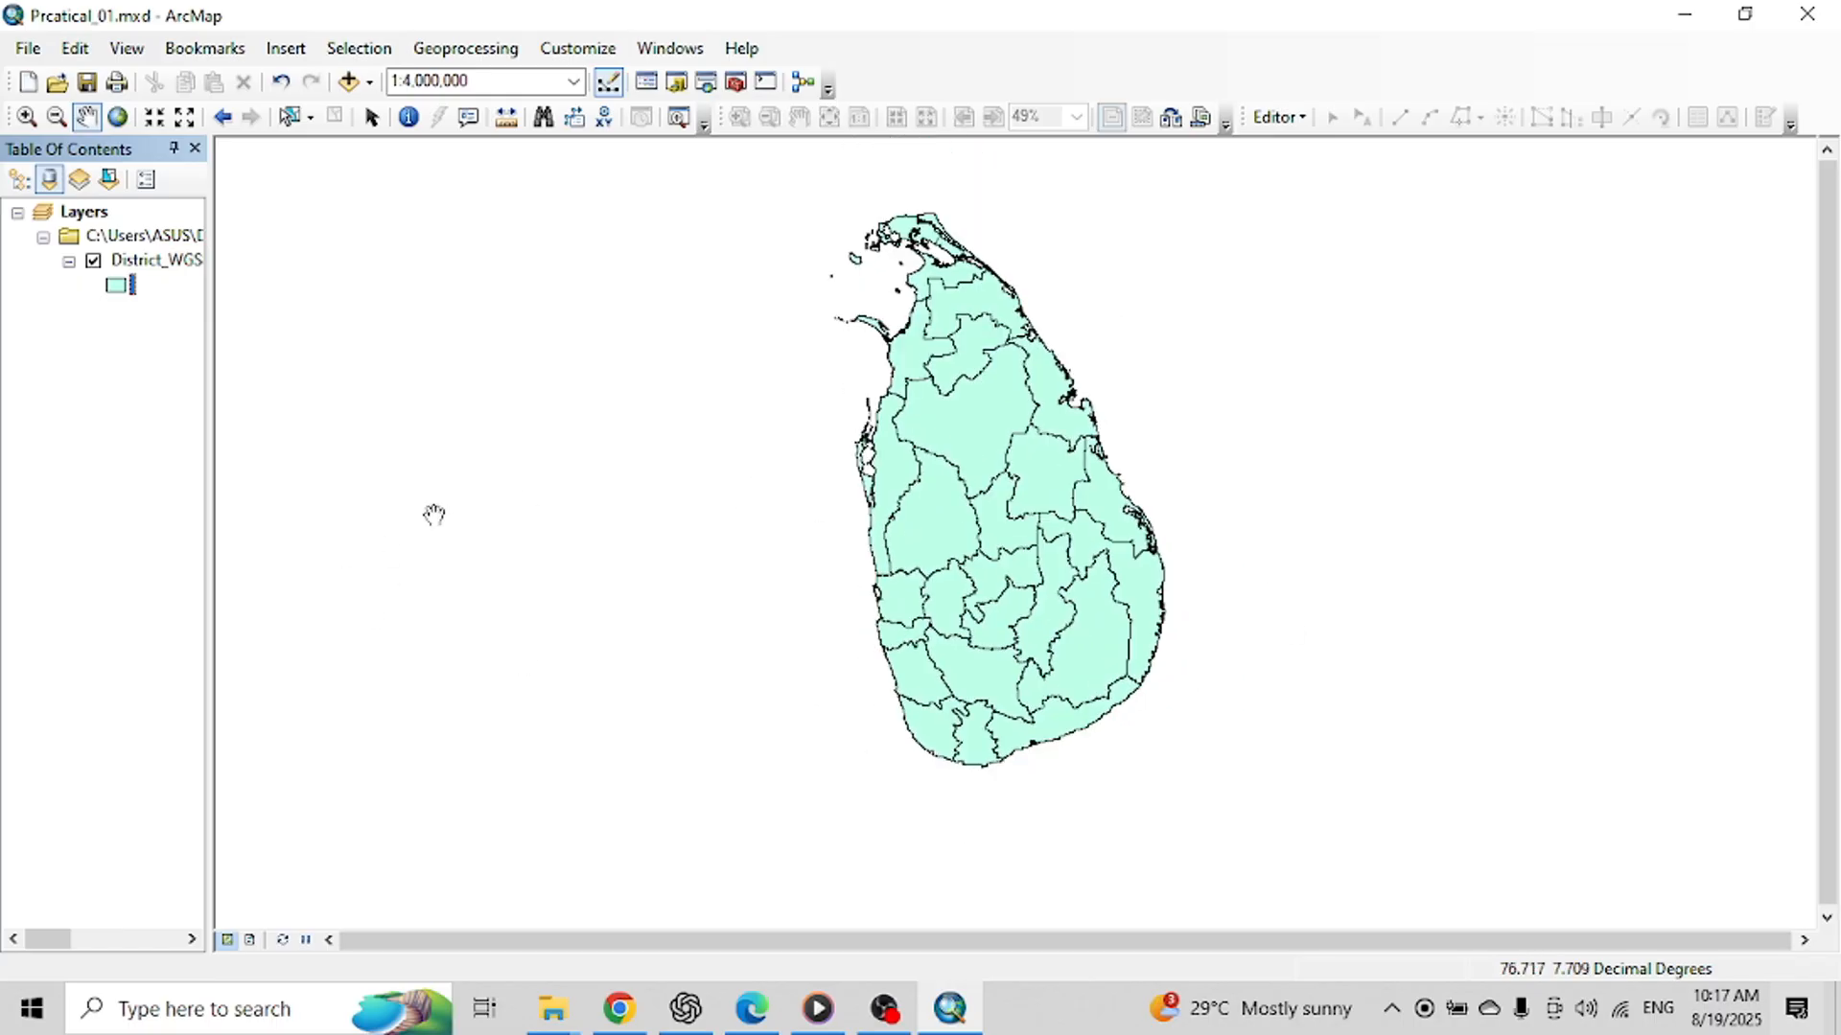
# Step: Try the Zoom In and Zoom Out tools on the map and return to the full extent with Zoom To Layer on District_WGS84
pyautogui.click(26, 116)
pyautogui.click(932, 410)
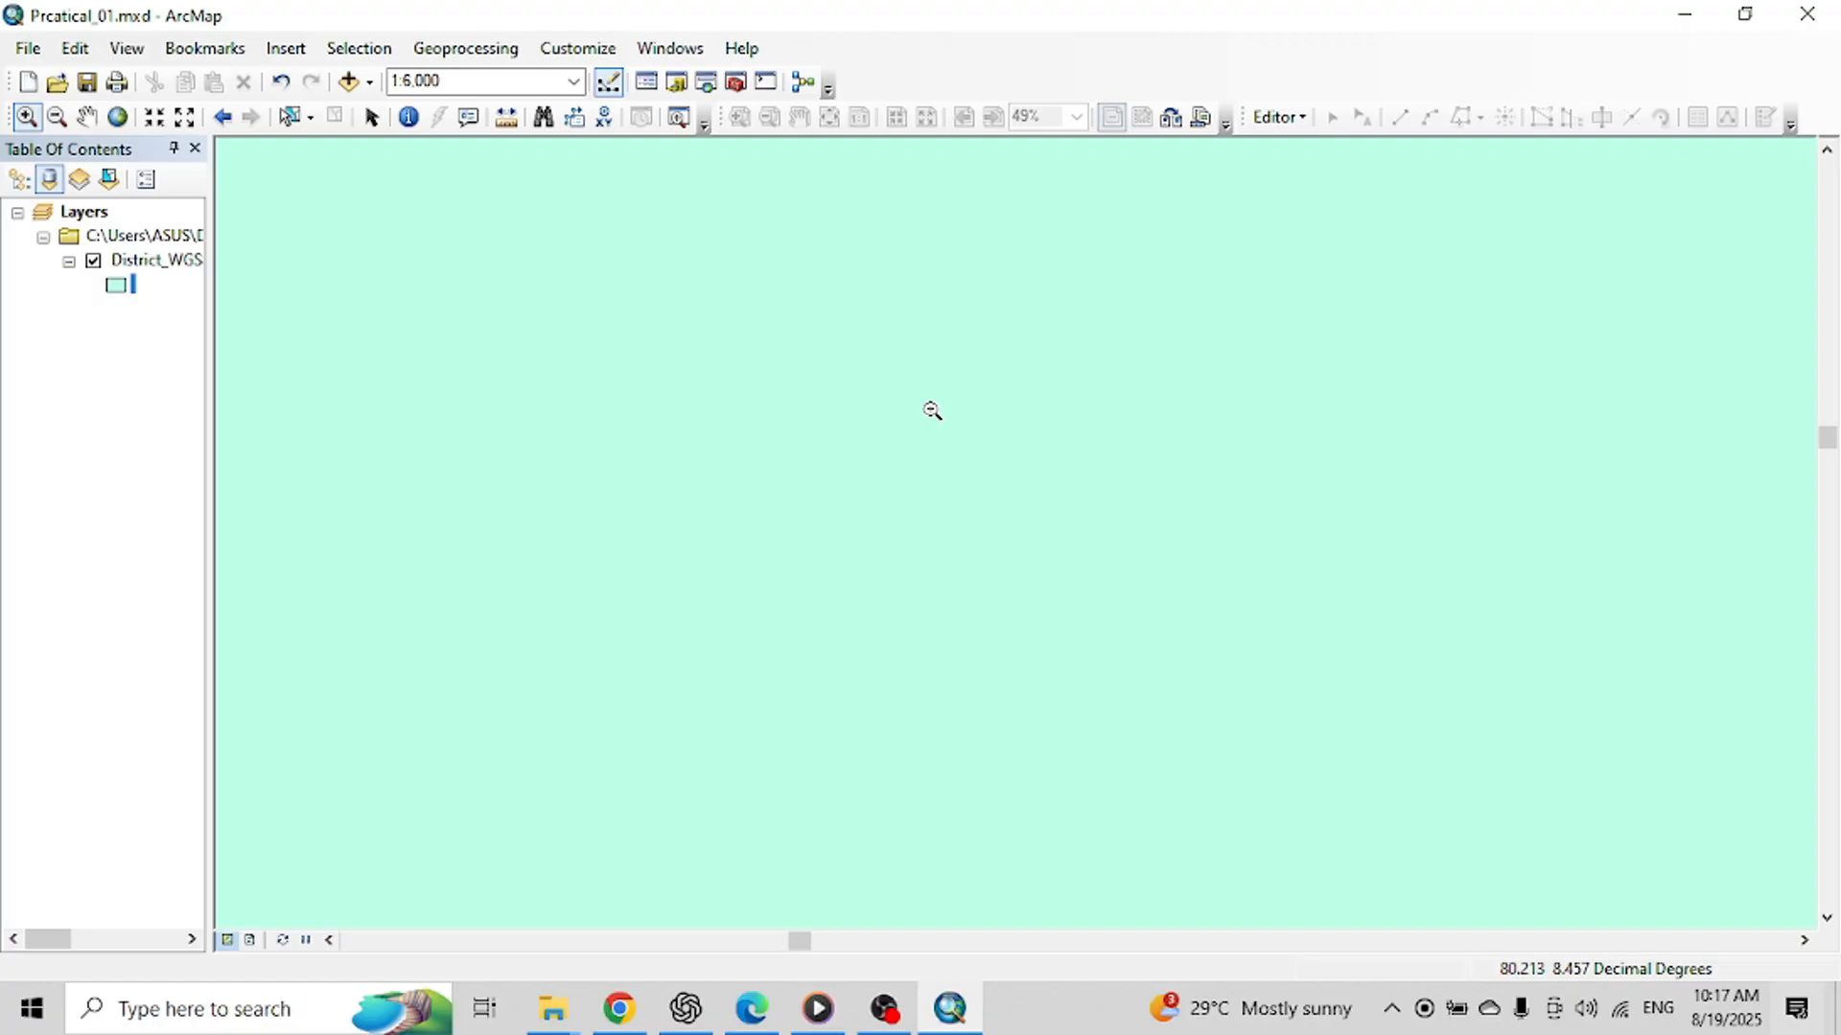
pyautogui.click(57, 116)
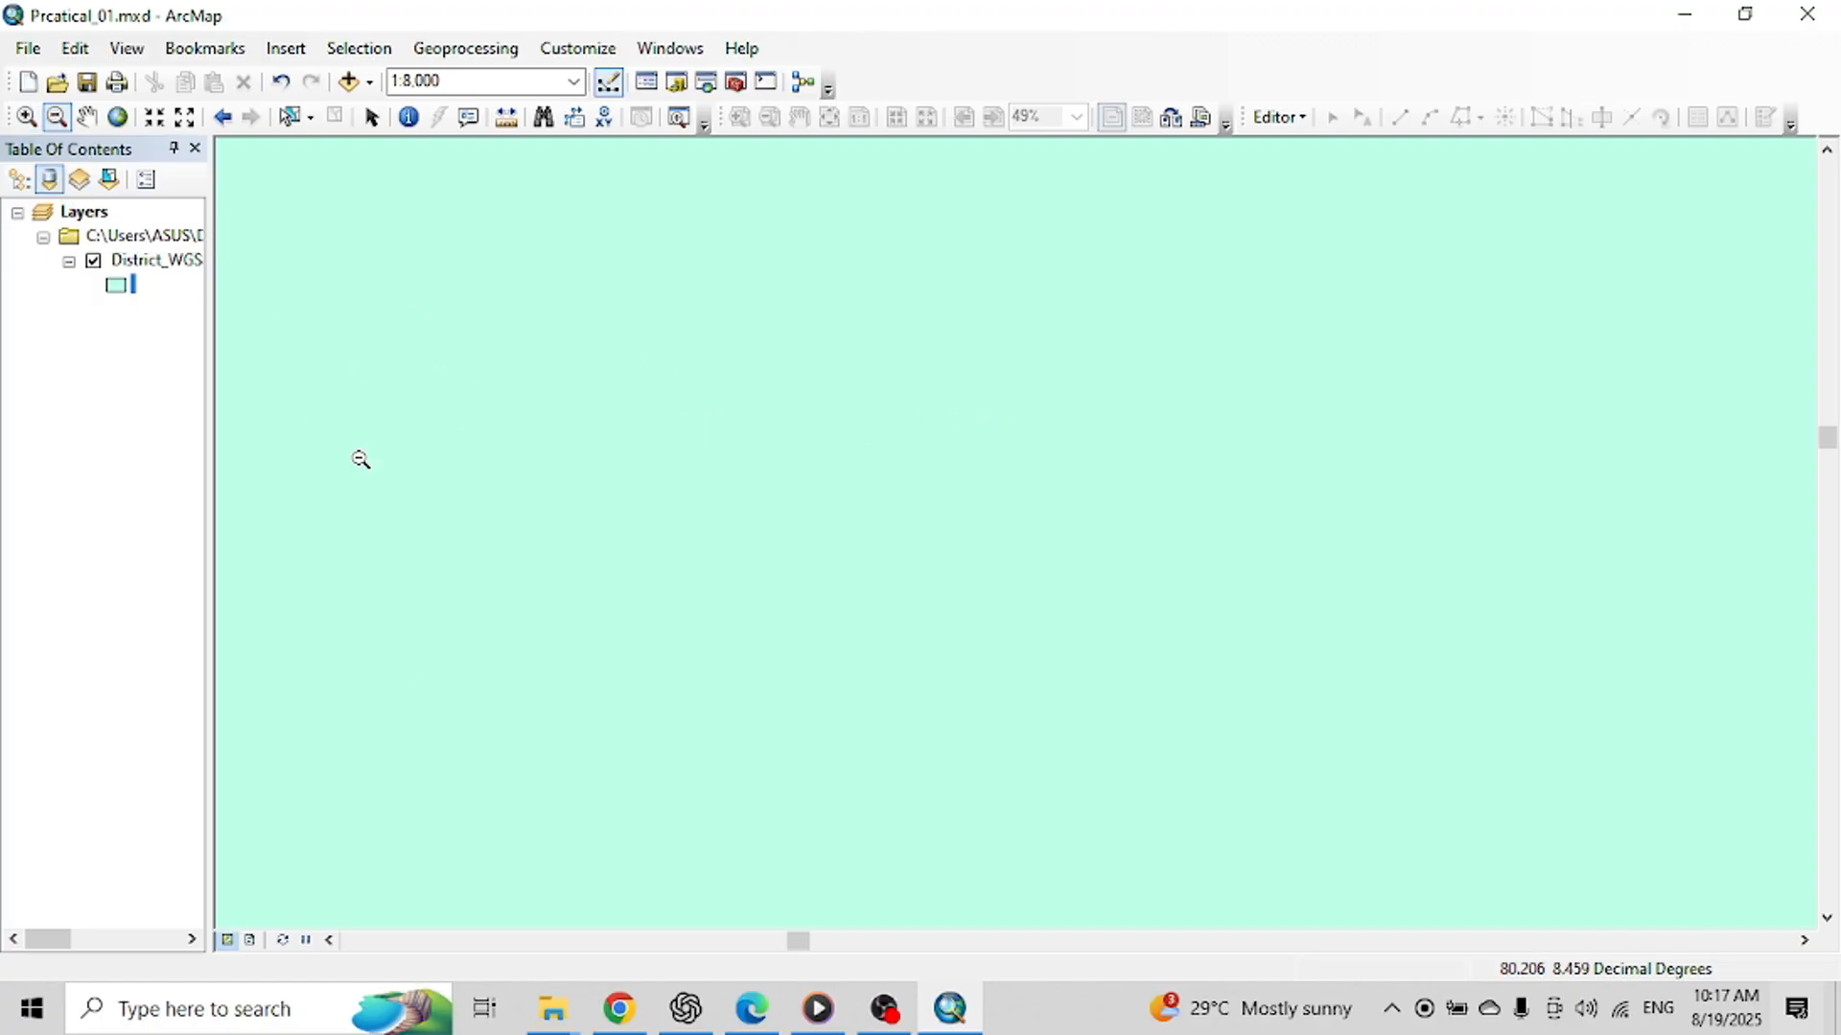
pyautogui.click(174, 261)
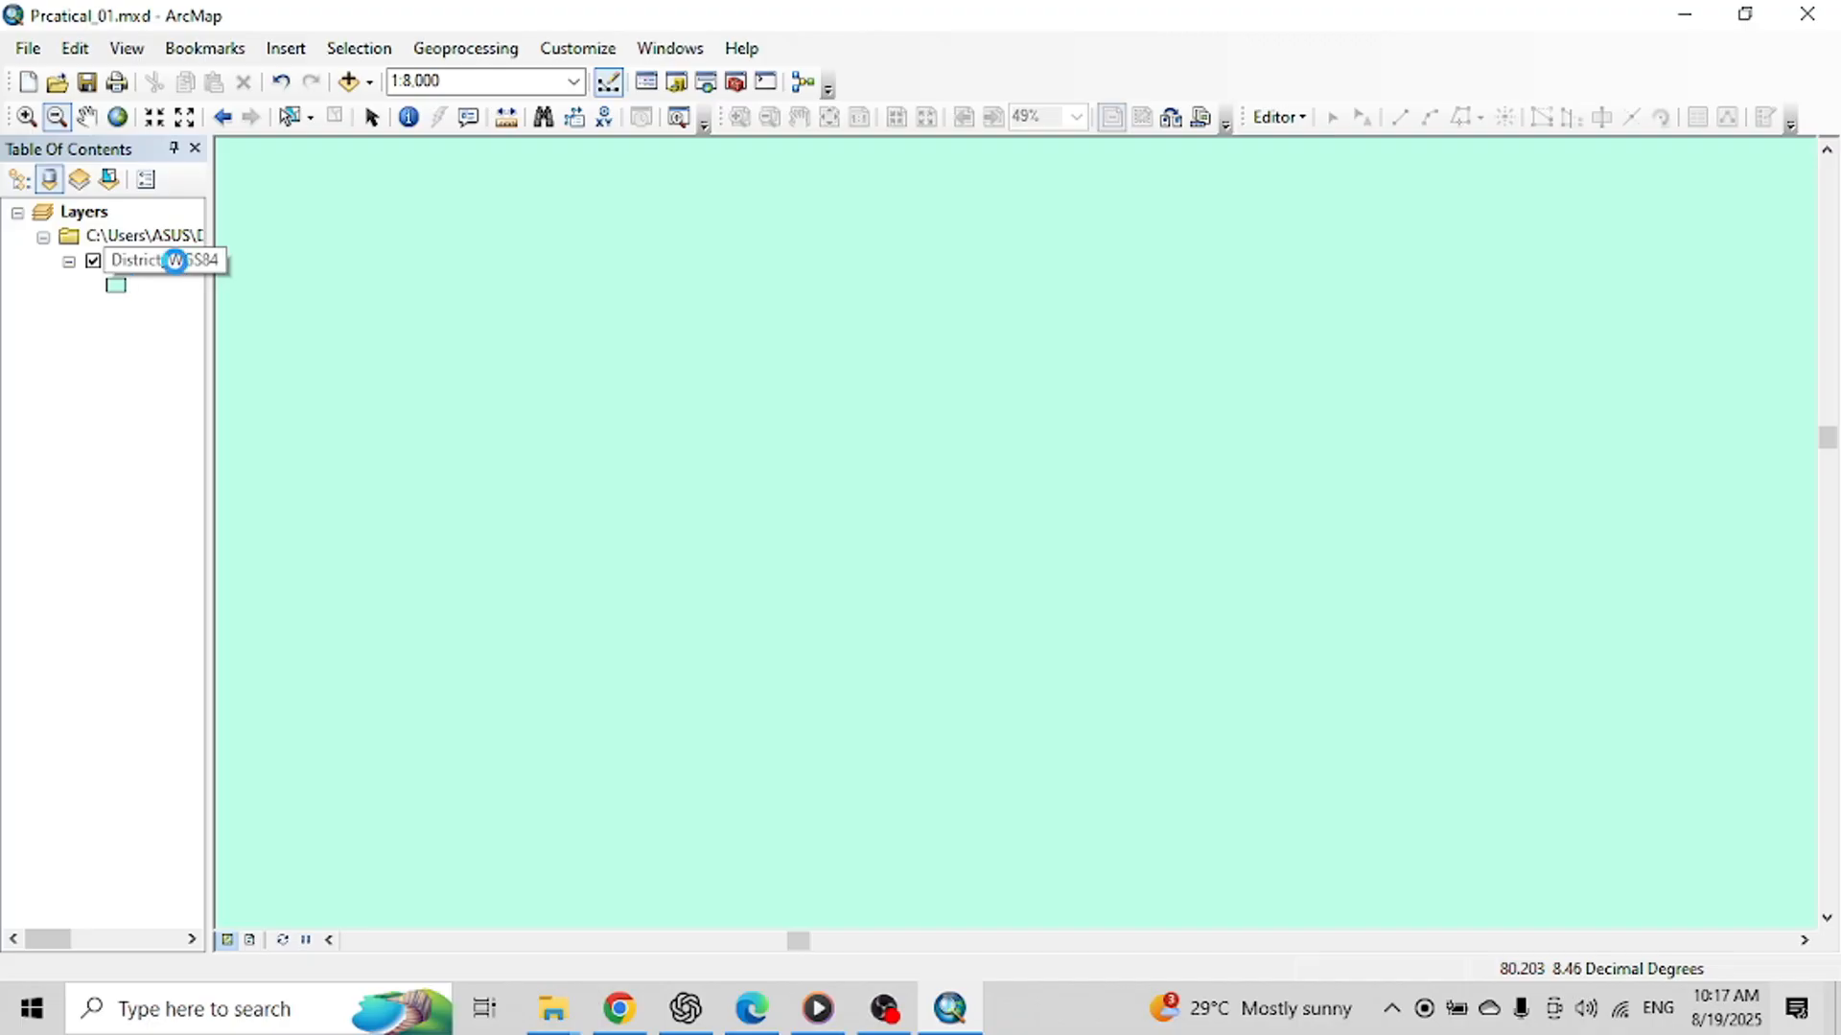
pyautogui.rightClick(174, 261)
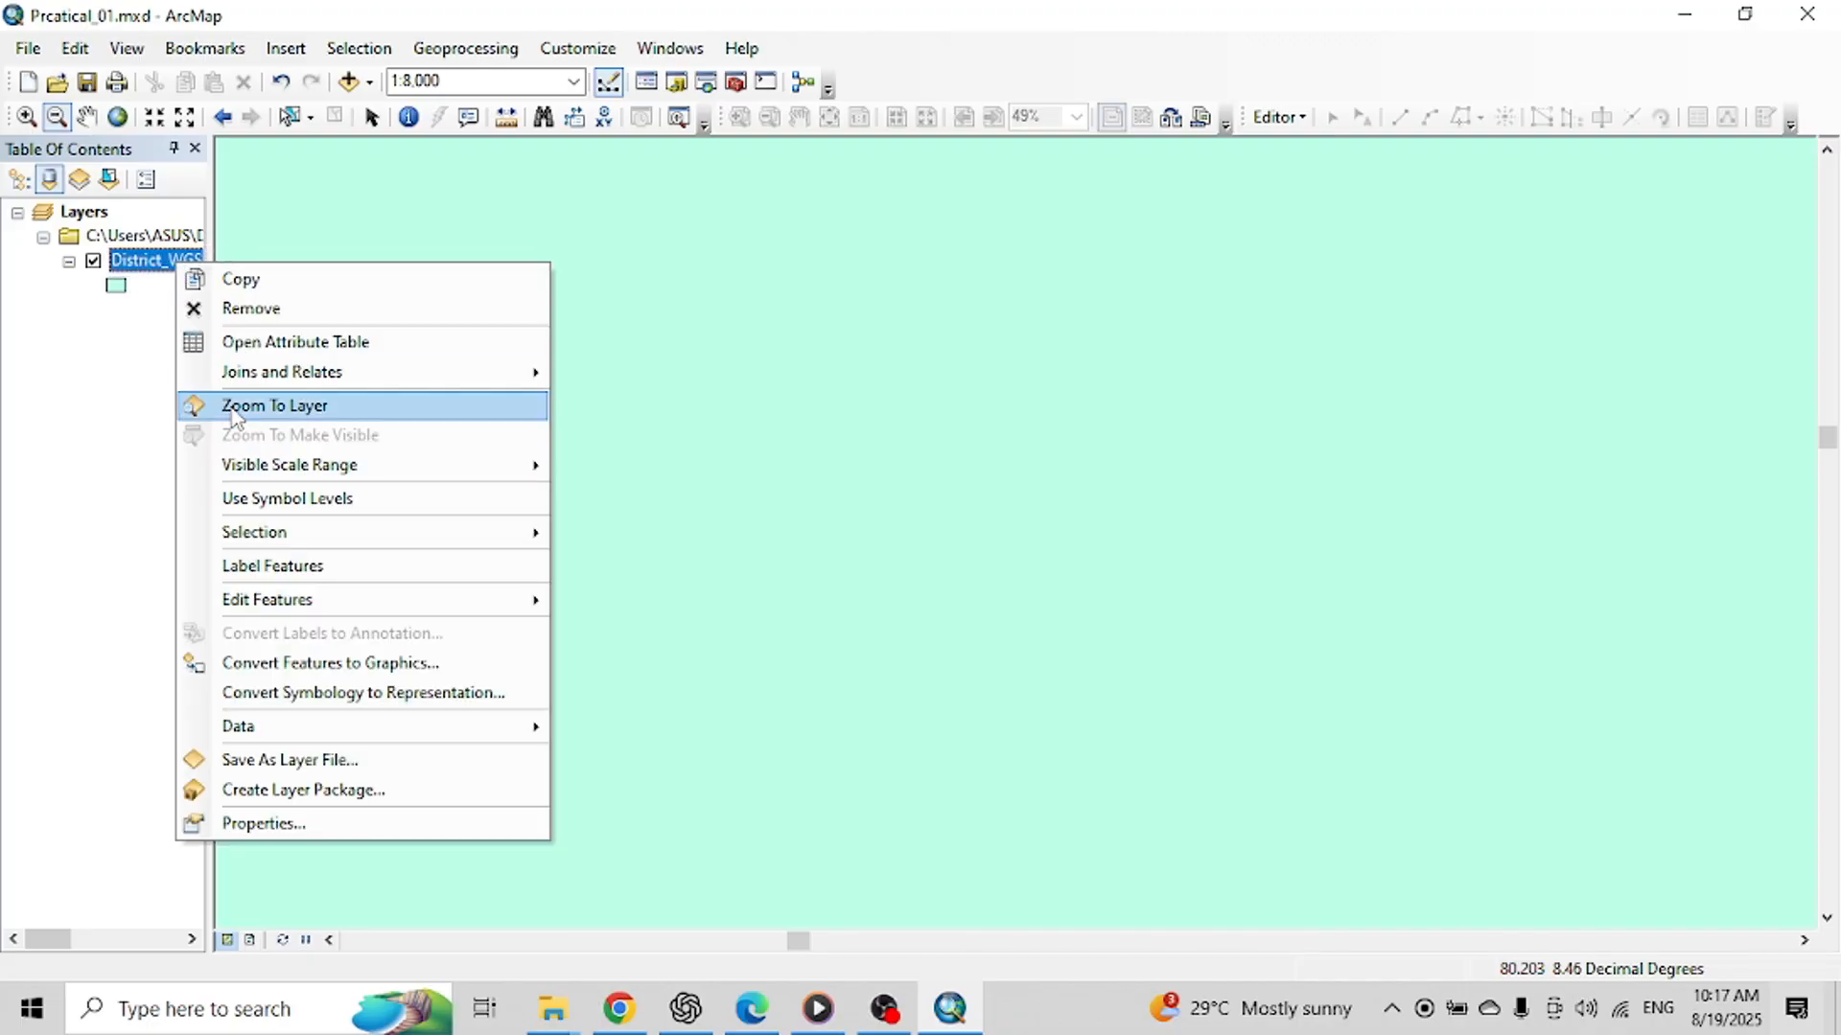
pyautogui.click(233, 410)
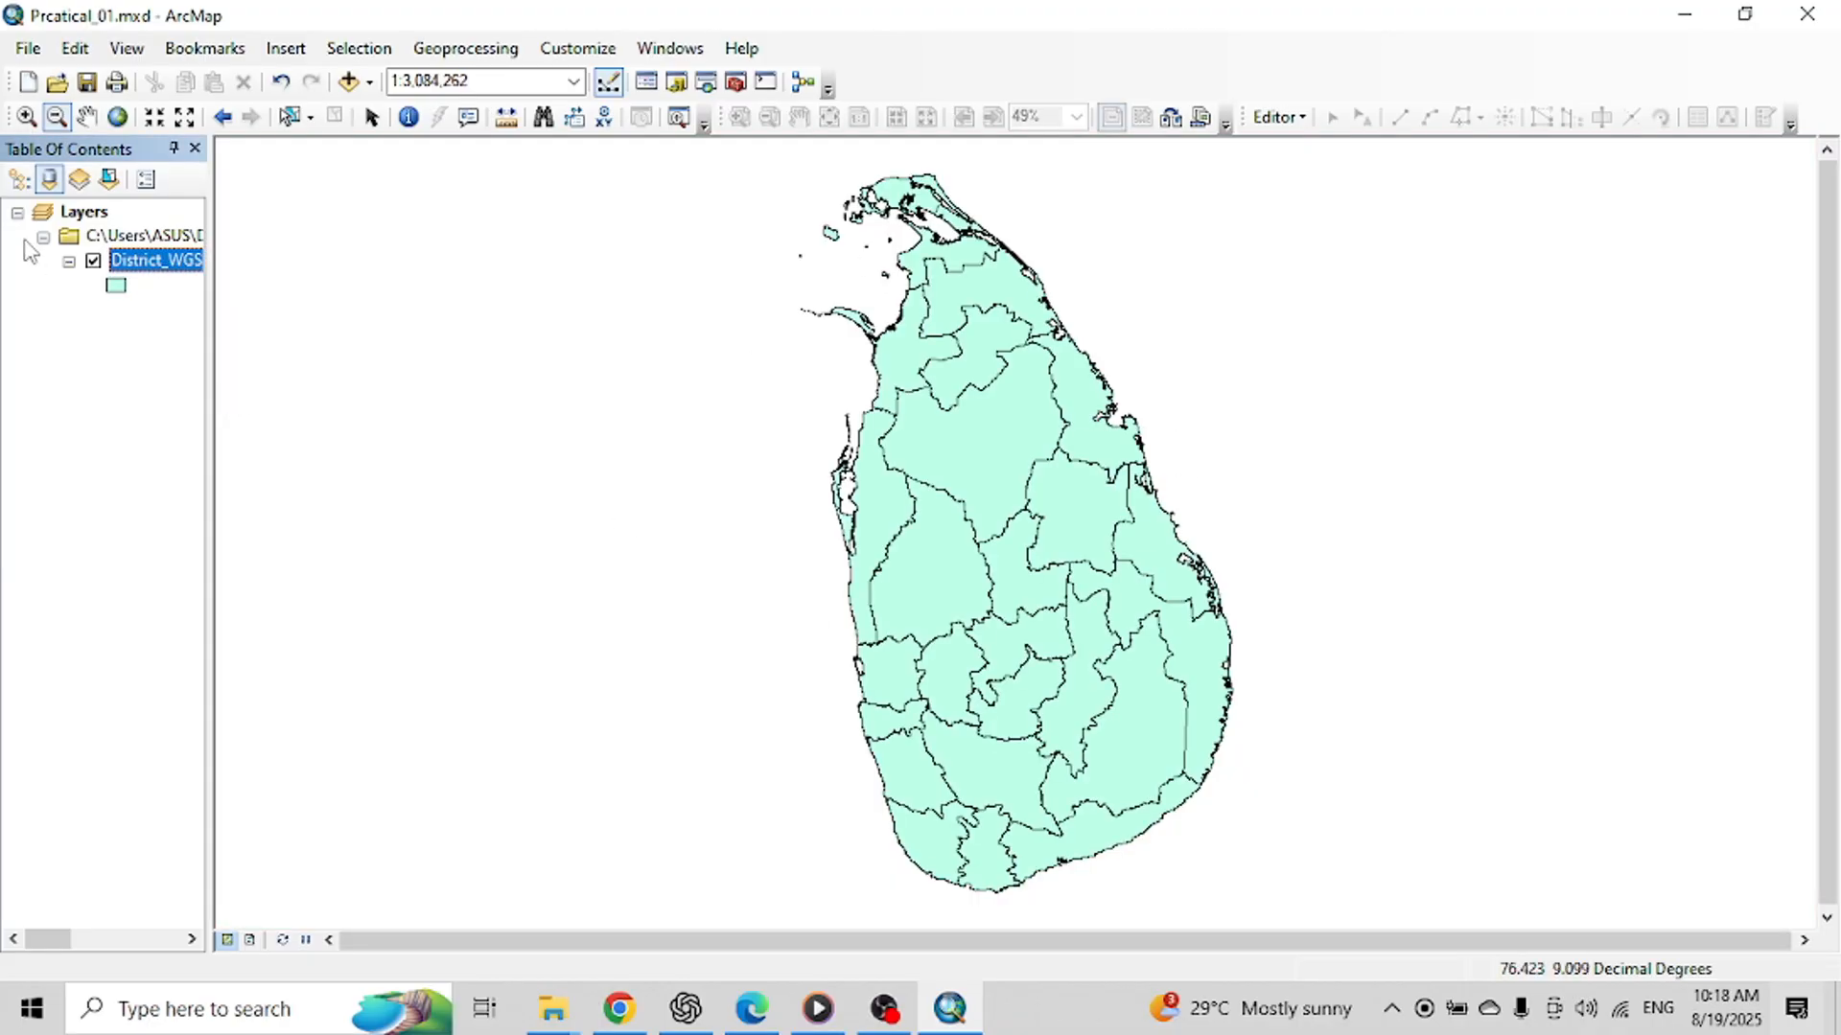
pyautogui.rightClick(134, 265)
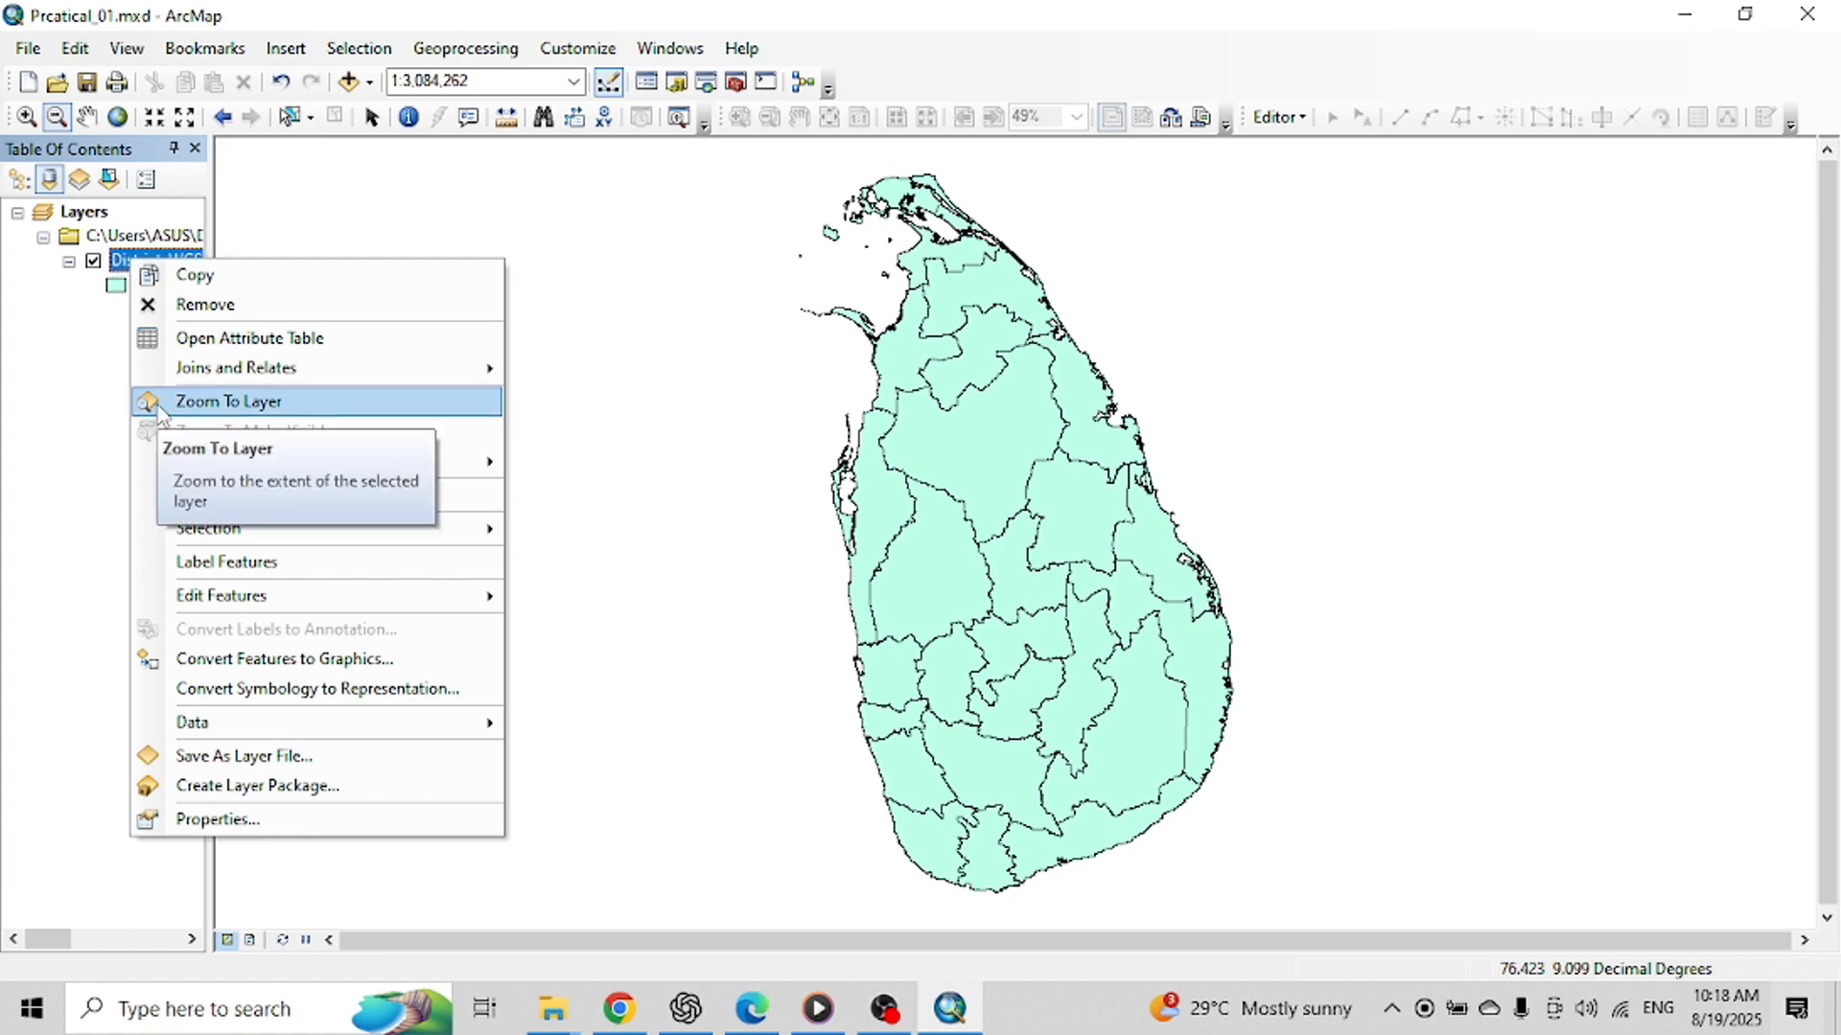
pyautogui.click(196, 403)
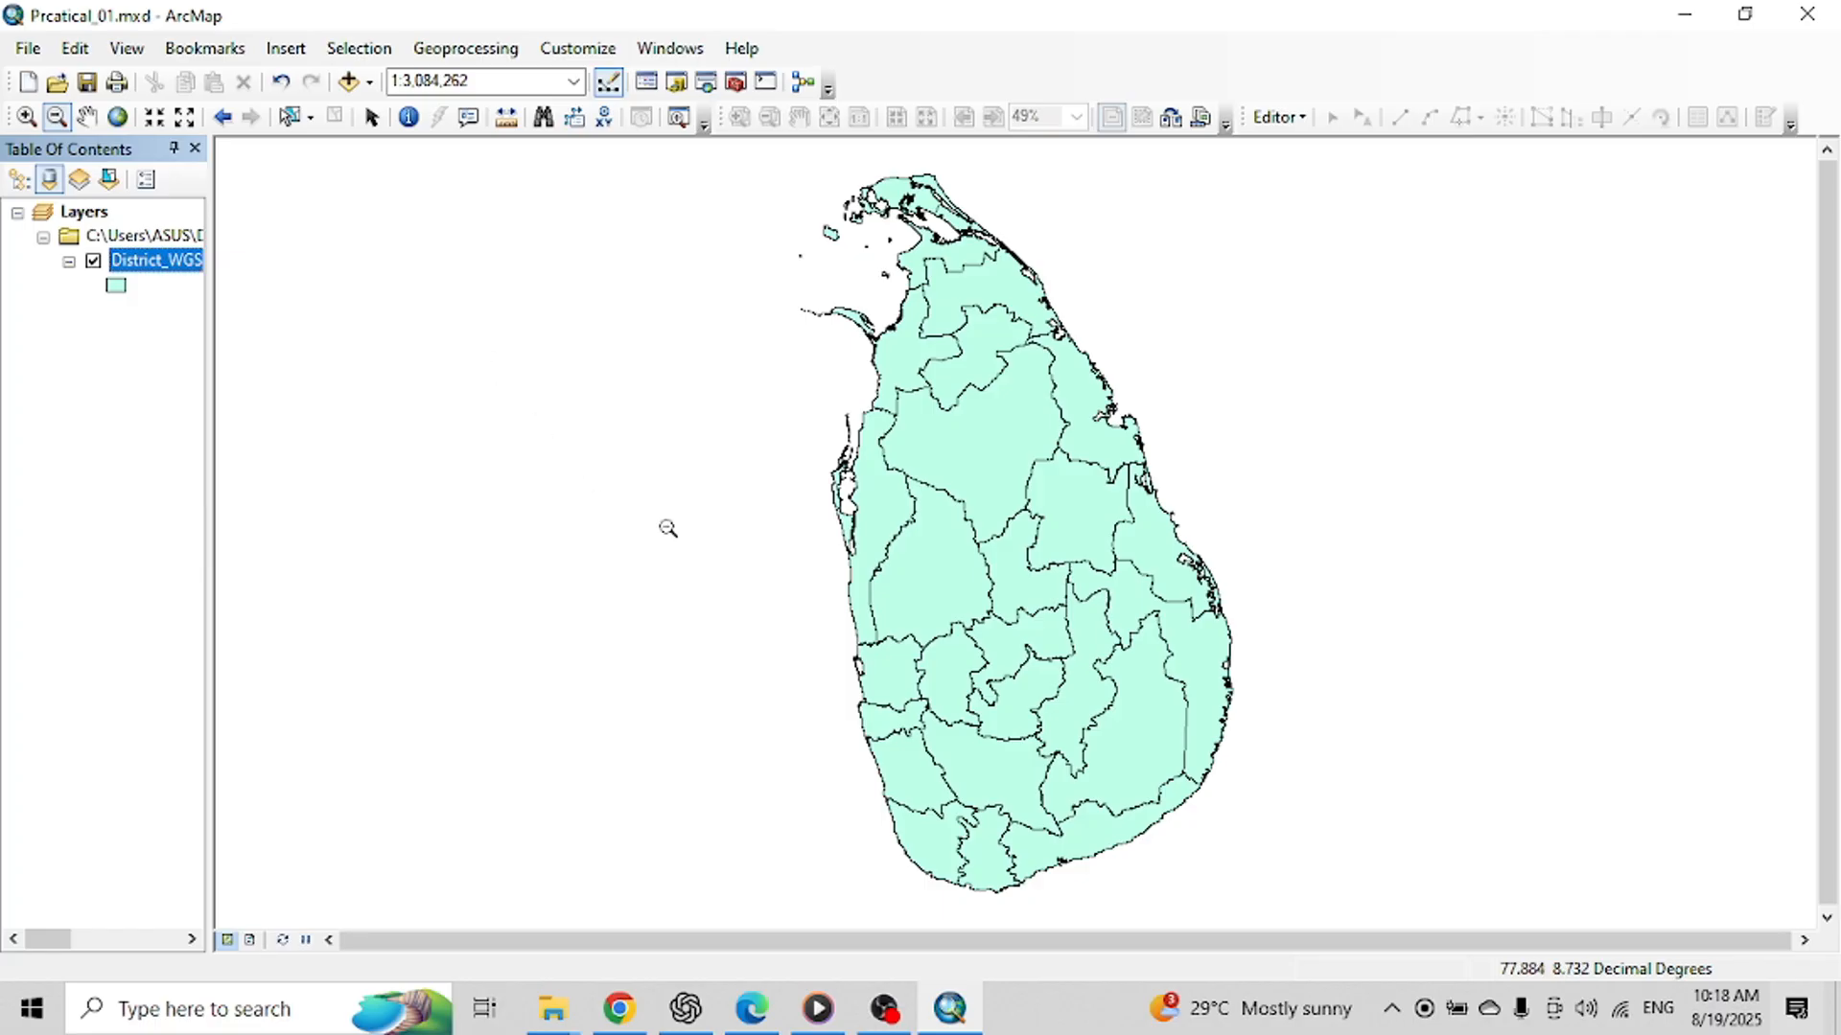
# Step: Zoom out and back in with boxes around the country, restore the District_WGS84 layer extent and activate the Pan tool
pyautogui.moveTo(480, 349); pyautogui.dragTo(995, 719)
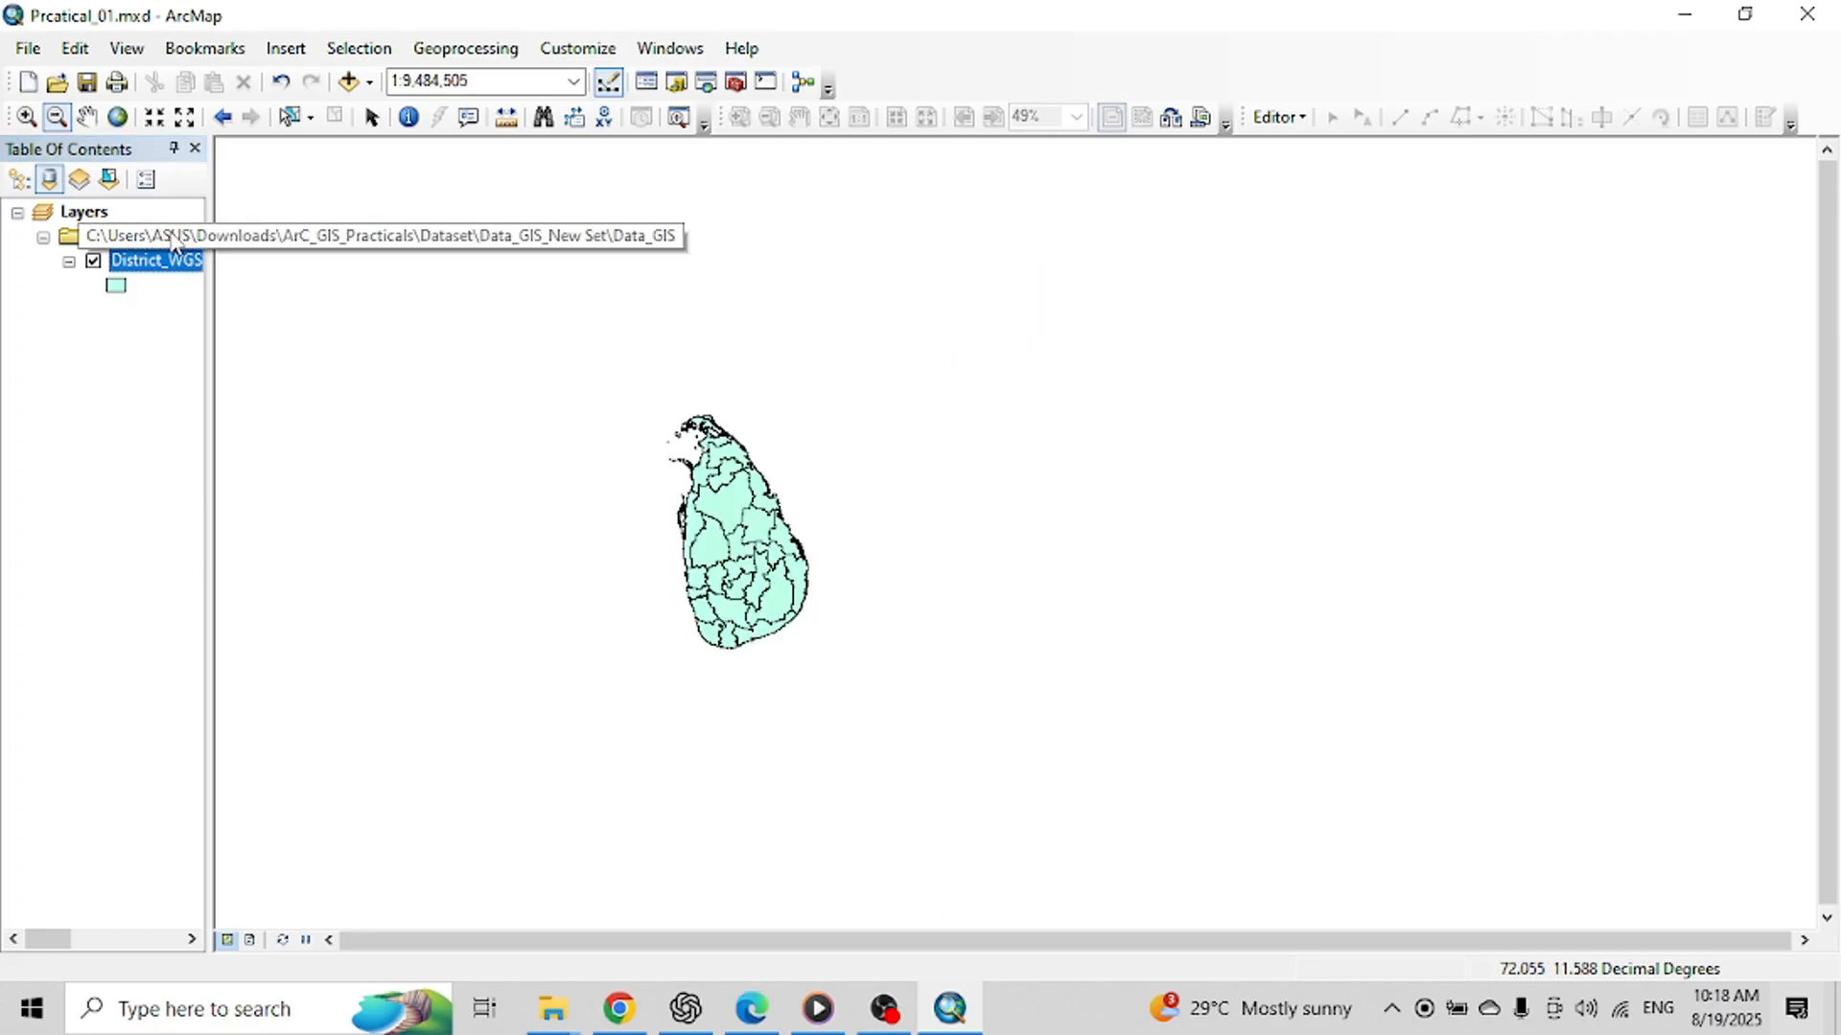
pyautogui.click(27, 116)
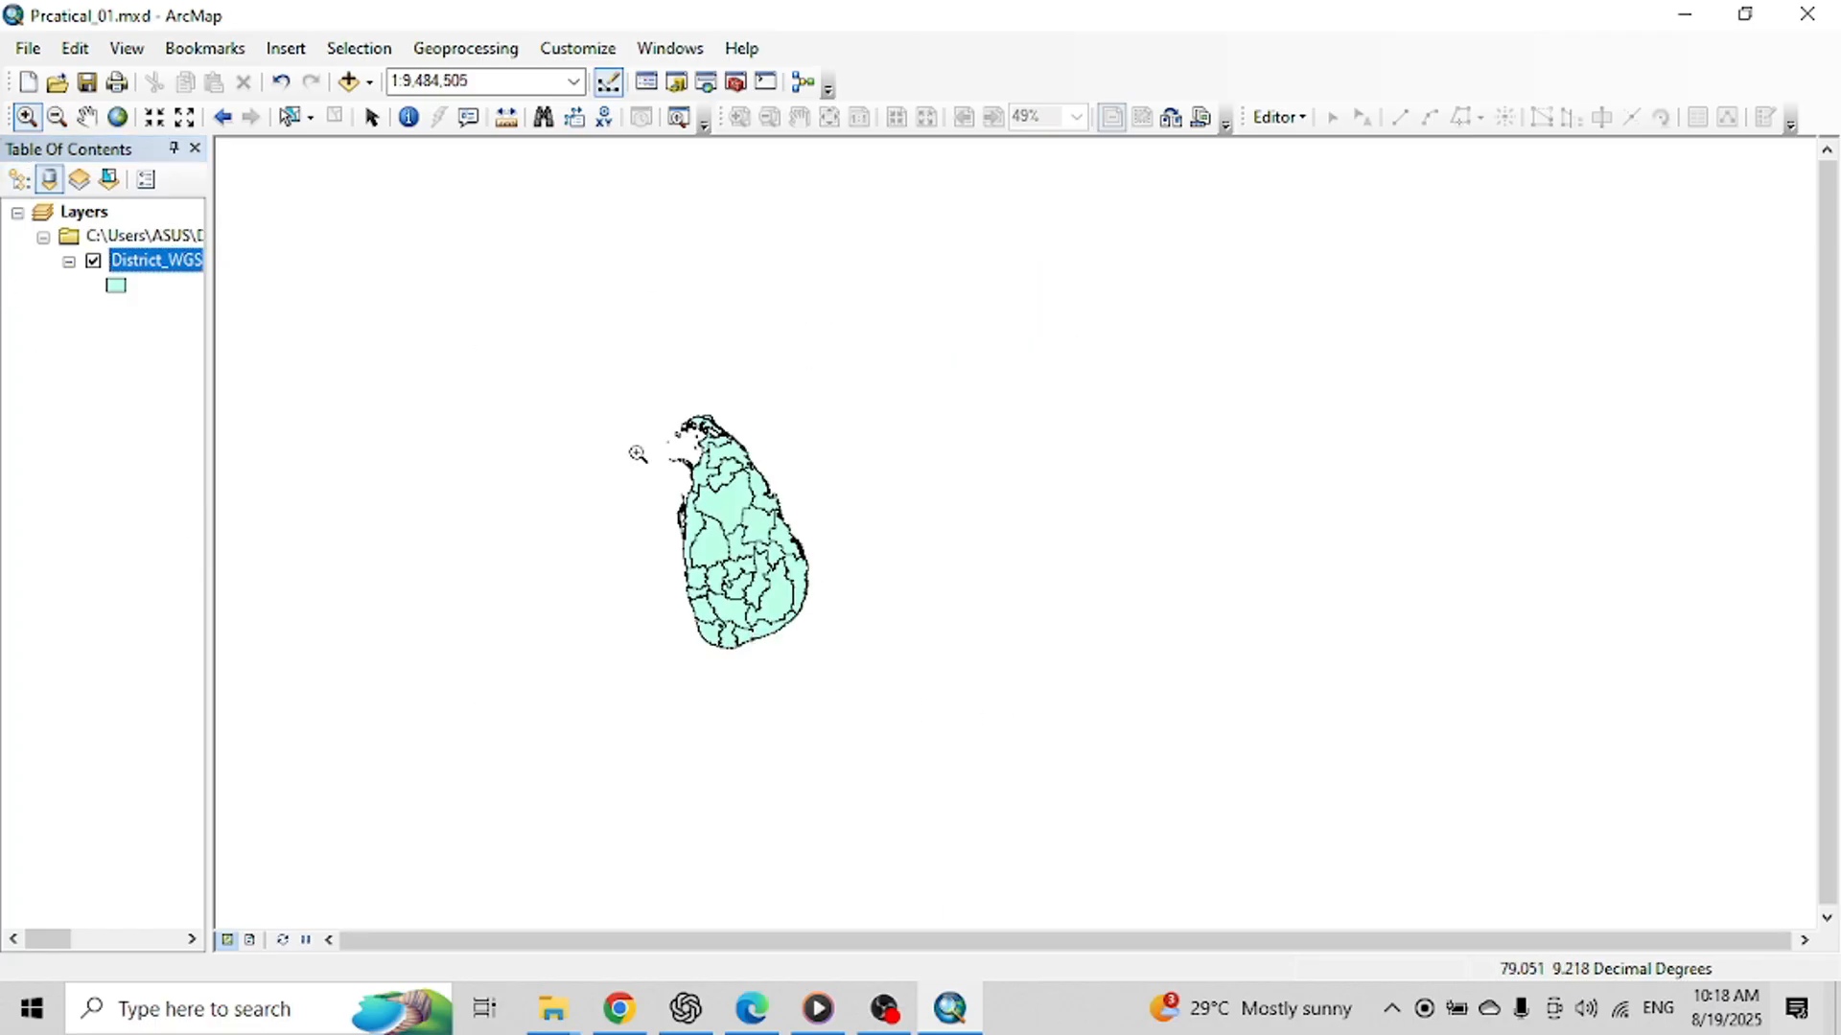
pyautogui.moveTo(595, 406); pyautogui.dragTo(891, 688)
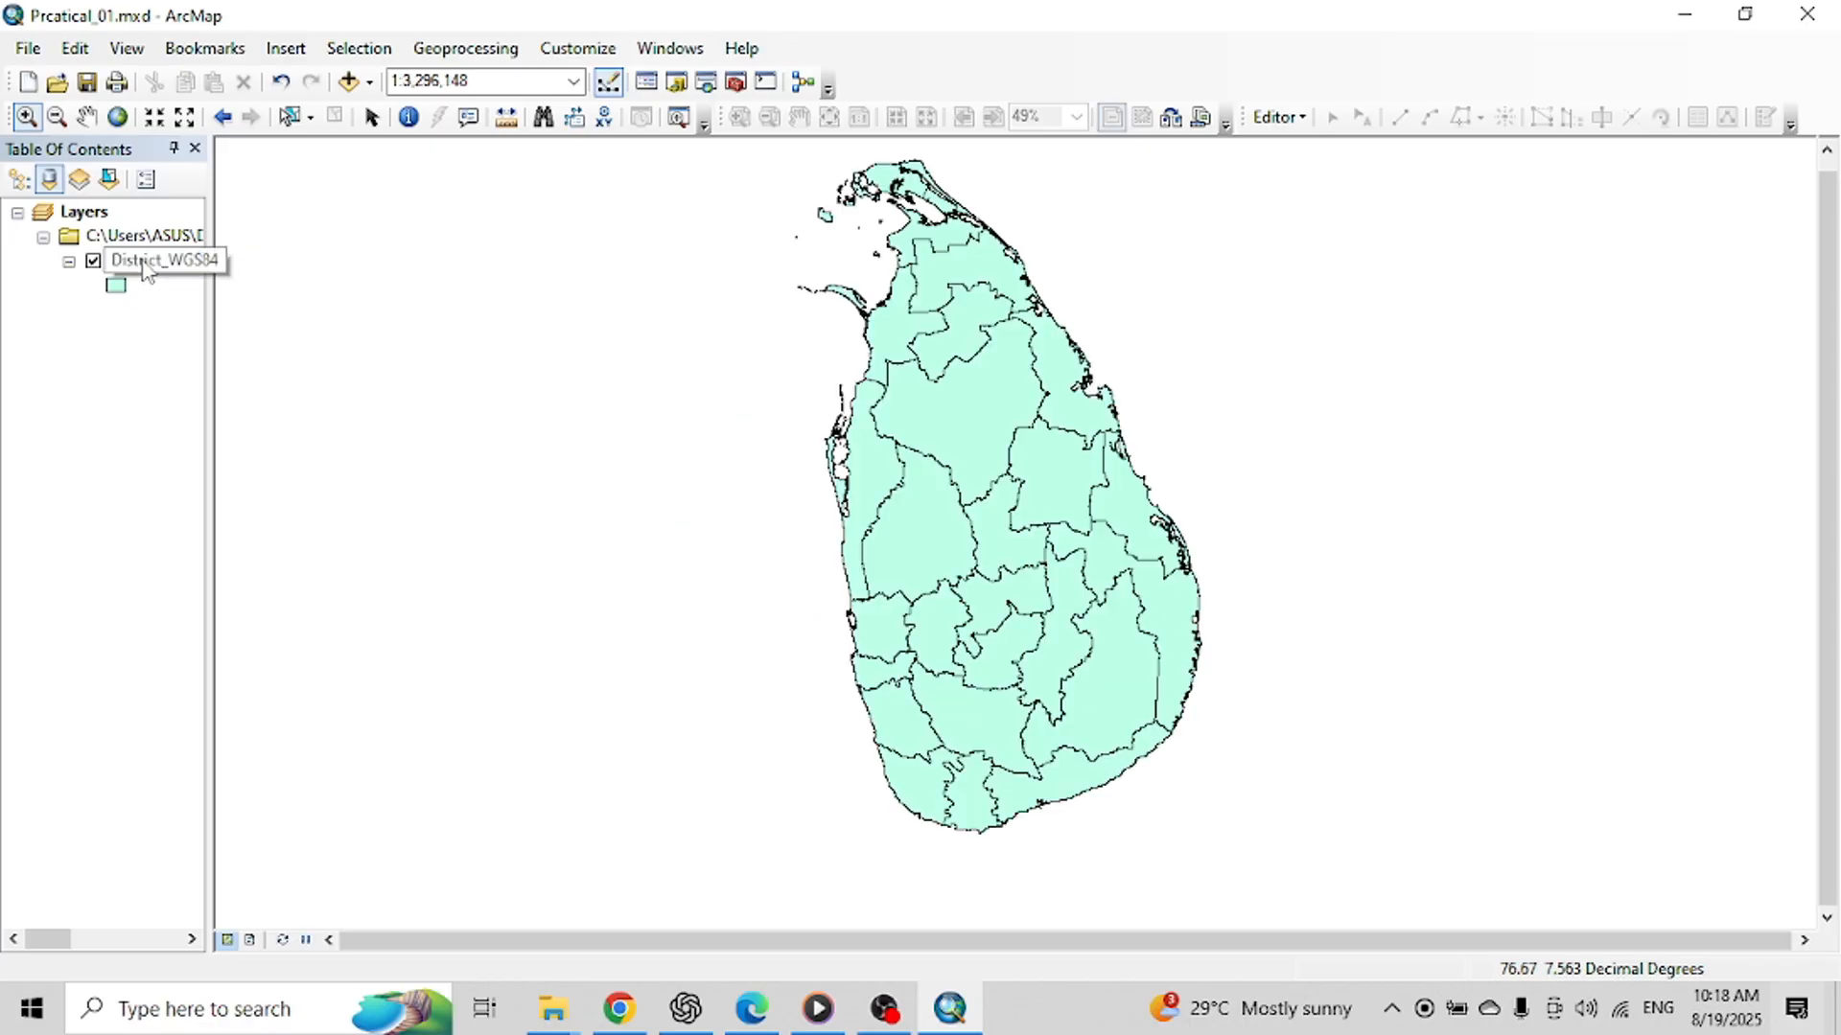
pyautogui.rightClick(145, 269)
pyautogui.click(261, 404)
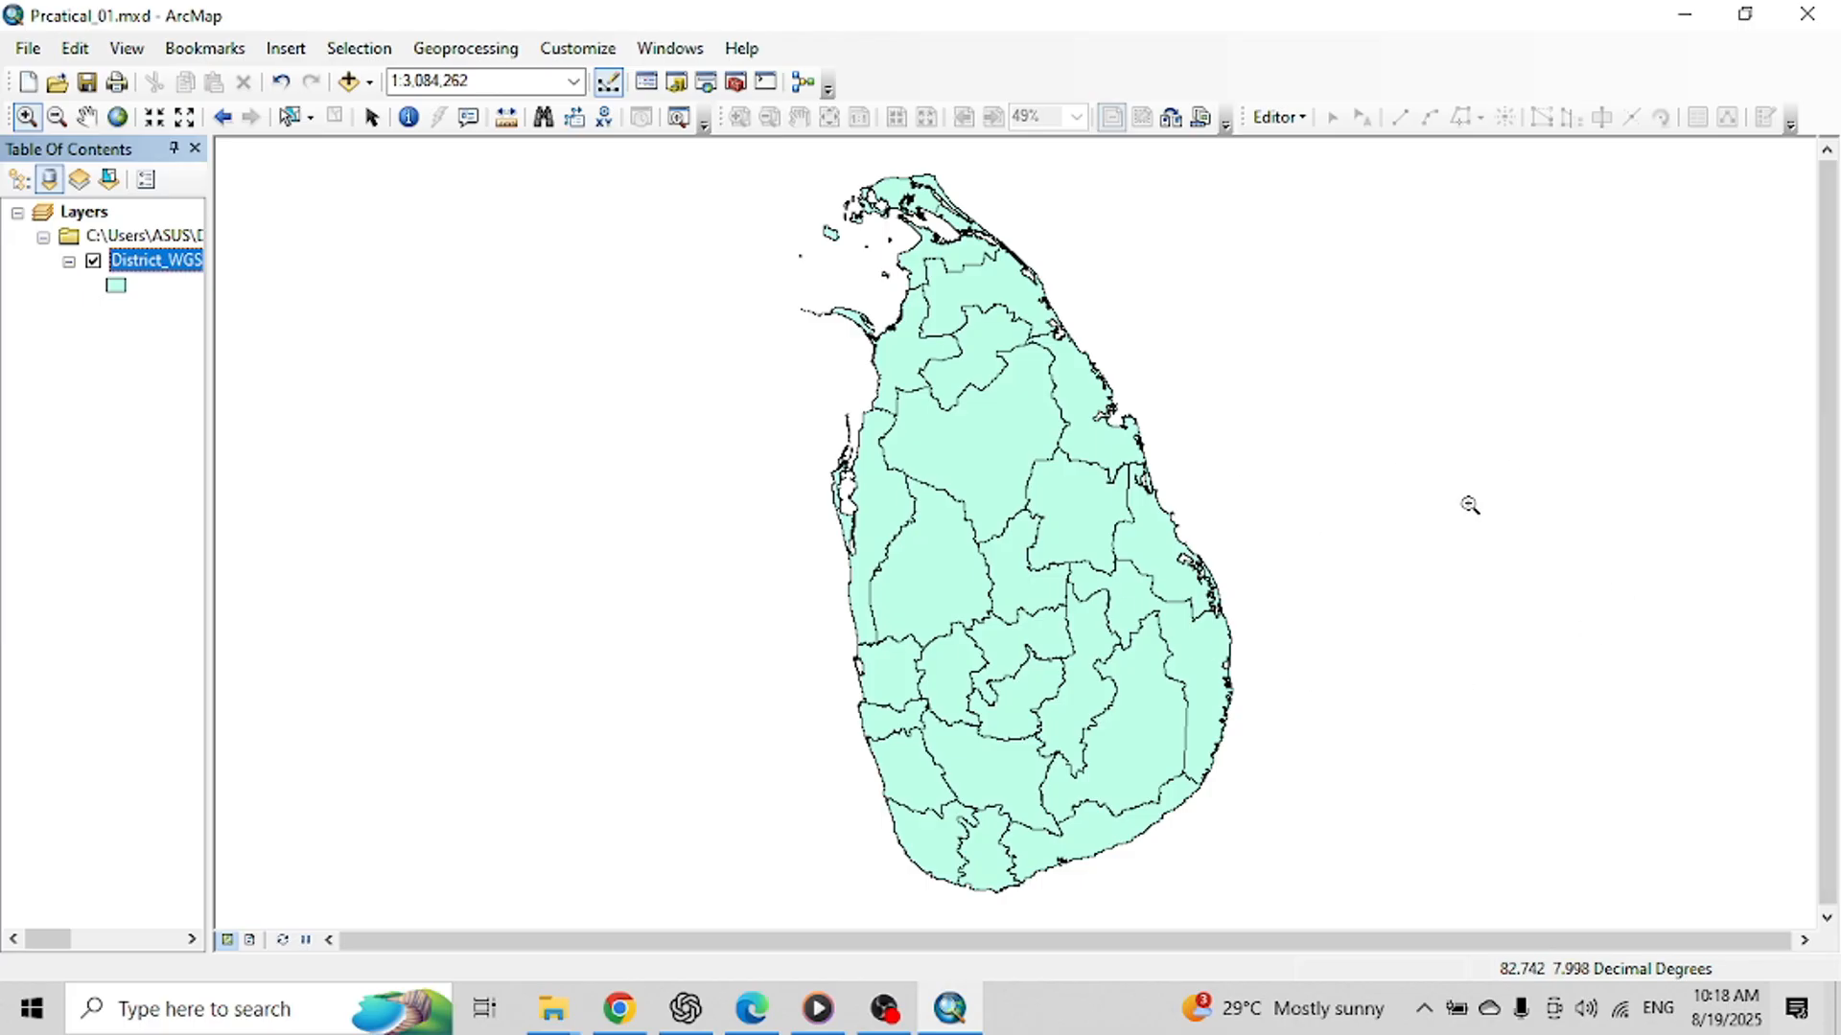
pyautogui.click(86, 119)
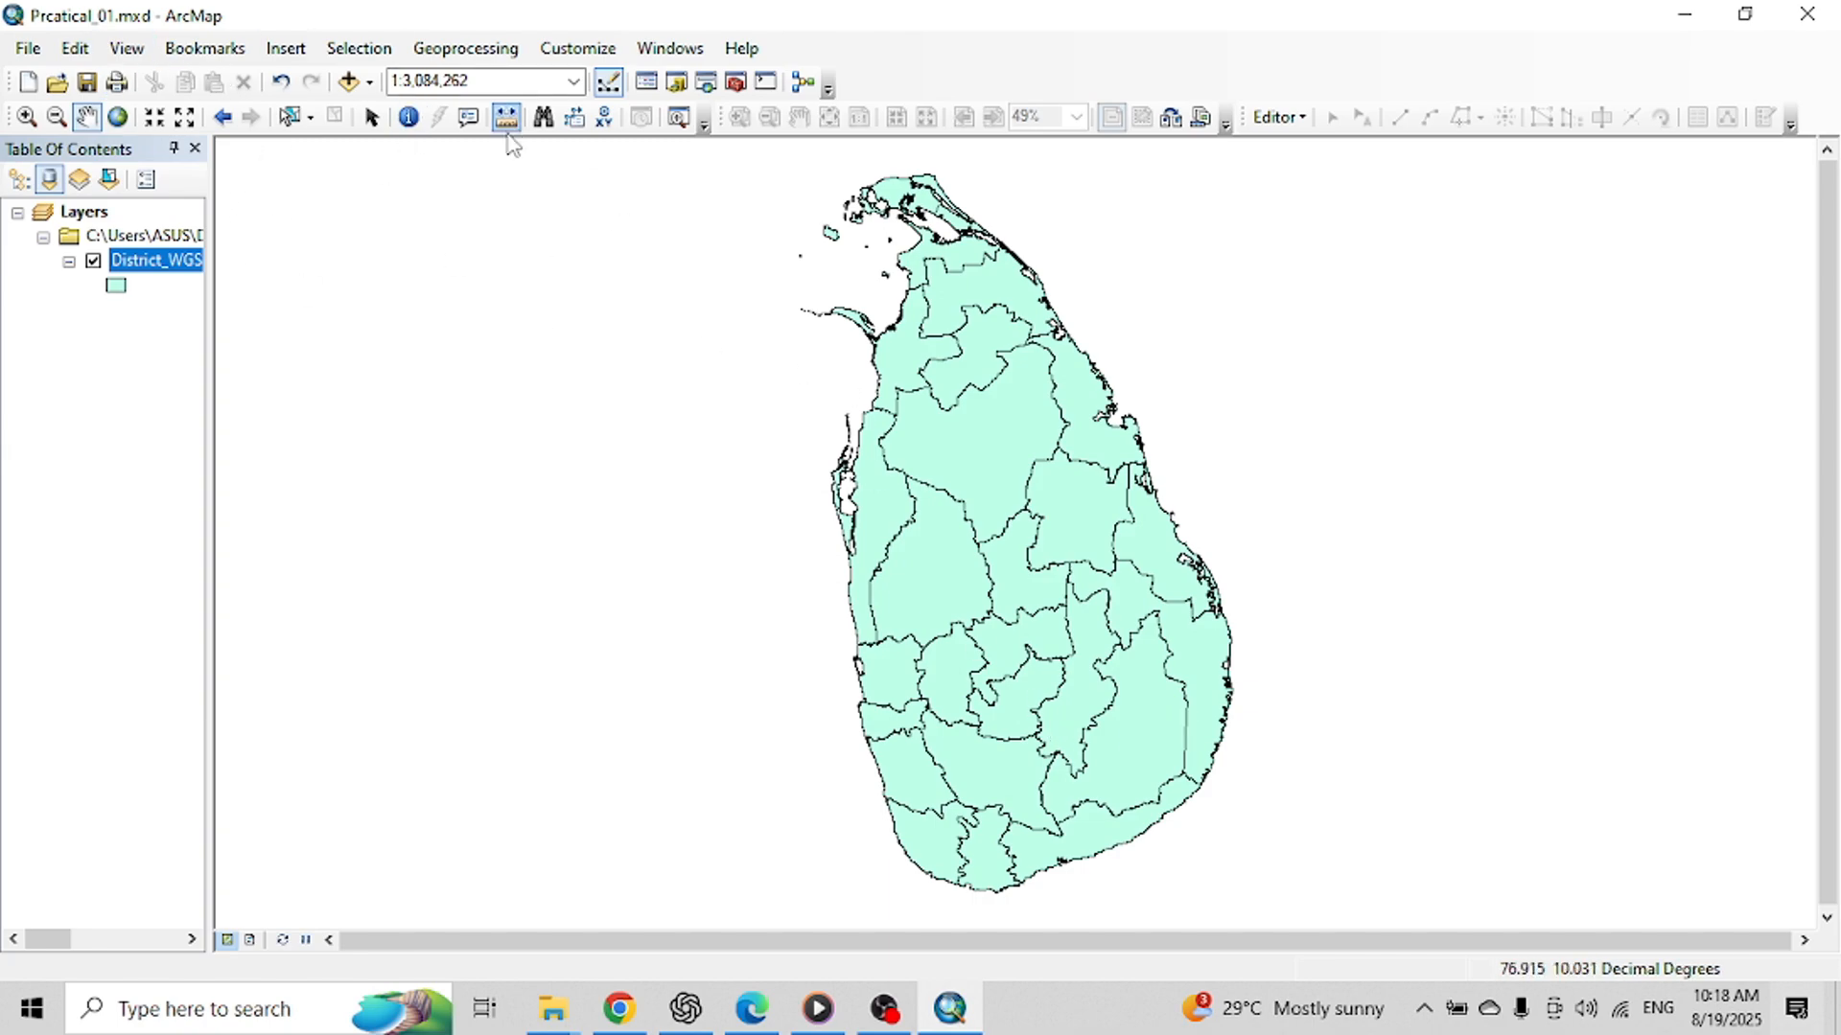
# Step: Identify the Kurunegala and Kalutara district polygons on the map and review their shape, province, area, district and population attributes
pyautogui.click(409, 118)
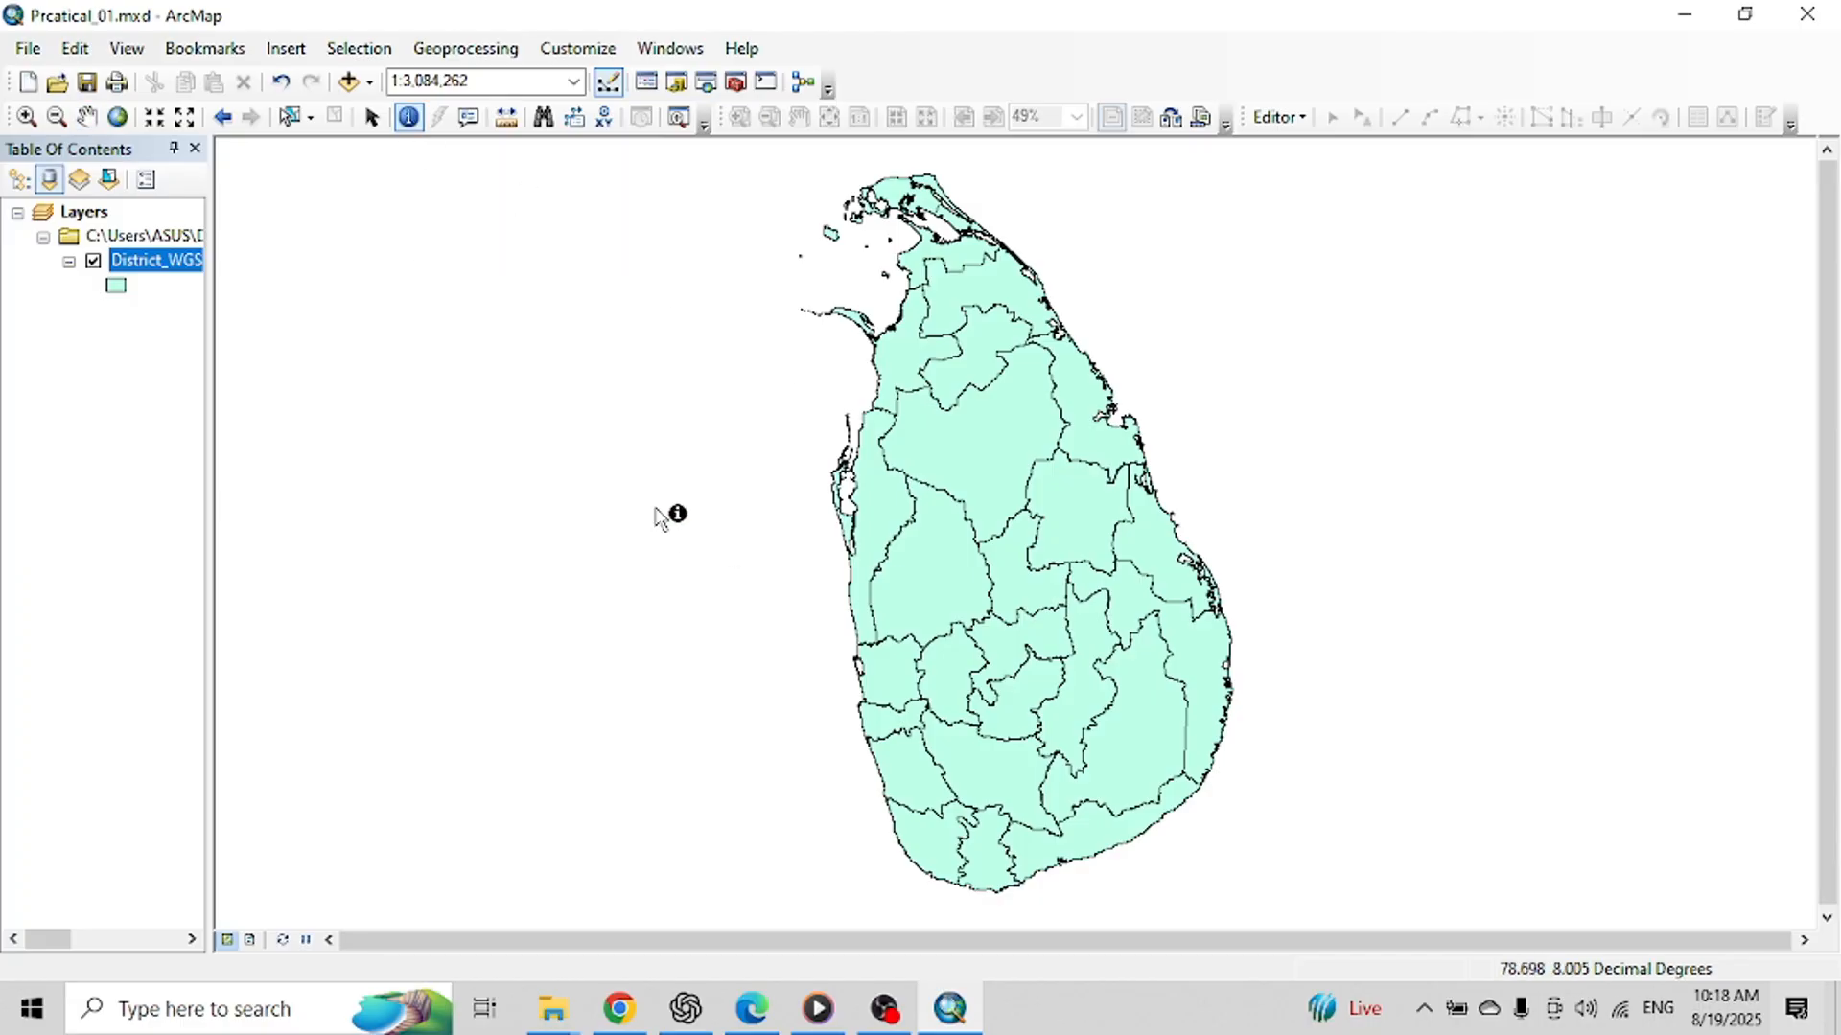
pyautogui.click(911, 574)
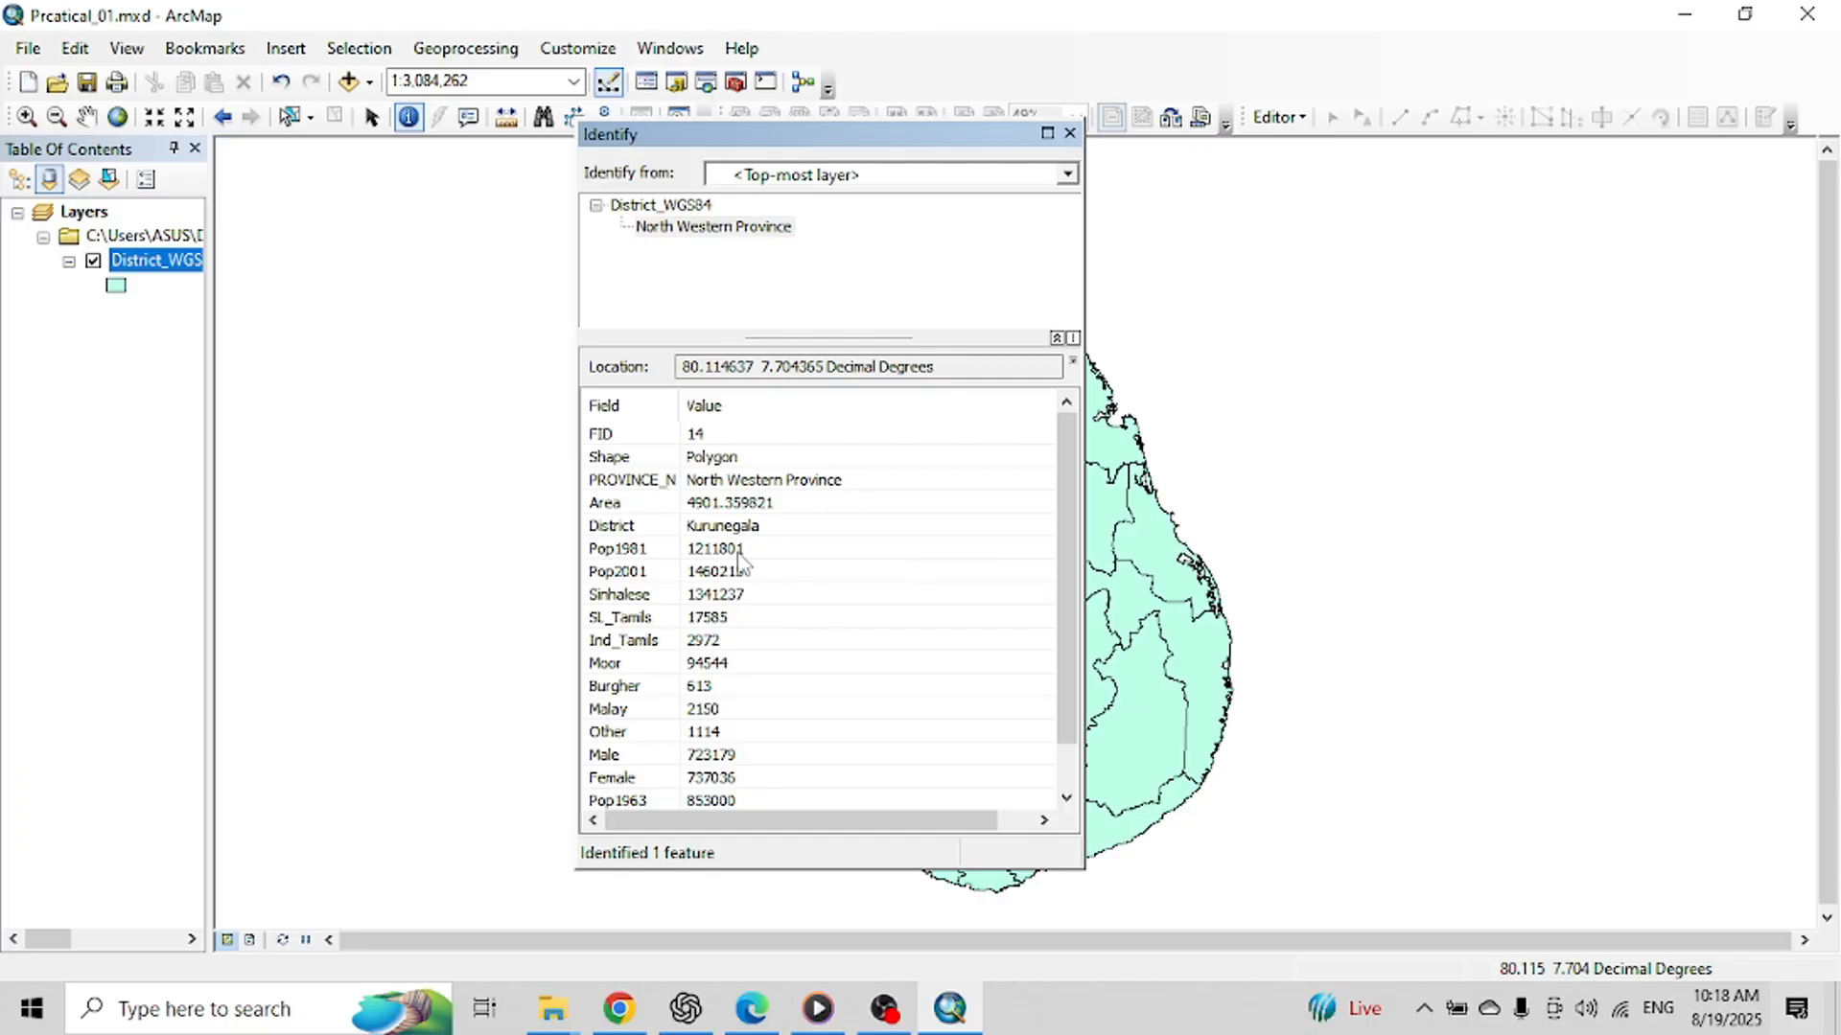
pyautogui.click(710, 460)
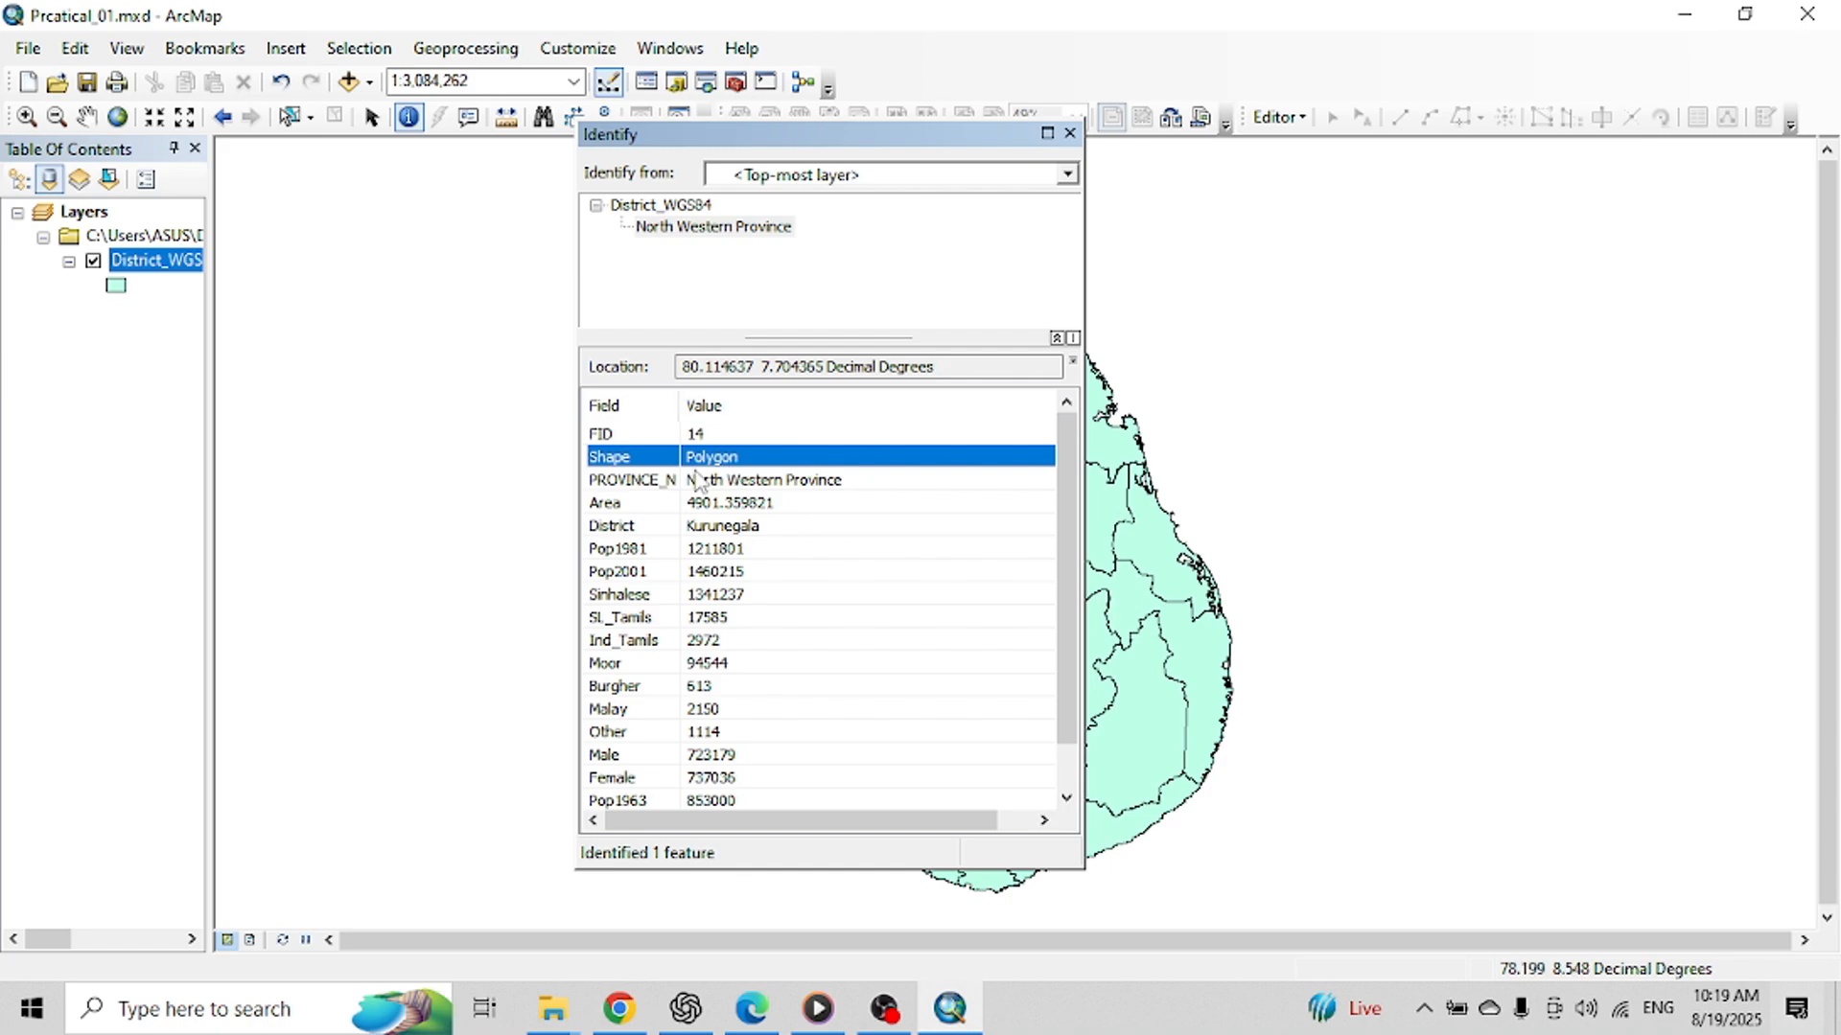
pyautogui.click(770, 485)
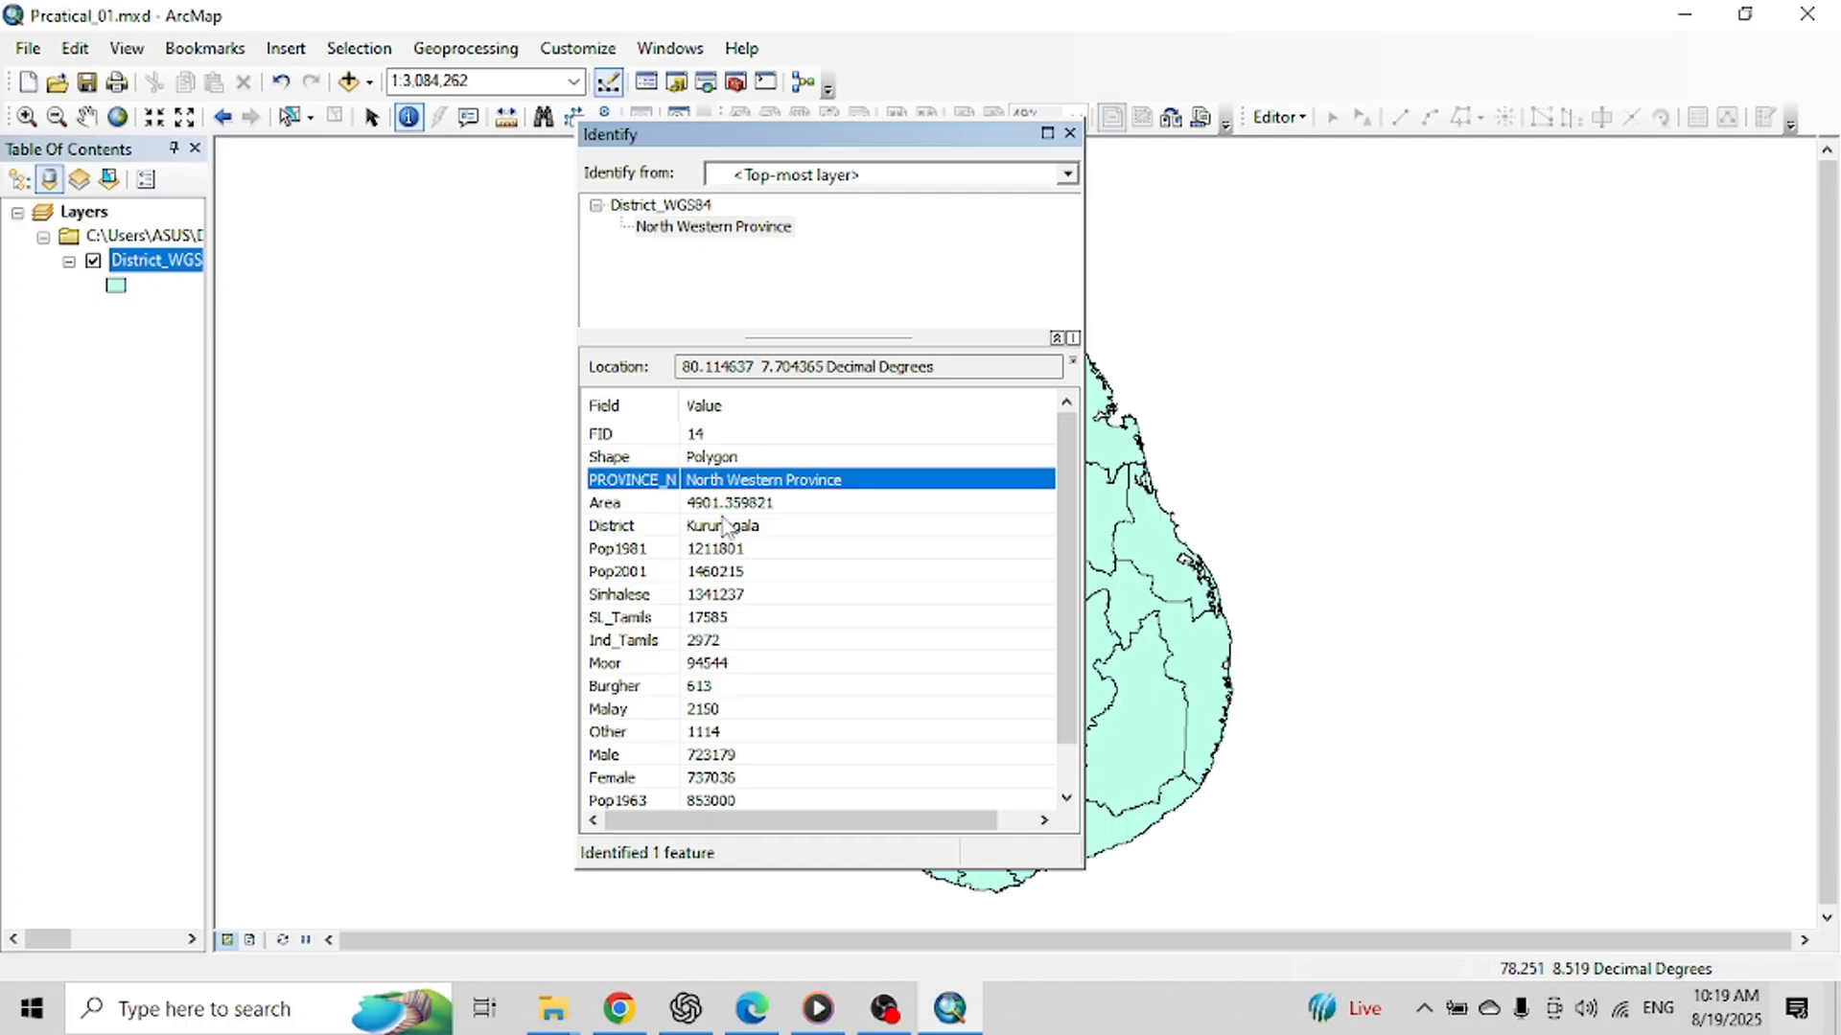
pyautogui.click(735, 508)
pyautogui.click(750, 535)
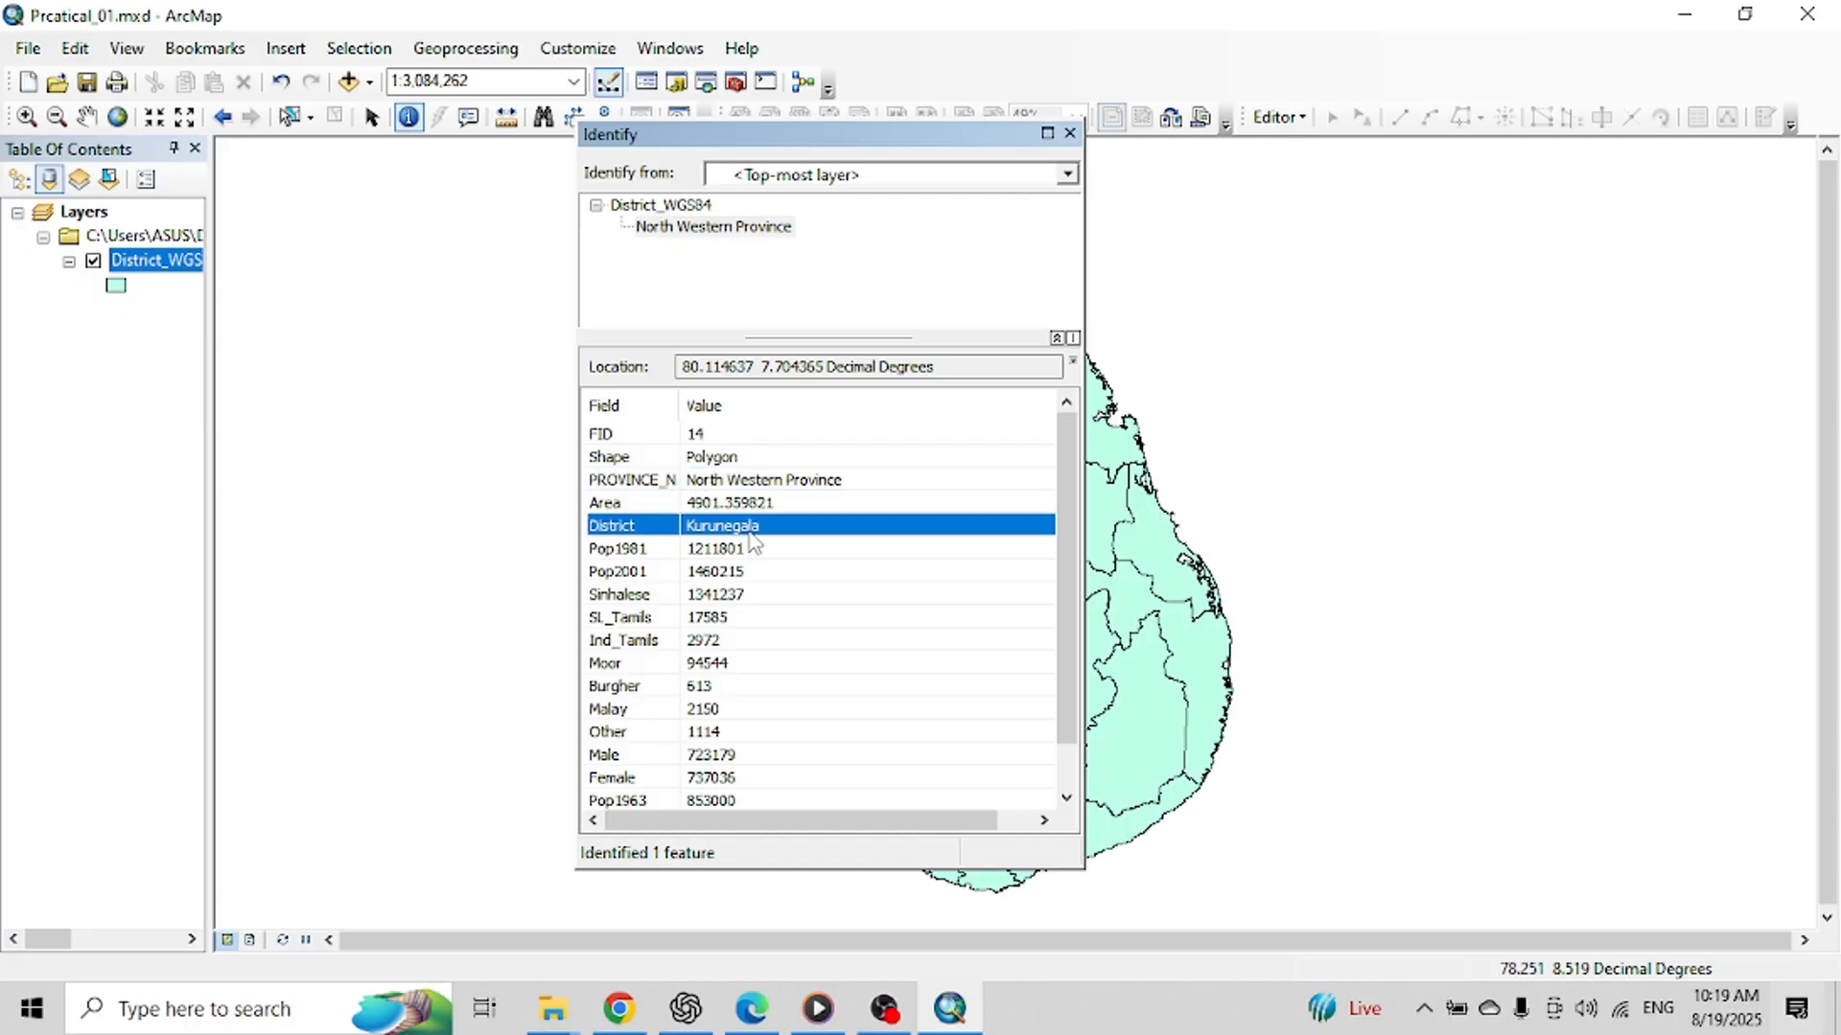
pyautogui.scroll(-1, 721, 655)
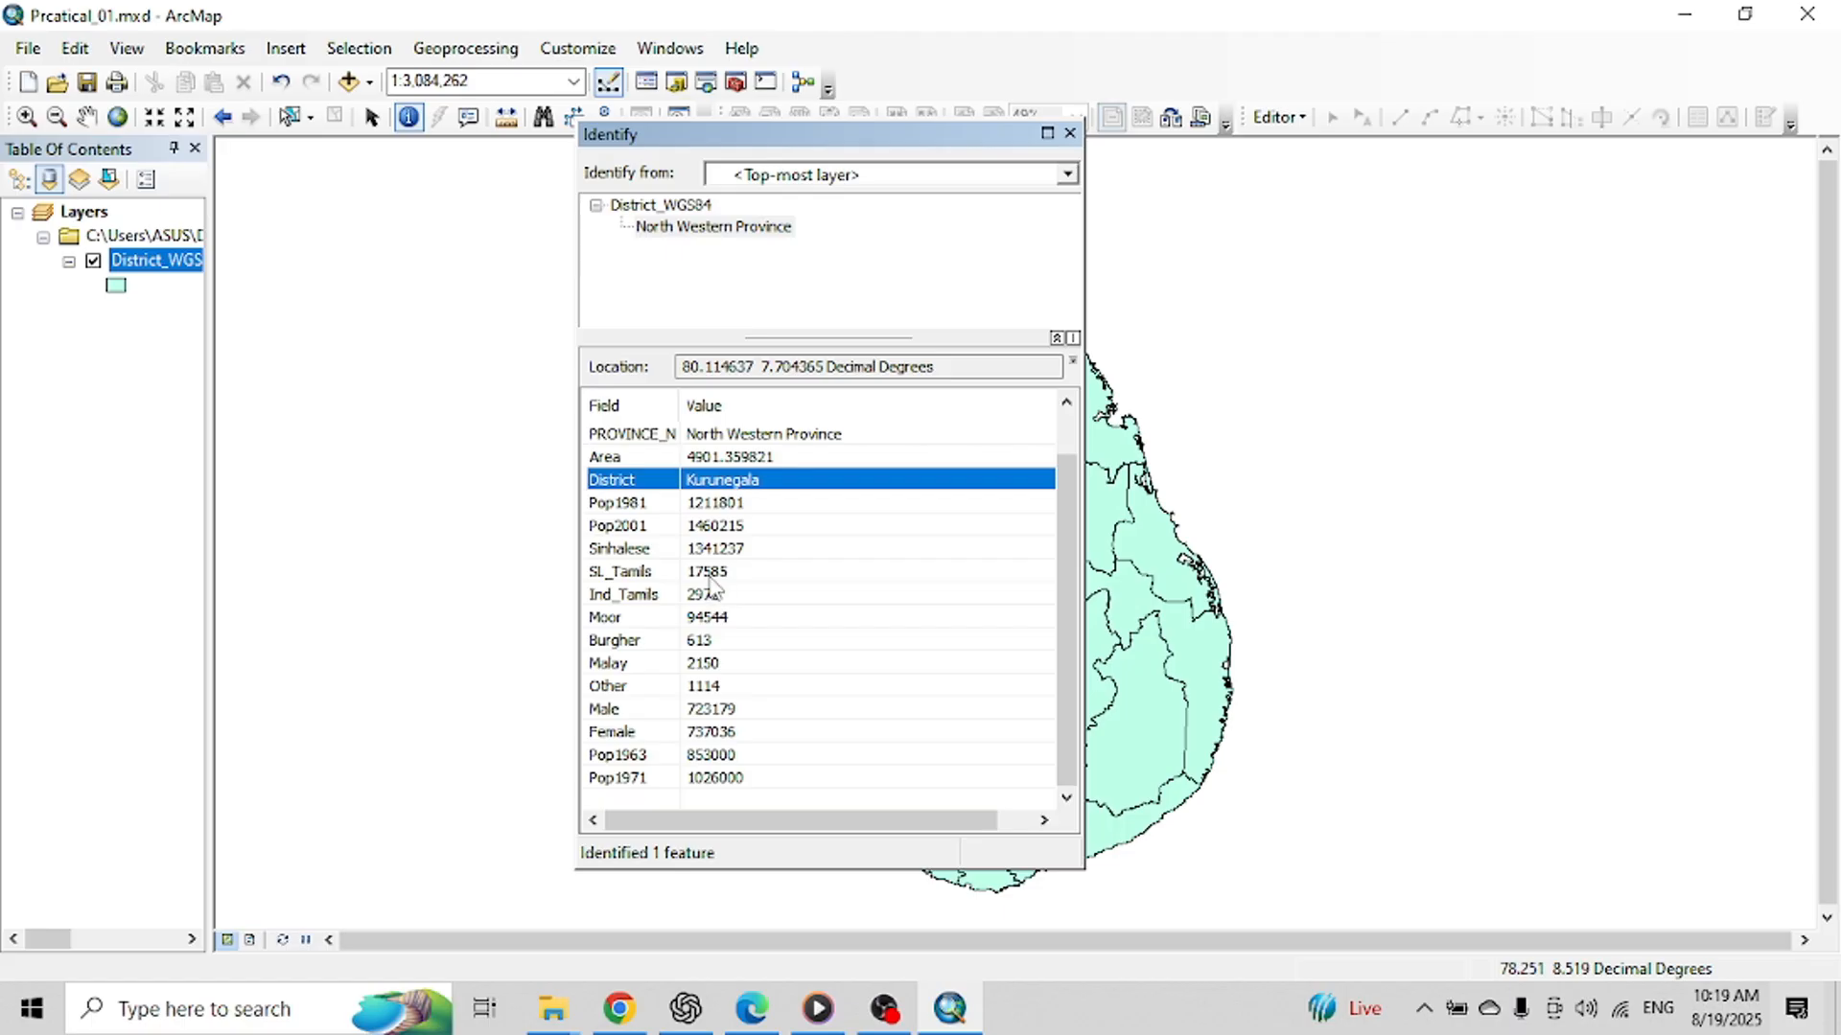
pyautogui.click(1070, 132)
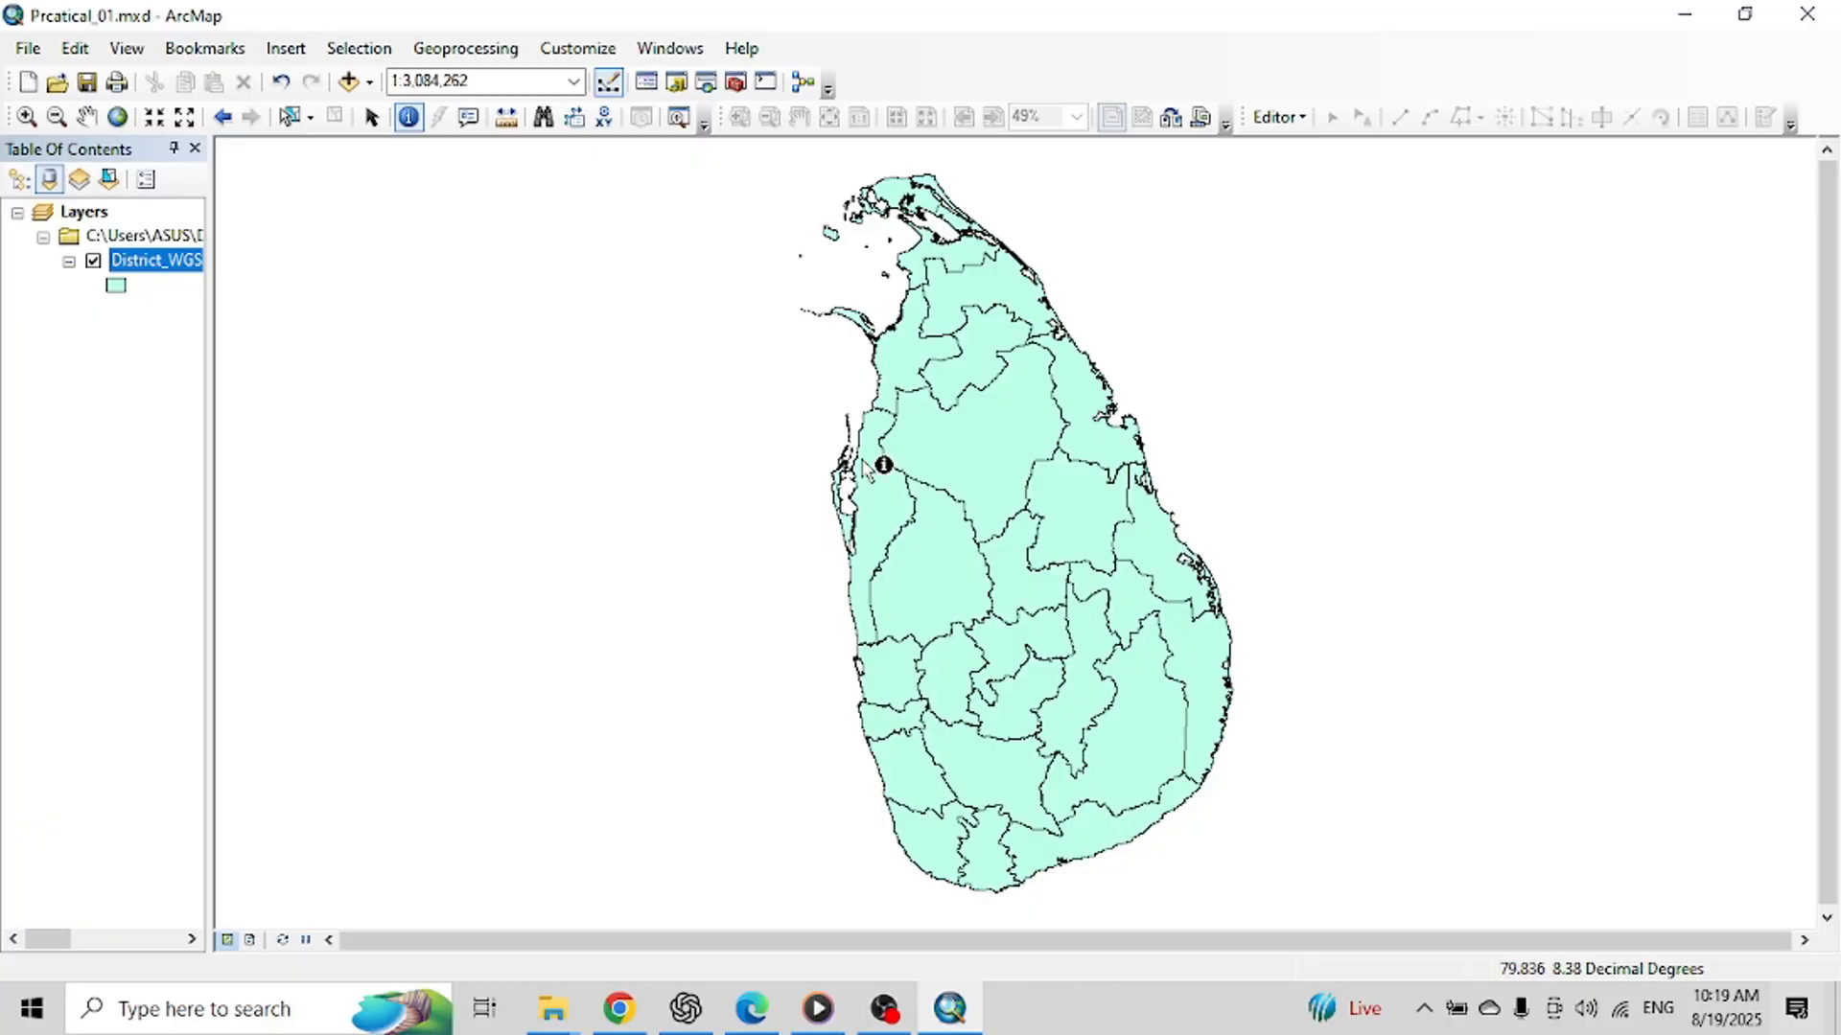
pyautogui.click(910, 772)
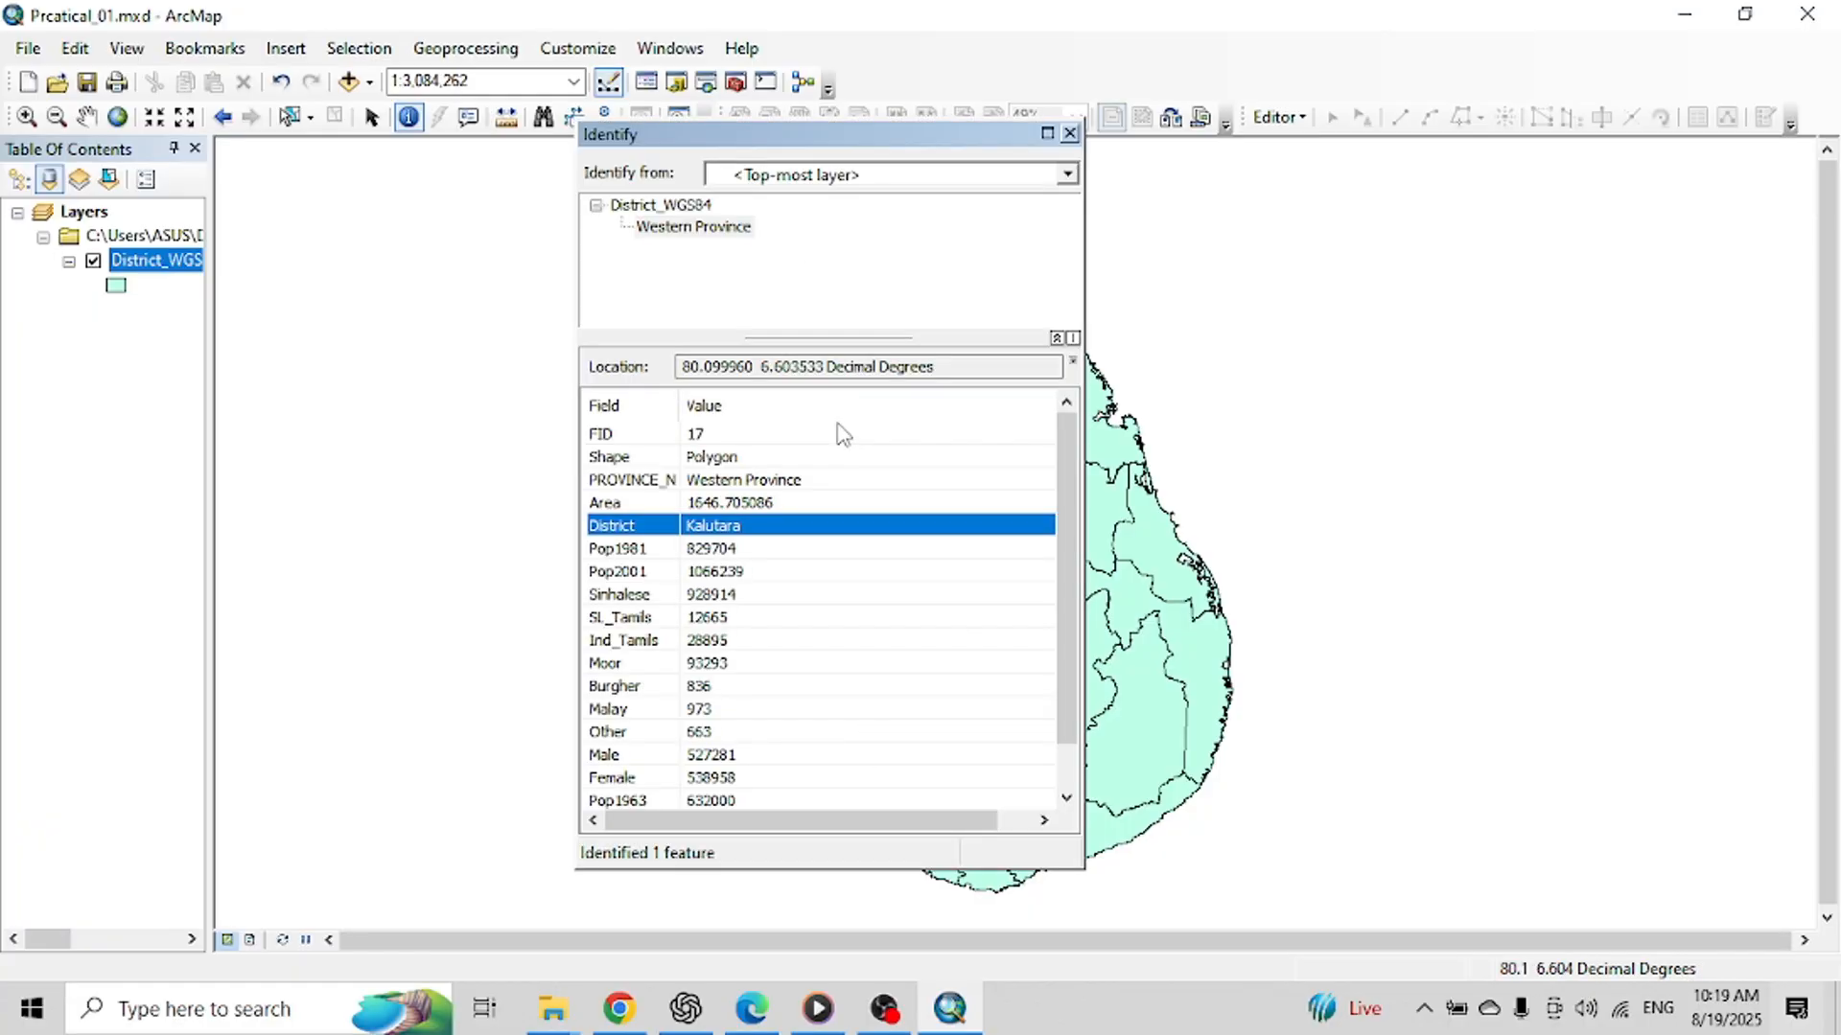
pyautogui.click(1070, 132)
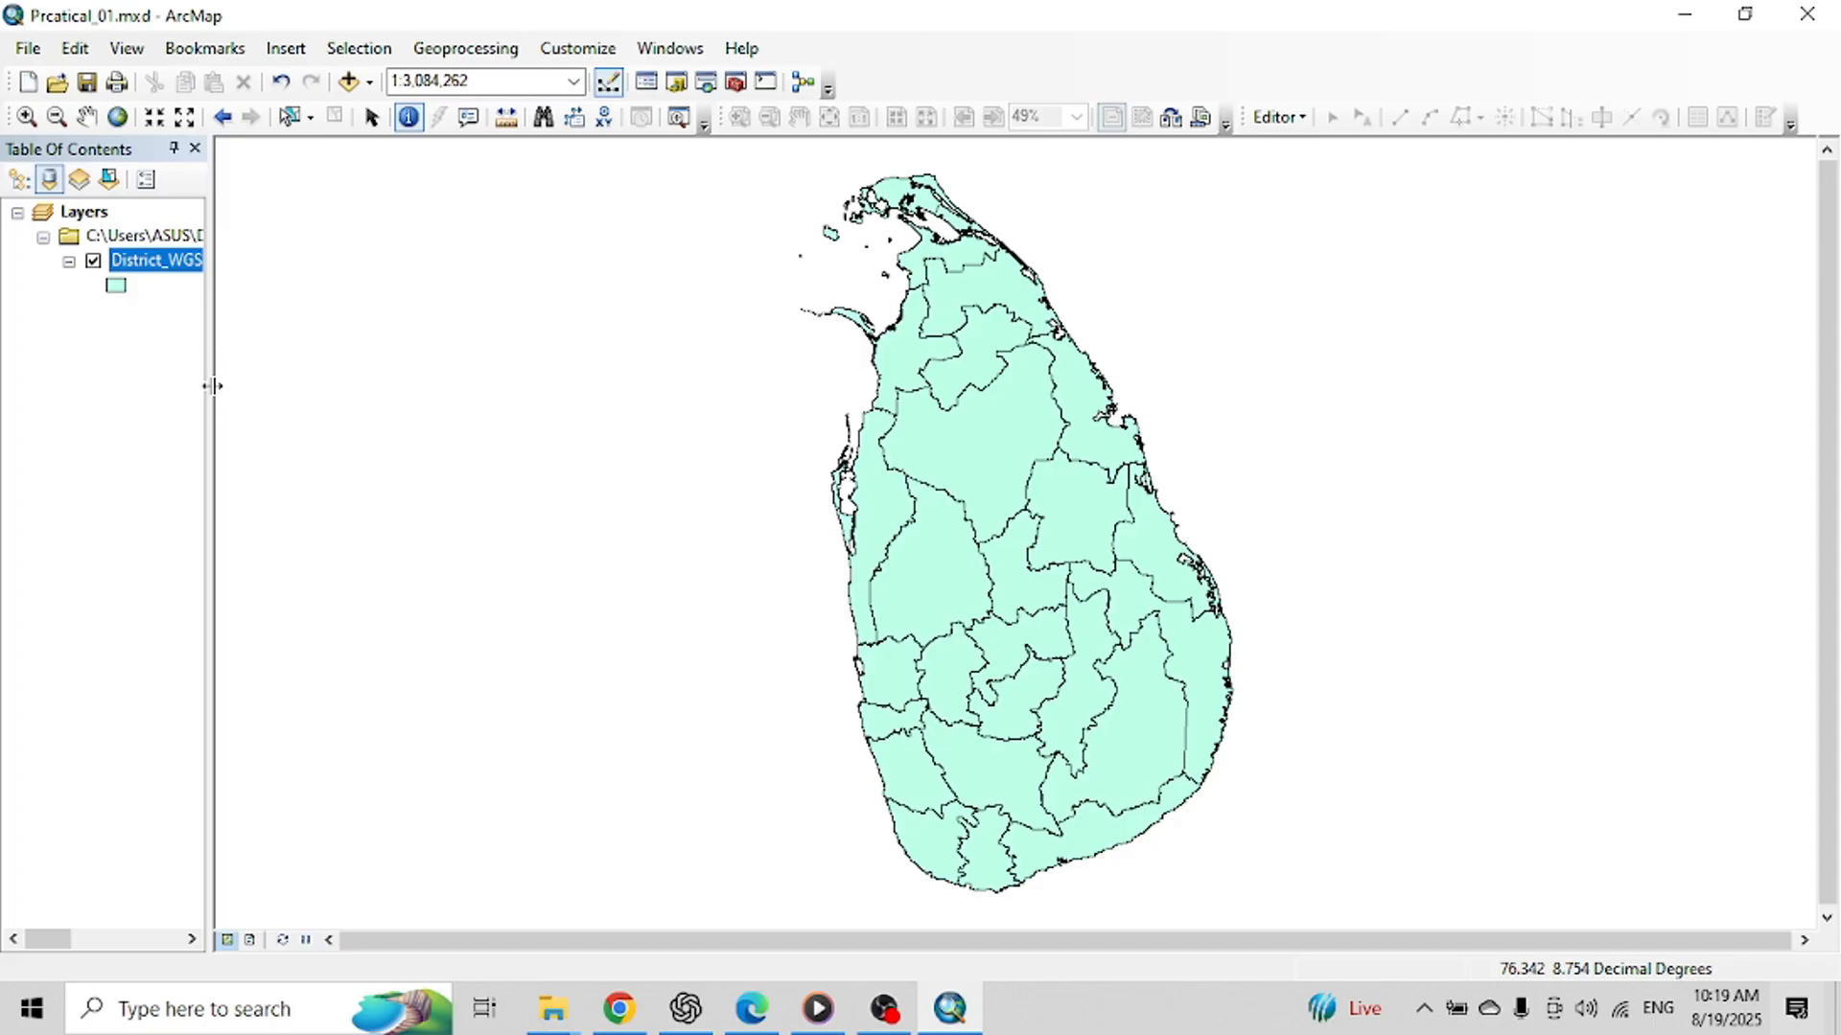
# Step: Open the District_WGS84 attribute table and examine its FID, Shape, PROVINCE_N and Area fields
pyautogui.moveTo(317, 389); pyautogui.dragTo(338, 388)
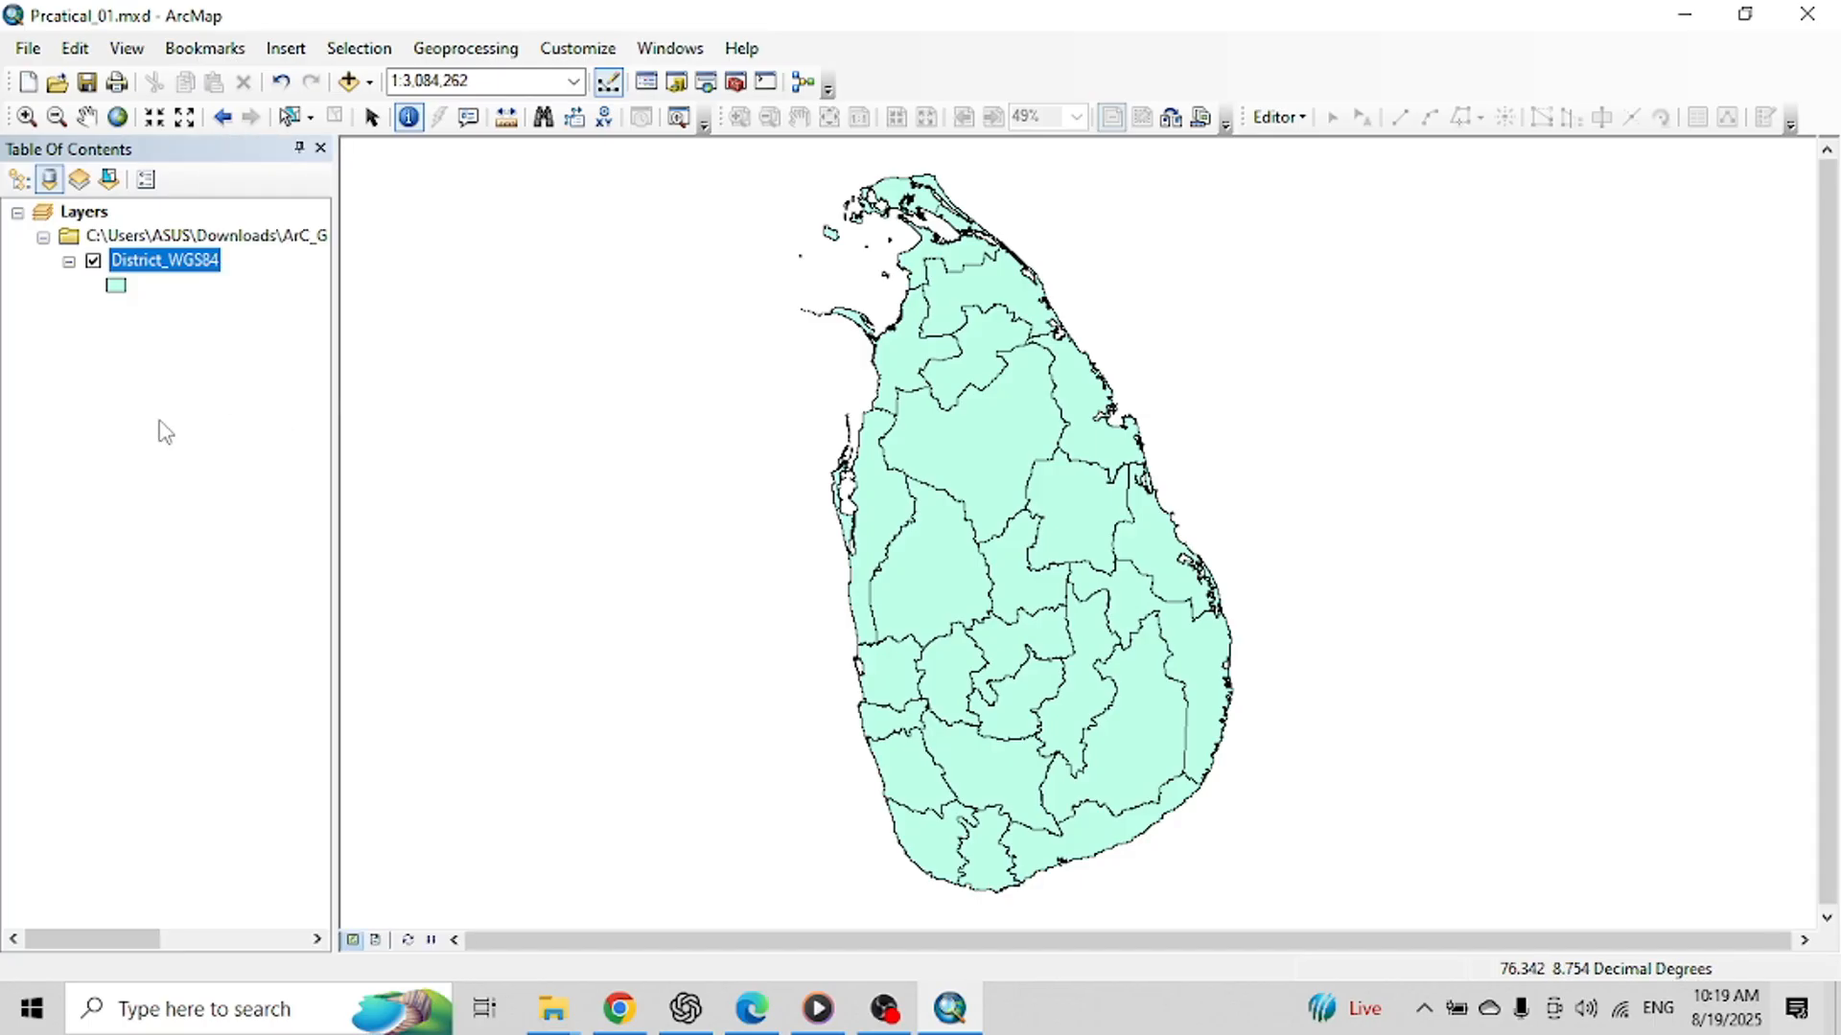
pyautogui.rightClick(151, 263)
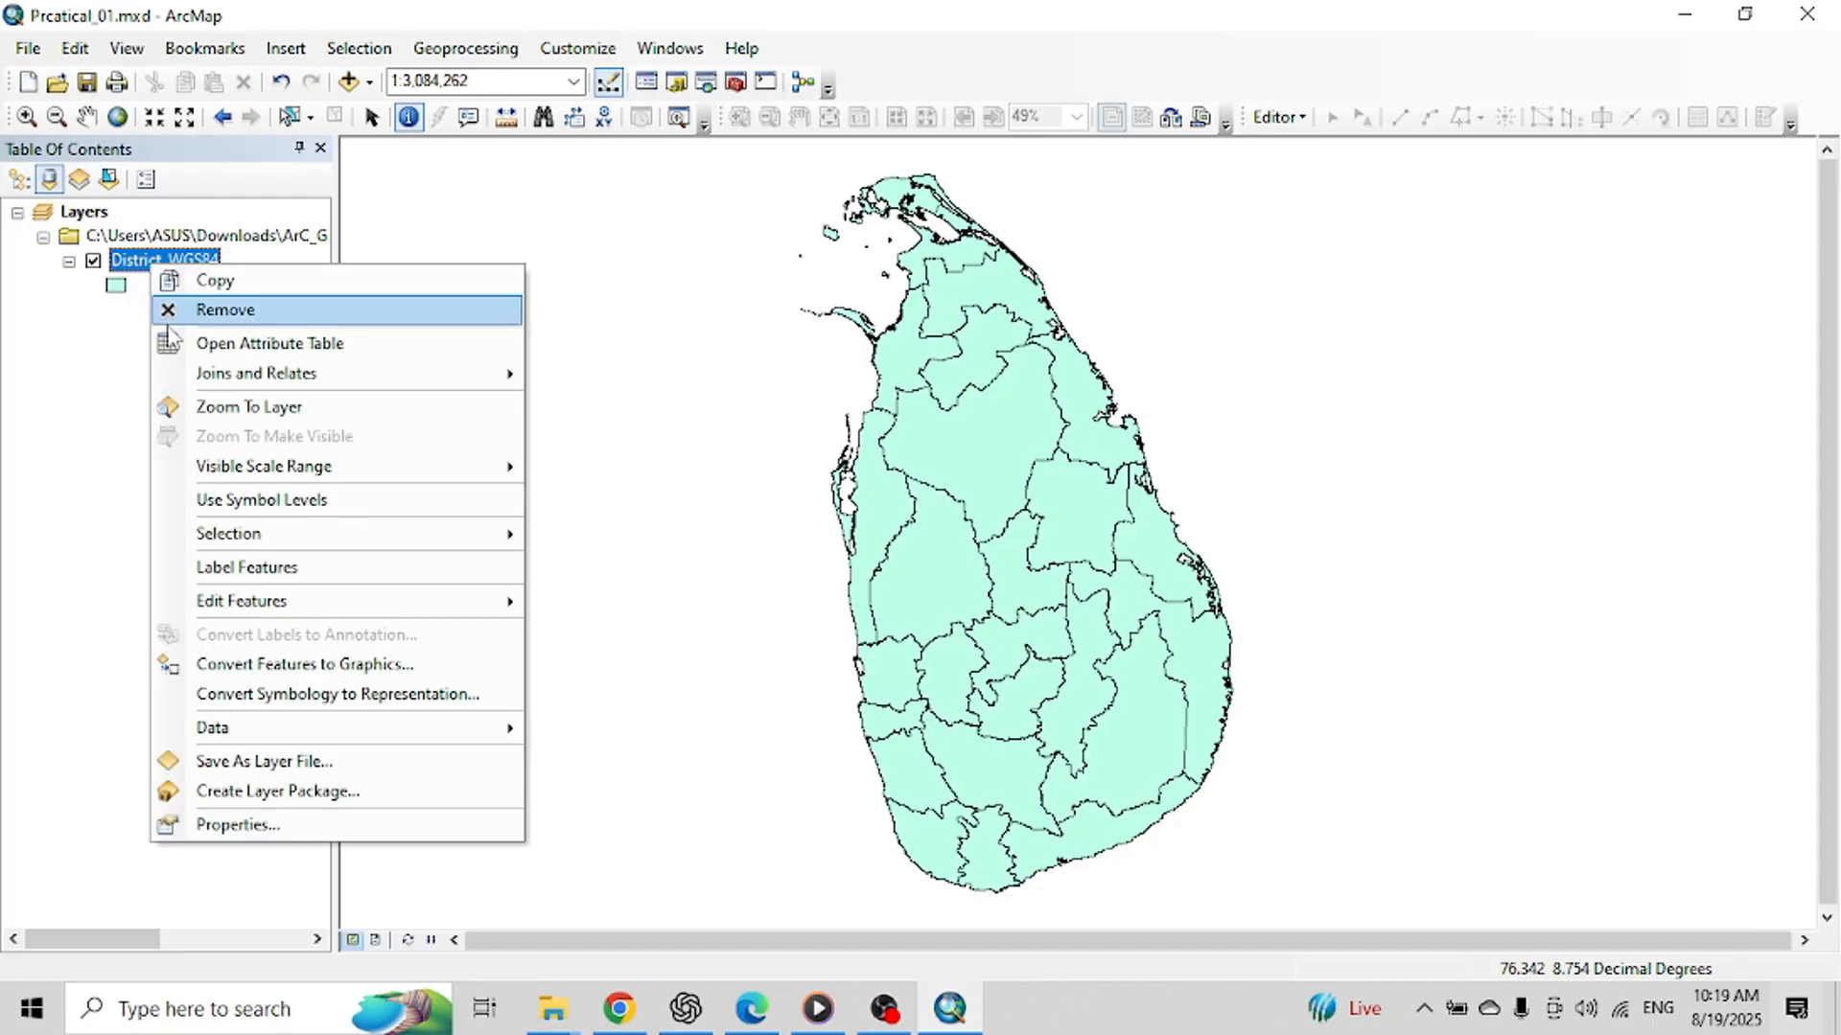
pyautogui.click(239, 345)
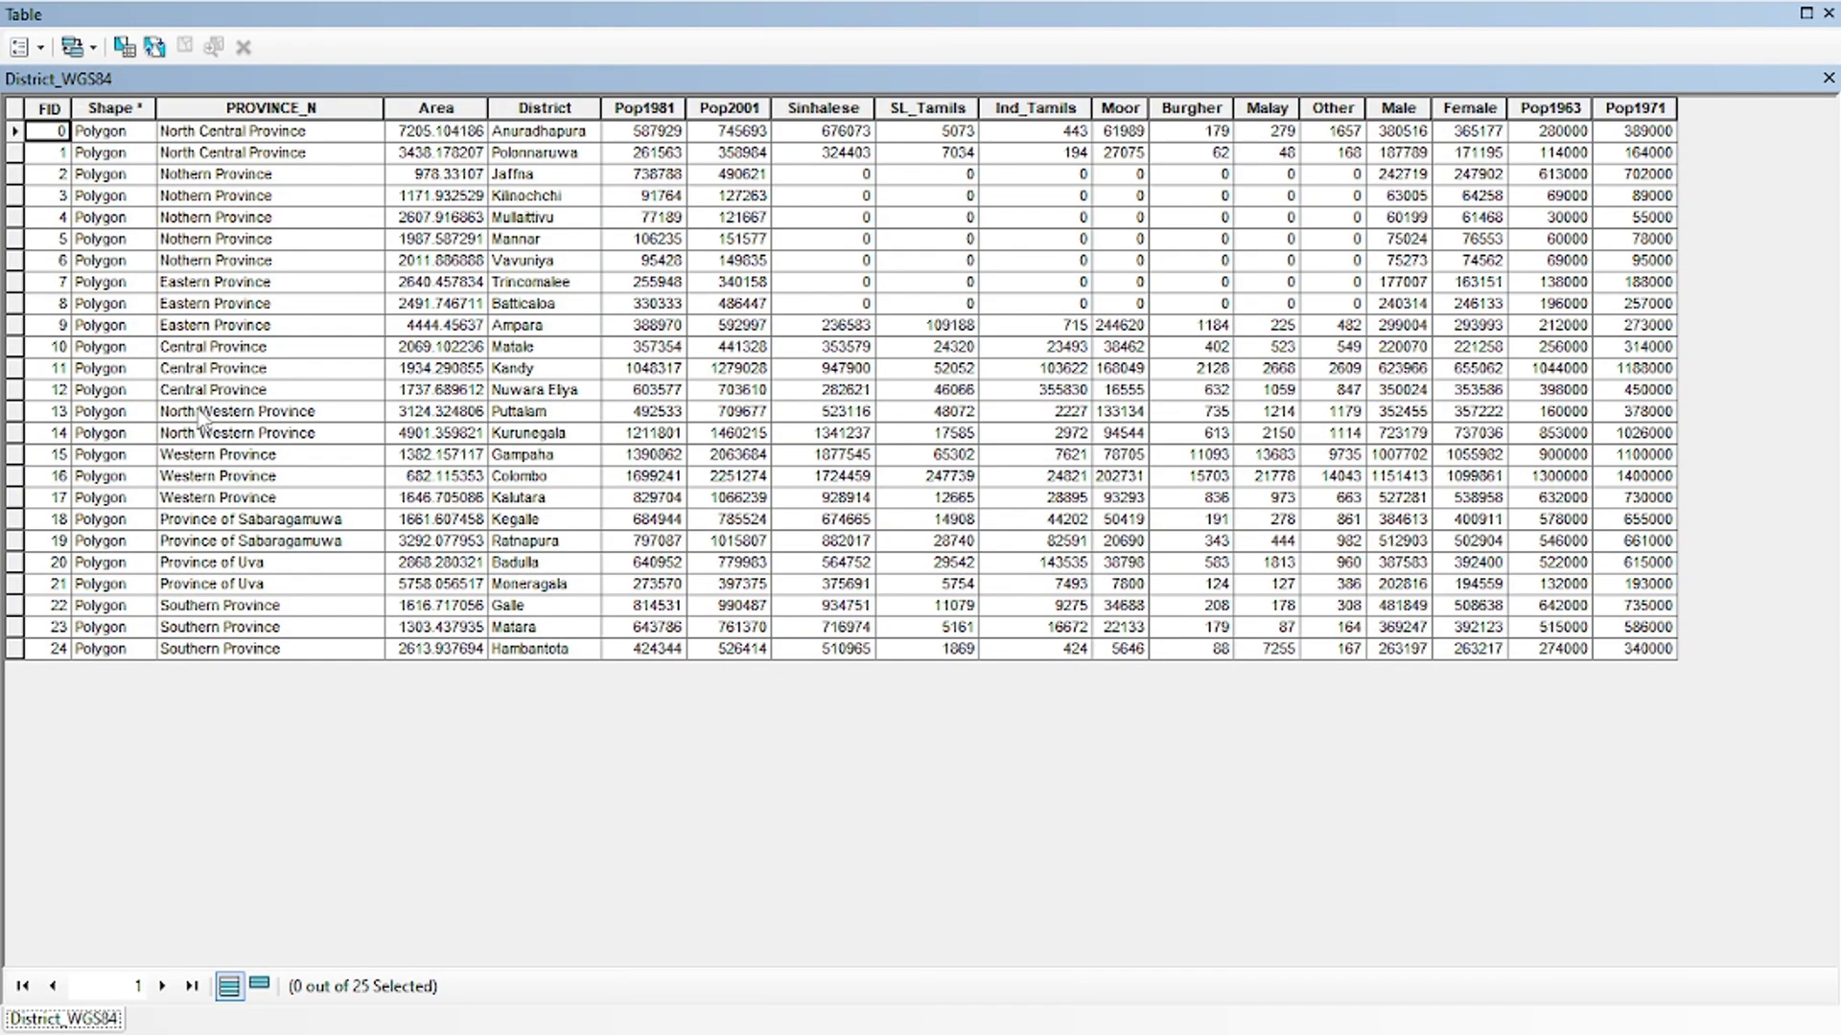
pyautogui.click(50, 108)
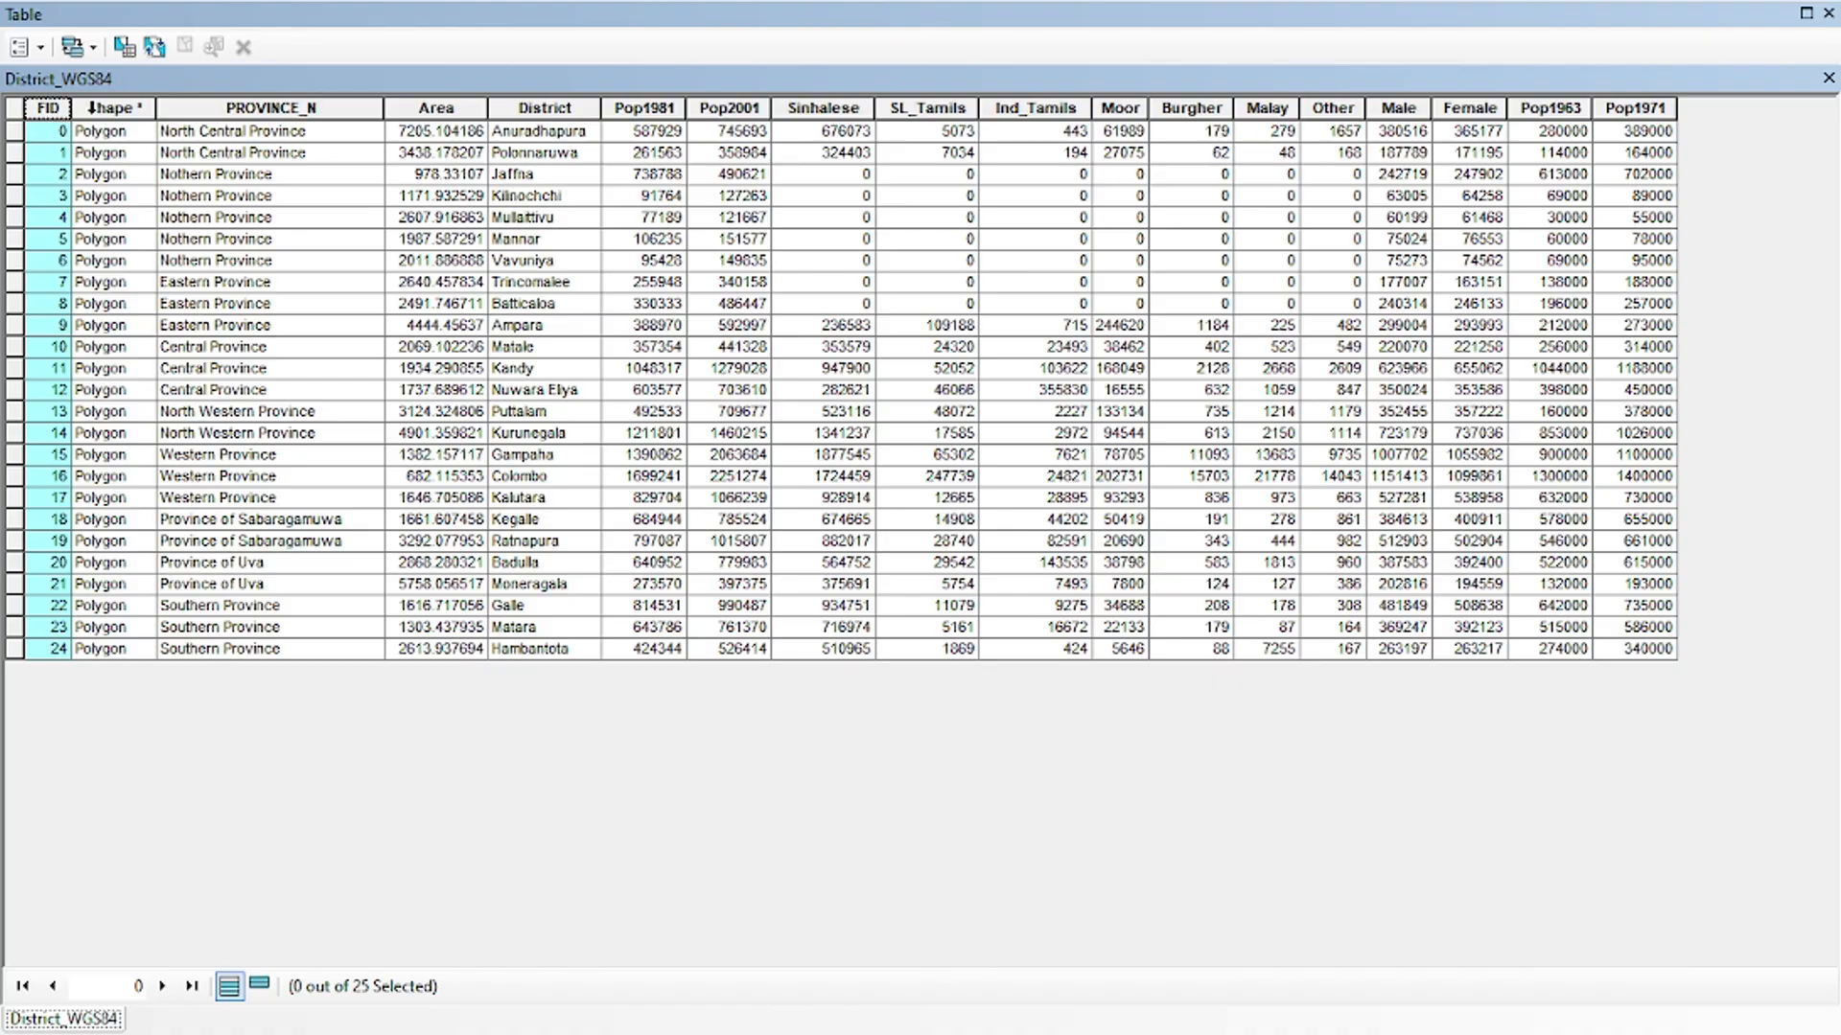
pyautogui.click(106, 108)
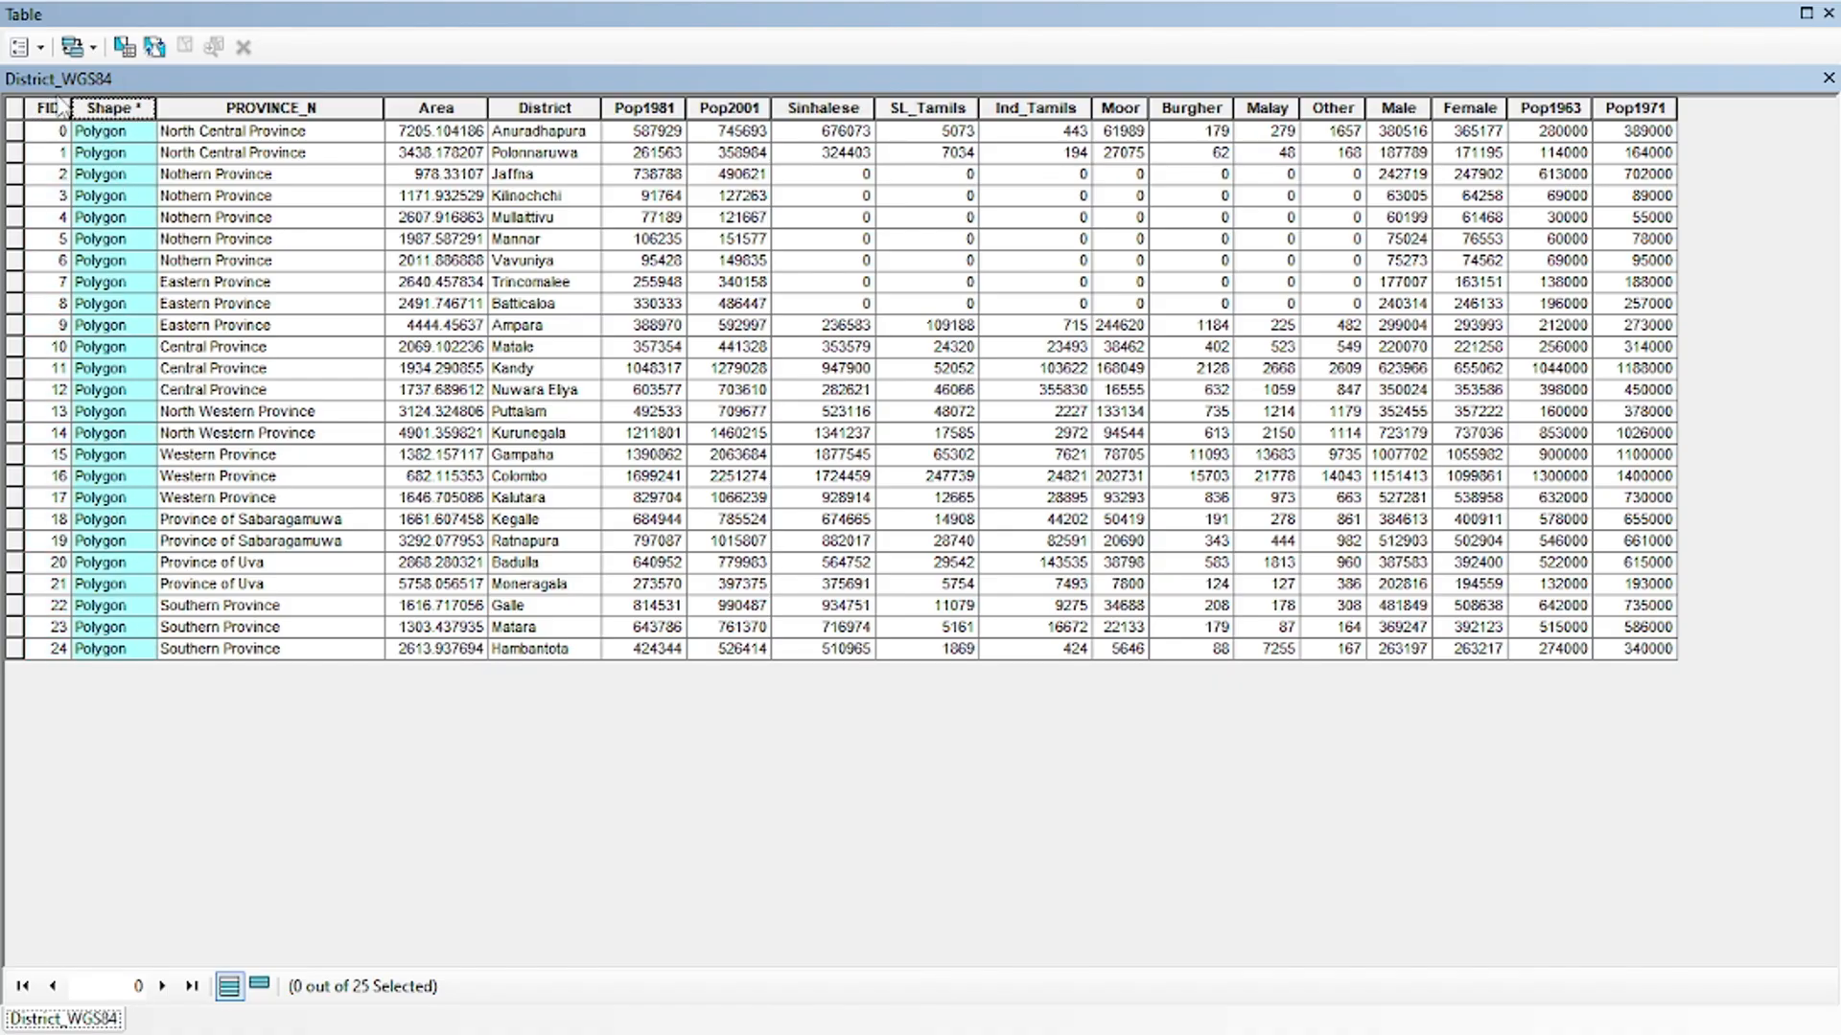
pyautogui.click(303, 105)
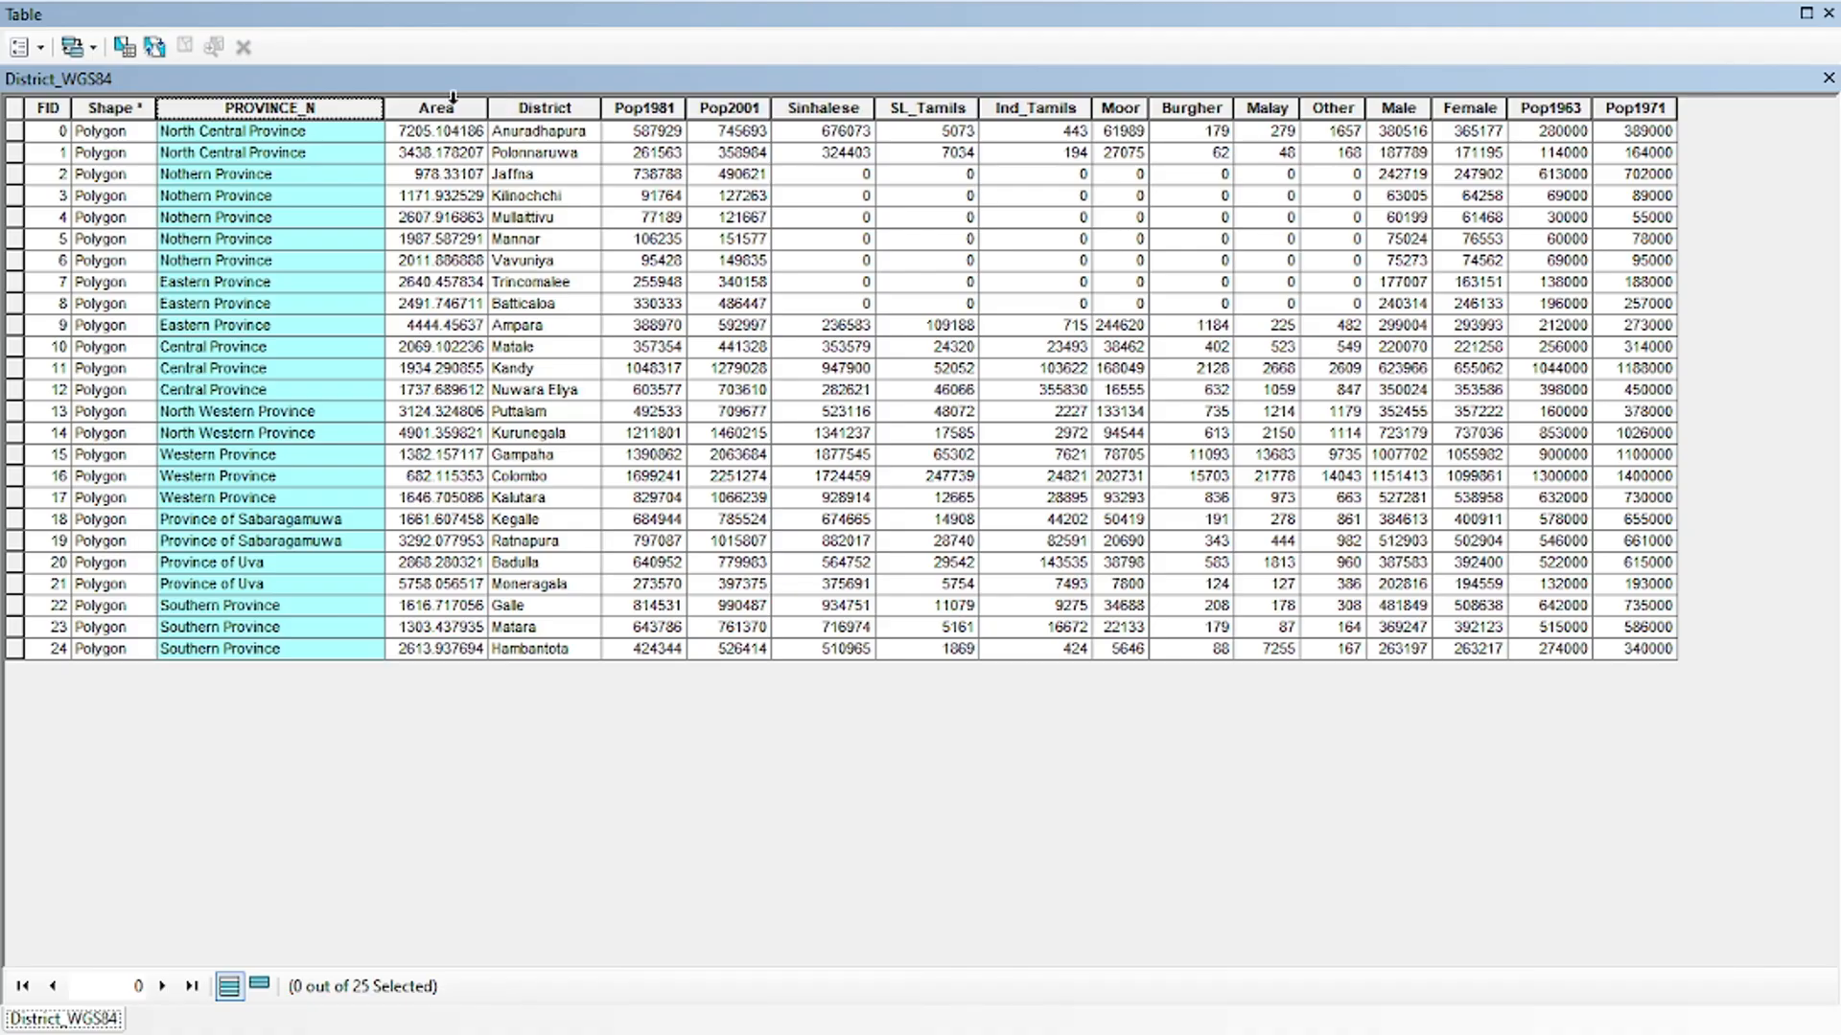
pyautogui.click(454, 110)
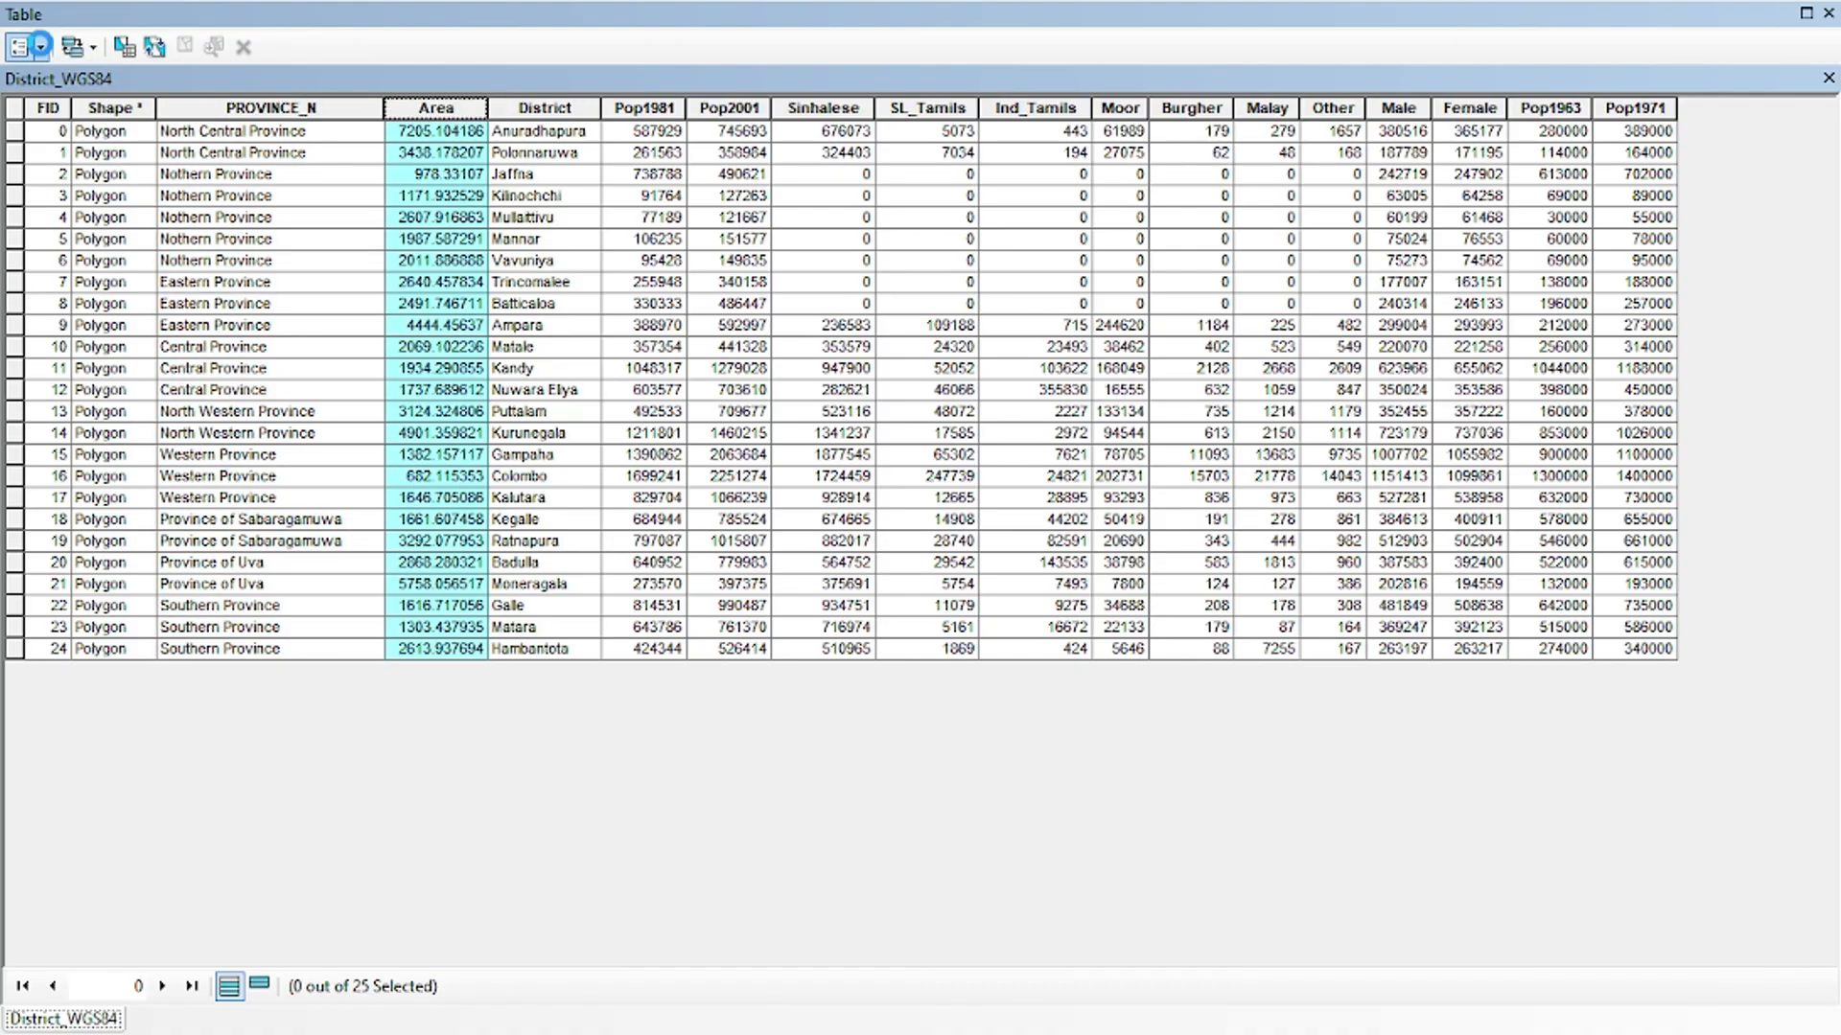
pyautogui.click(41, 48)
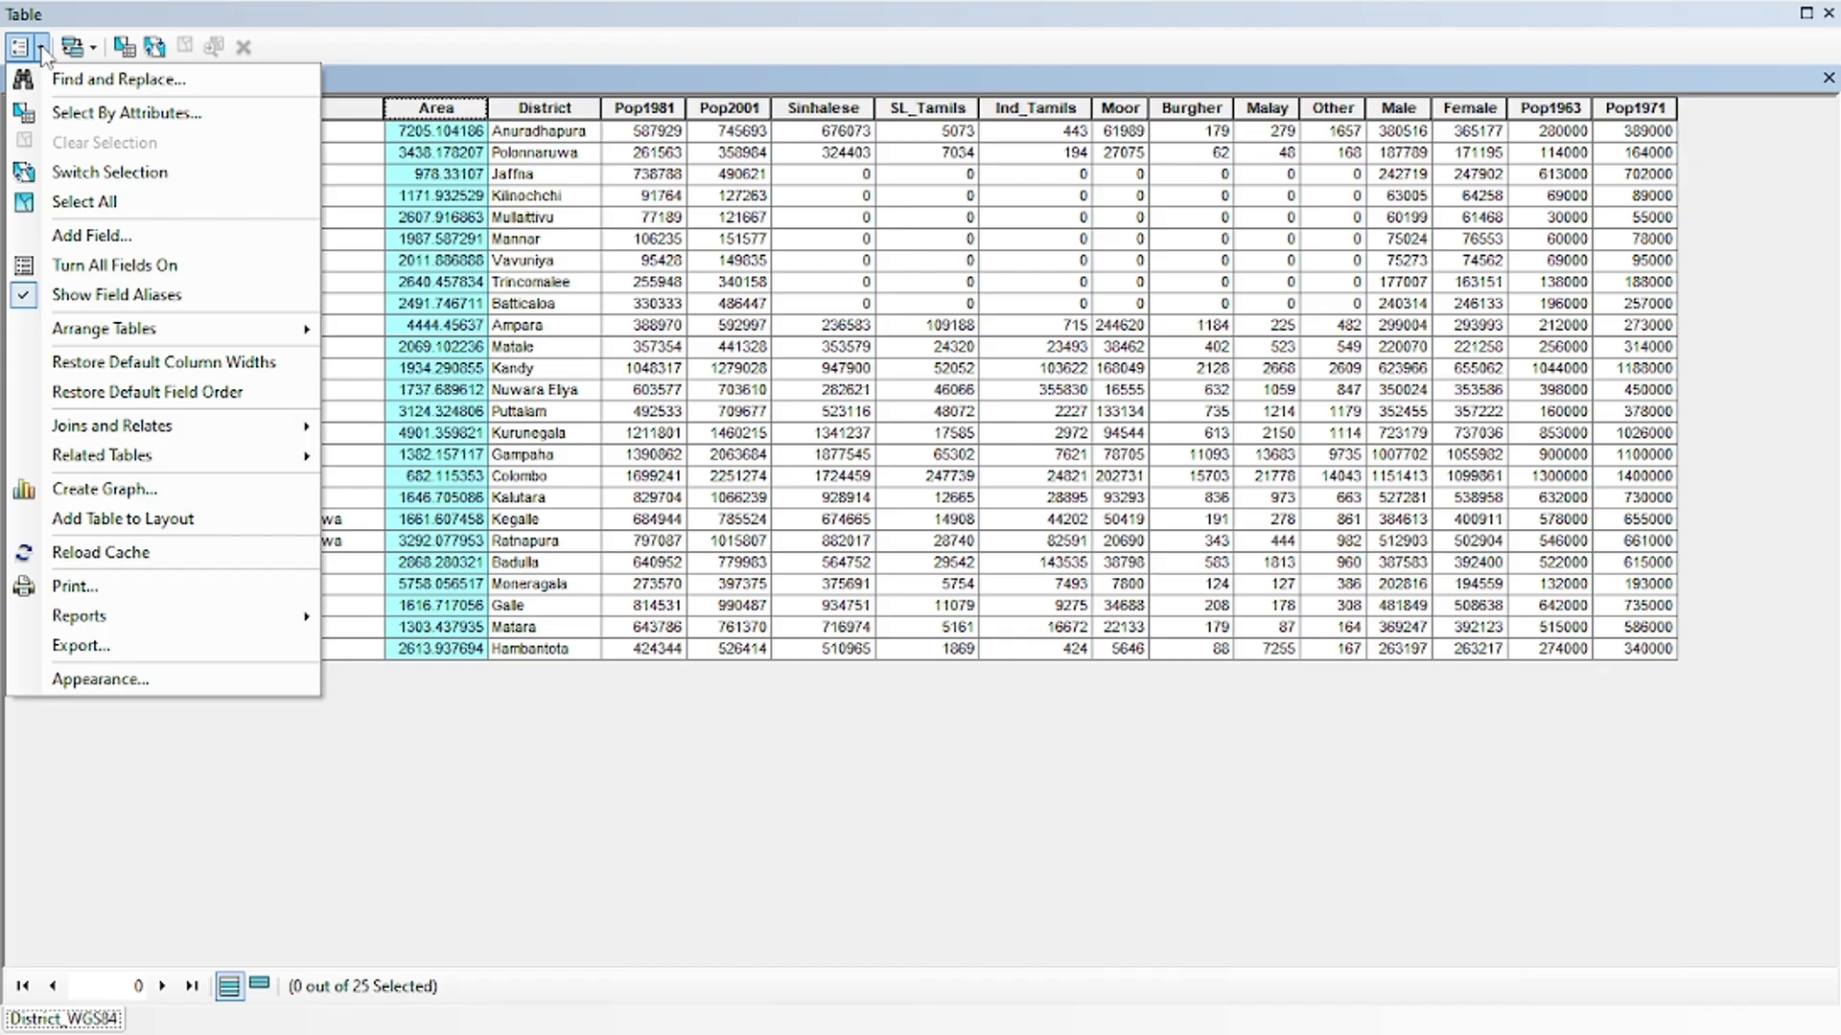
pyautogui.click(430, 134)
pyautogui.click(433, 109)
pyautogui.rightClick(436, 113)
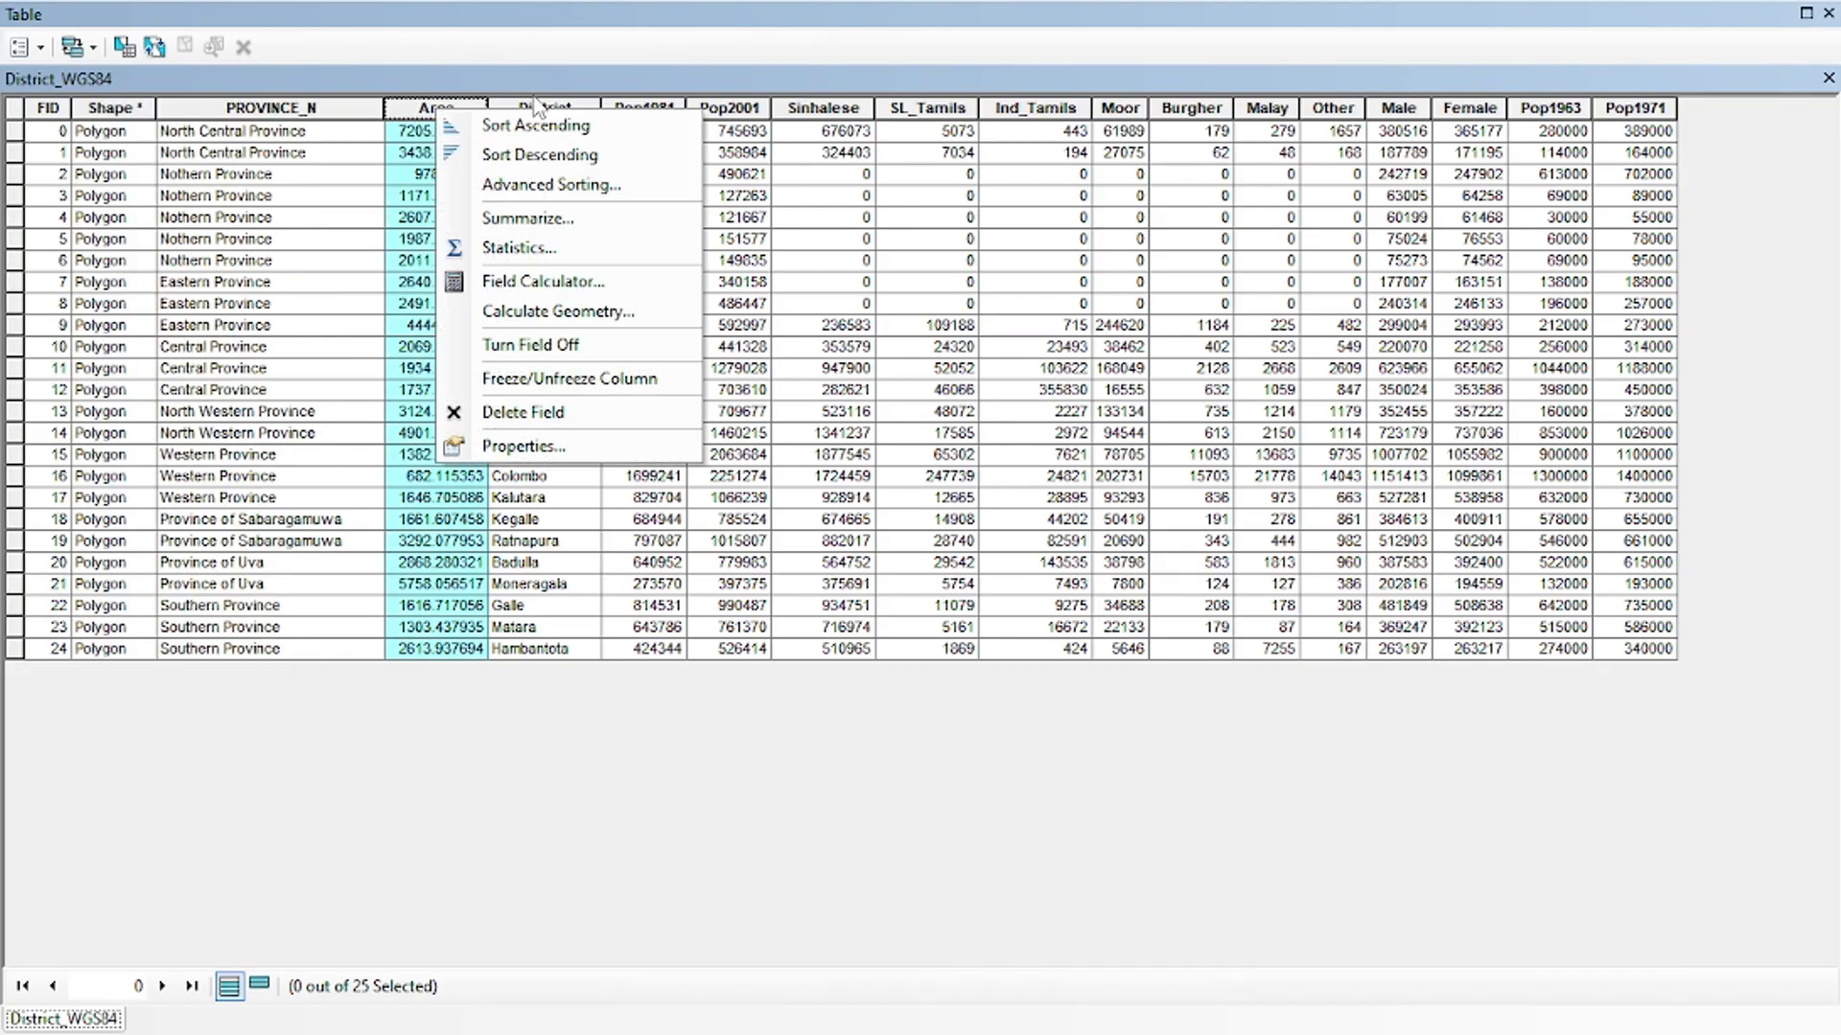
# Step: Sort the attribute table by the District field in ascending order, try descending order, and restore ascending order
pyautogui.click(542, 108)
pyautogui.rightClick(542, 106)
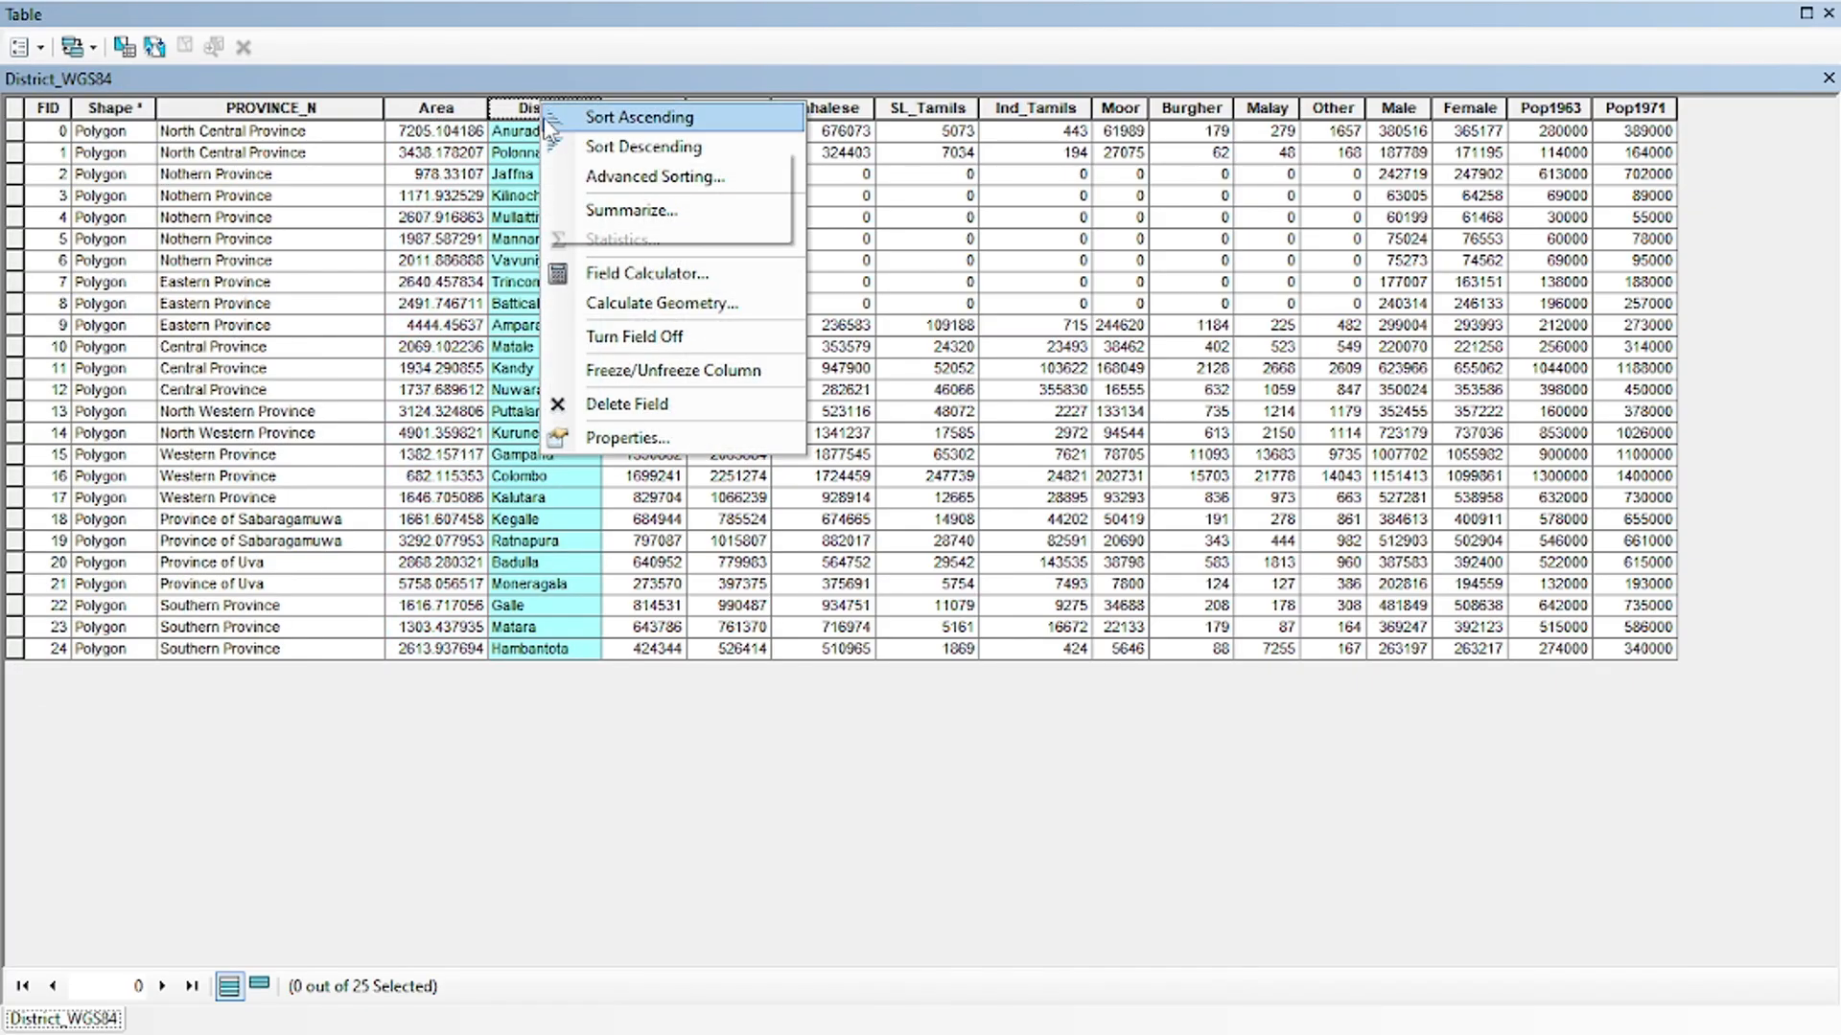
pyautogui.click(565, 119)
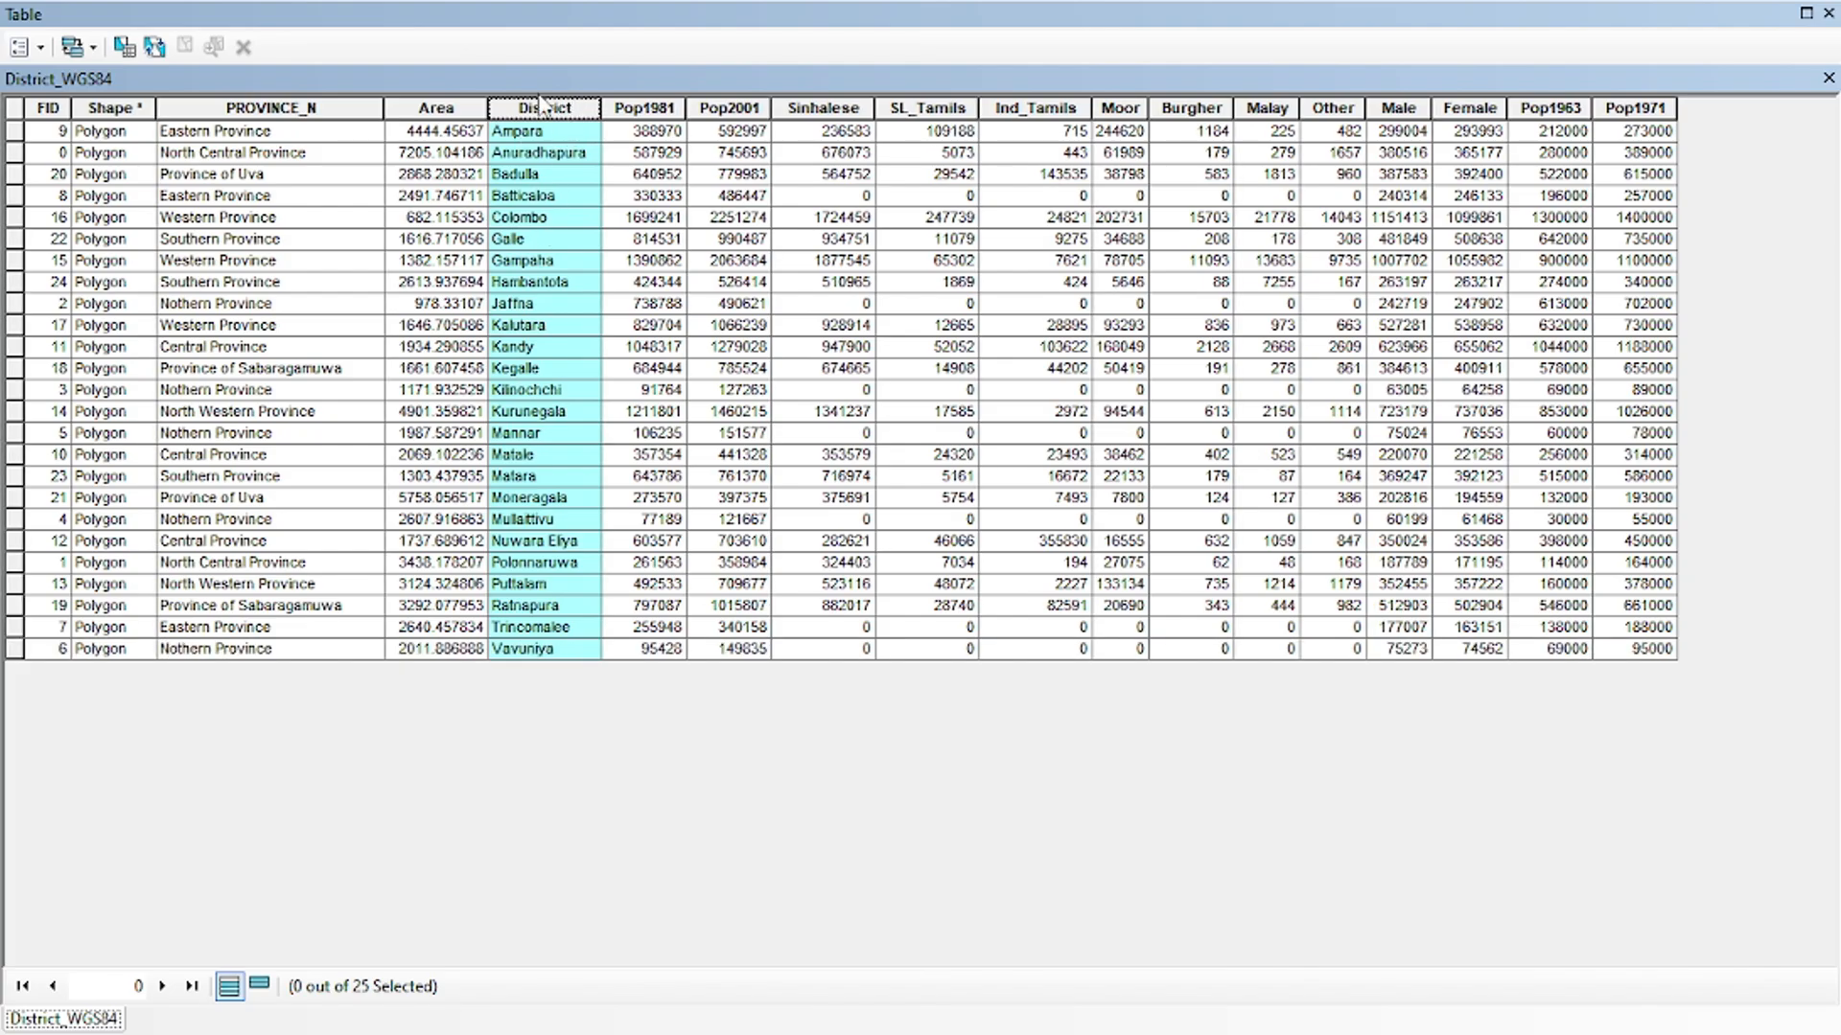
pyautogui.rightClick(550, 112)
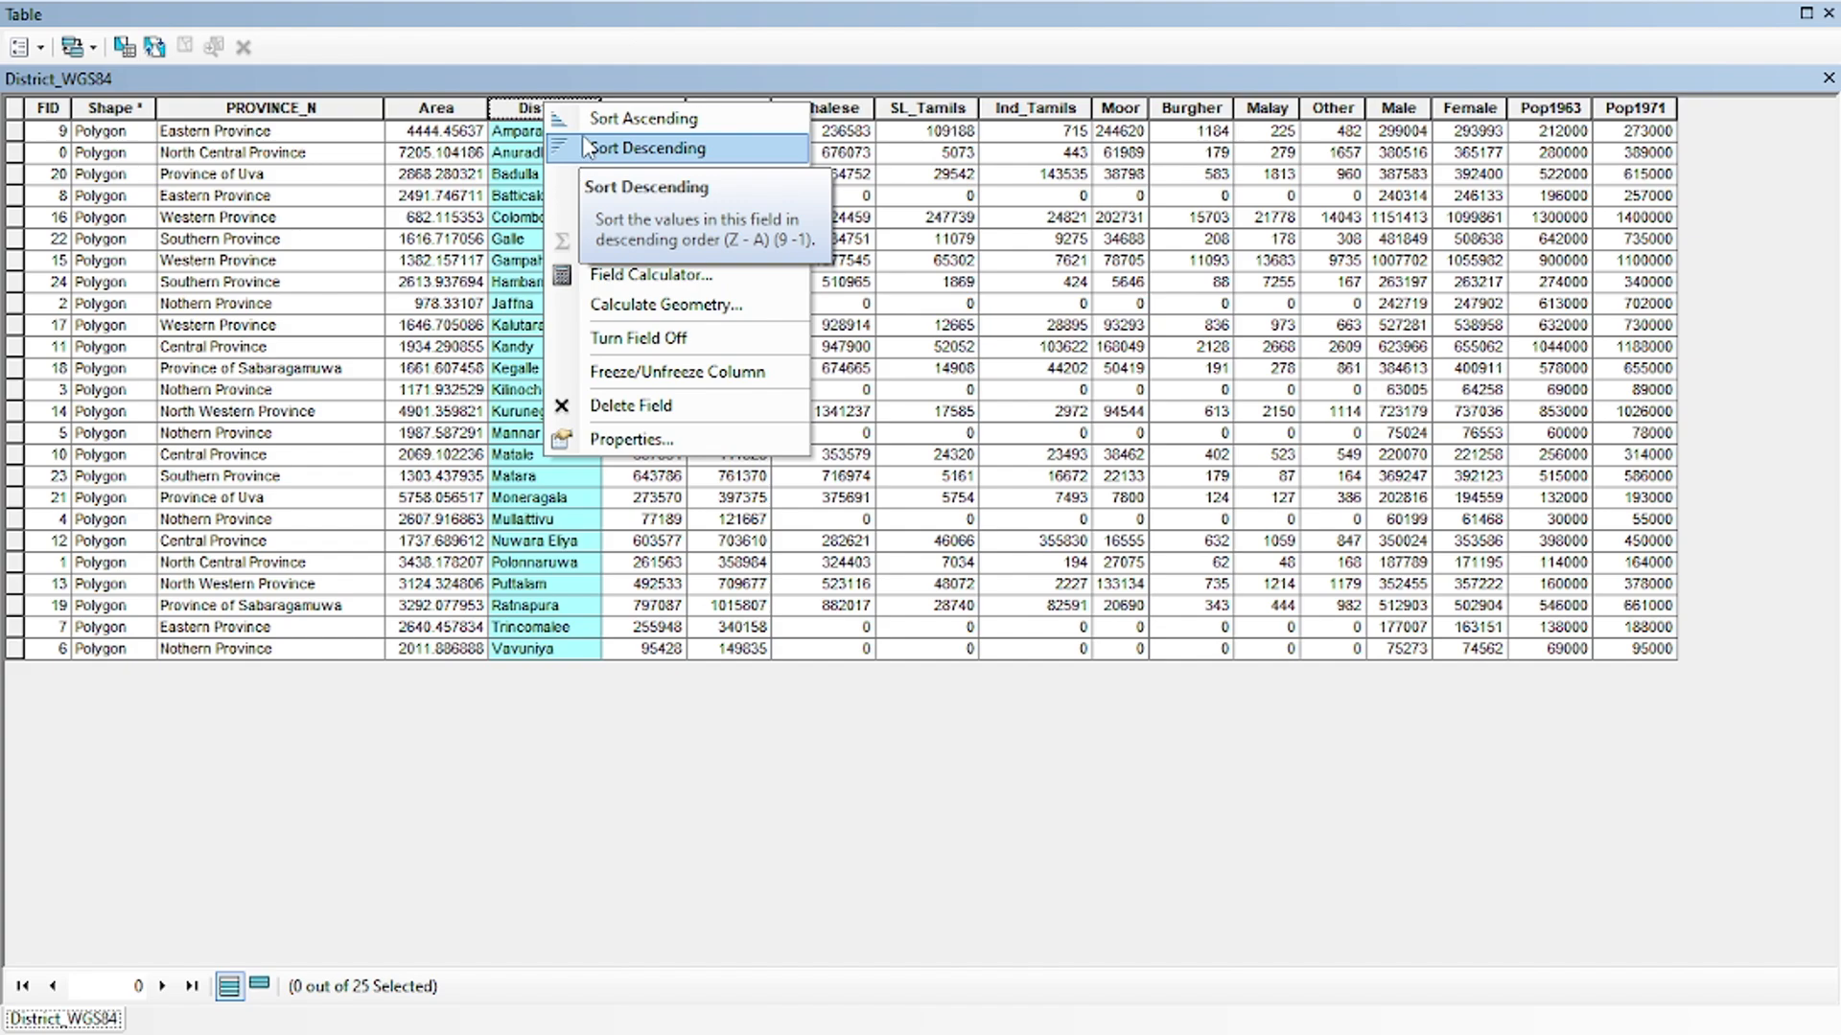
pyautogui.click(584, 147)
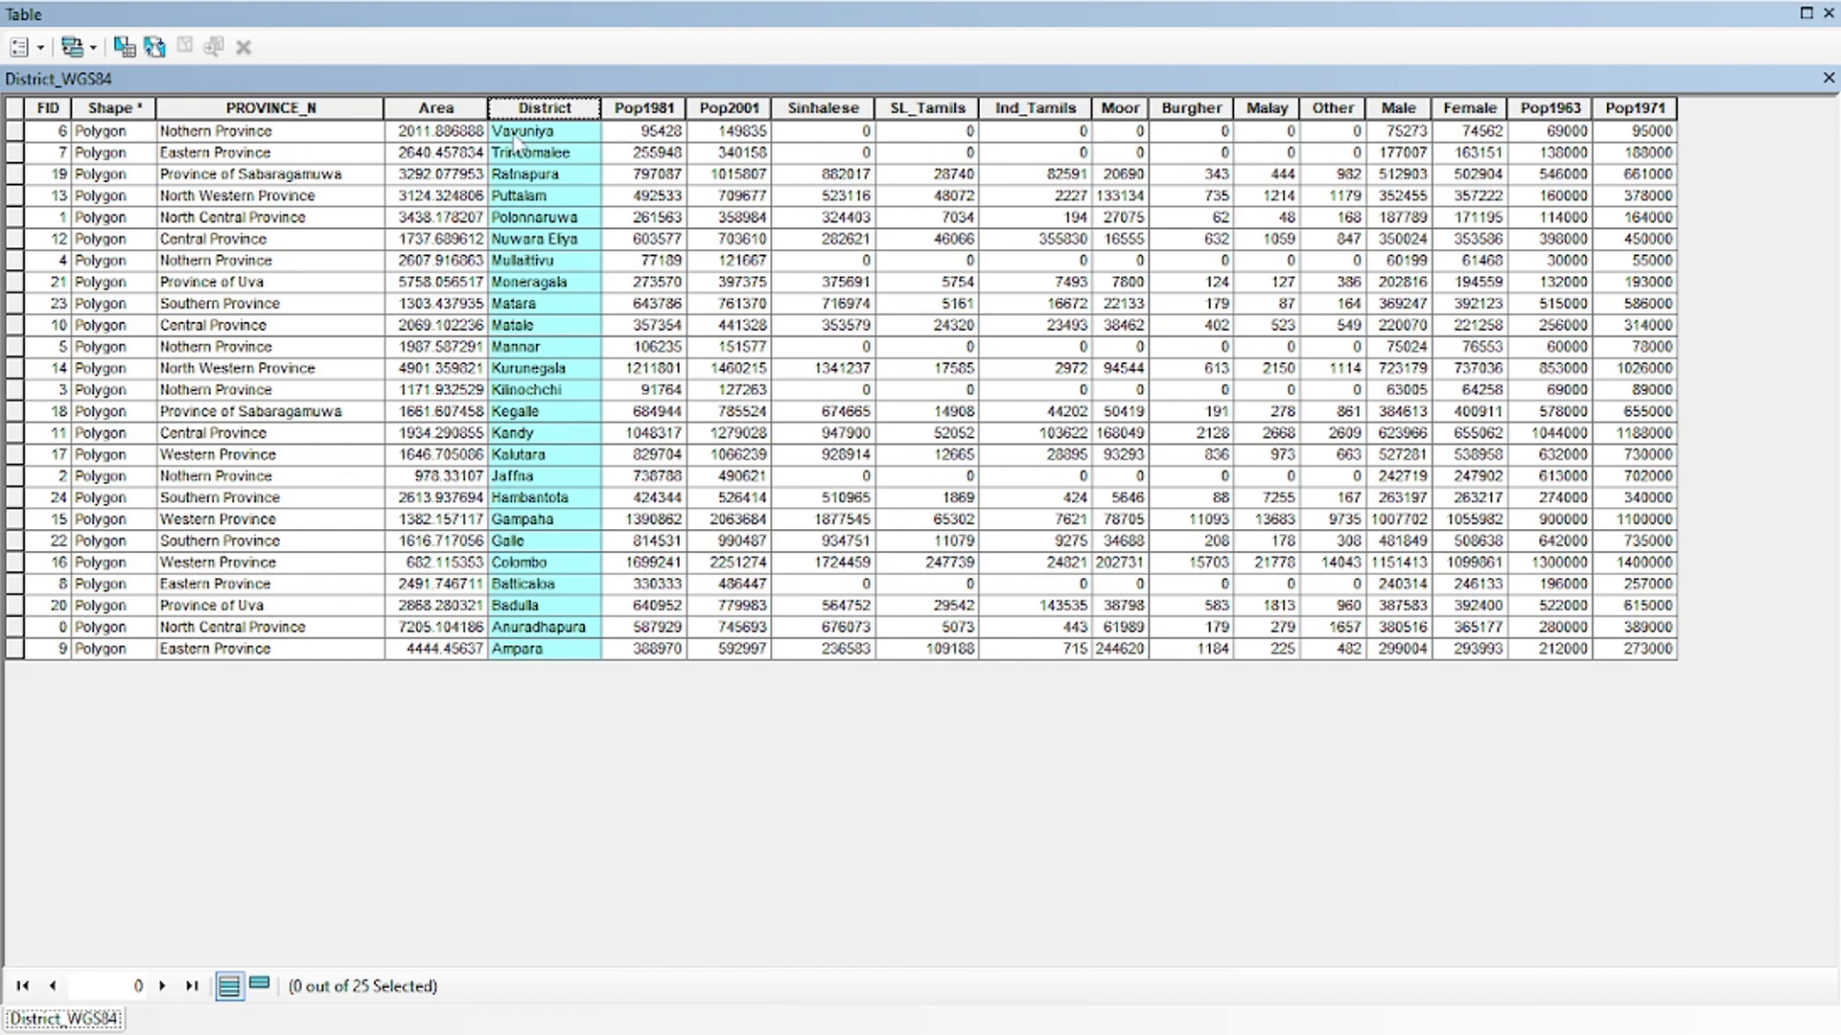
pyautogui.rightClick(539, 116)
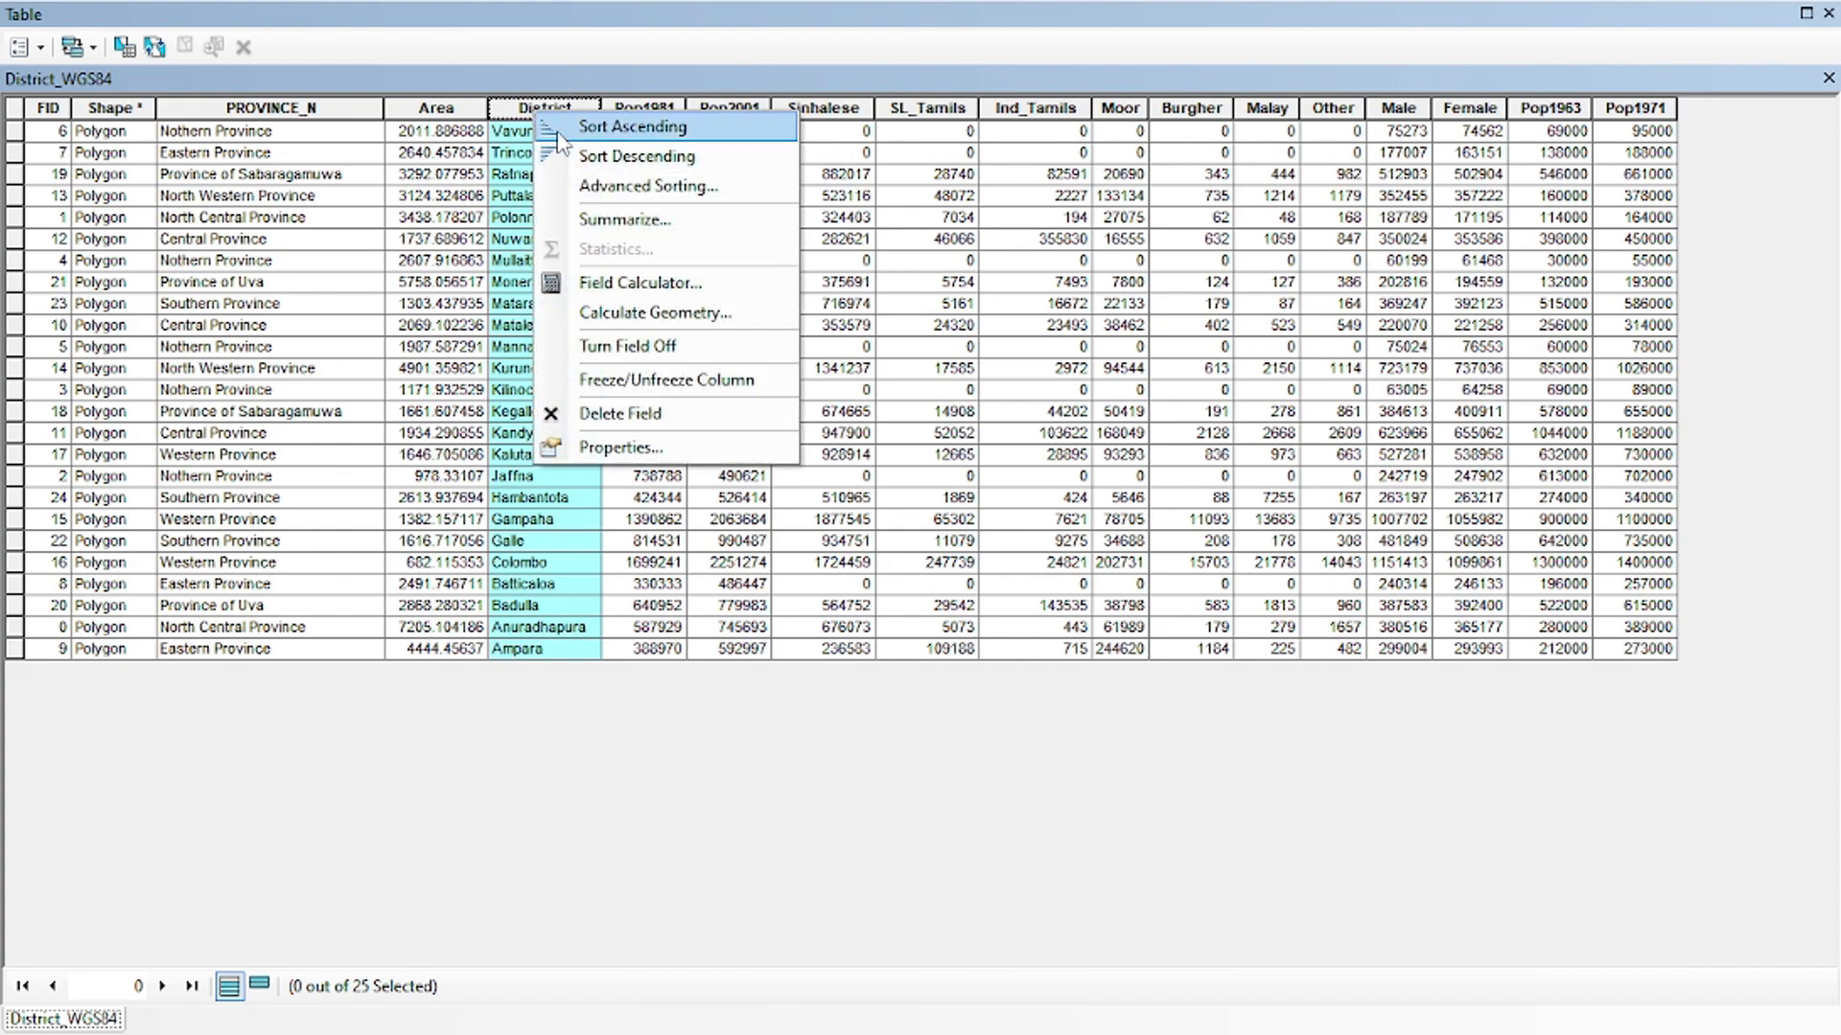
pyautogui.click(594, 127)
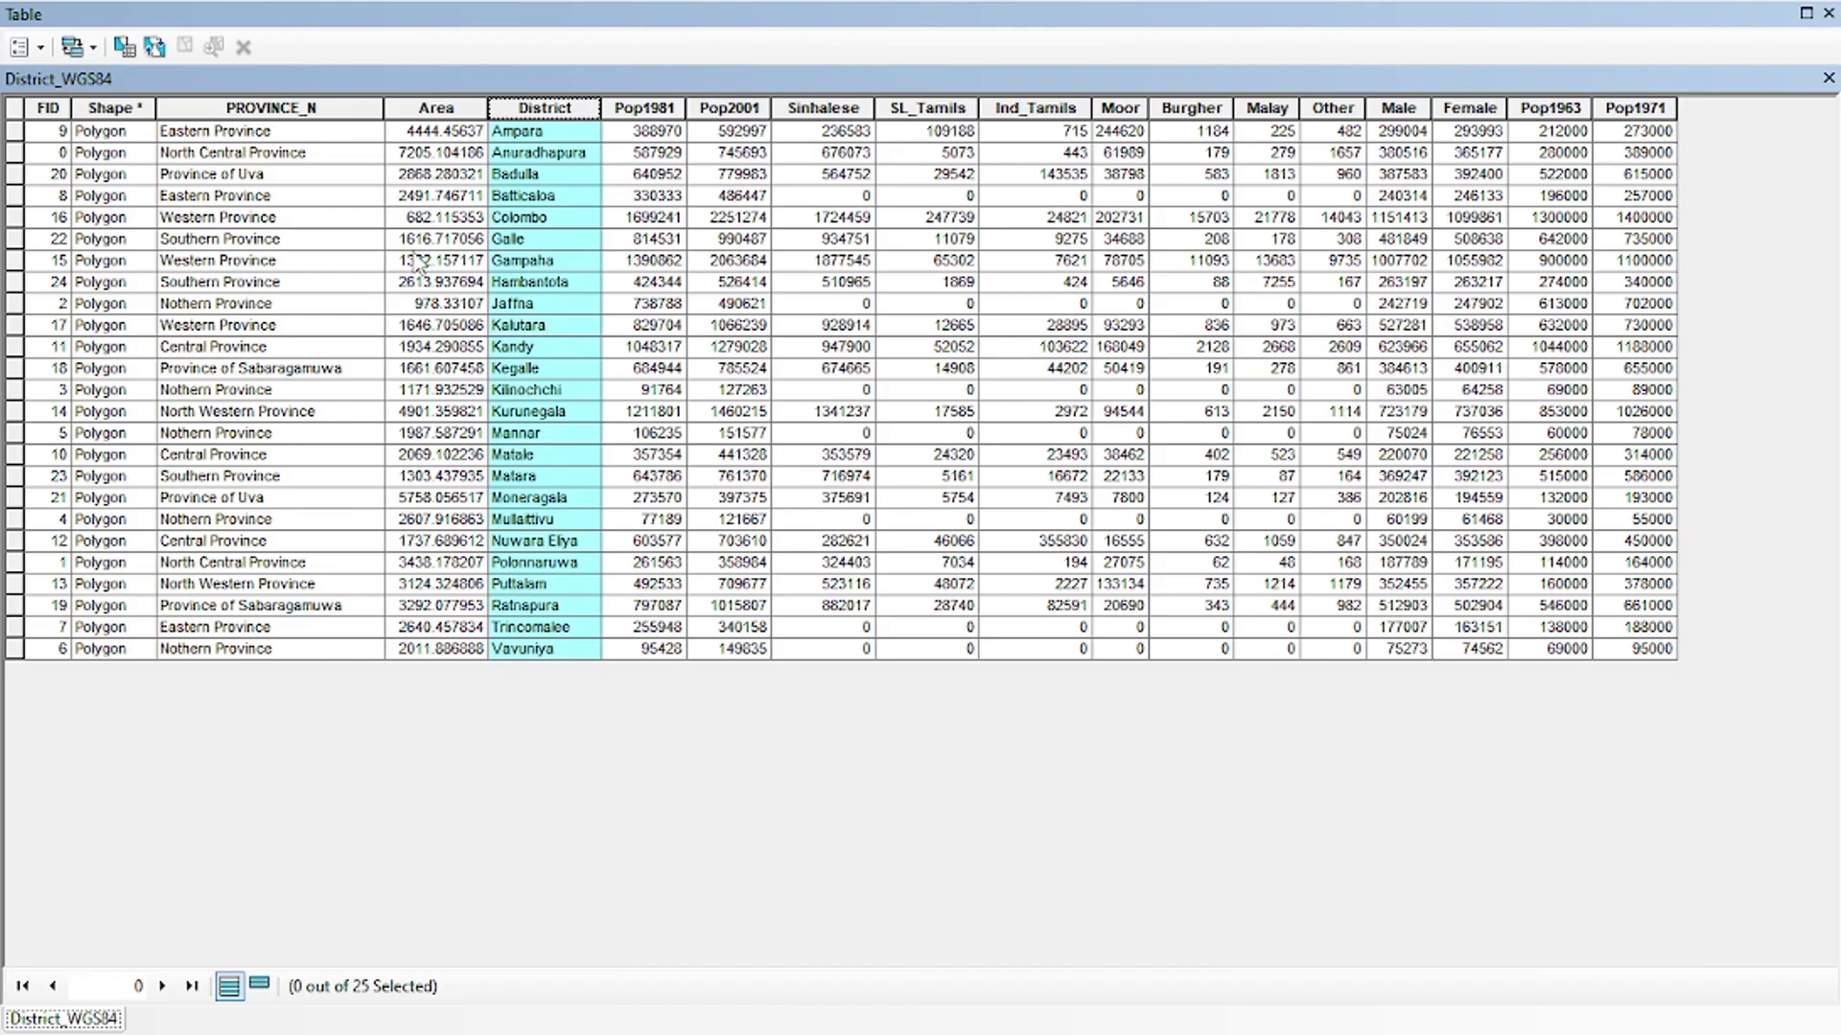
# Step: Look at the Create Graph Wizard for the District_WGS84 table and close it without creating a graph
pyautogui.rightClick(534, 107)
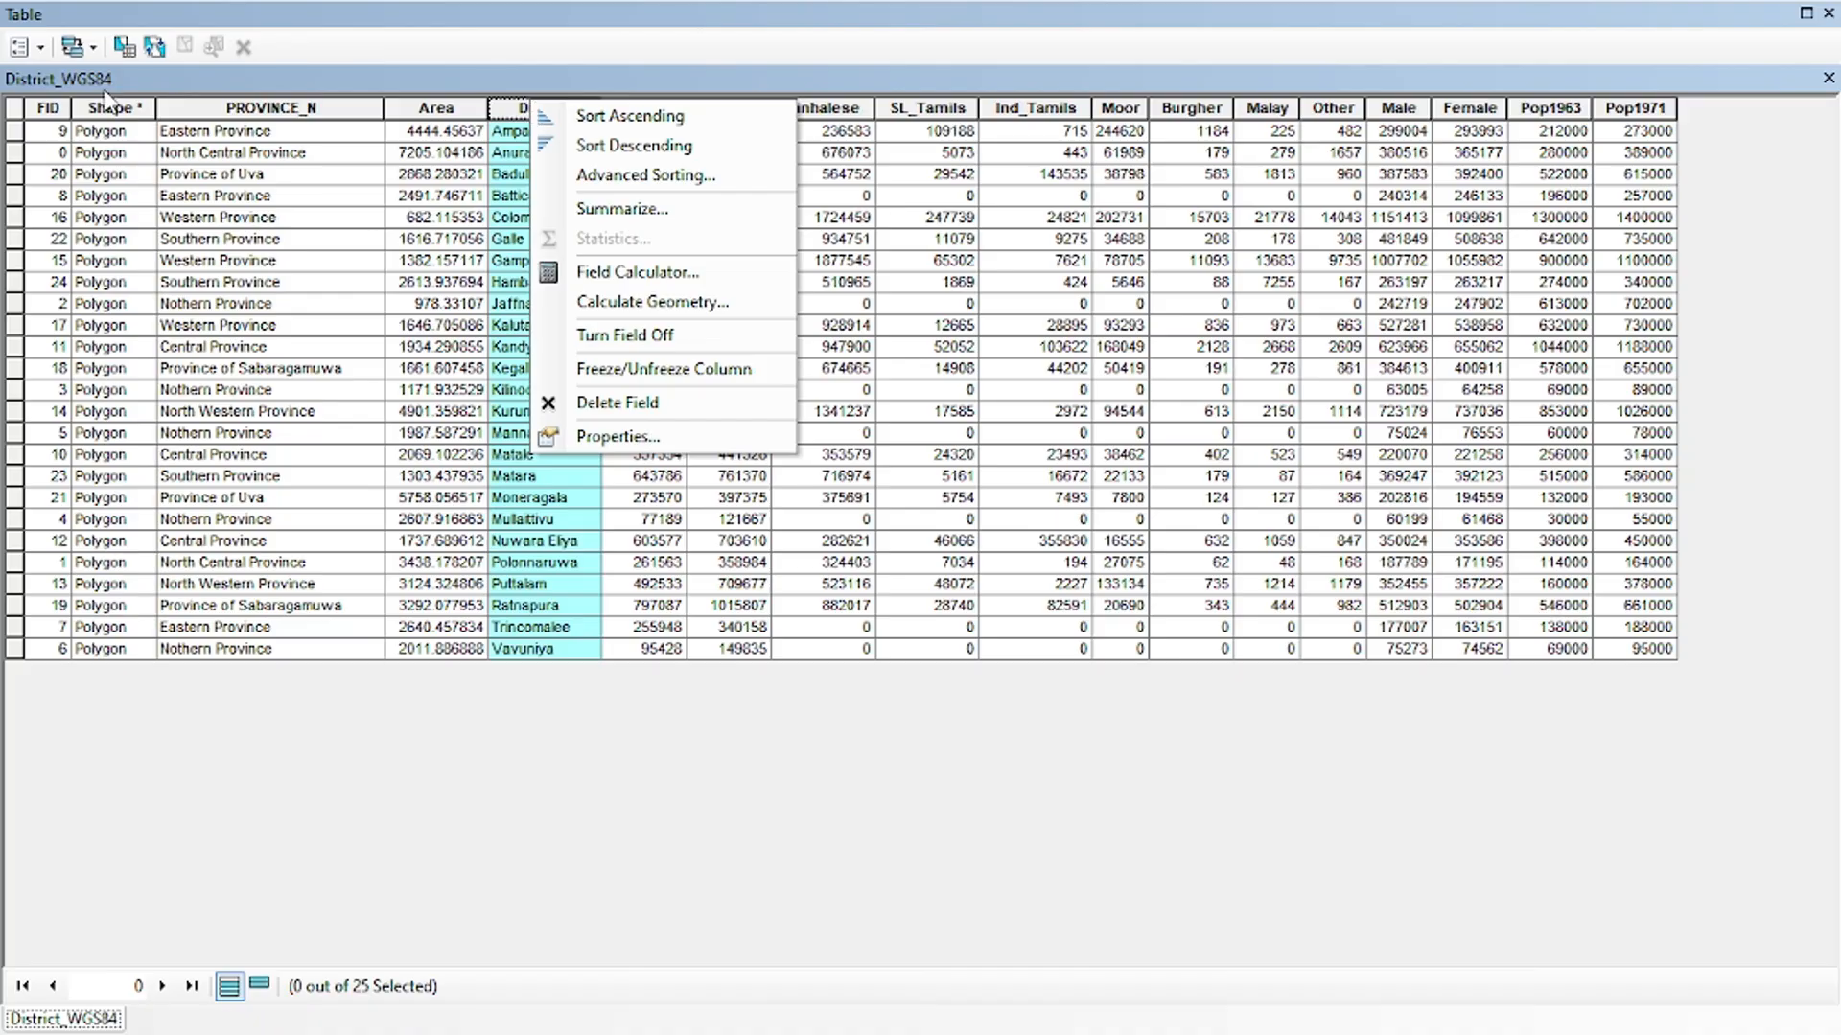
pyautogui.click(38, 48)
pyautogui.click(39, 48)
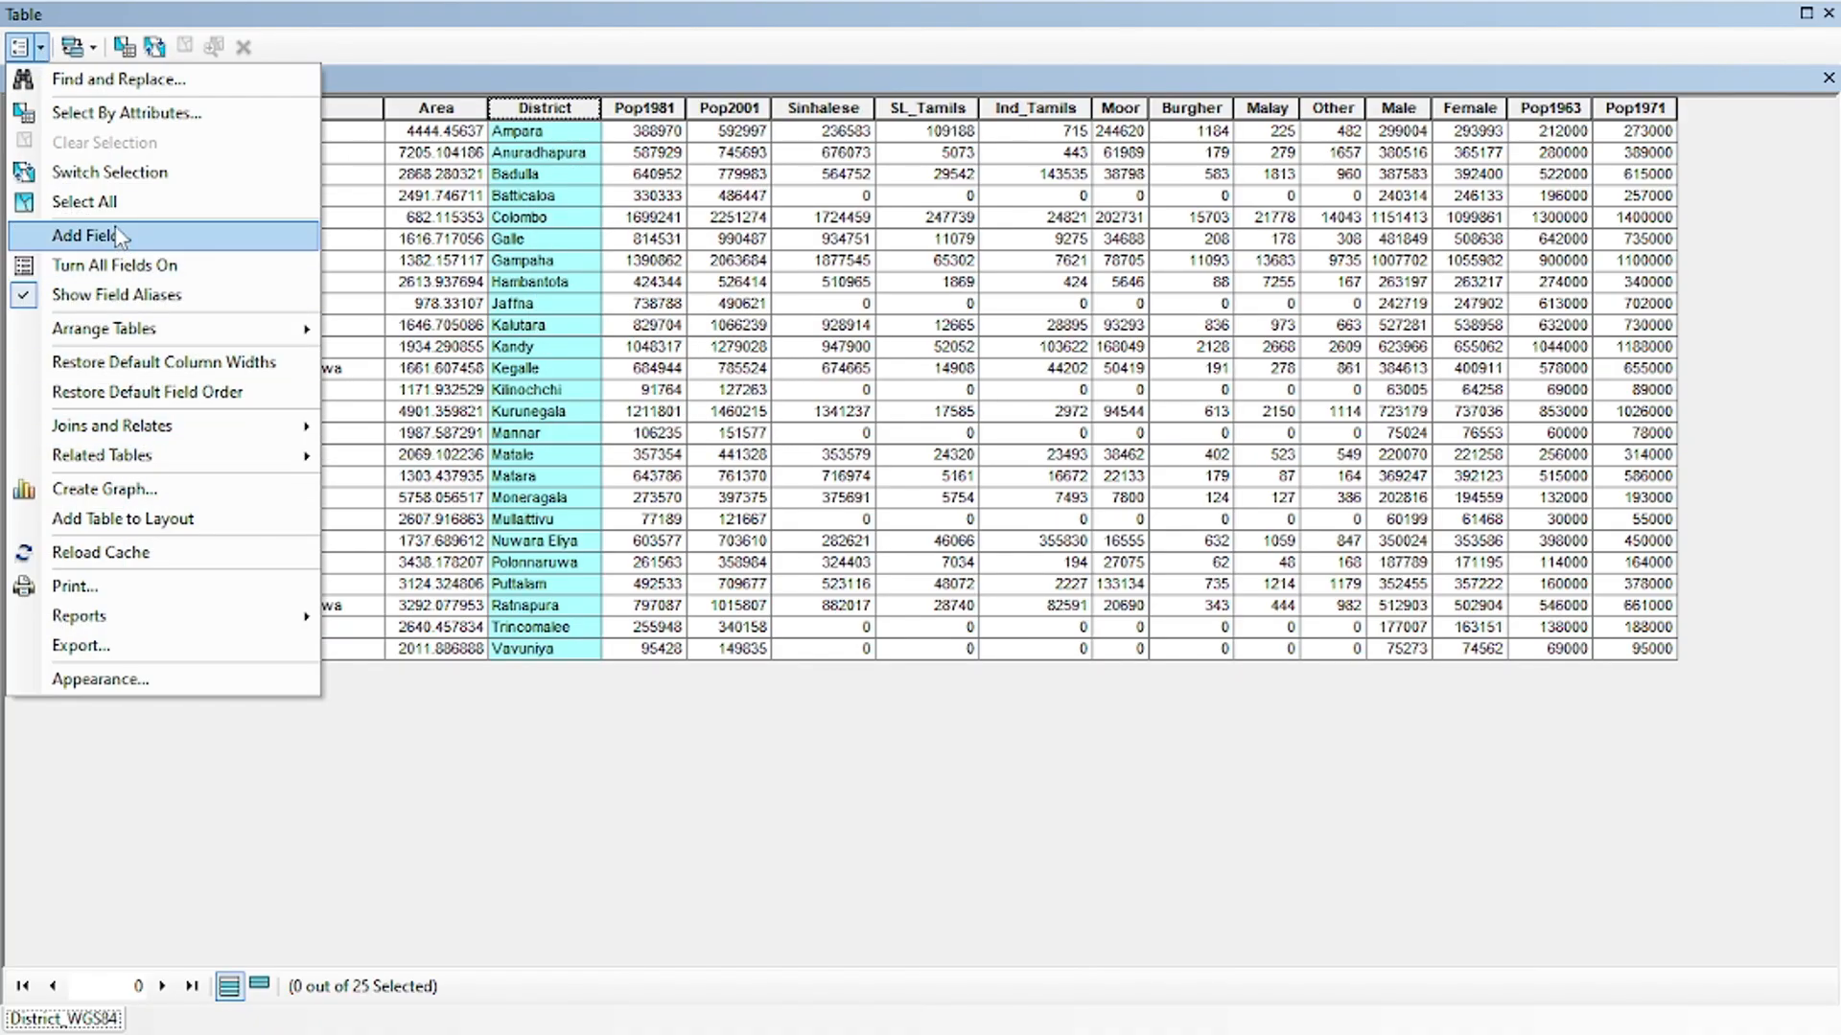
pyautogui.click(101, 490)
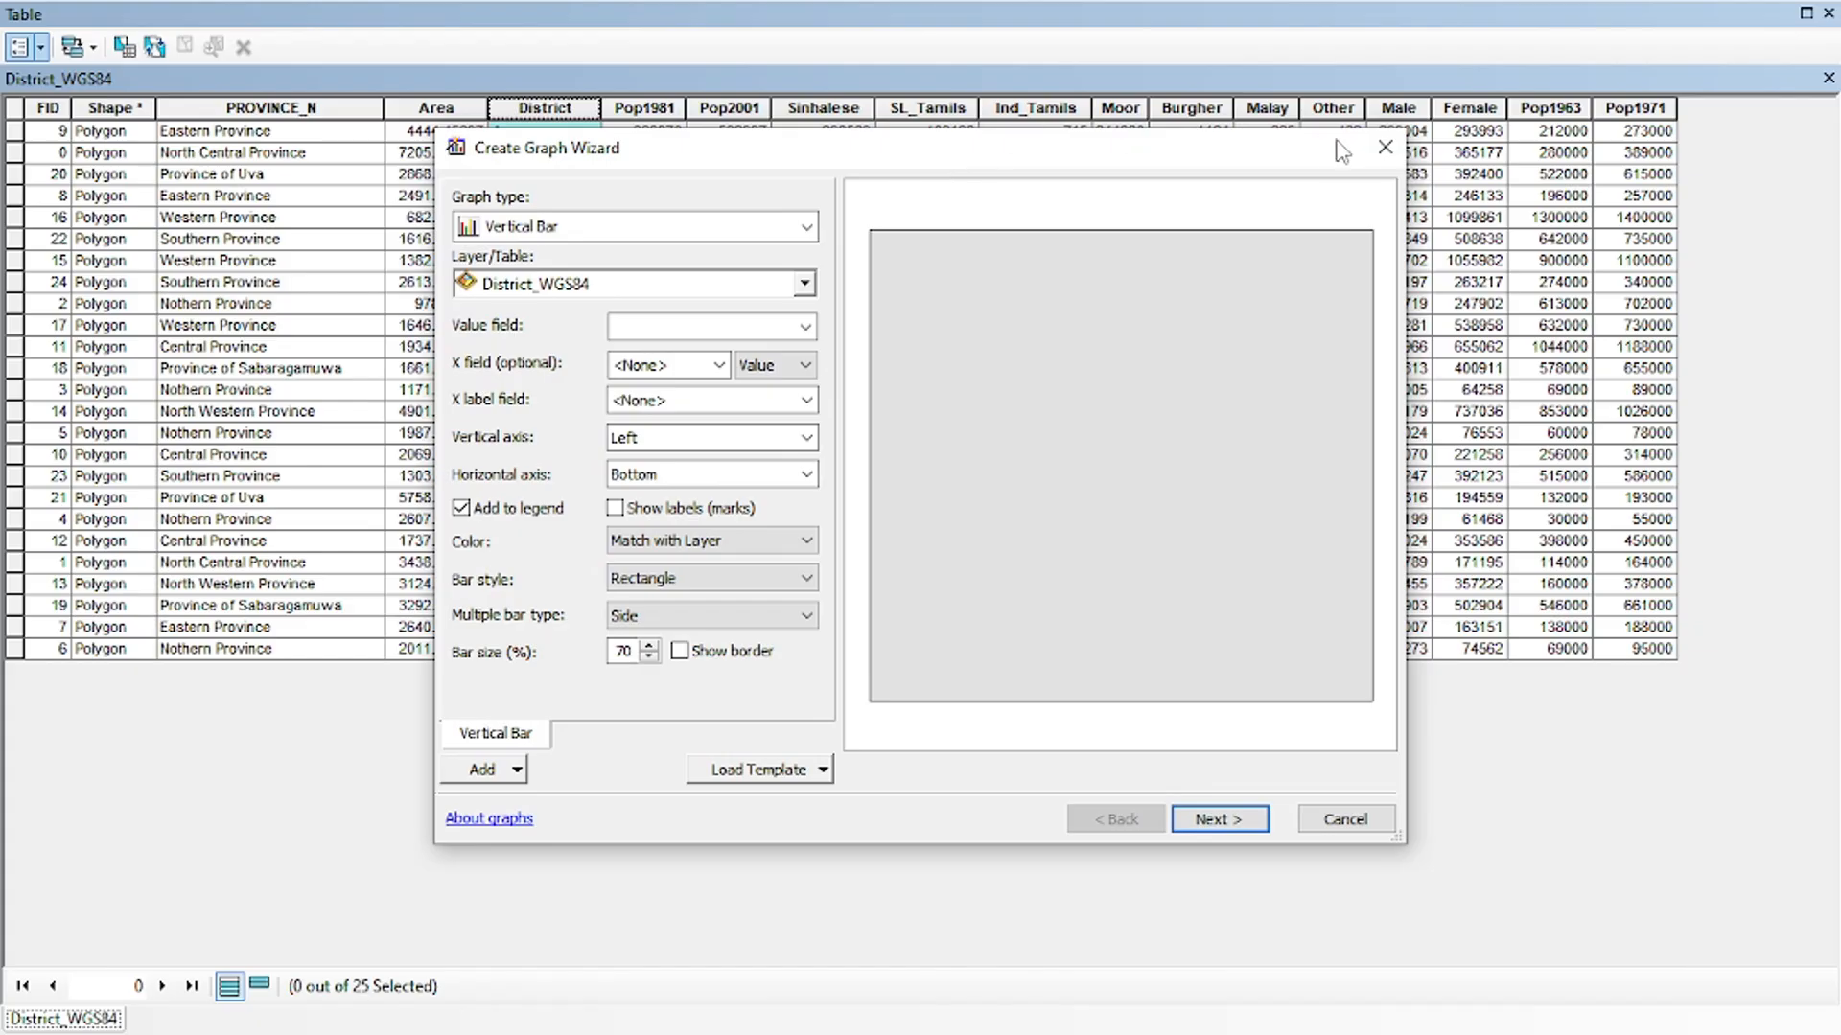
pyautogui.click(1384, 147)
pyautogui.click(33, 50)
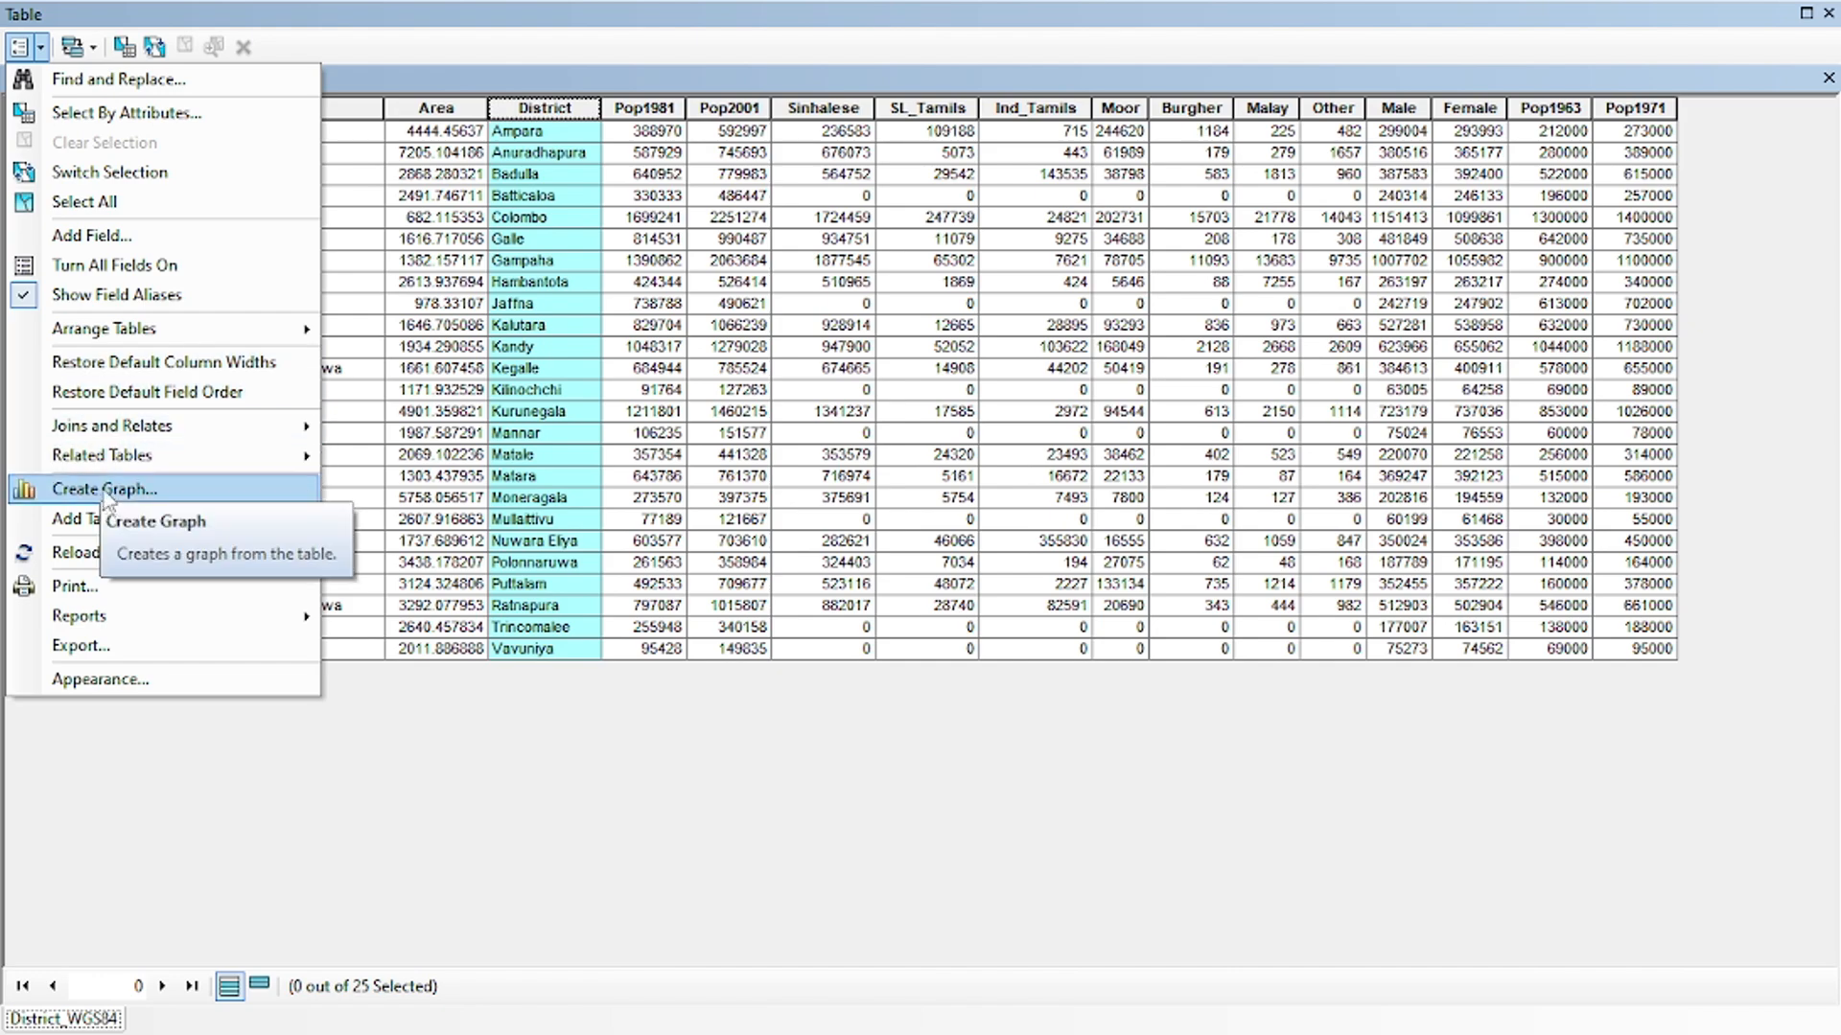
# Step: Review the District field's name, alias, type and length in its field properties and close them unchanged
pyautogui.rightClick(534, 417)
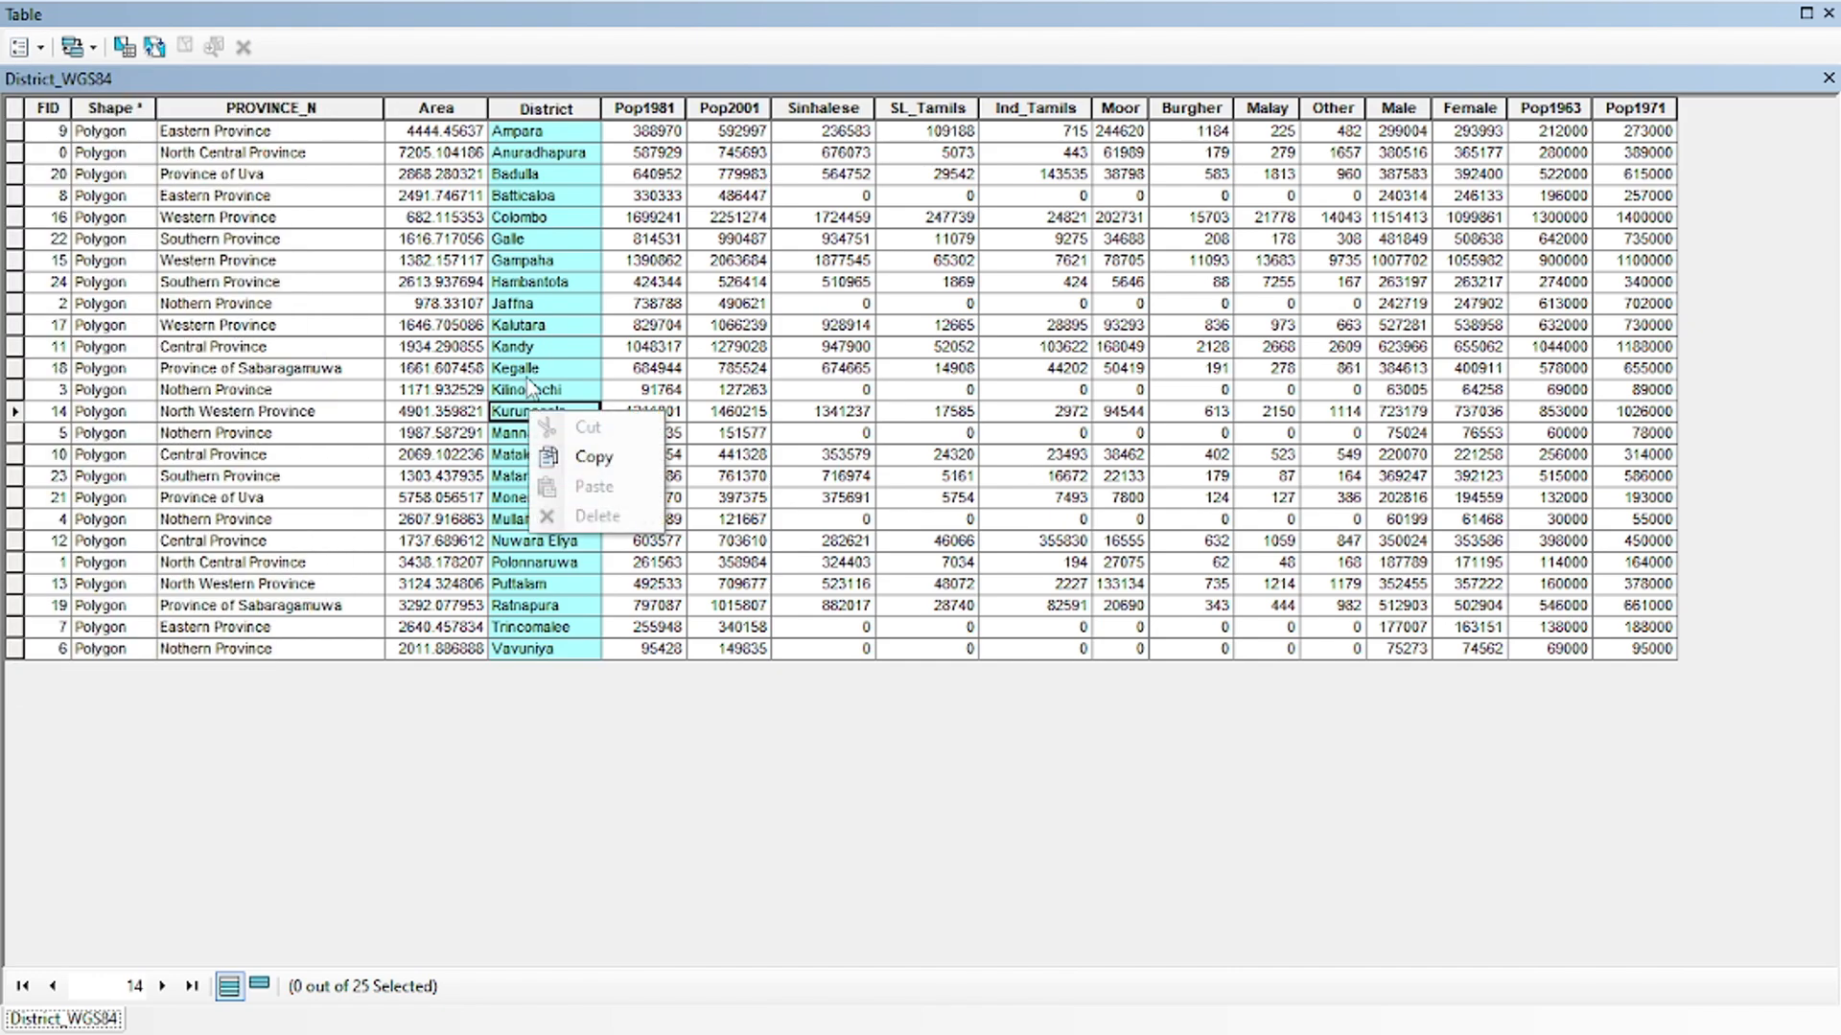
pyautogui.rightClick(520, 264)
pyautogui.click(559, 110)
pyautogui.rightClick(559, 113)
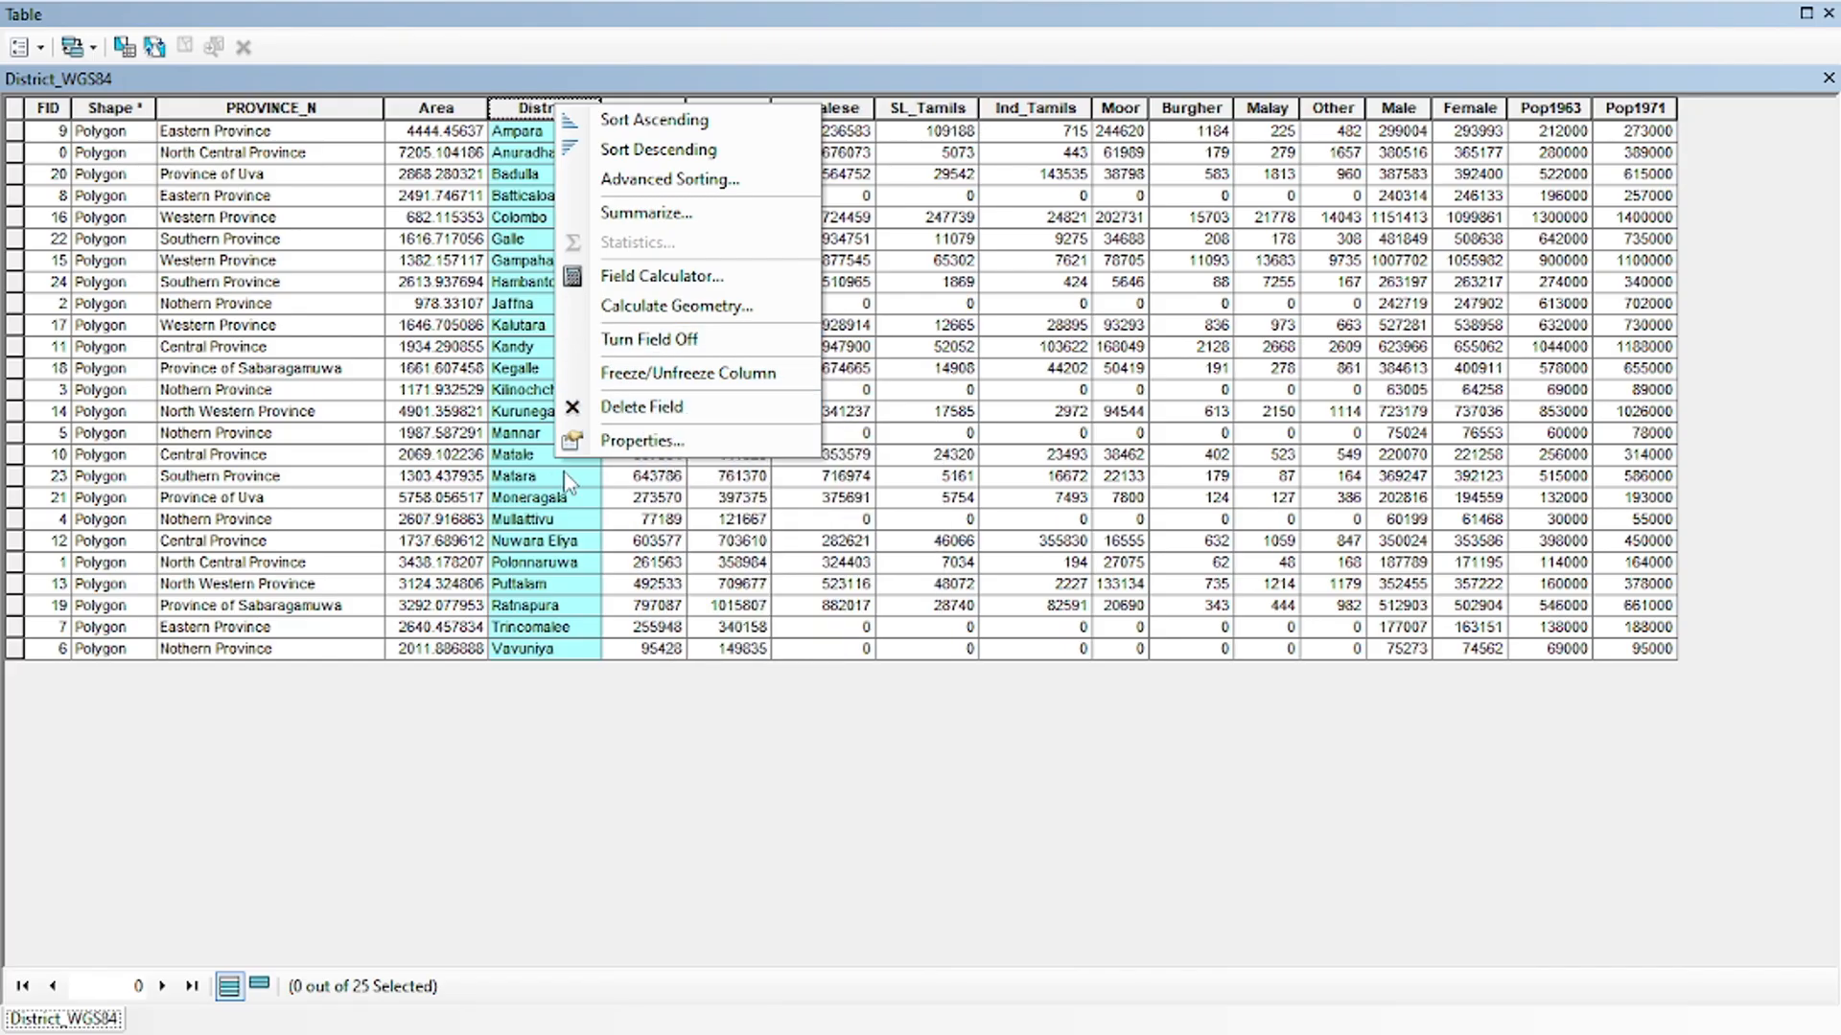
pyautogui.click(654, 441)
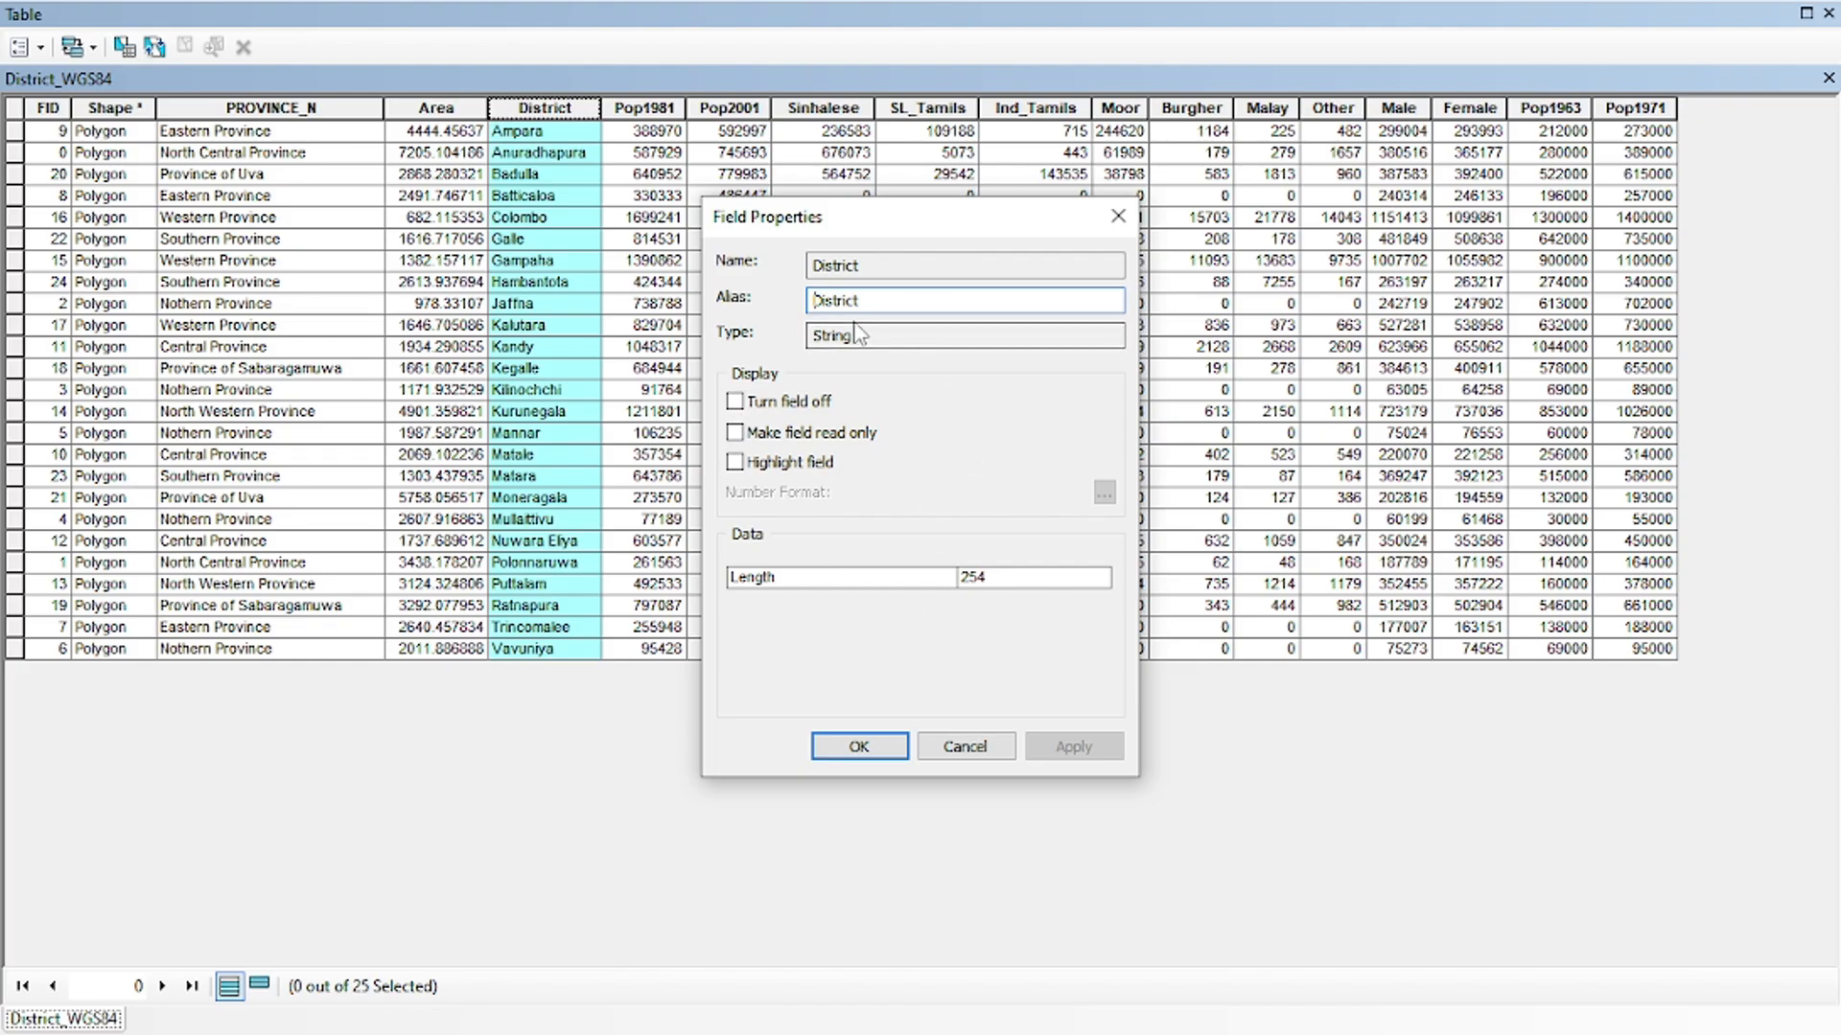
pyautogui.moveTo(873, 266); pyautogui.dragTo(850, 319)
pyautogui.click(1117, 215)
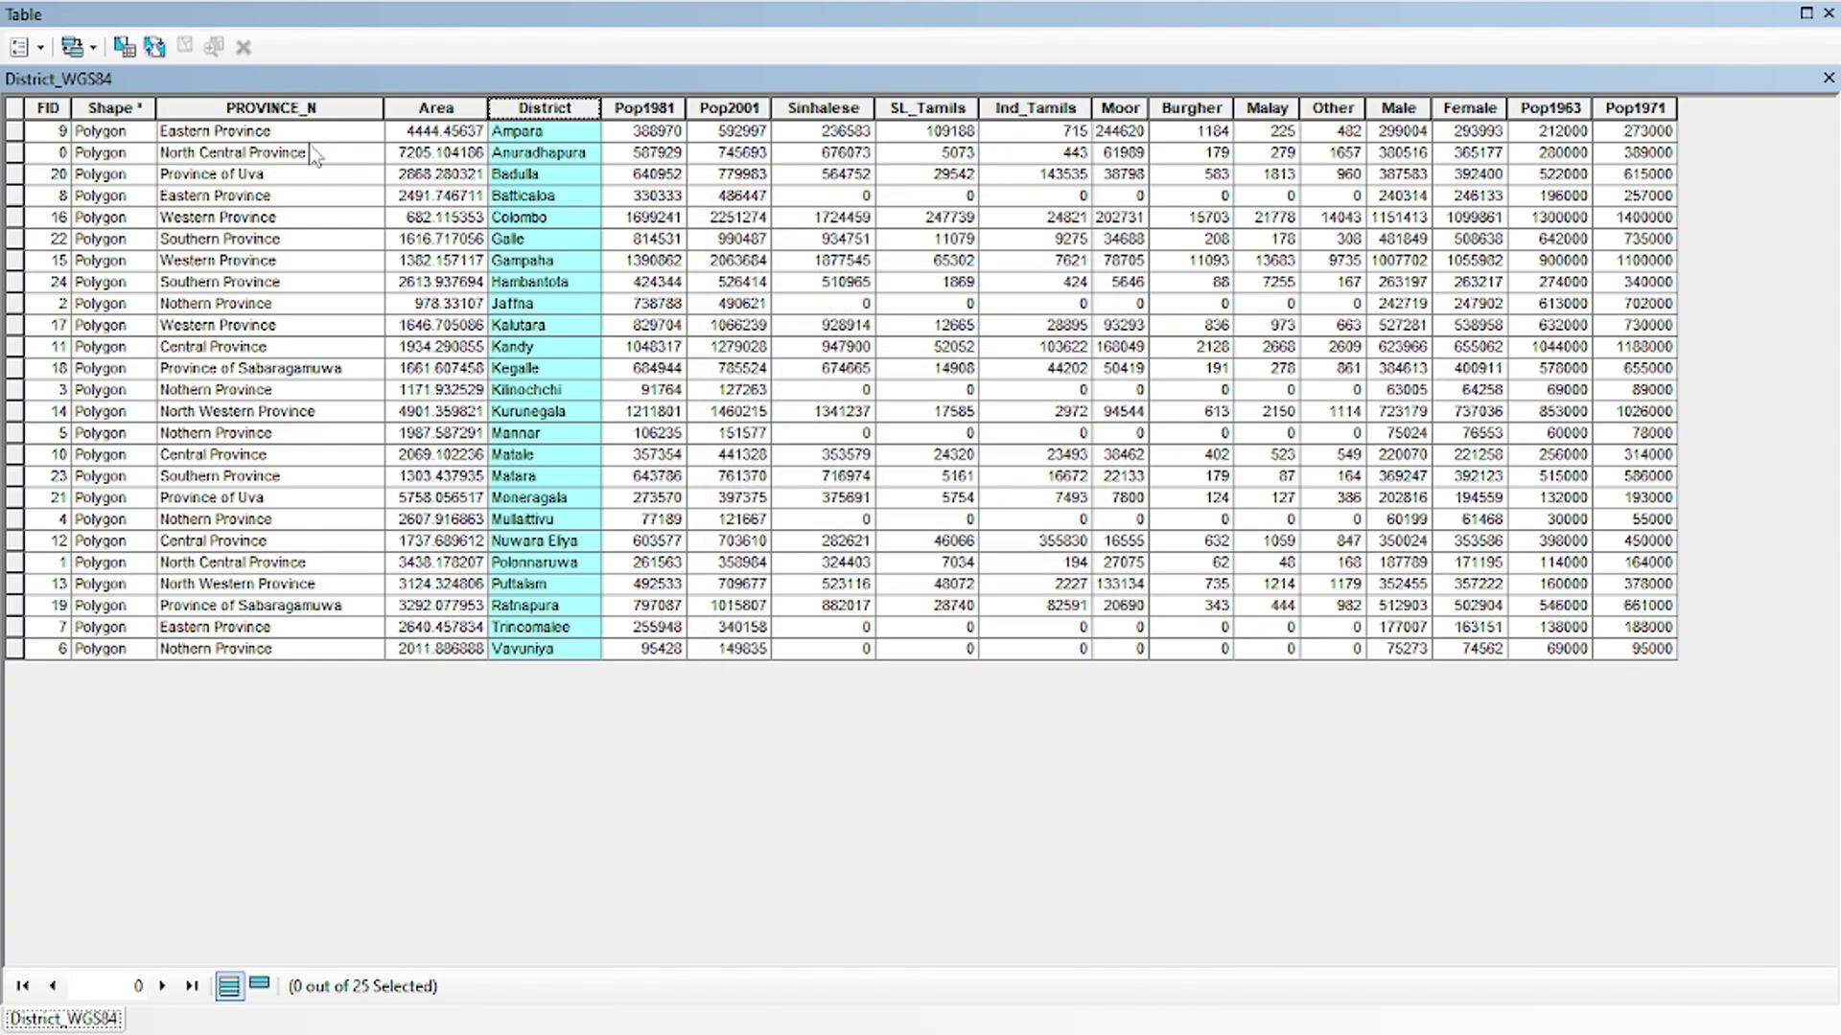
# Step: Select the Moneragala record in the attribute table, clear the selection and close the table
pyautogui.click(21, 110)
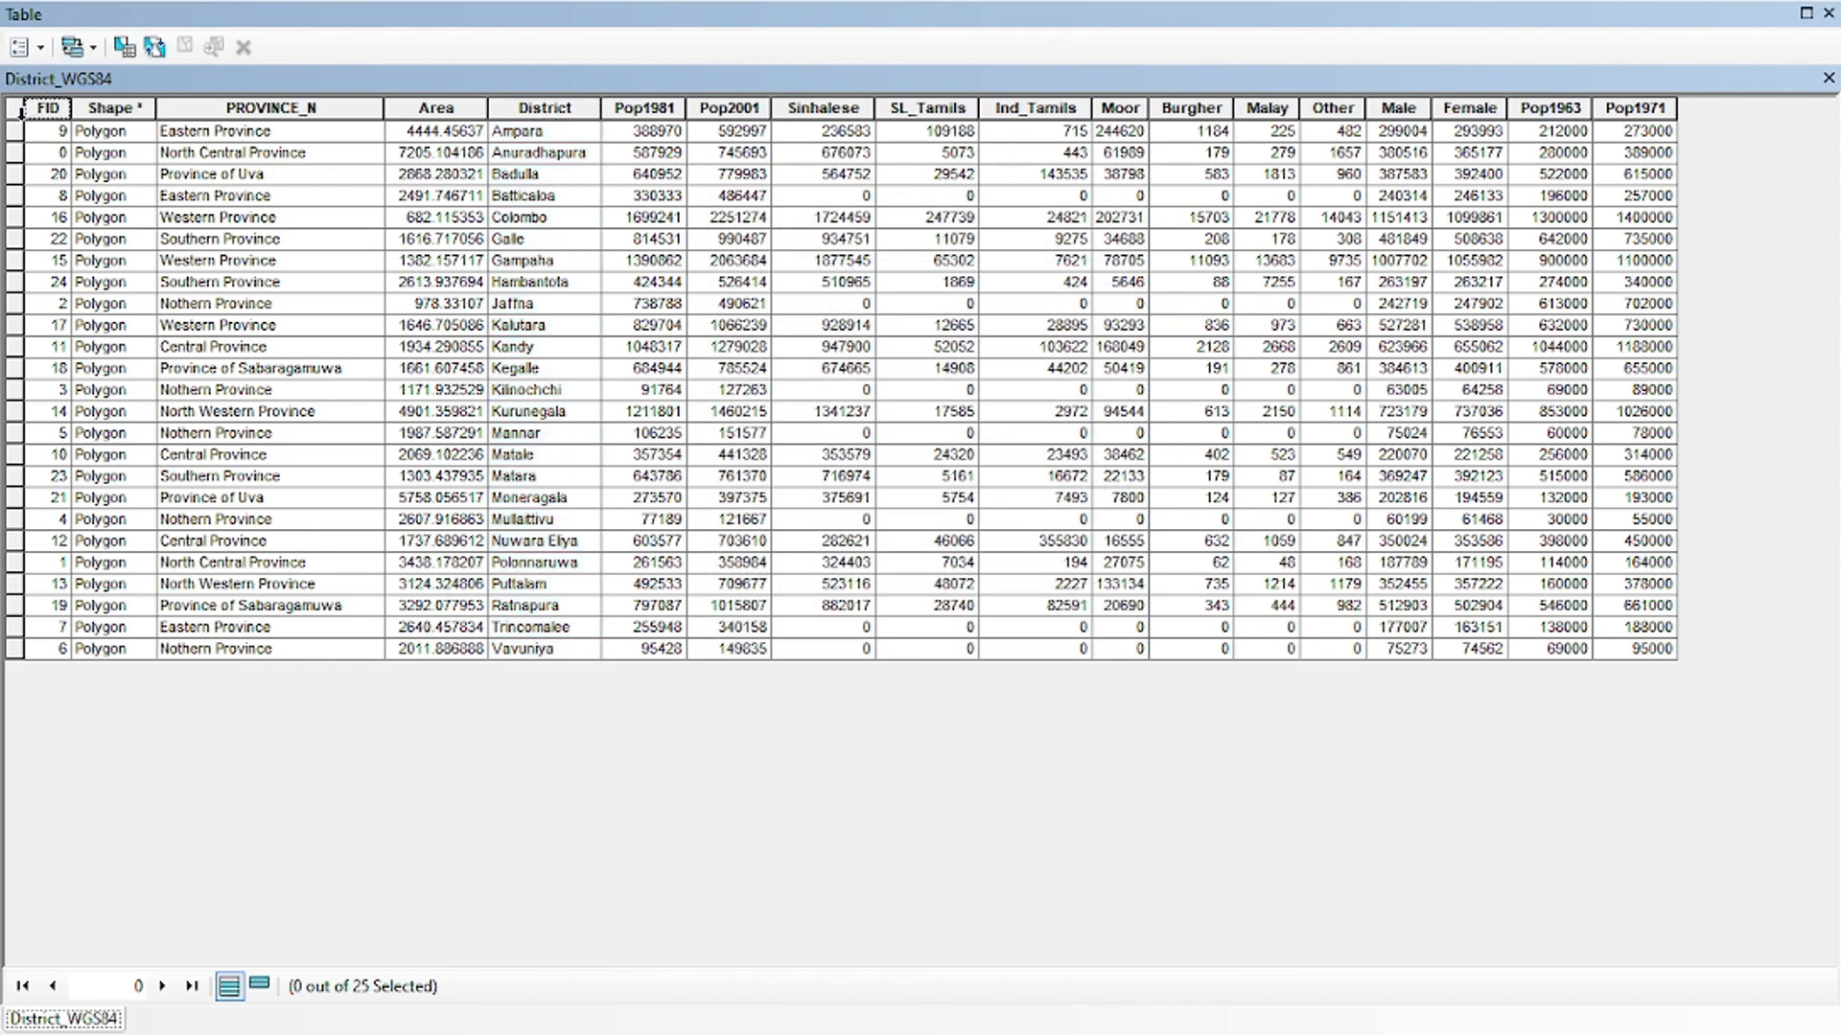
pyautogui.click(15, 501)
pyautogui.rightClick(15, 498)
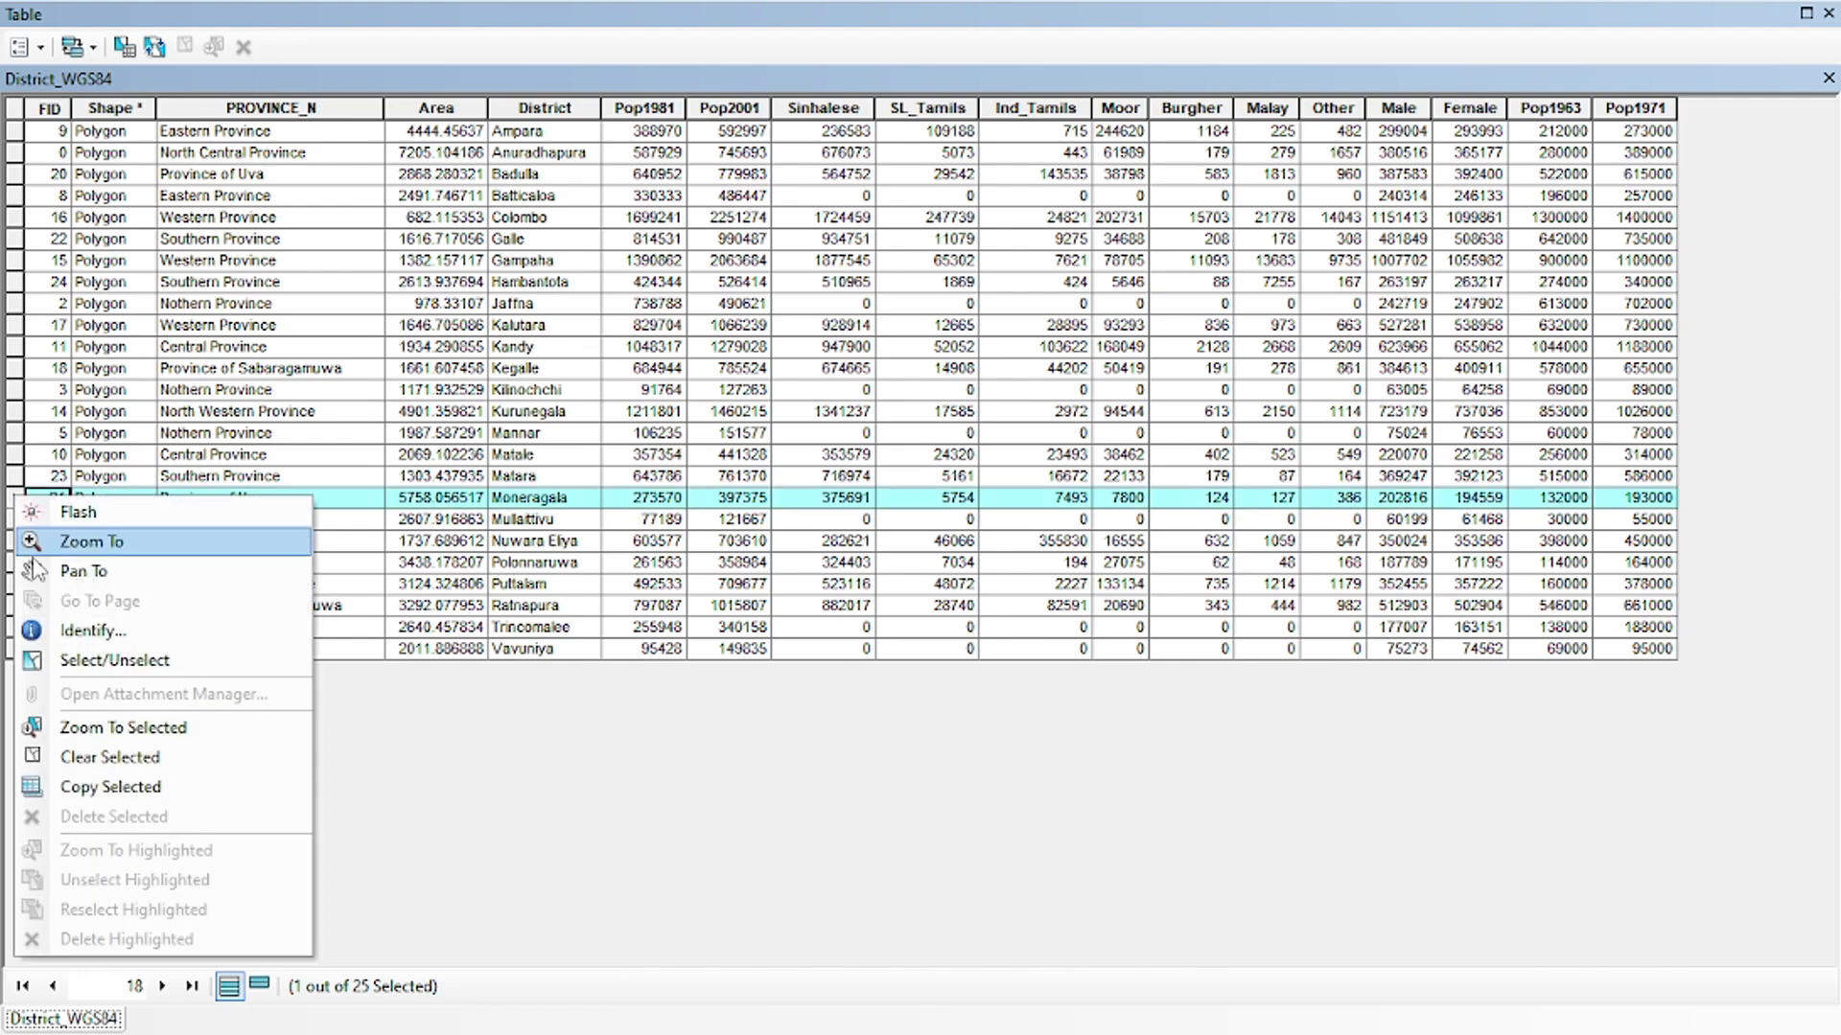
pyautogui.click(113, 756)
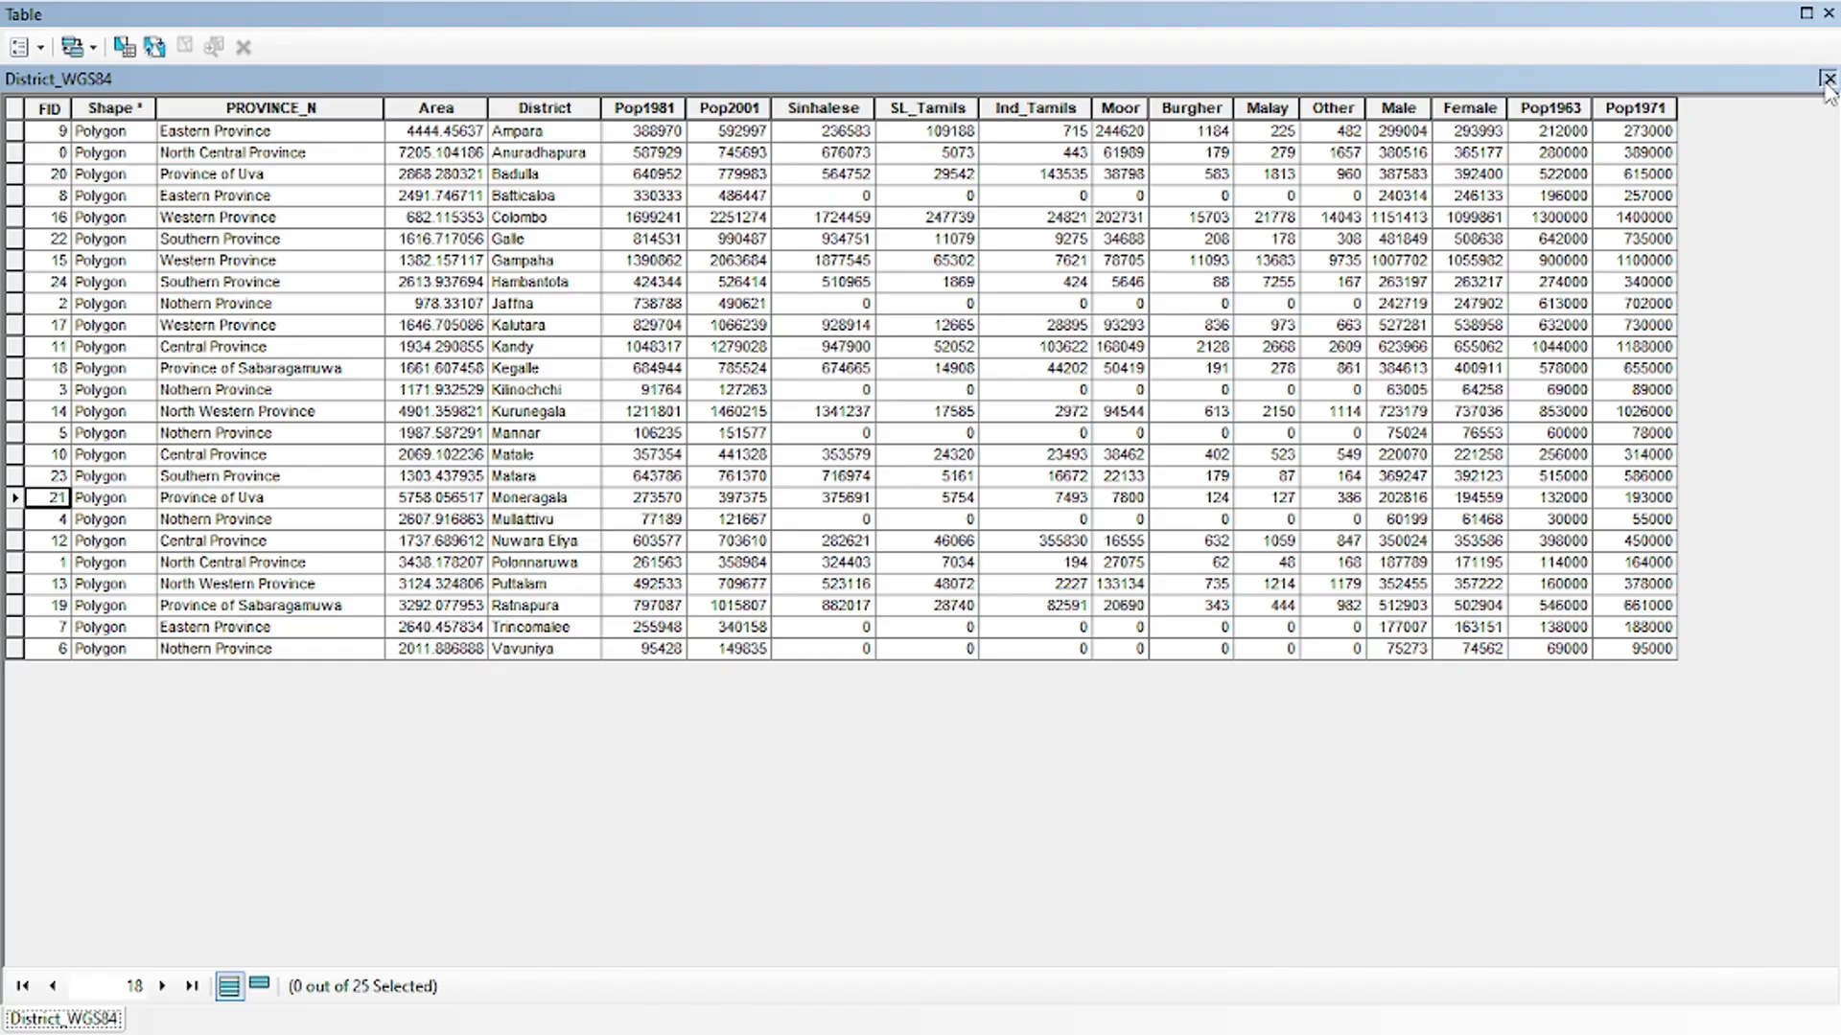
pyautogui.click(1828, 14)
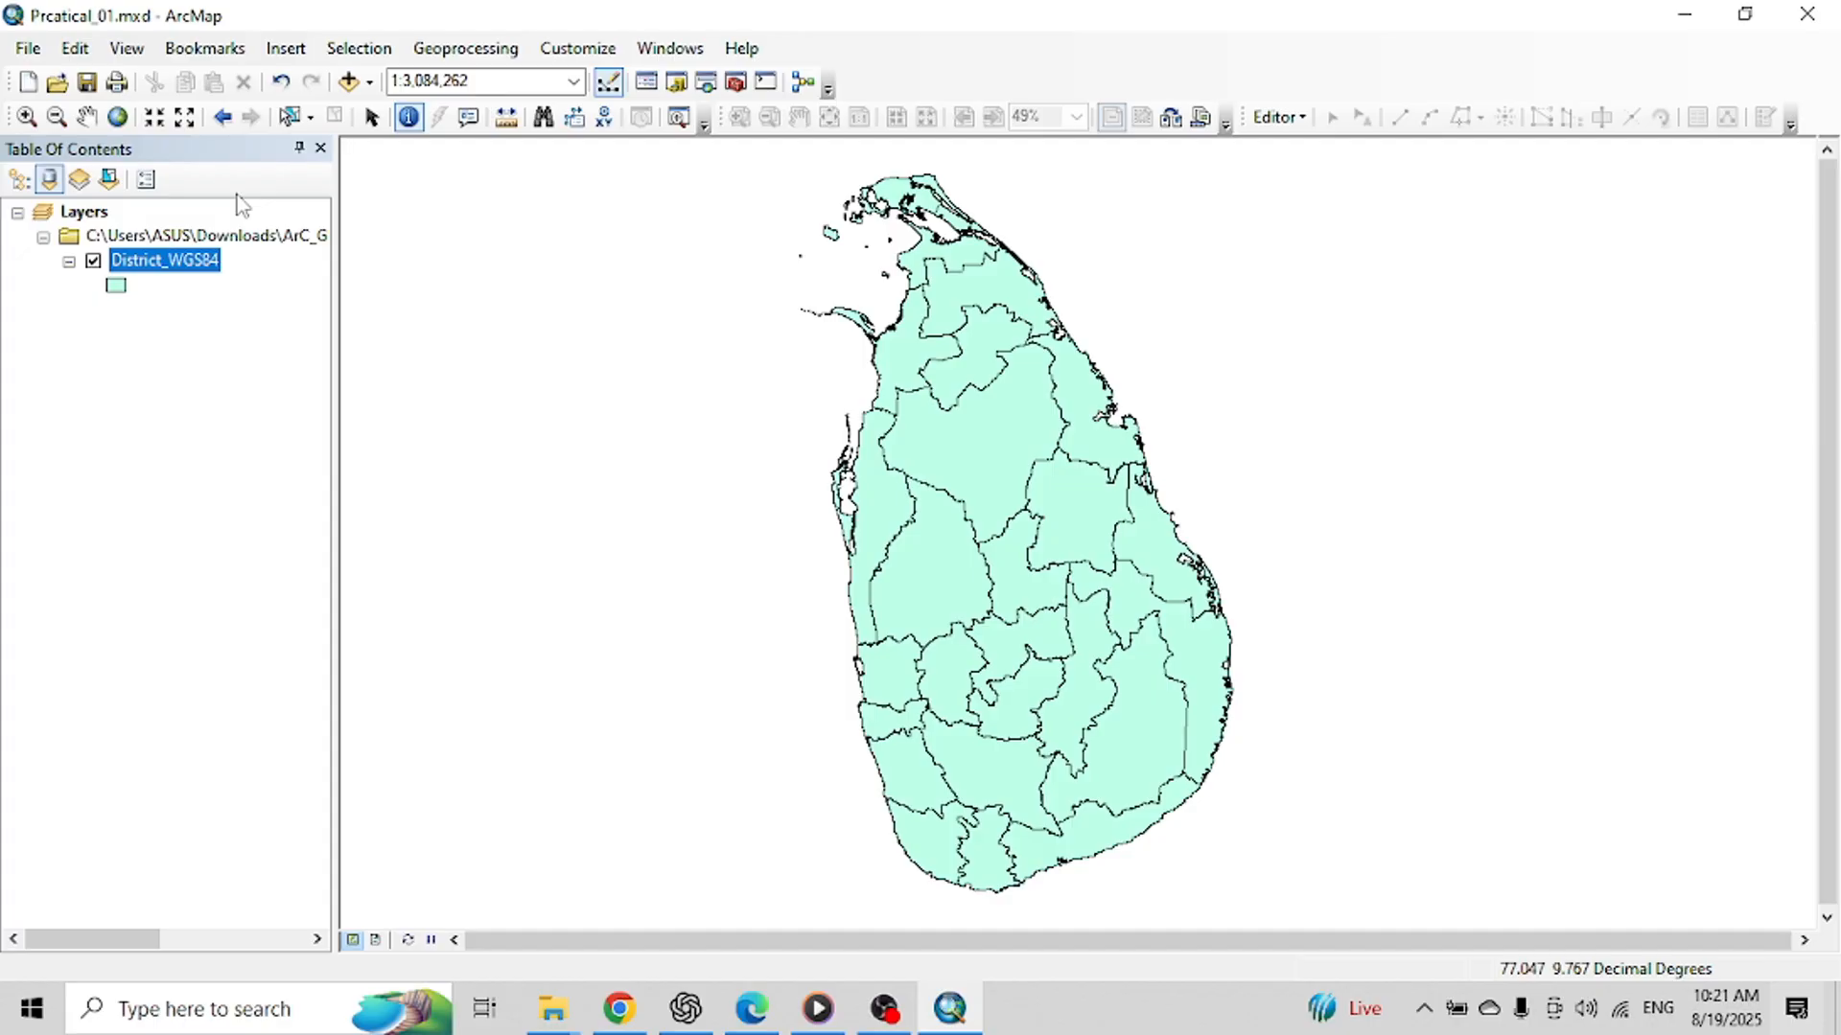
# Step: Turn on feature labels for the District_WGS84 layer and check how they read on the map
pyautogui.rightClick(169, 274)
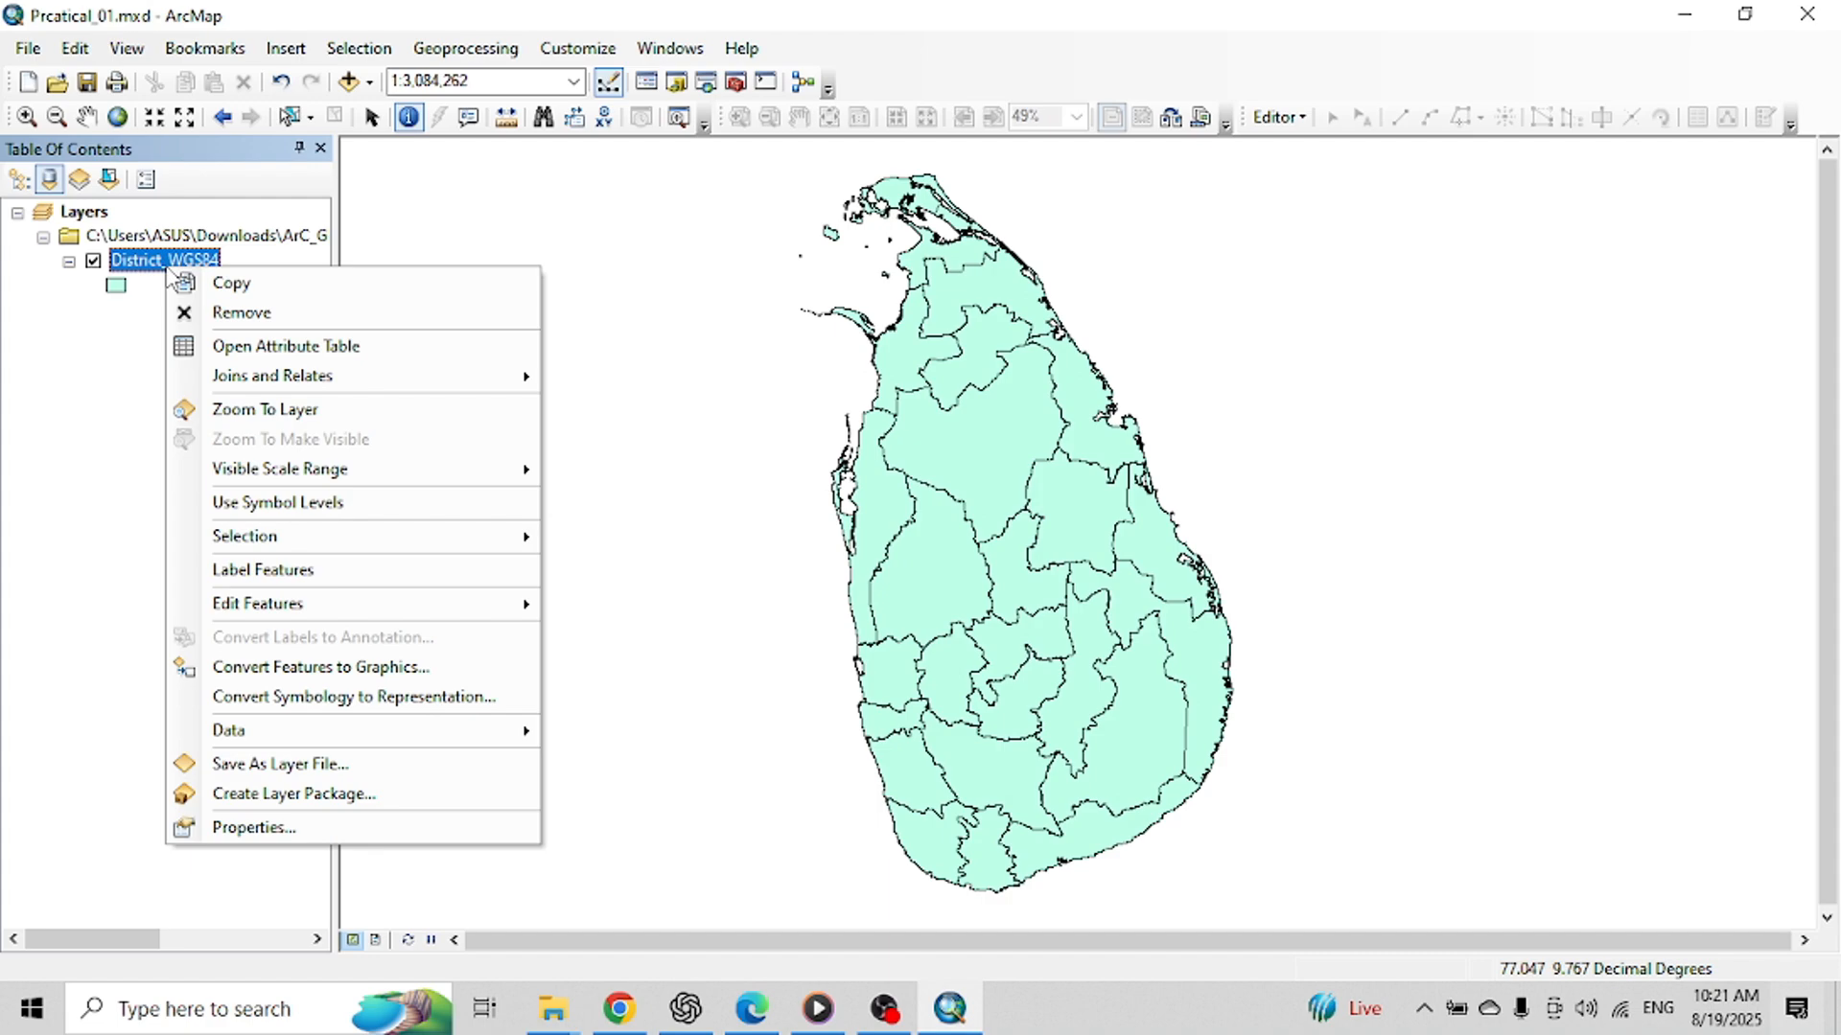
pyautogui.click(263, 571)
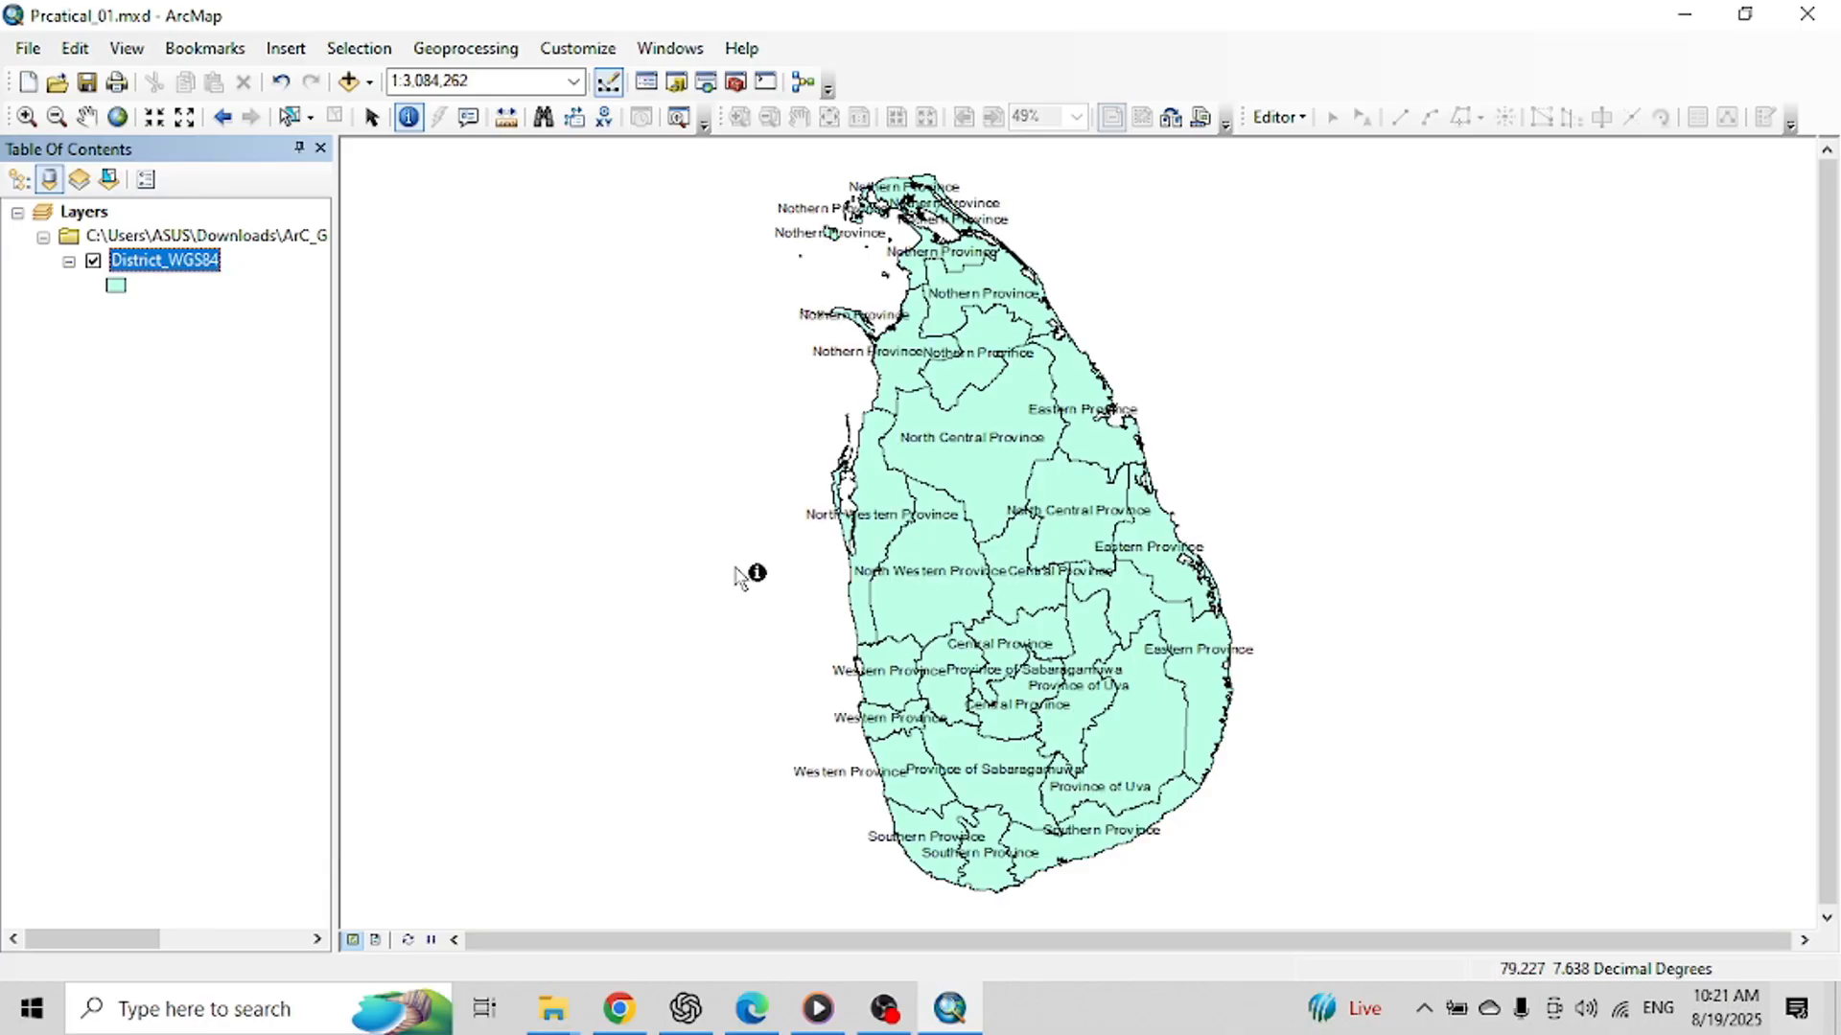
pyautogui.scroll(1, 901, 522)
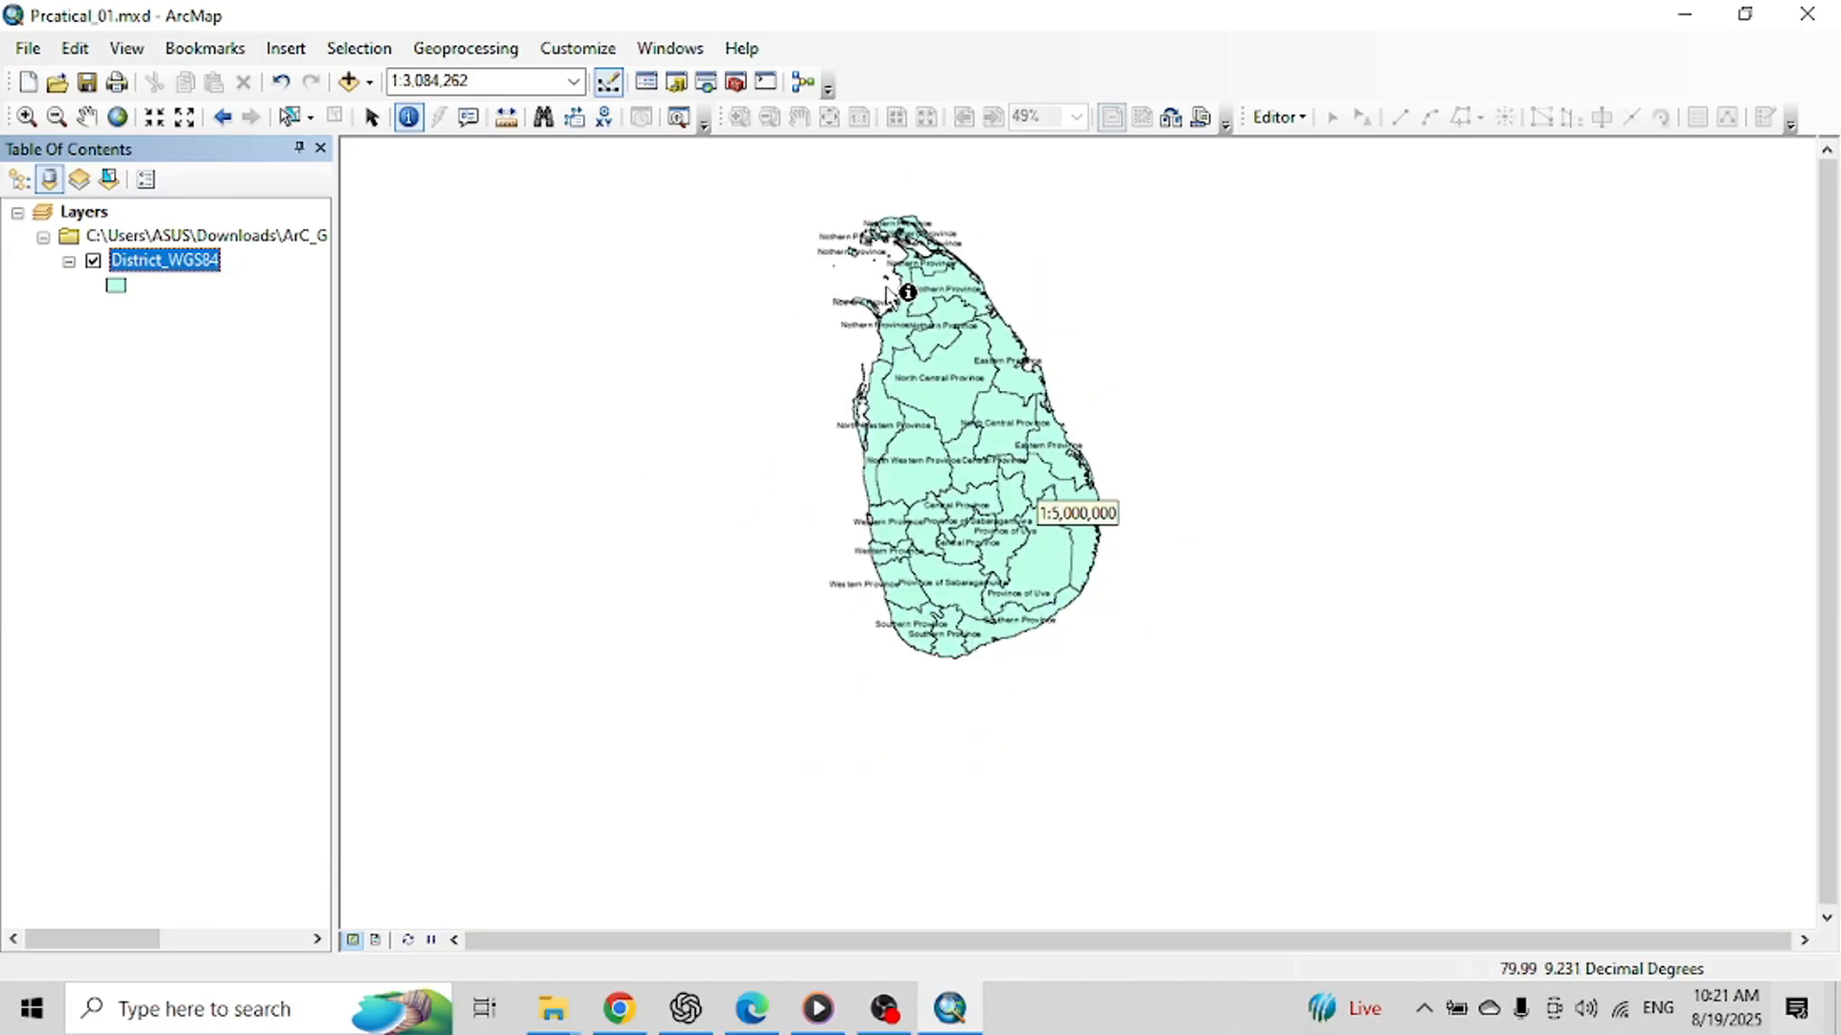
pyautogui.scroll(-2, 901, 523)
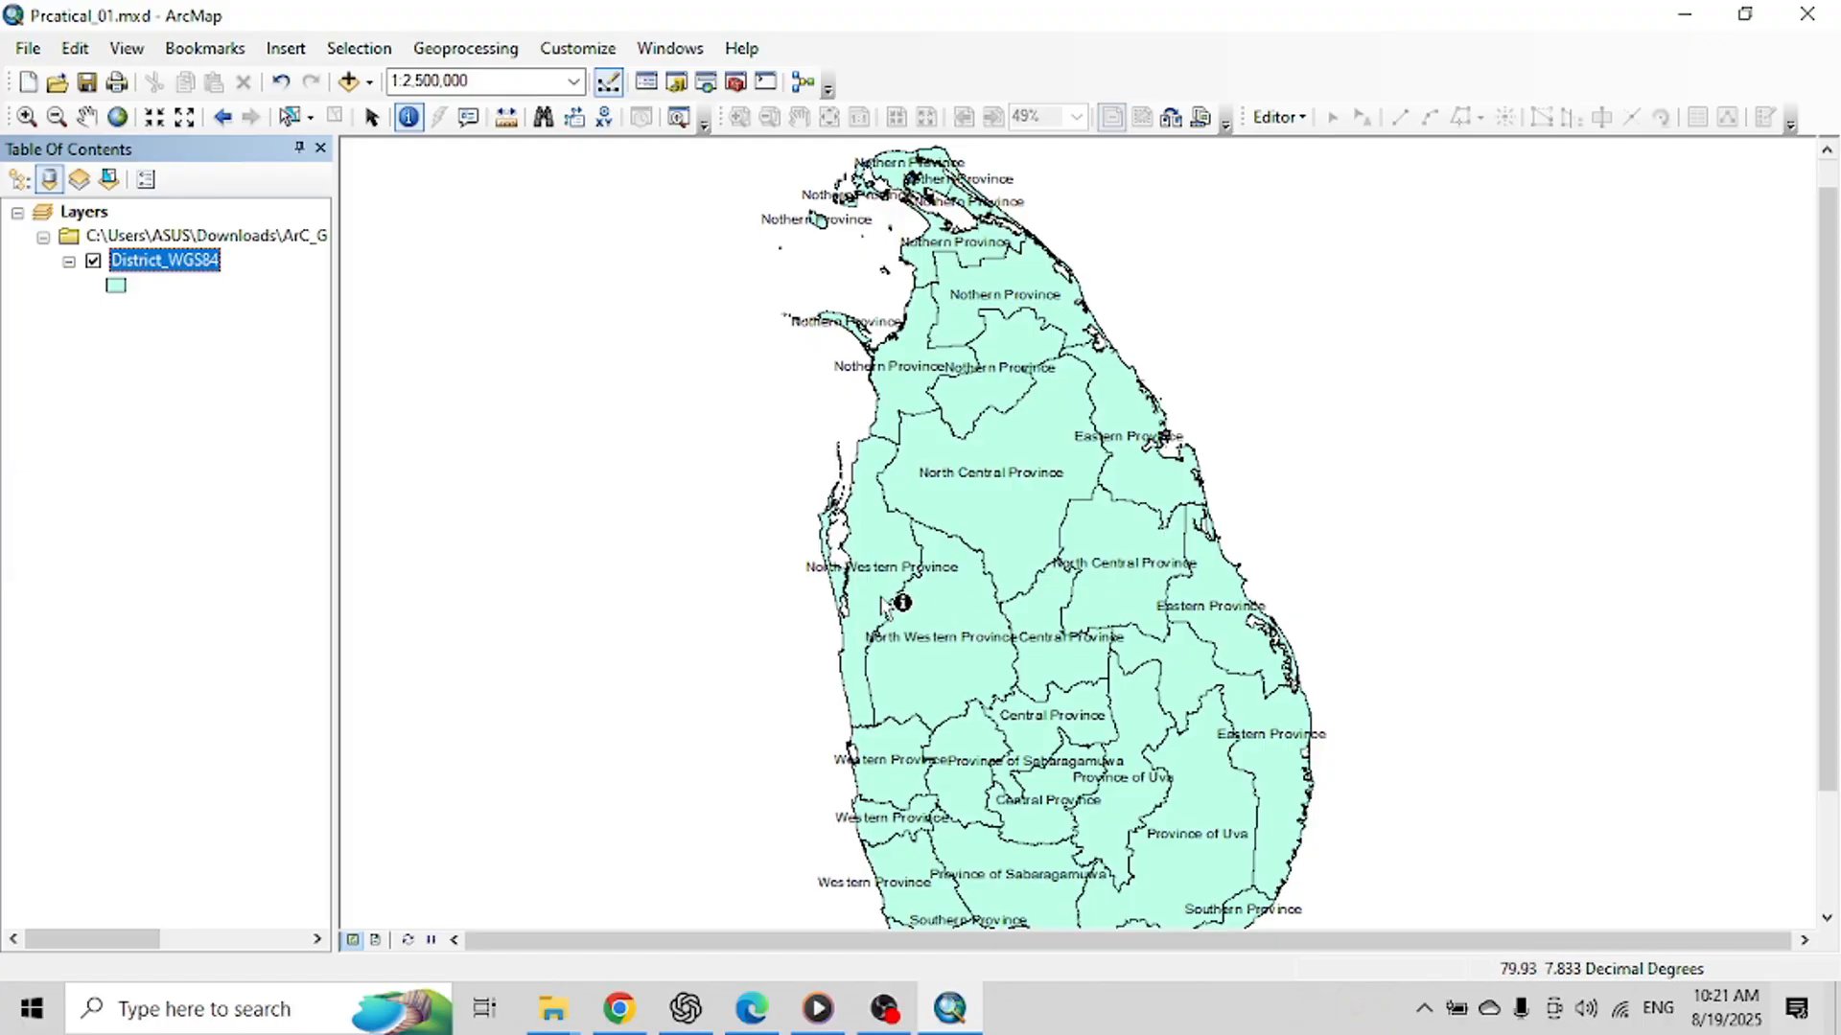
pyautogui.scroll(-1, 906, 546)
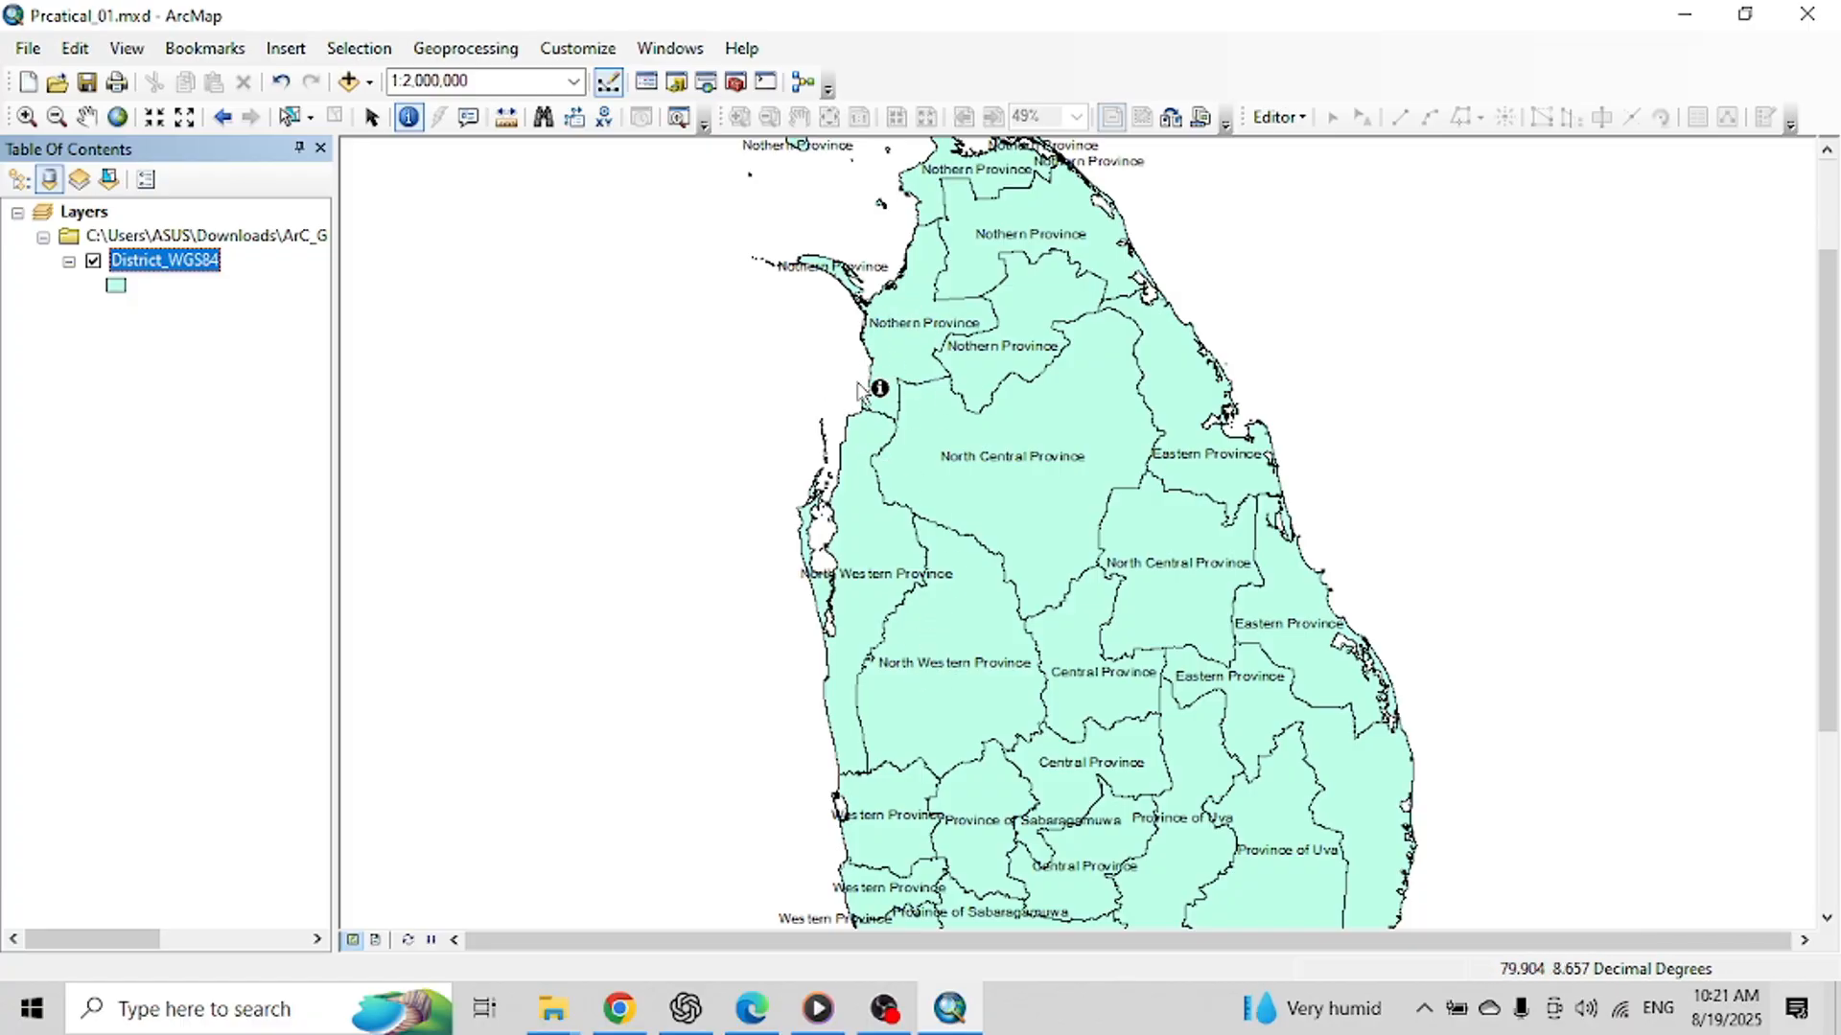
pyautogui.scroll(2, 859, 393)
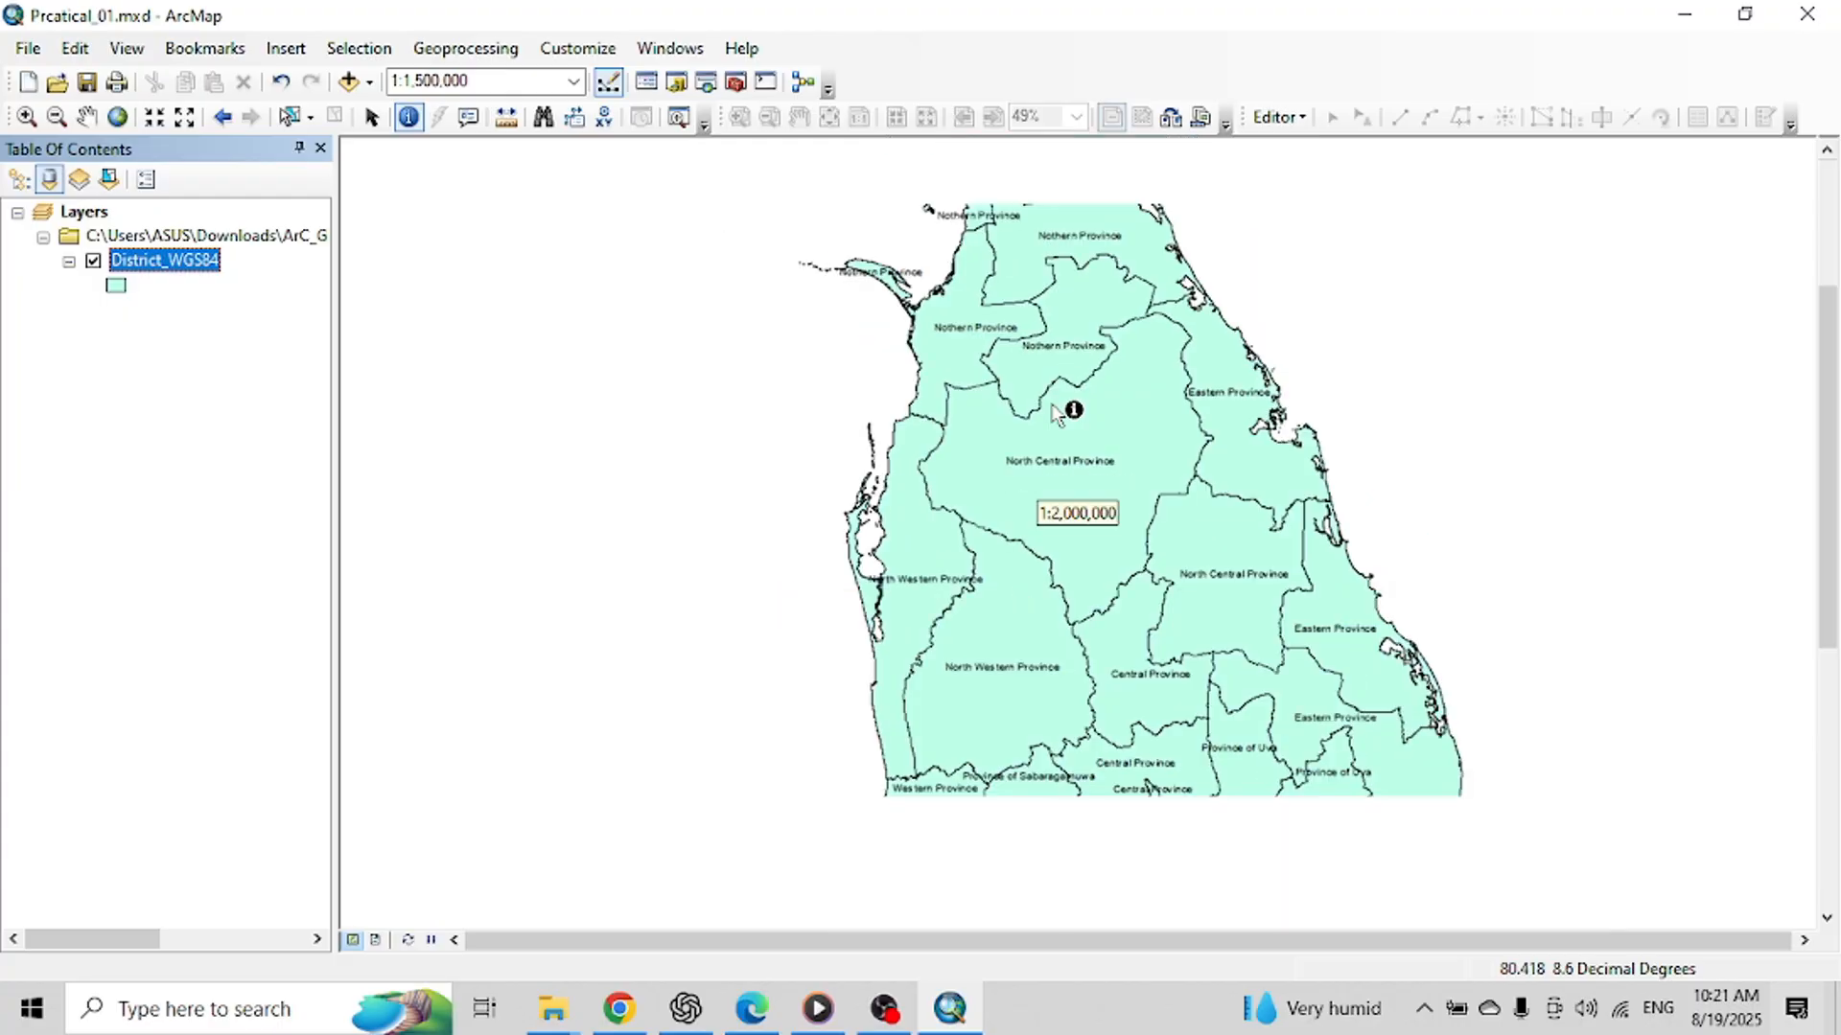
pyautogui.scroll(1, 1059, 410)
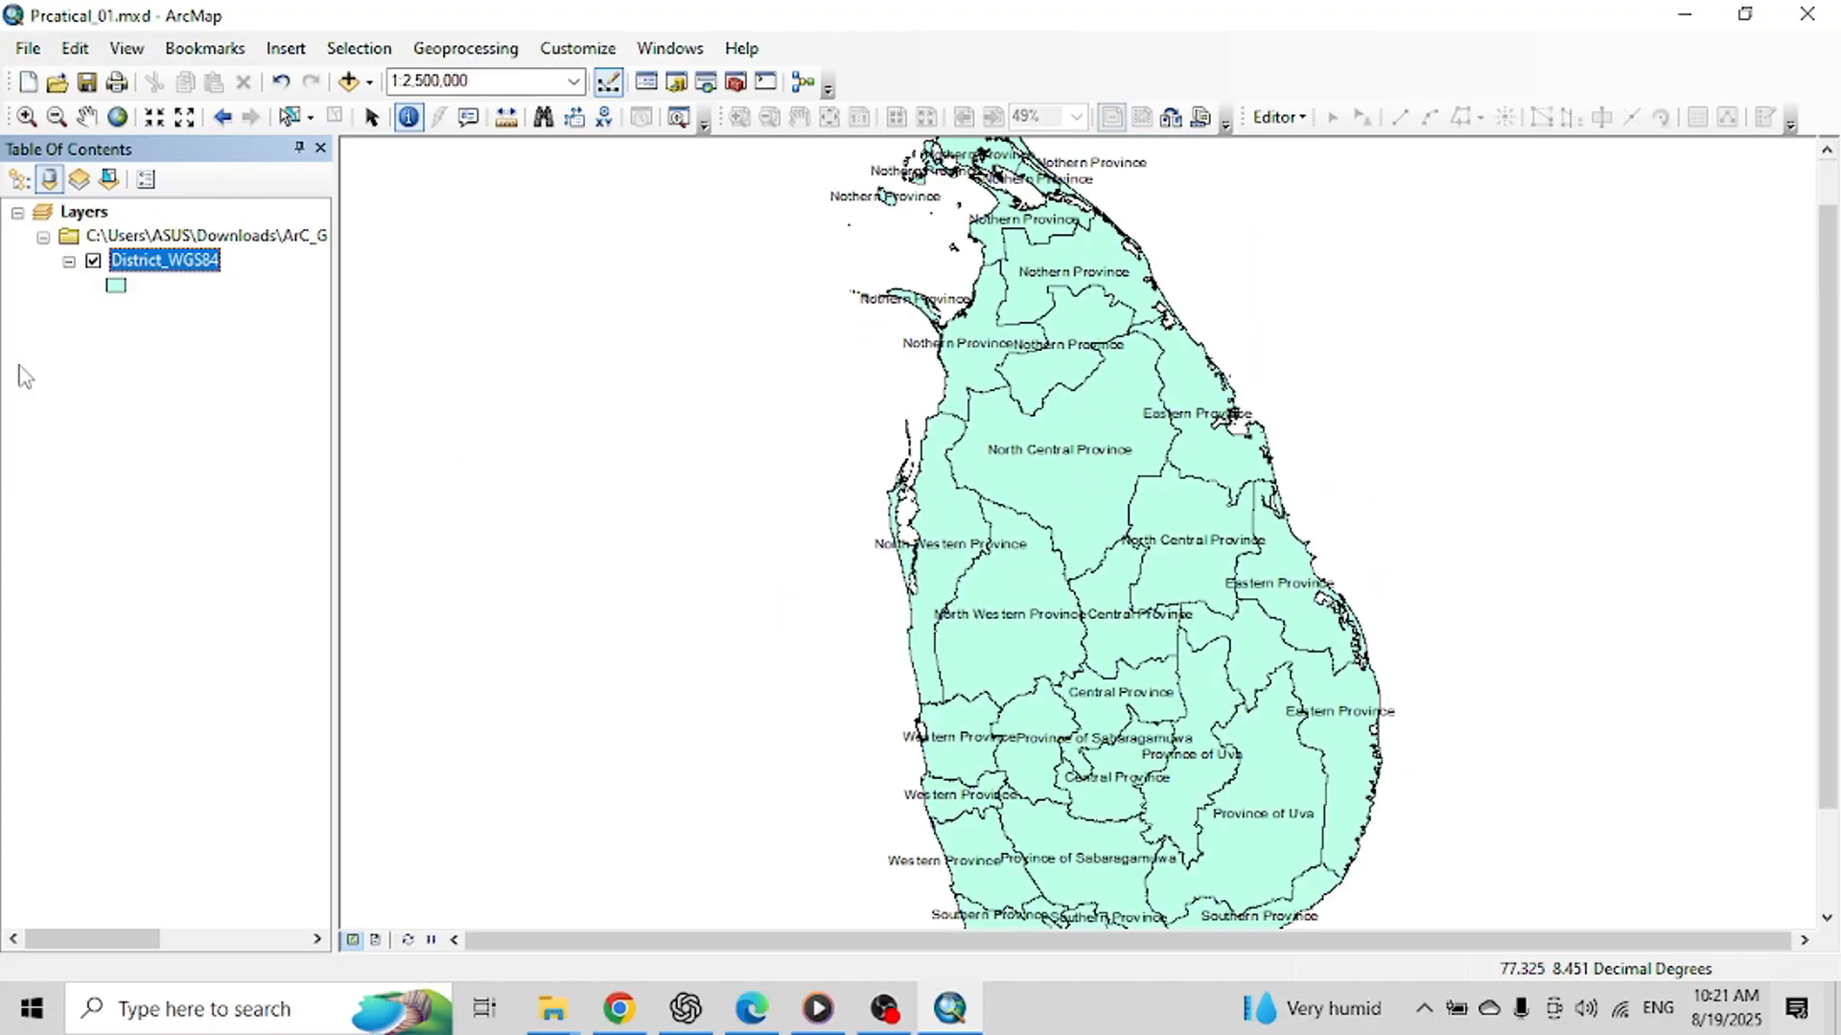
# Step: Open the District_WGS84 layer's label properties and set the label field to District
pyautogui.rightClick(162, 265)
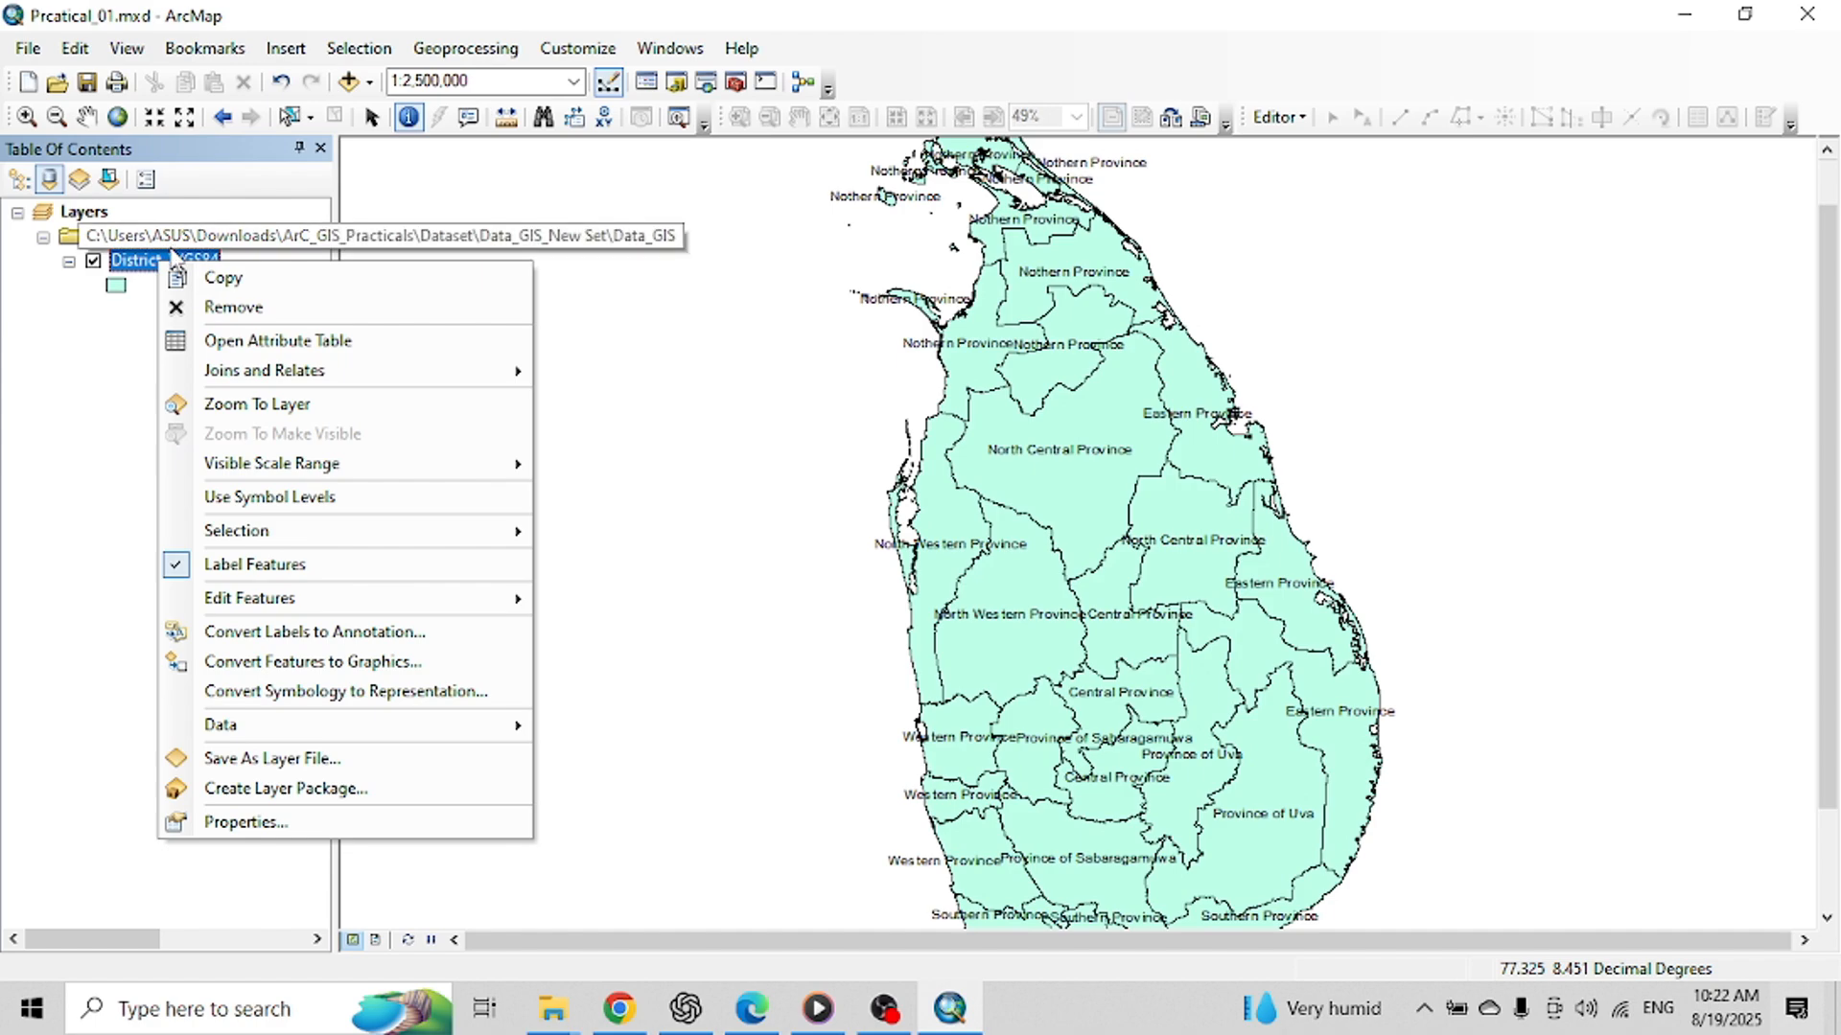
pyautogui.click(173, 257)
pyautogui.rightClick(175, 272)
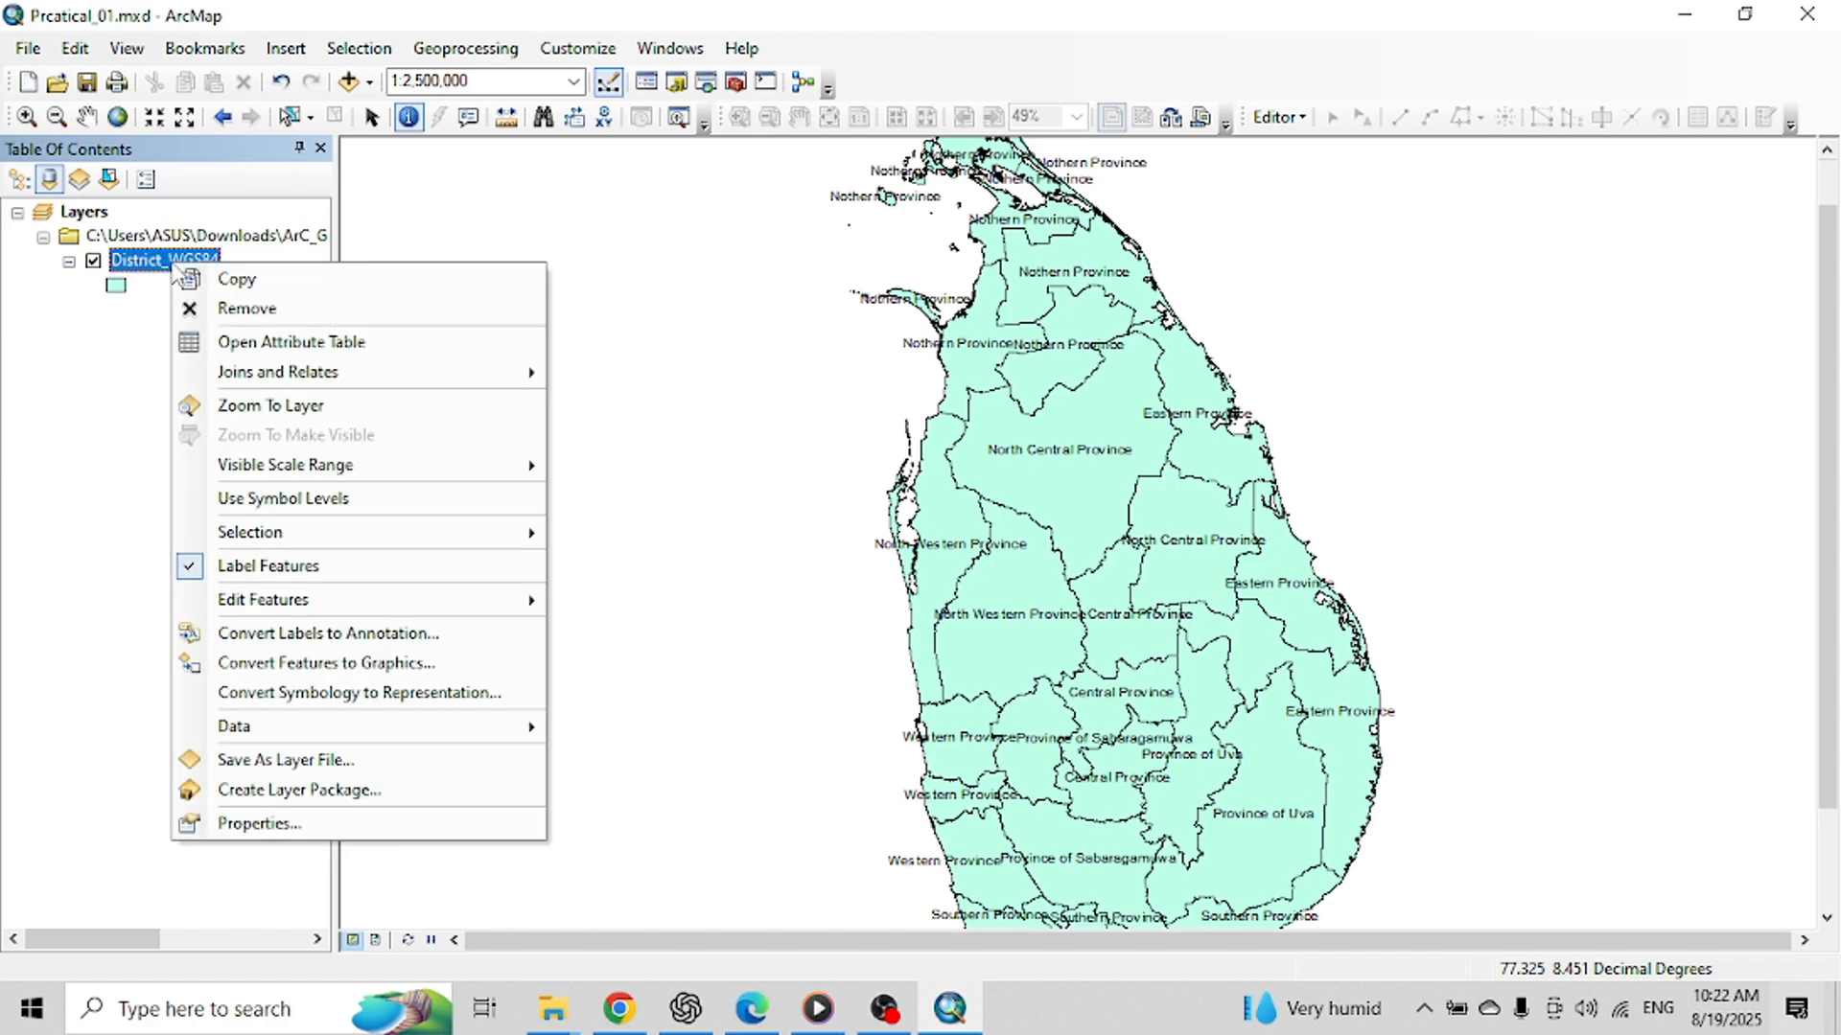
pyautogui.click(290, 826)
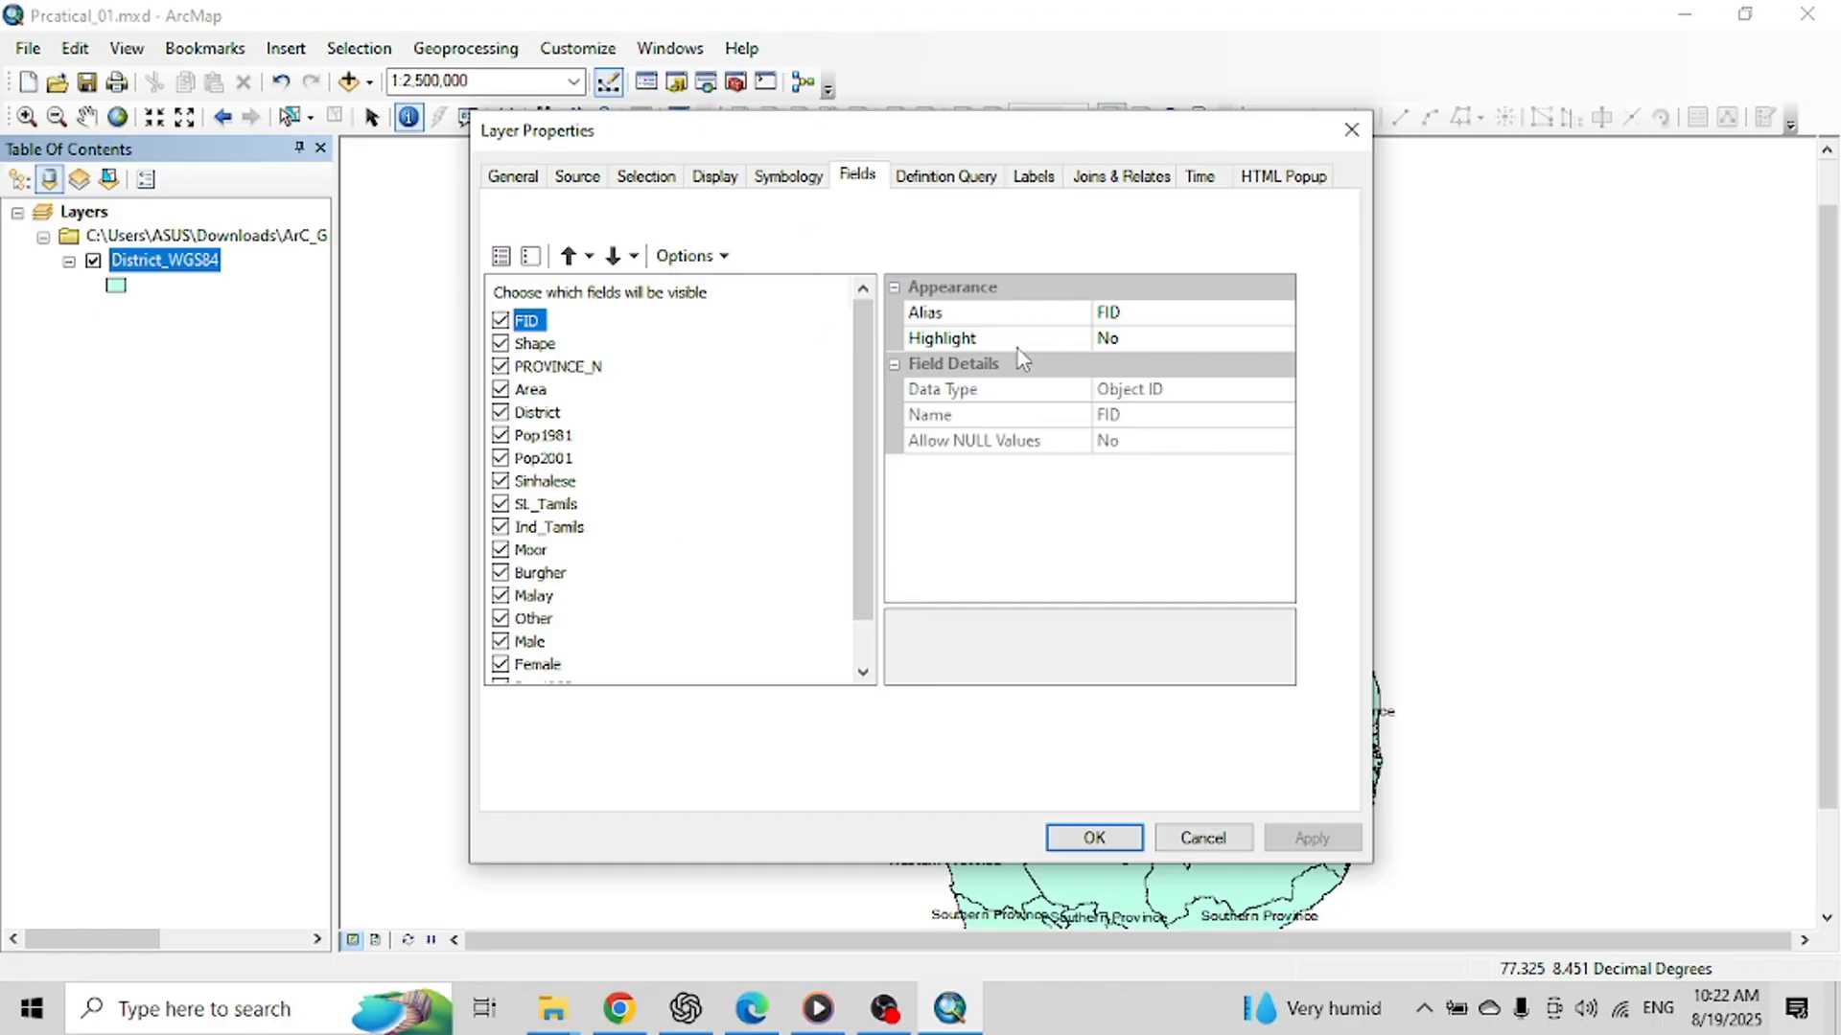
pyautogui.click(1033, 176)
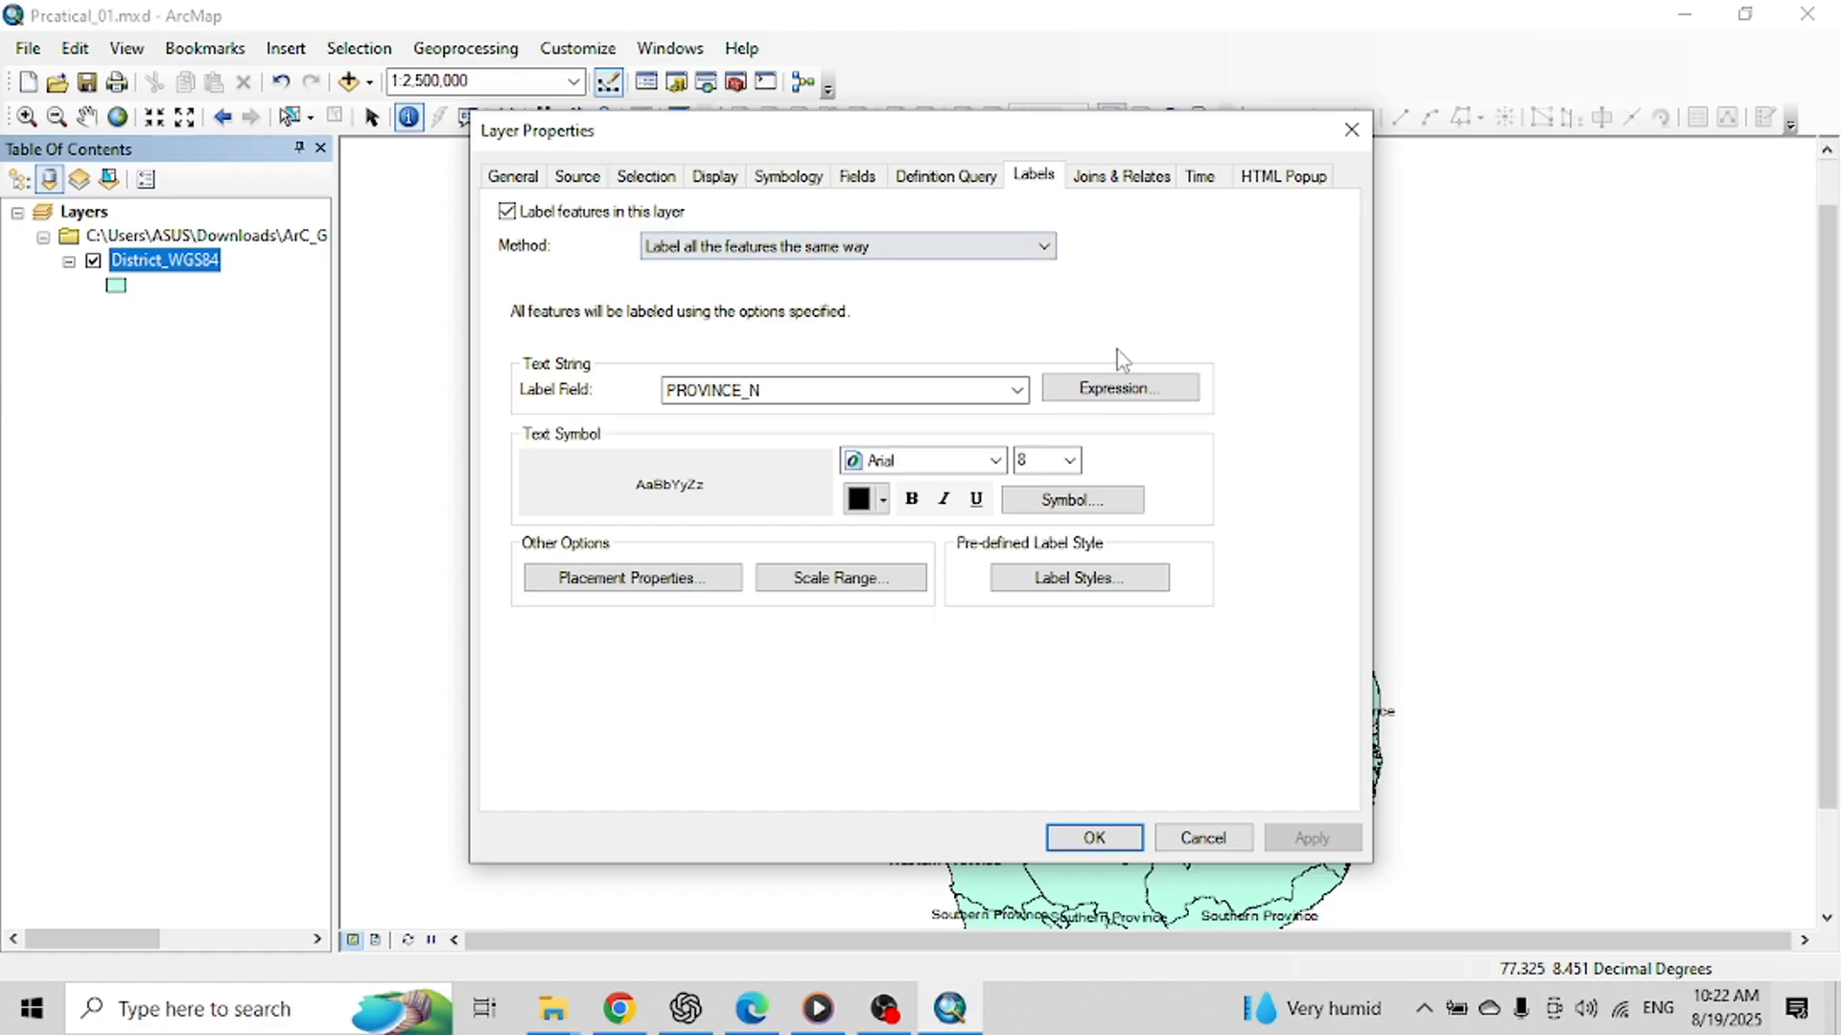
pyautogui.click(1017, 390)
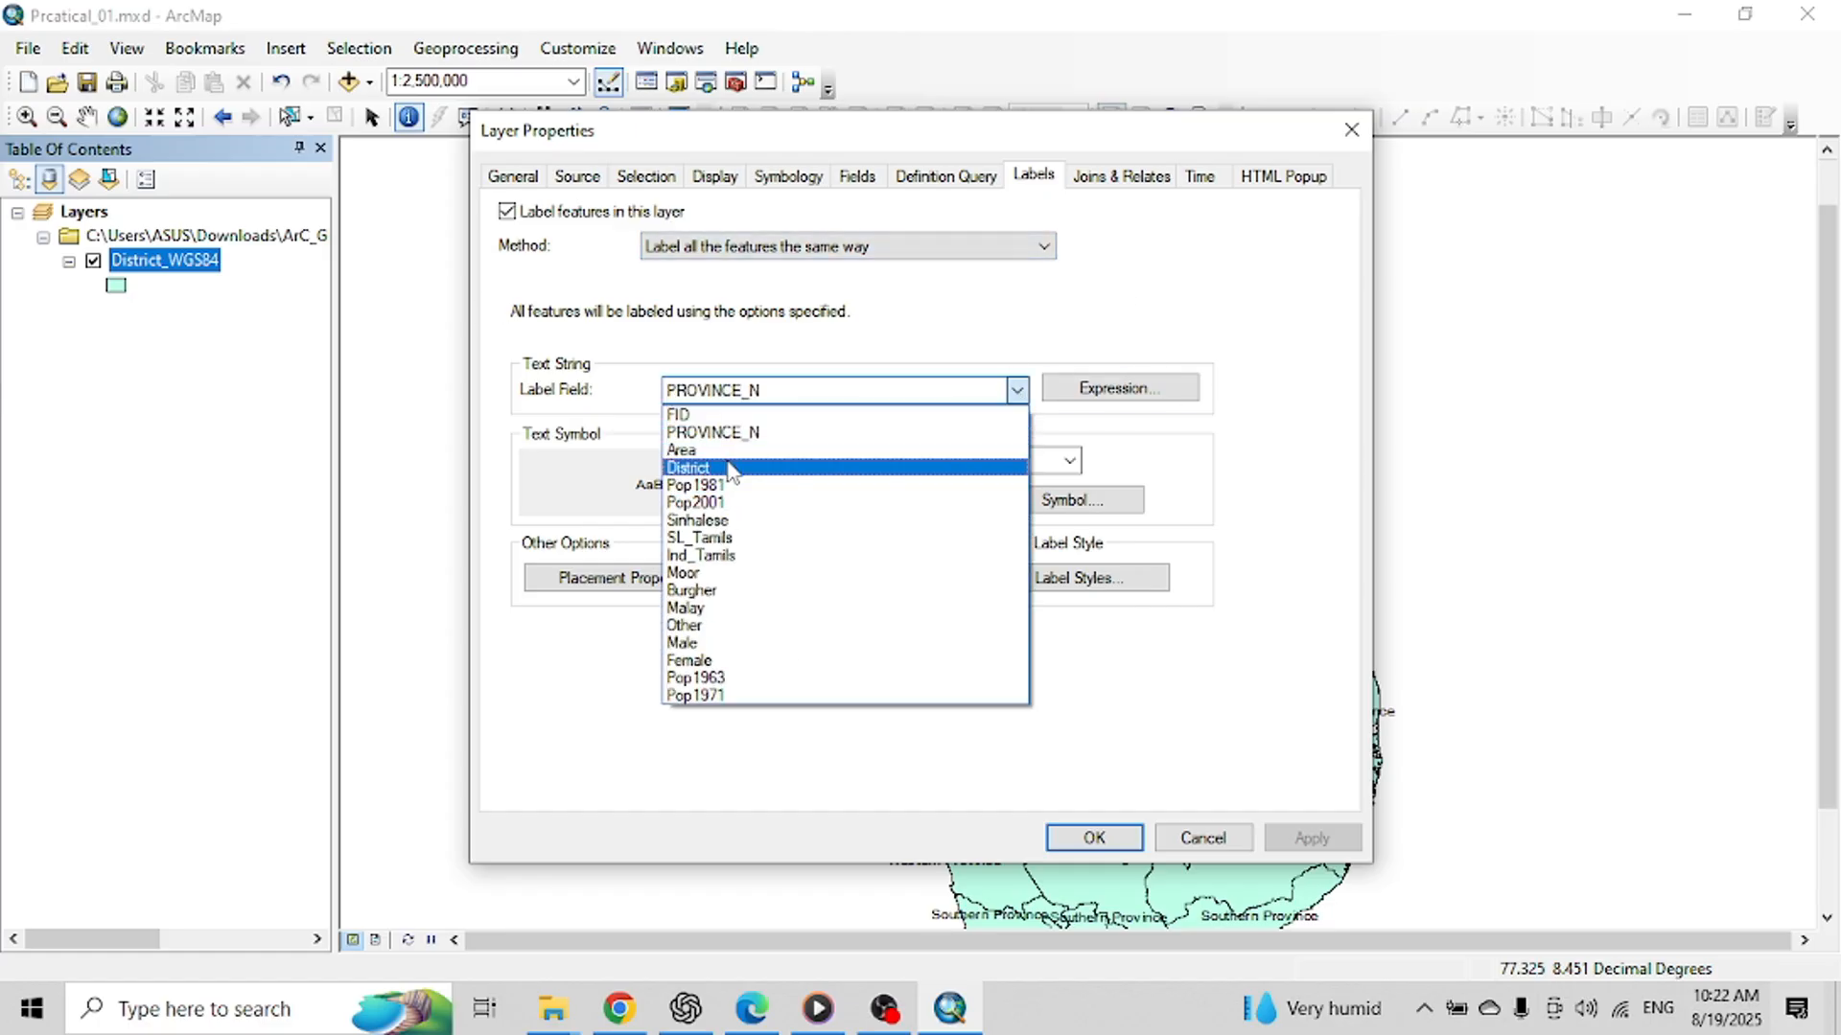
pyautogui.click(729, 468)
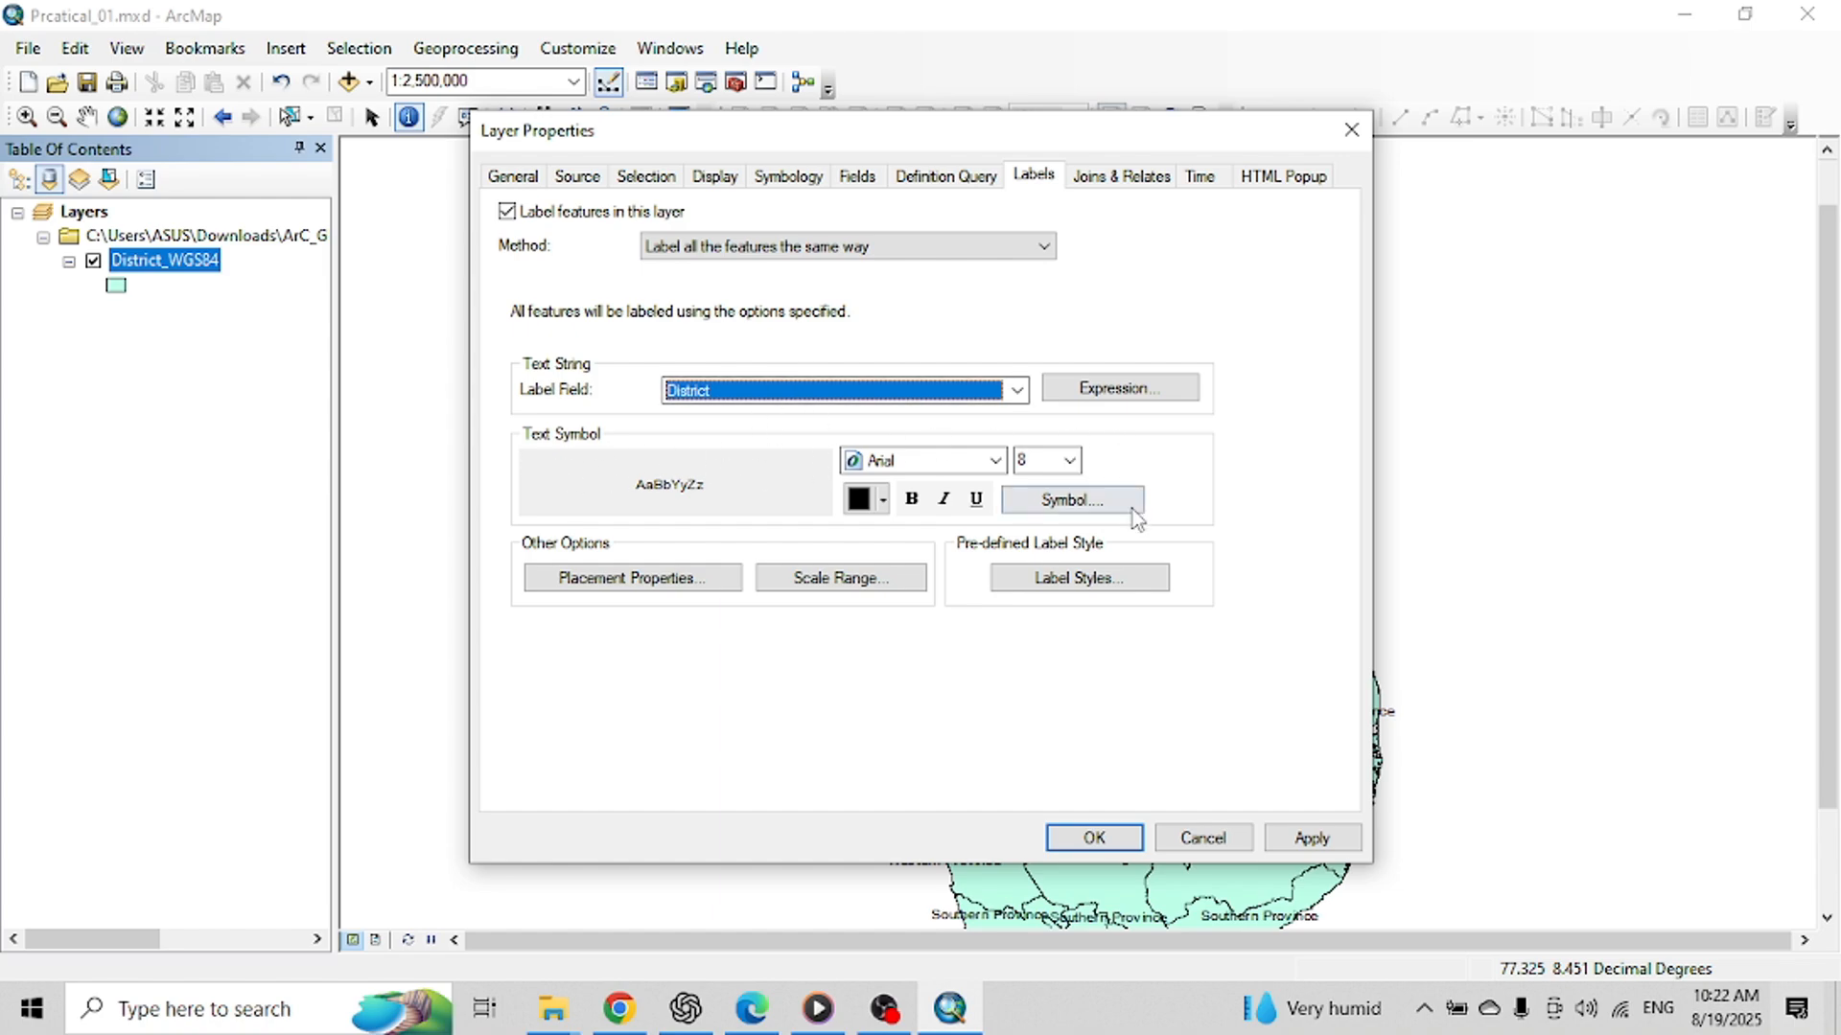
# Step: Style the label text in red, underlined Arial Rounded MT Bold, trying out bold and italic but leaving both off
pyautogui.click(994, 462)
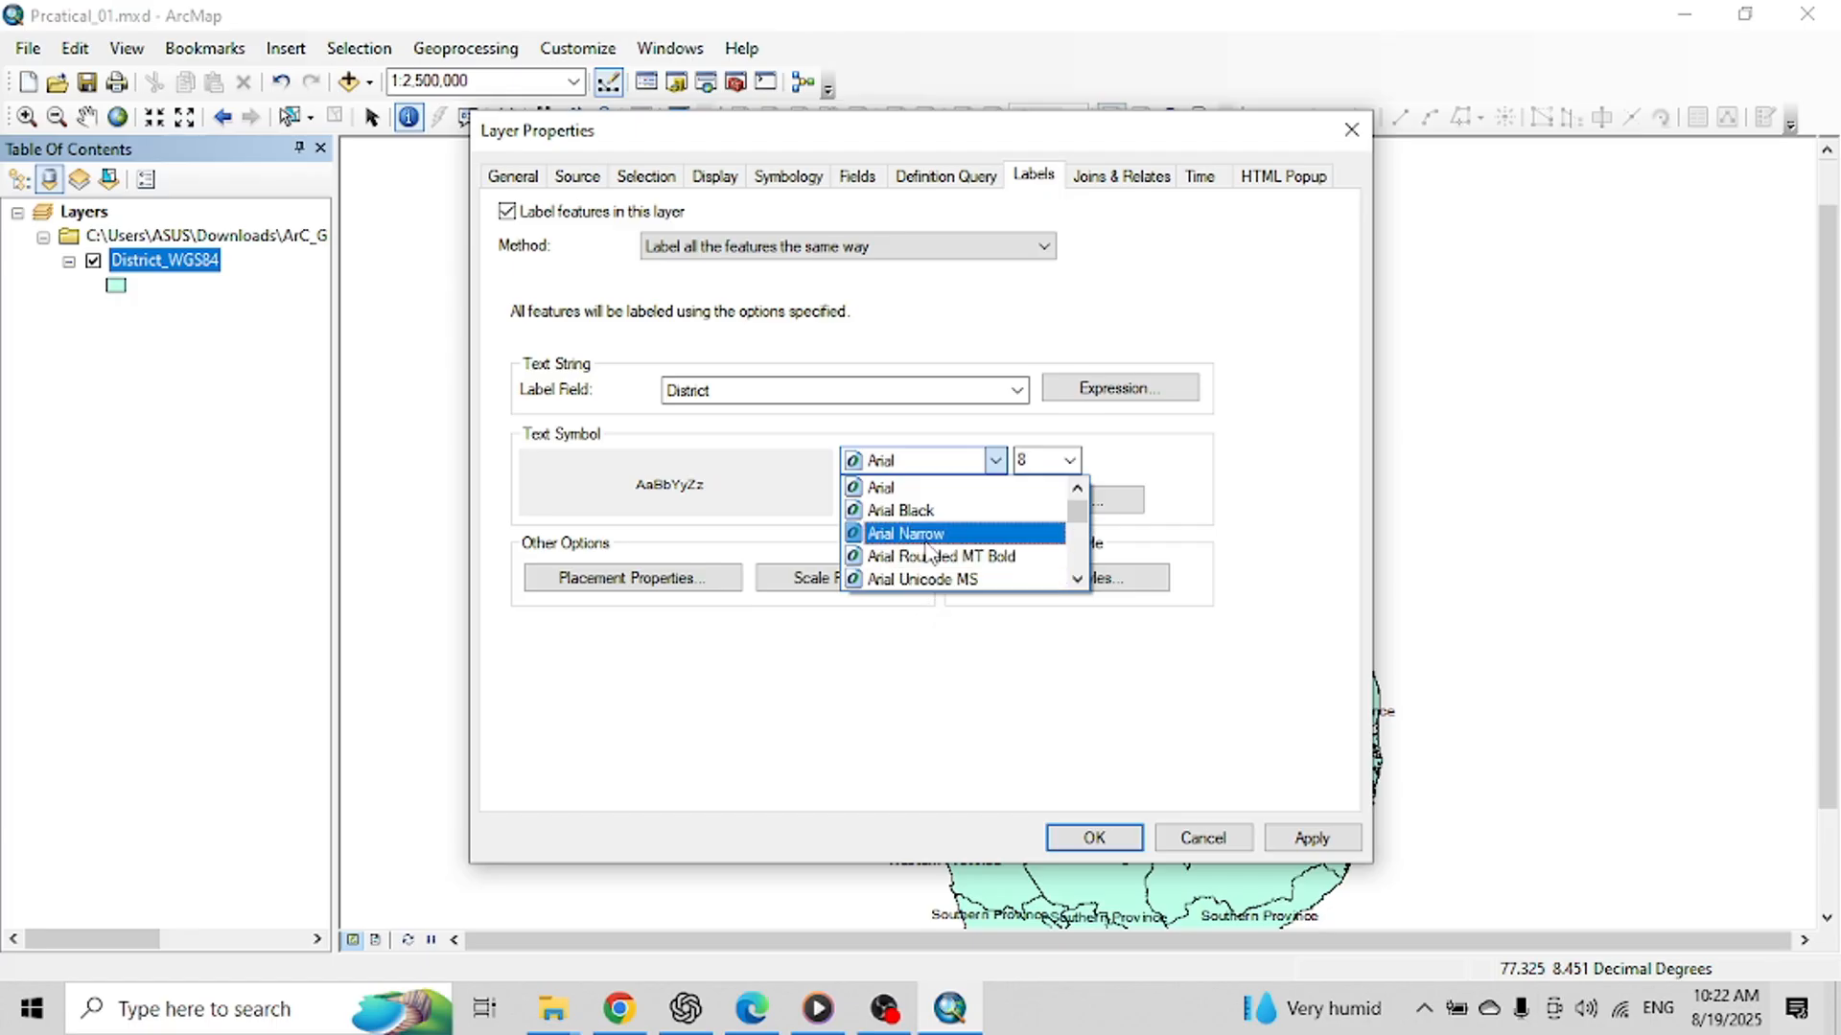
pyautogui.click(937, 556)
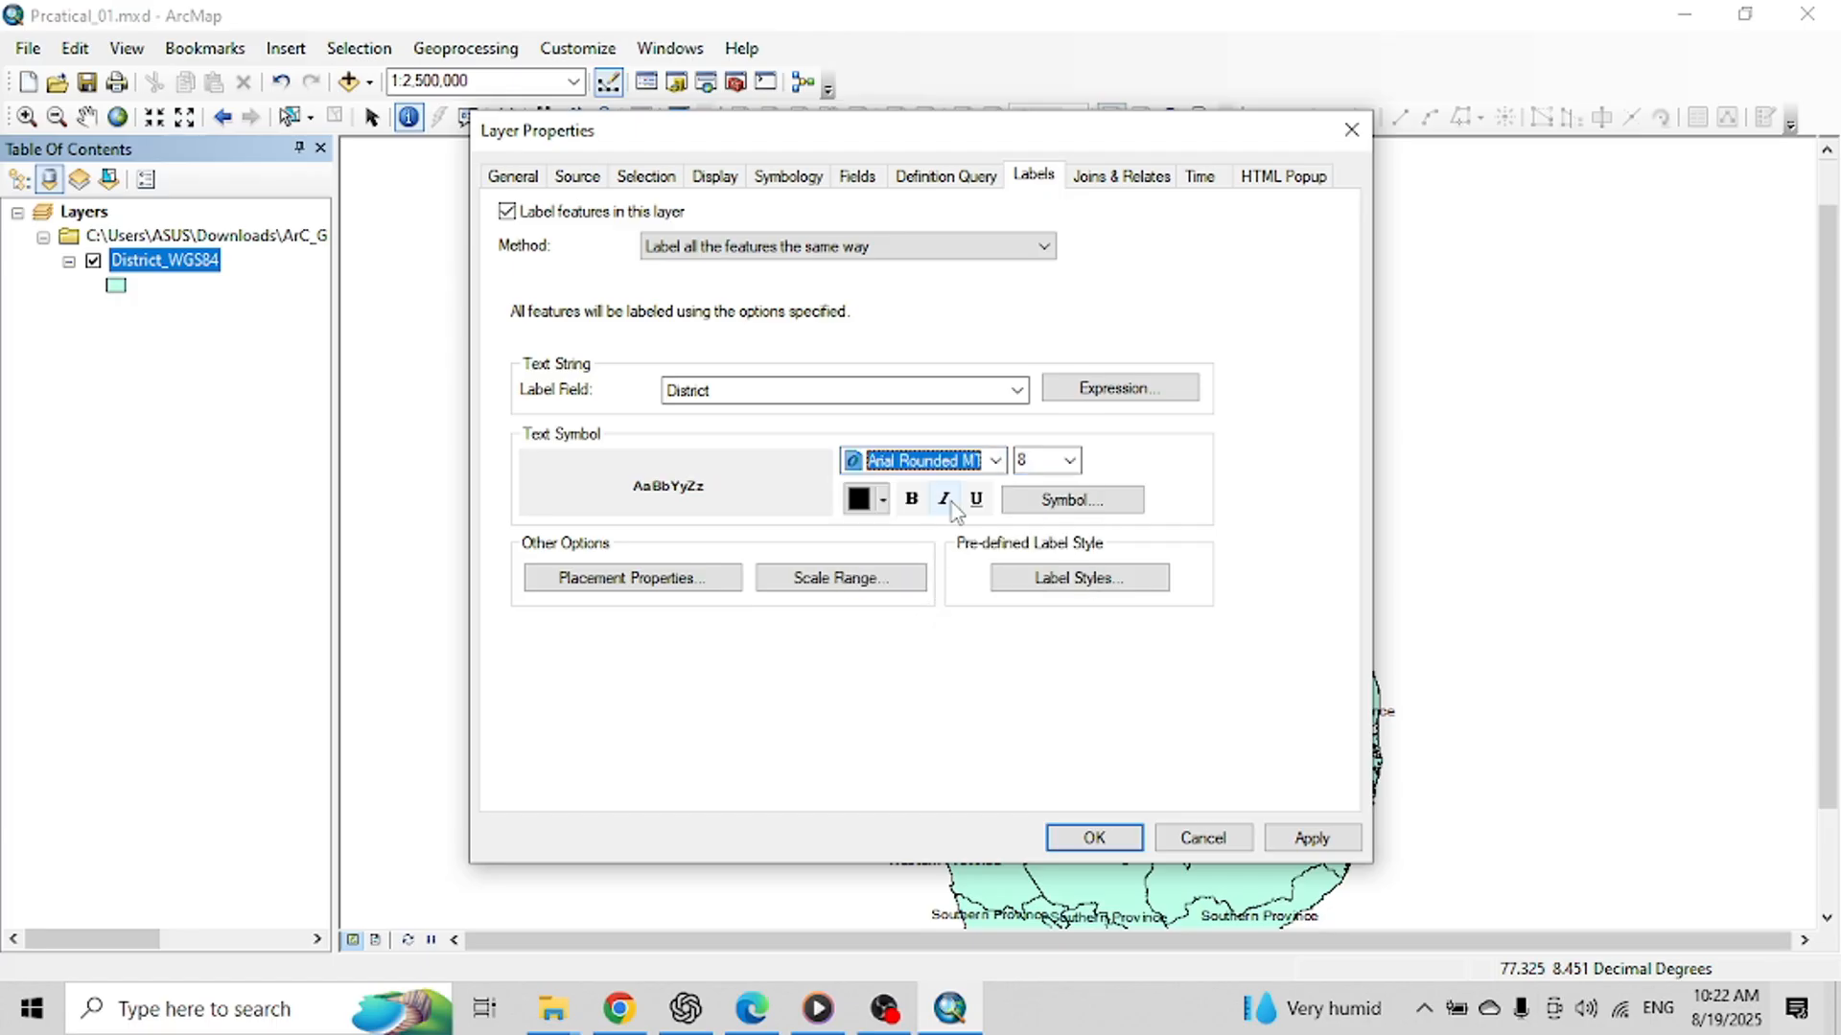
pyautogui.click(883, 506)
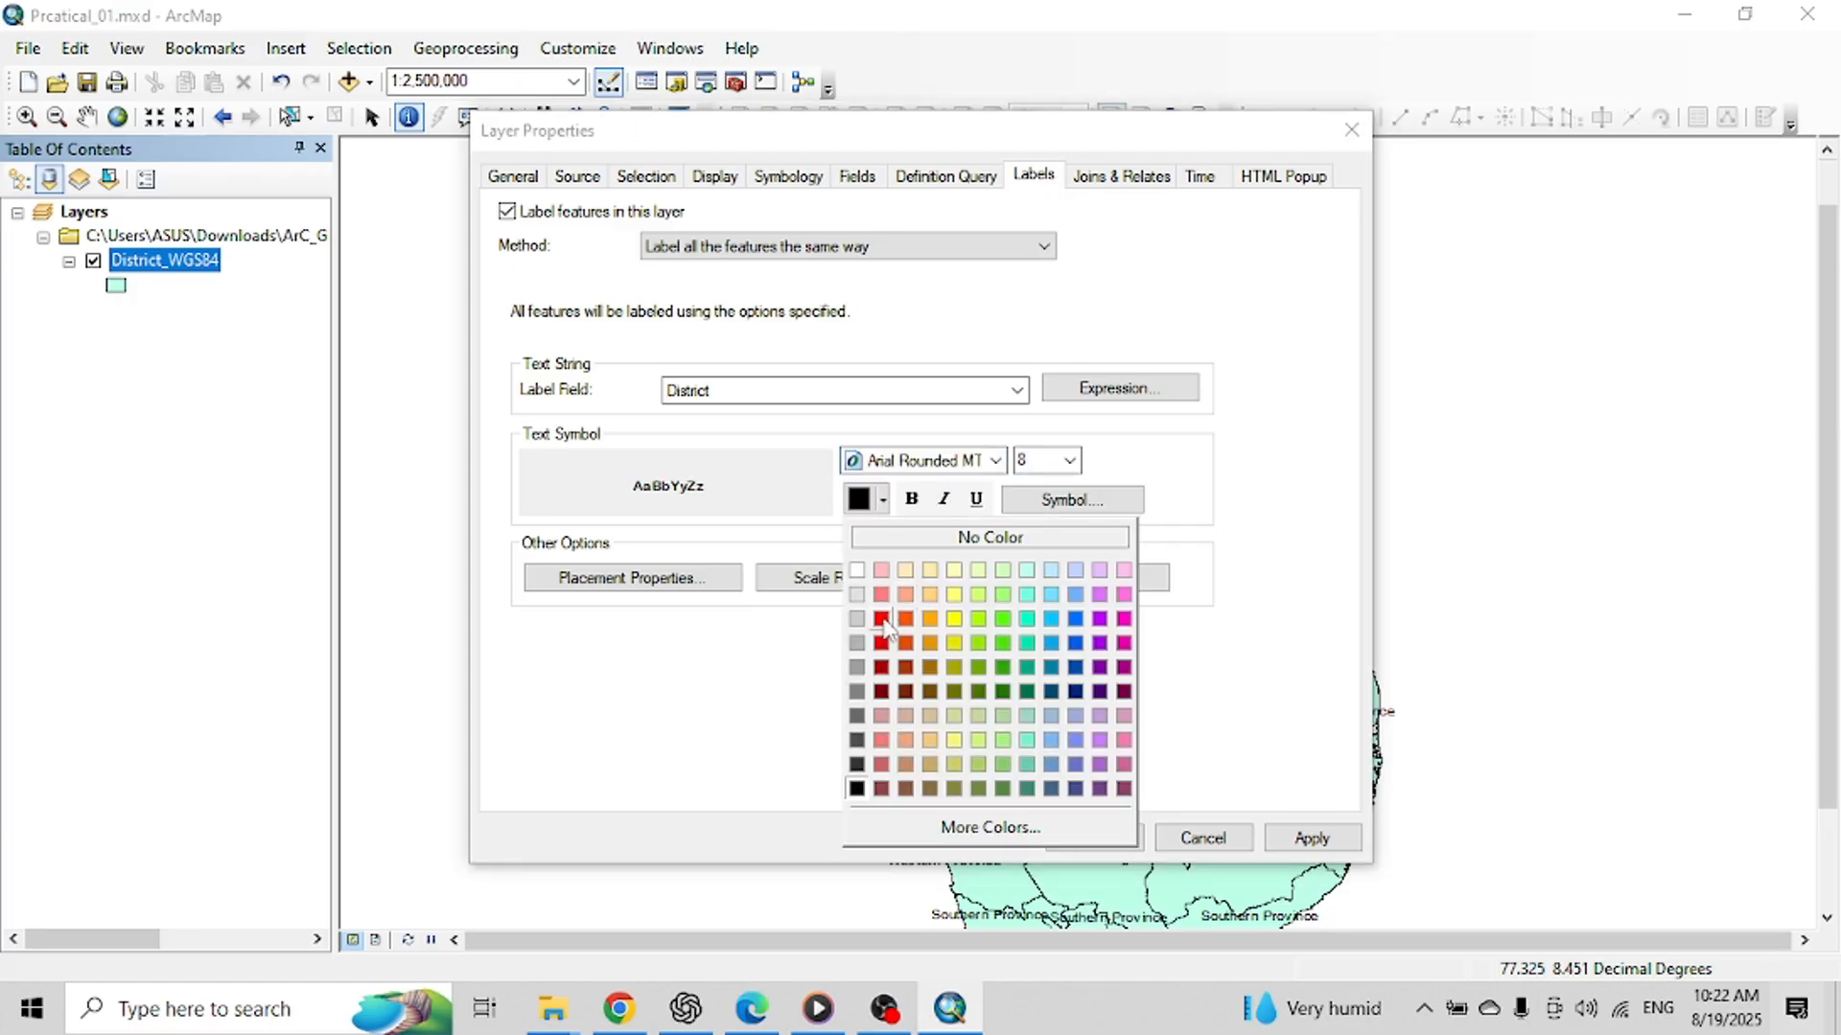
pyautogui.click(888, 621)
pyautogui.click(913, 500)
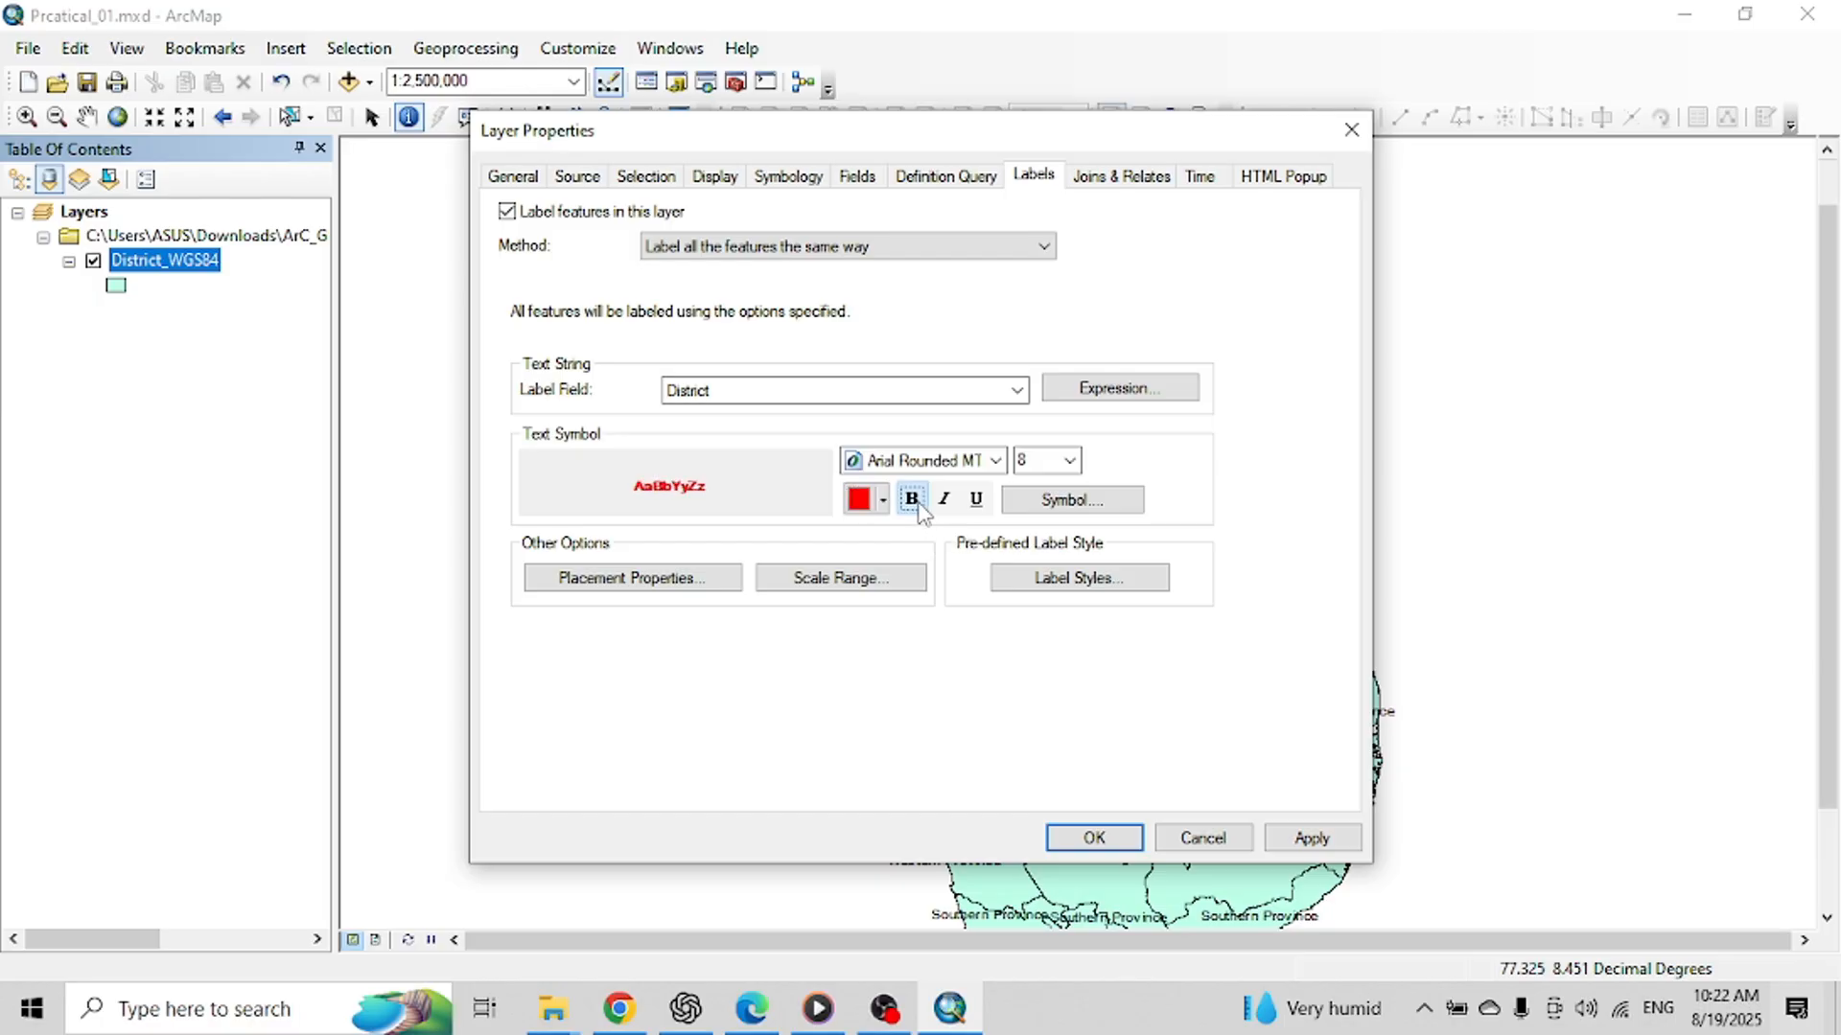
pyautogui.click(945, 499)
pyautogui.click(975, 501)
pyautogui.click(937, 503)
pyautogui.click(942, 504)
pyautogui.click(913, 502)
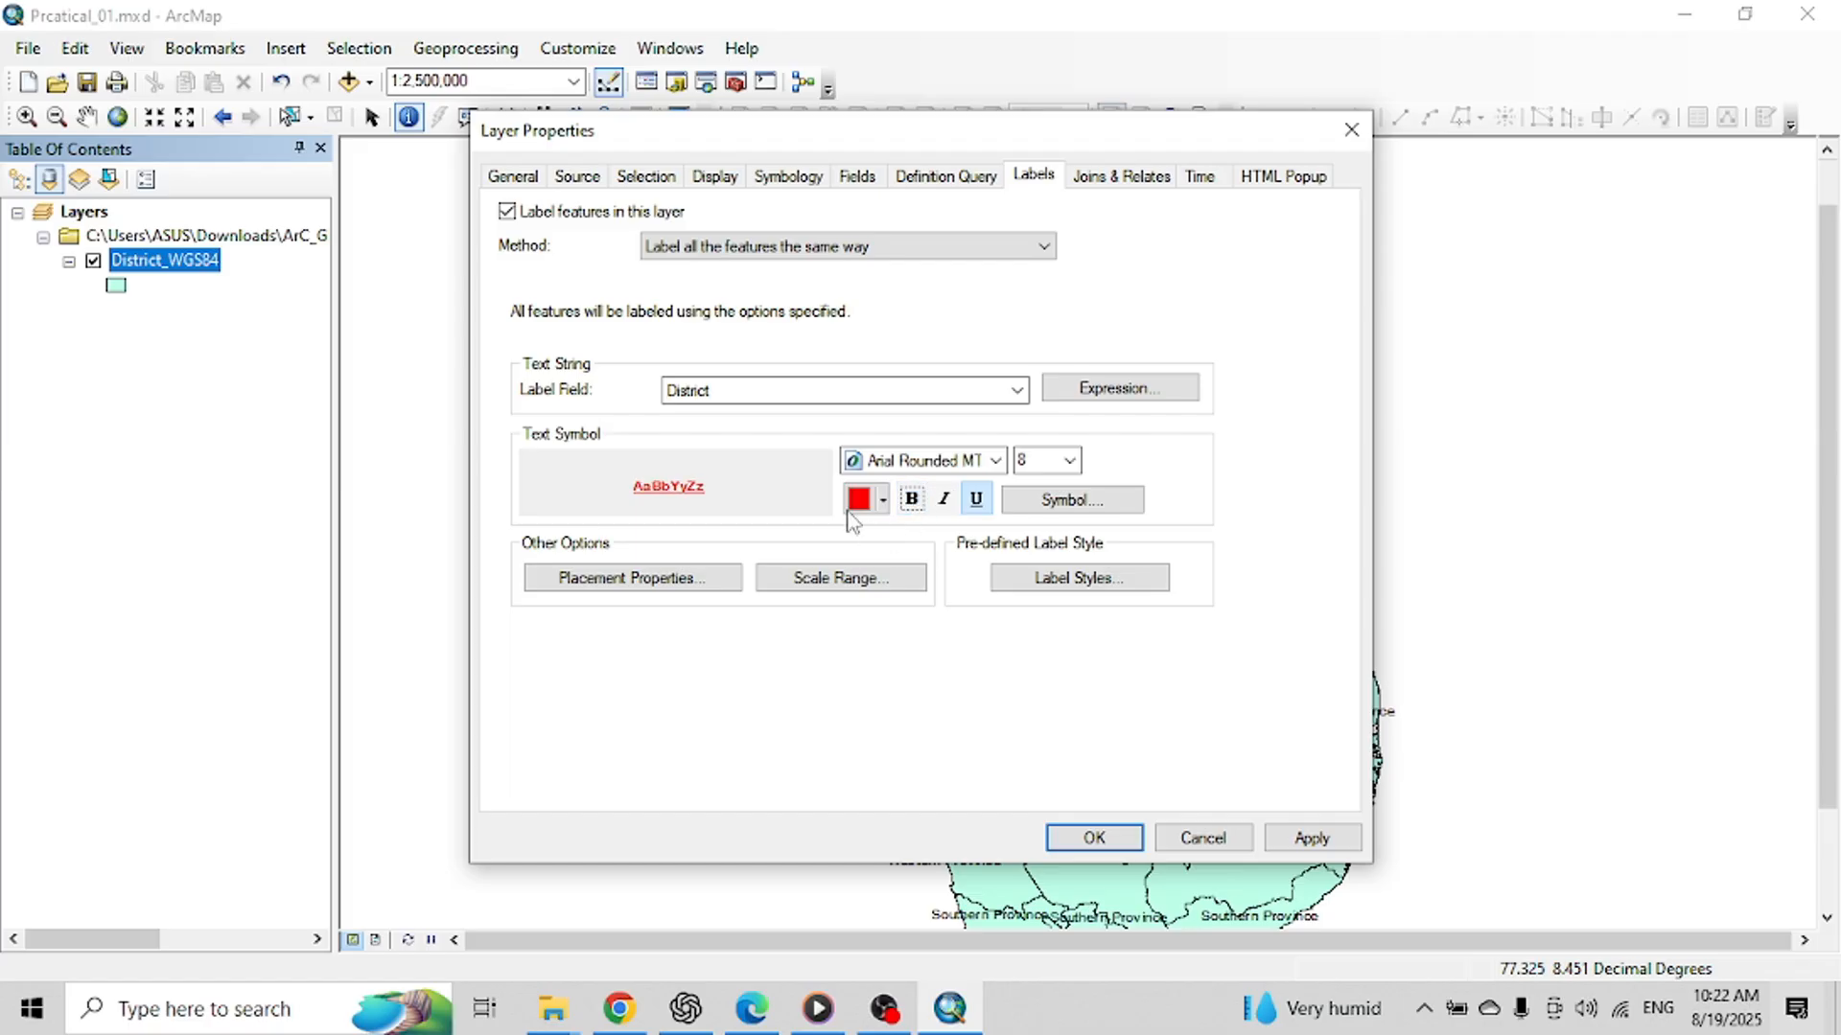
# Step: Set the label size to 12, apply the label settings and check the district names on the map
pyautogui.click(1069, 461)
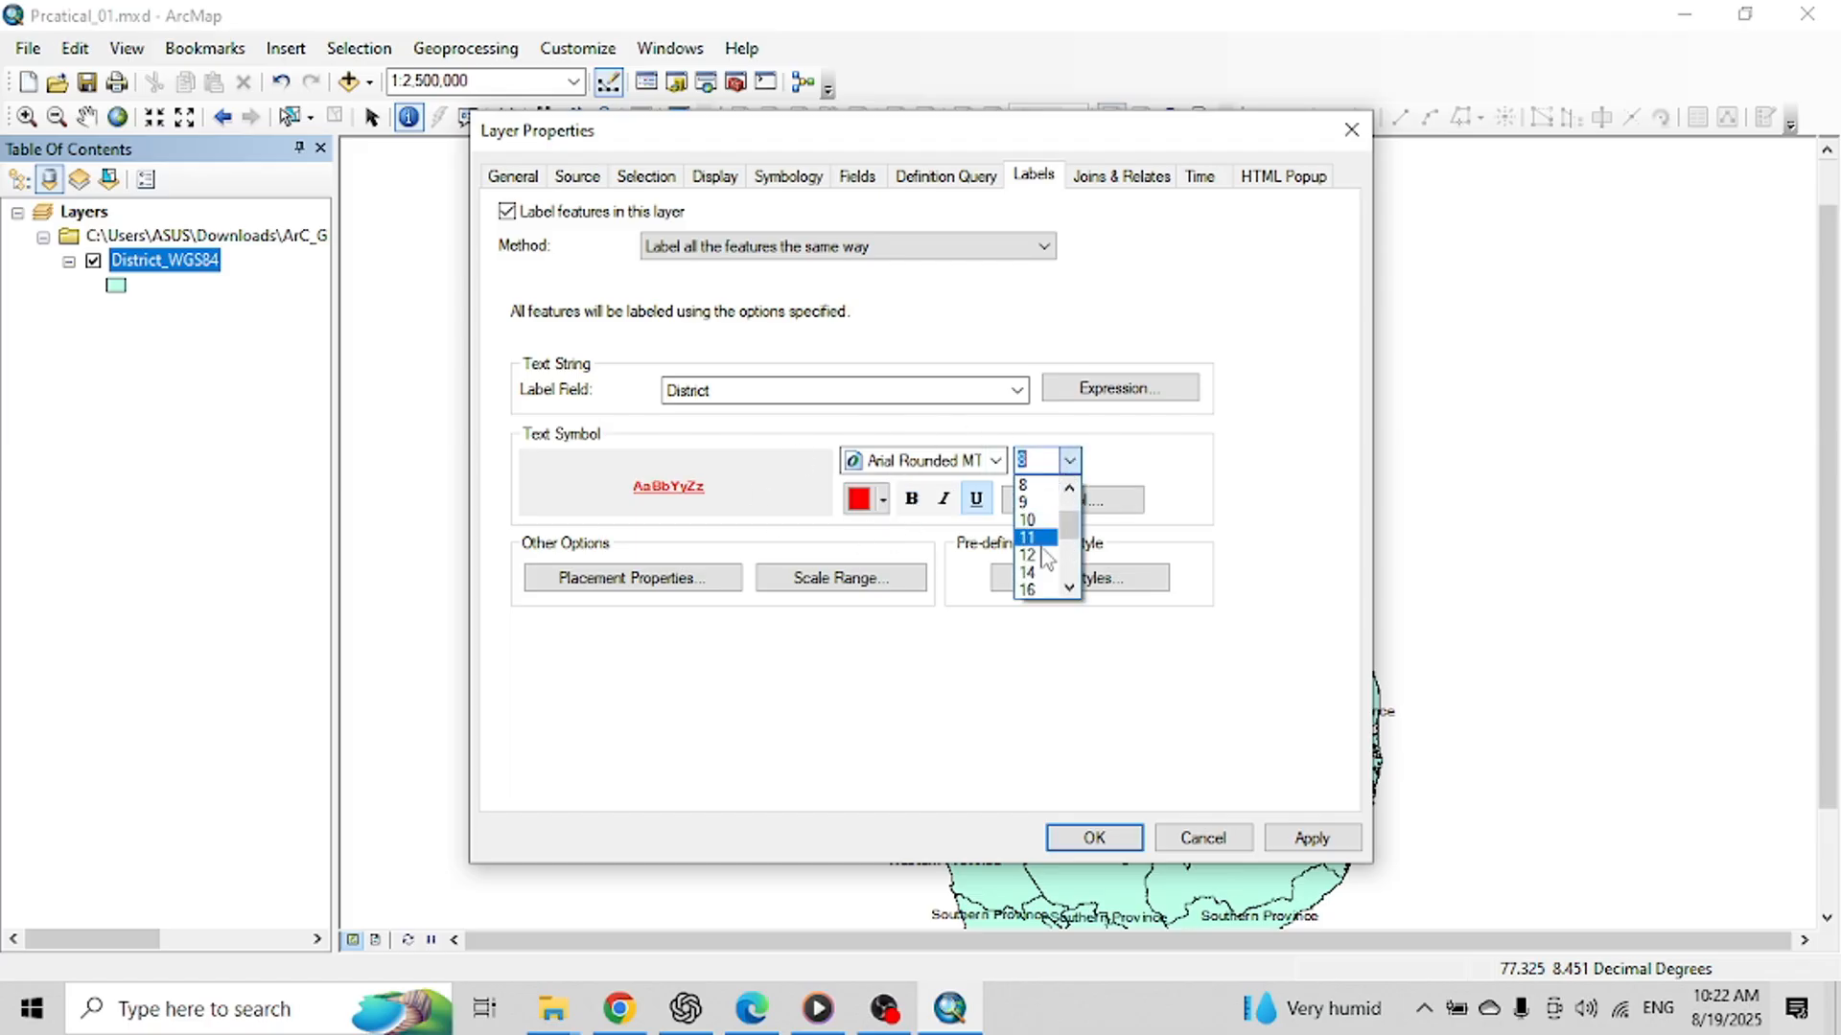
pyautogui.click(1039, 559)
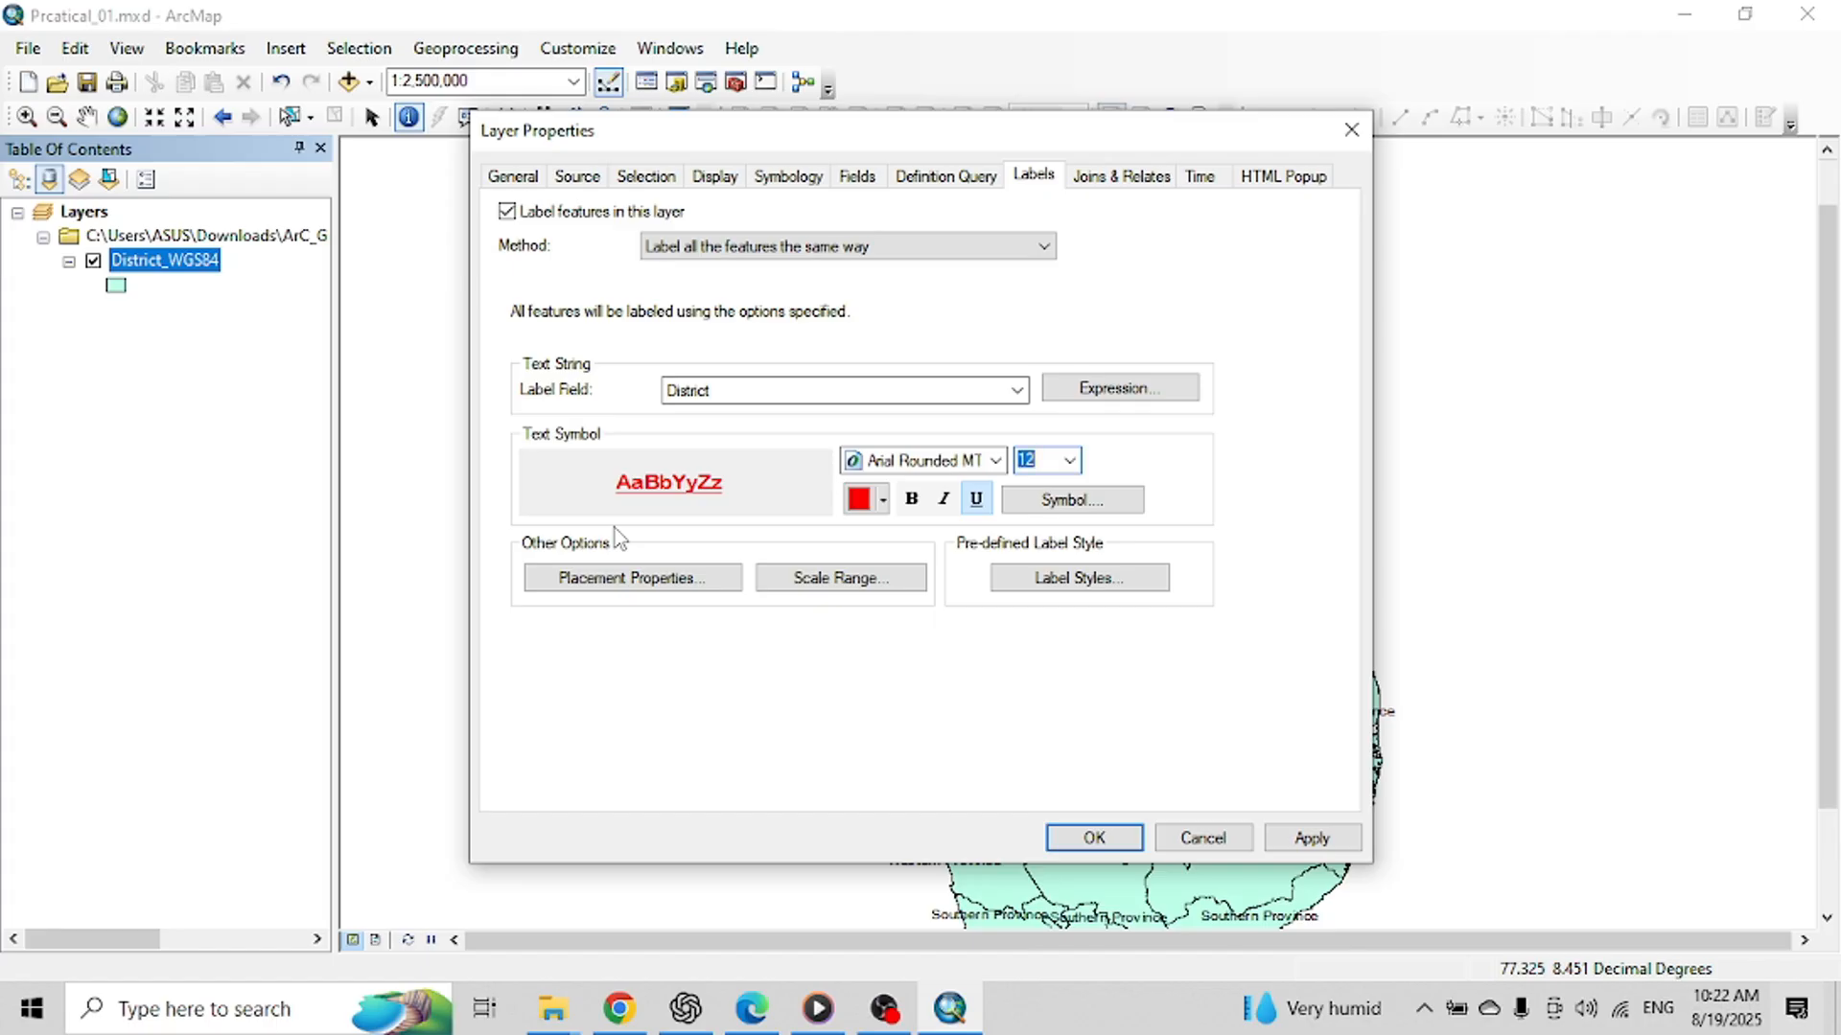
pyautogui.click(1314, 848)
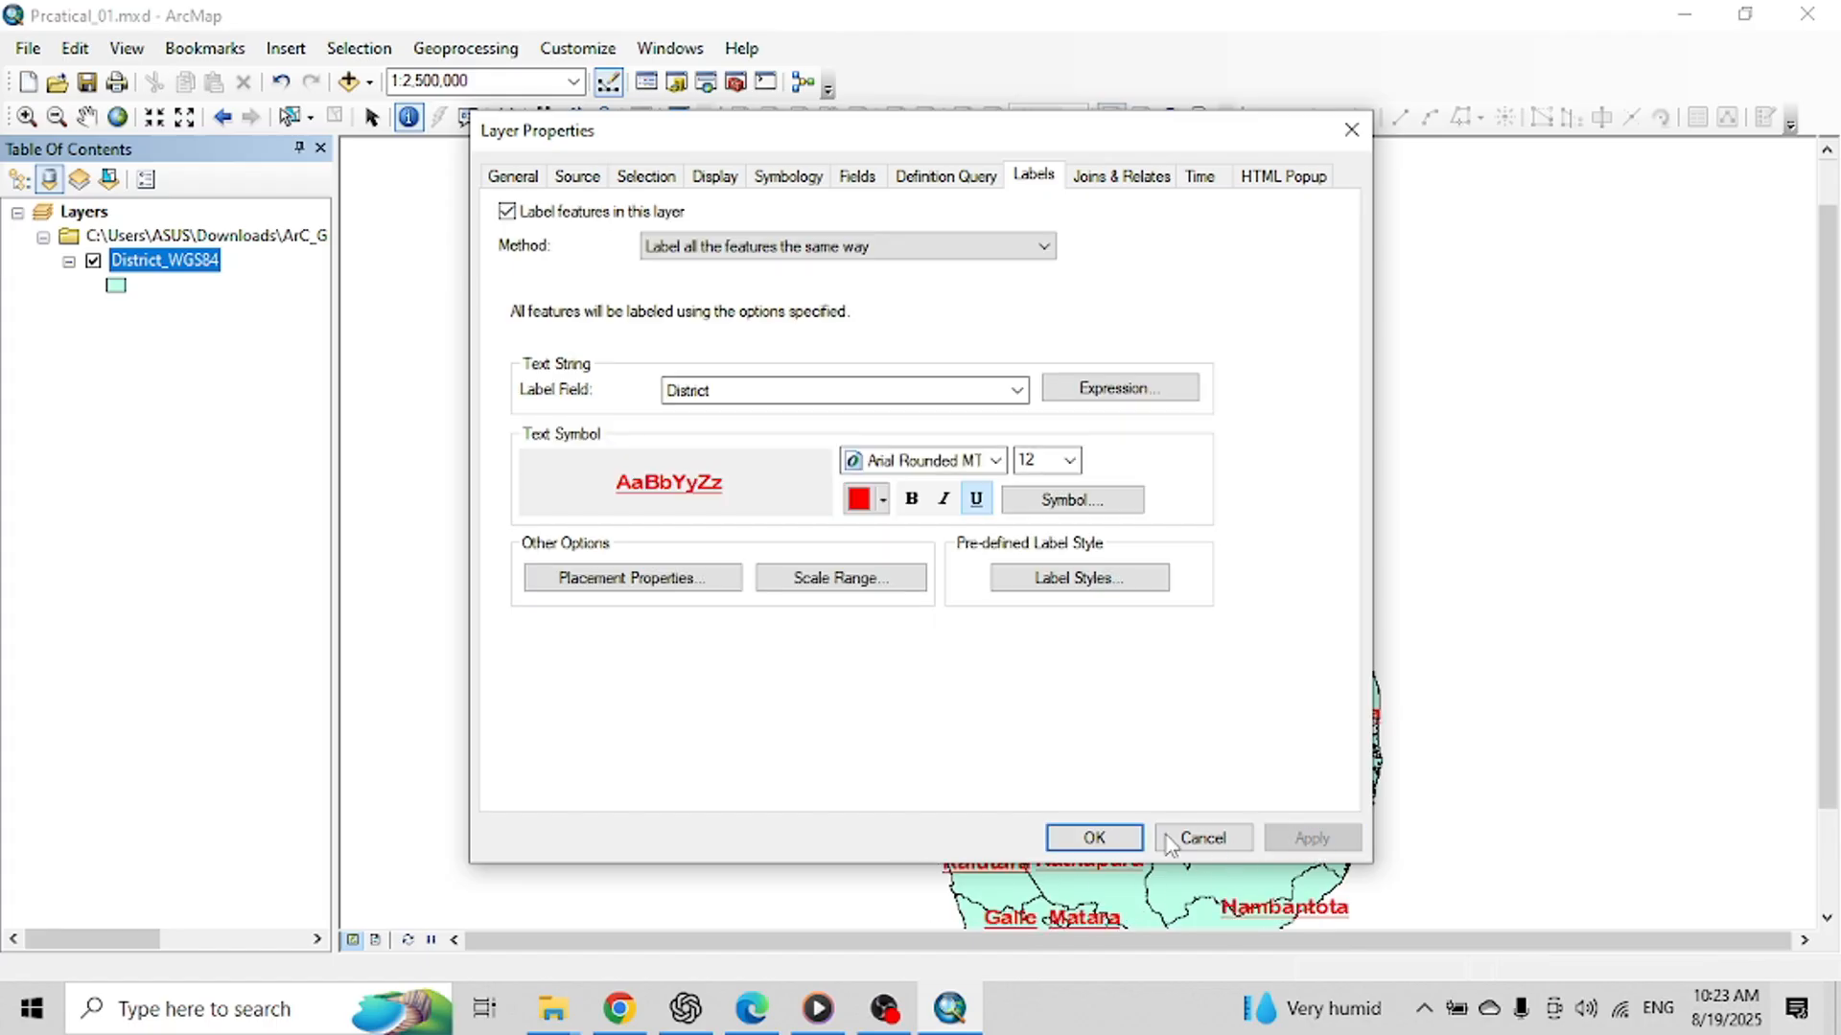
pyautogui.click(1094, 838)
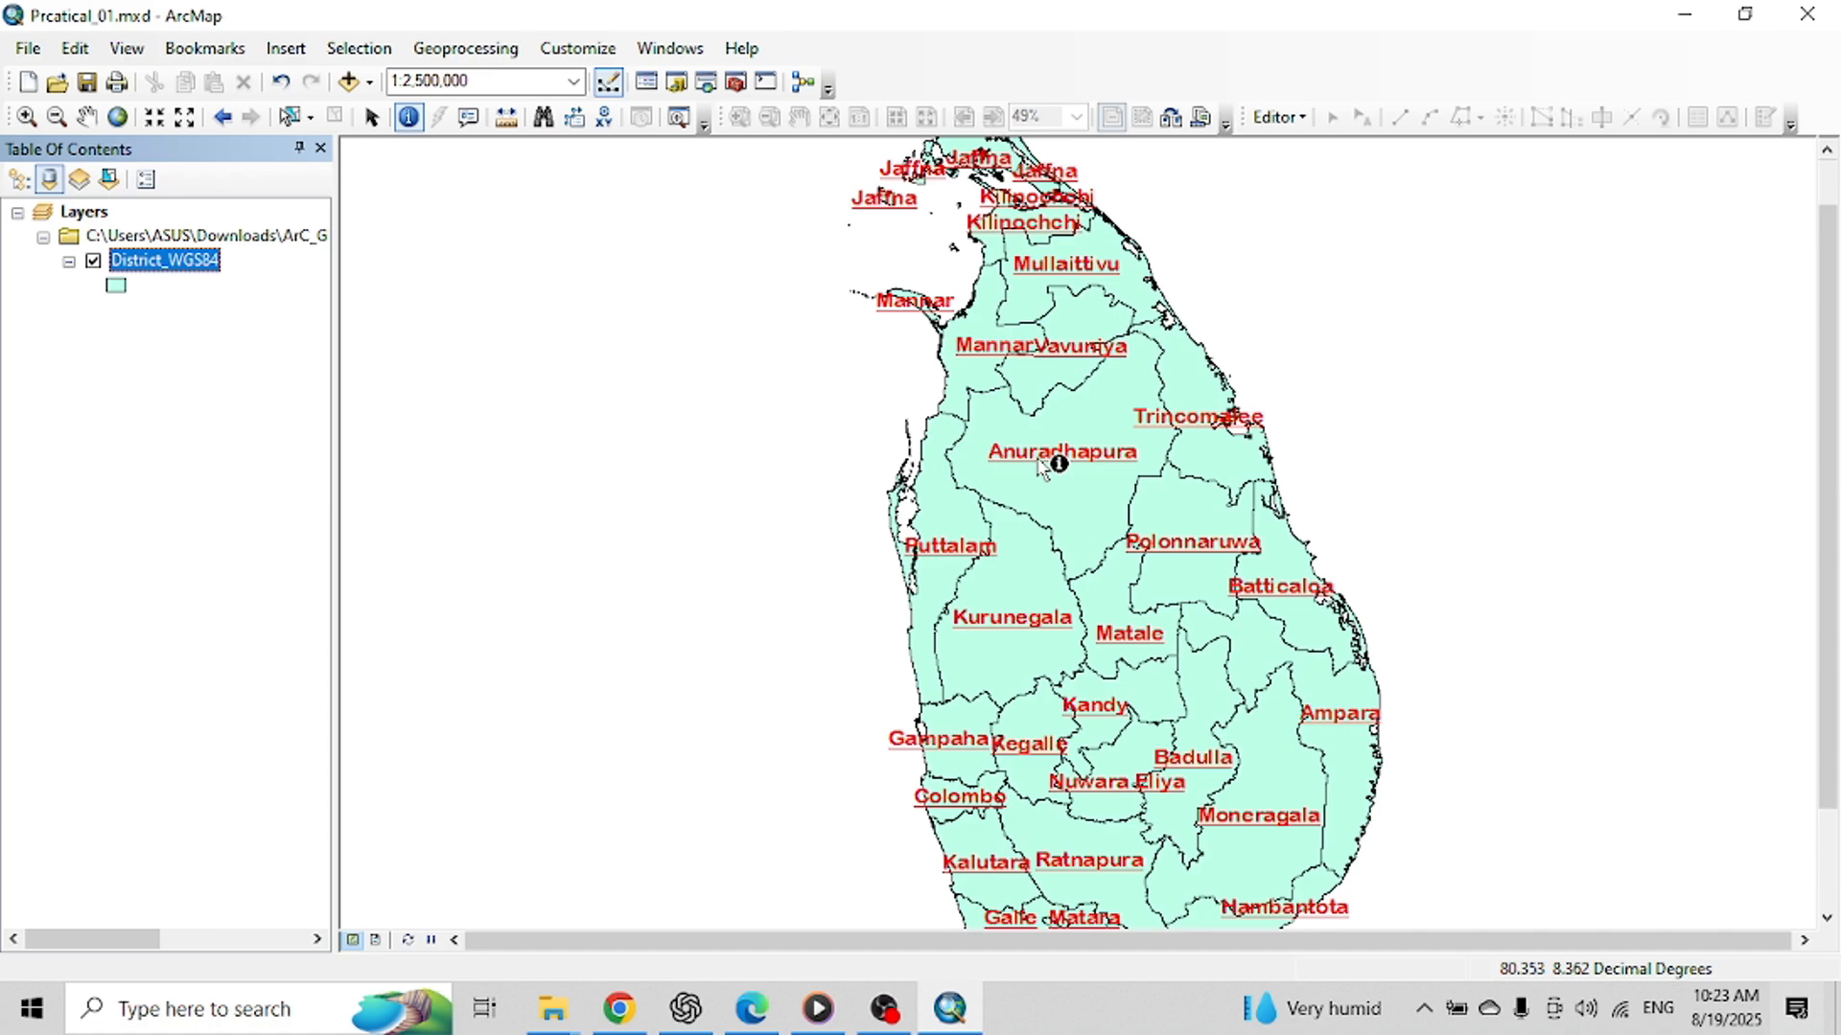
pyautogui.scroll(-1, 1039, 457)
pyautogui.scroll(1, 1039, 456)
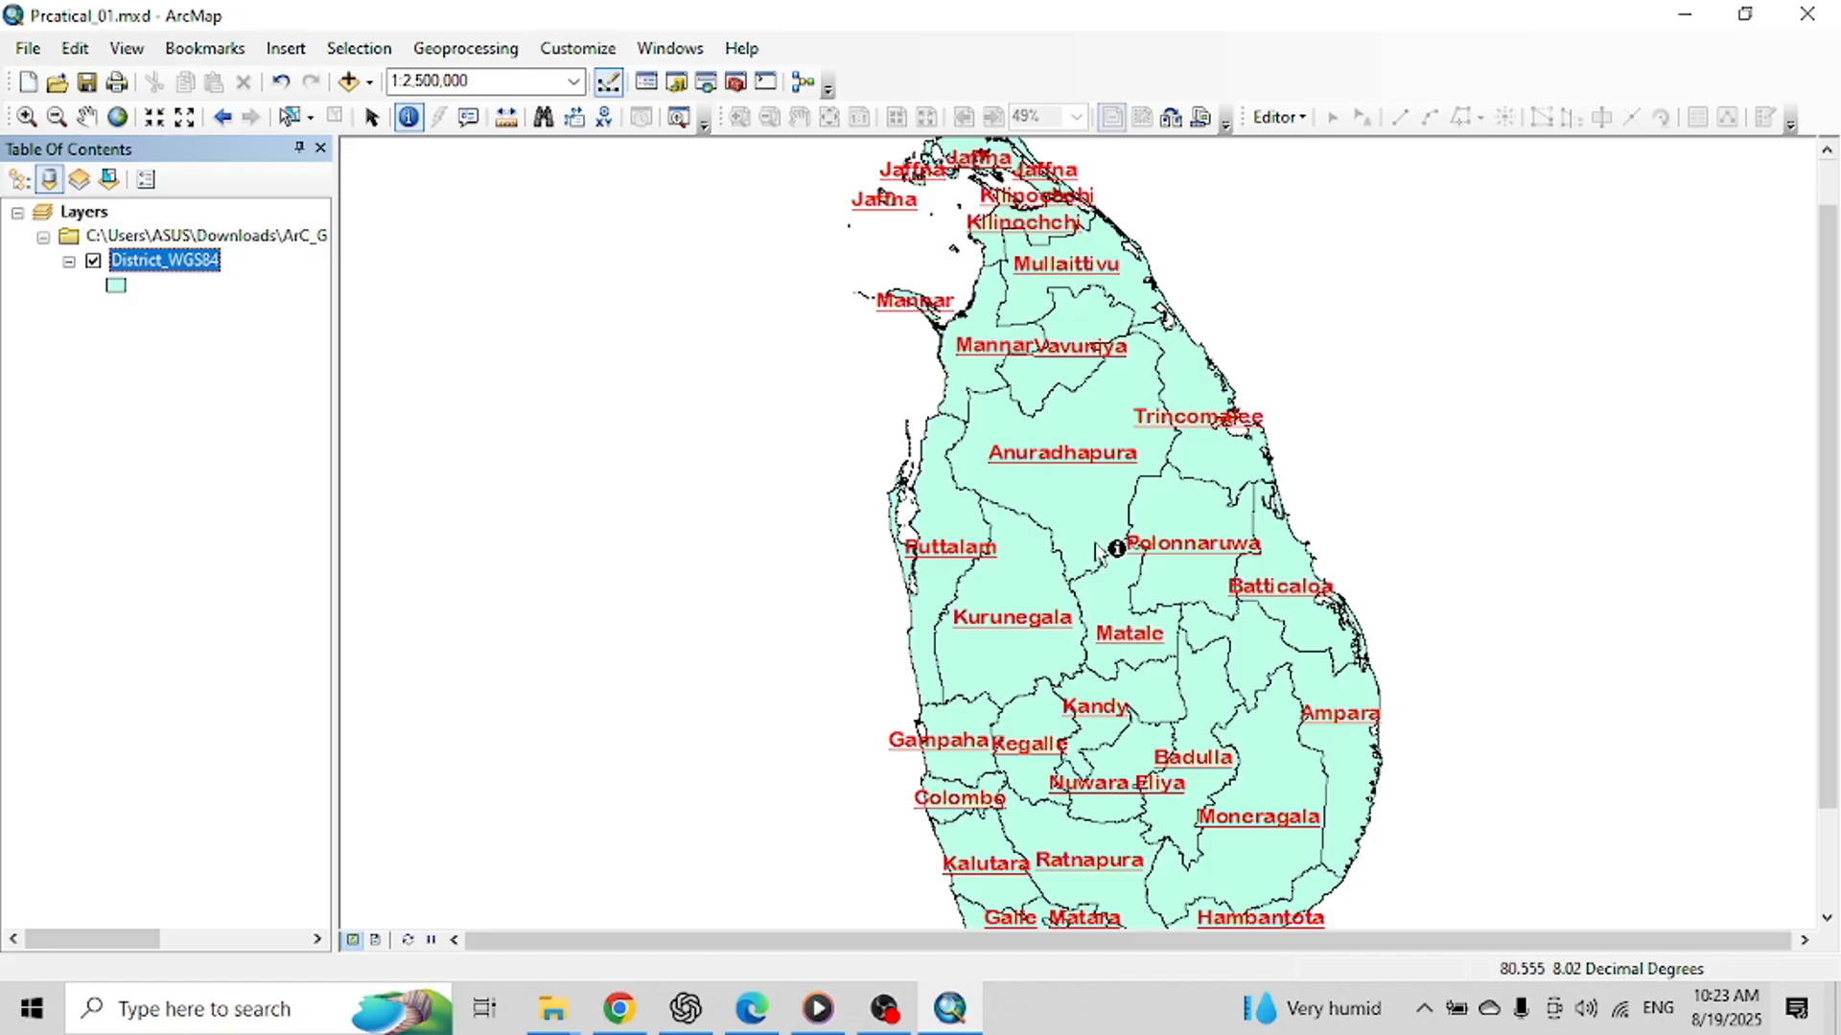
pyautogui.scroll(1, 1115, 467)
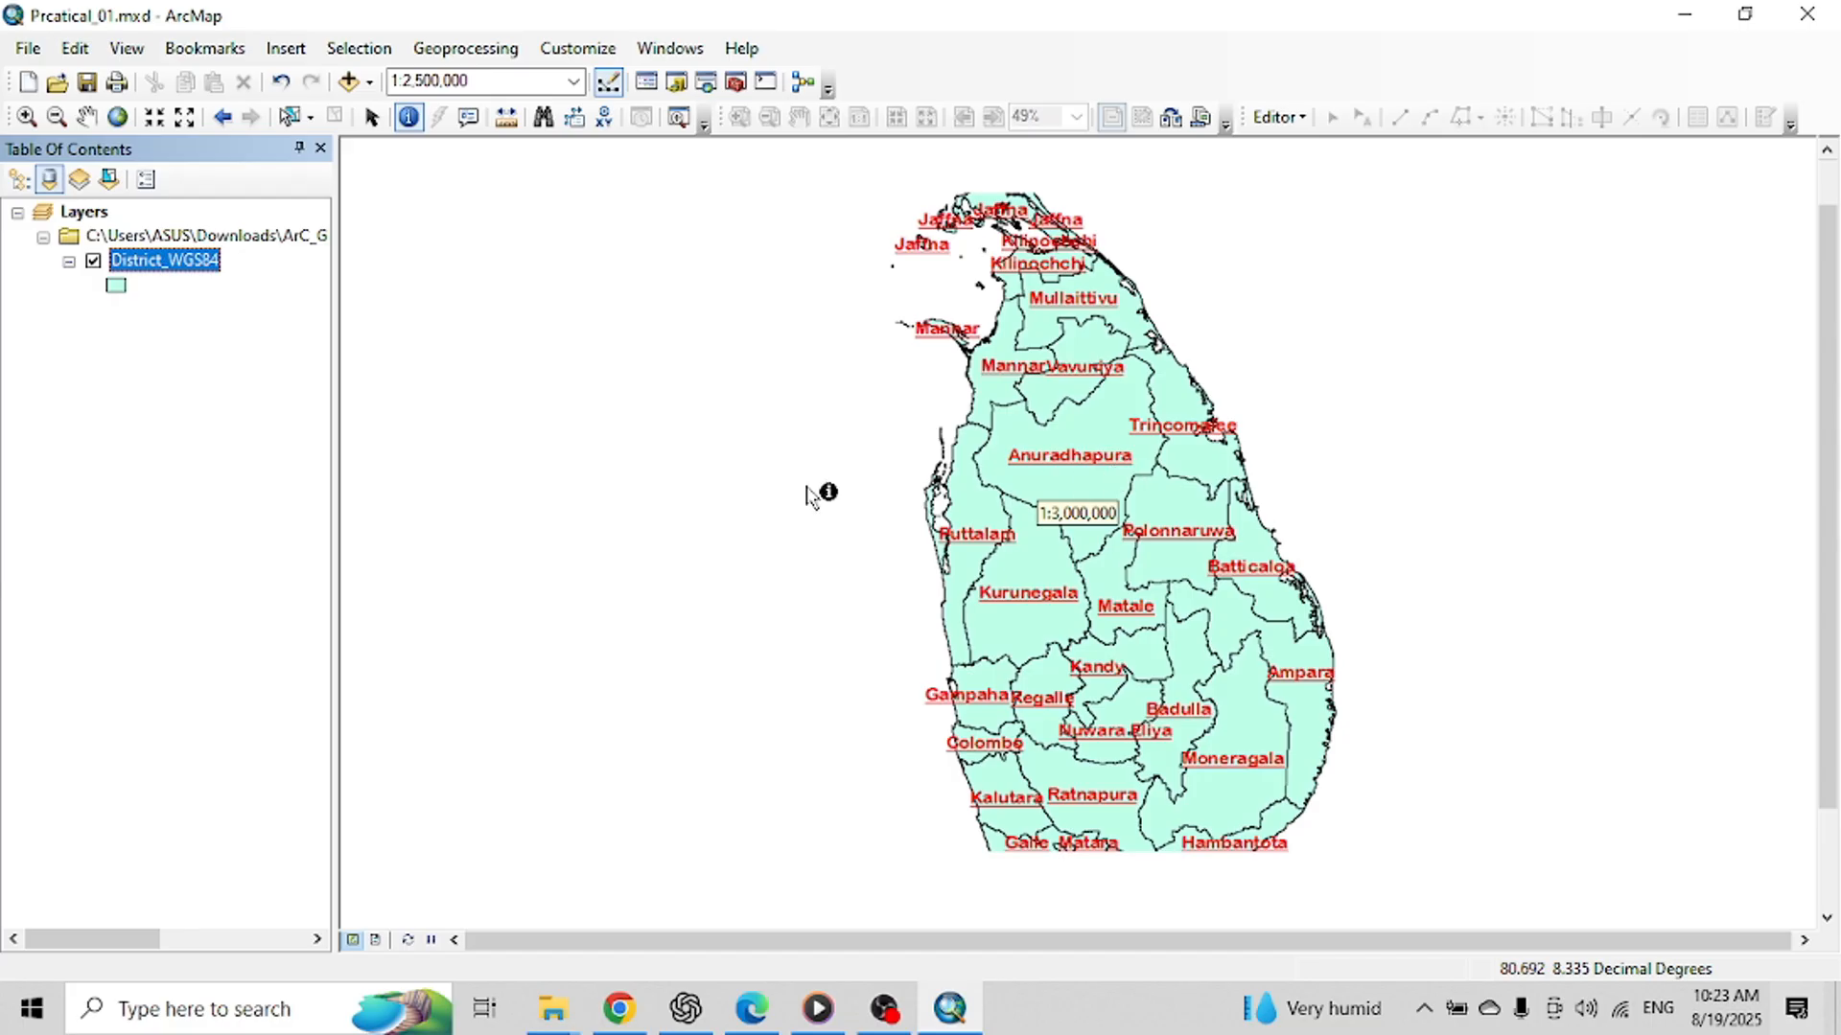
# Step: Reopen the District_WGS84 label settings, remove the underline and set the label size to 8
pyautogui.rightClick(192, 271)
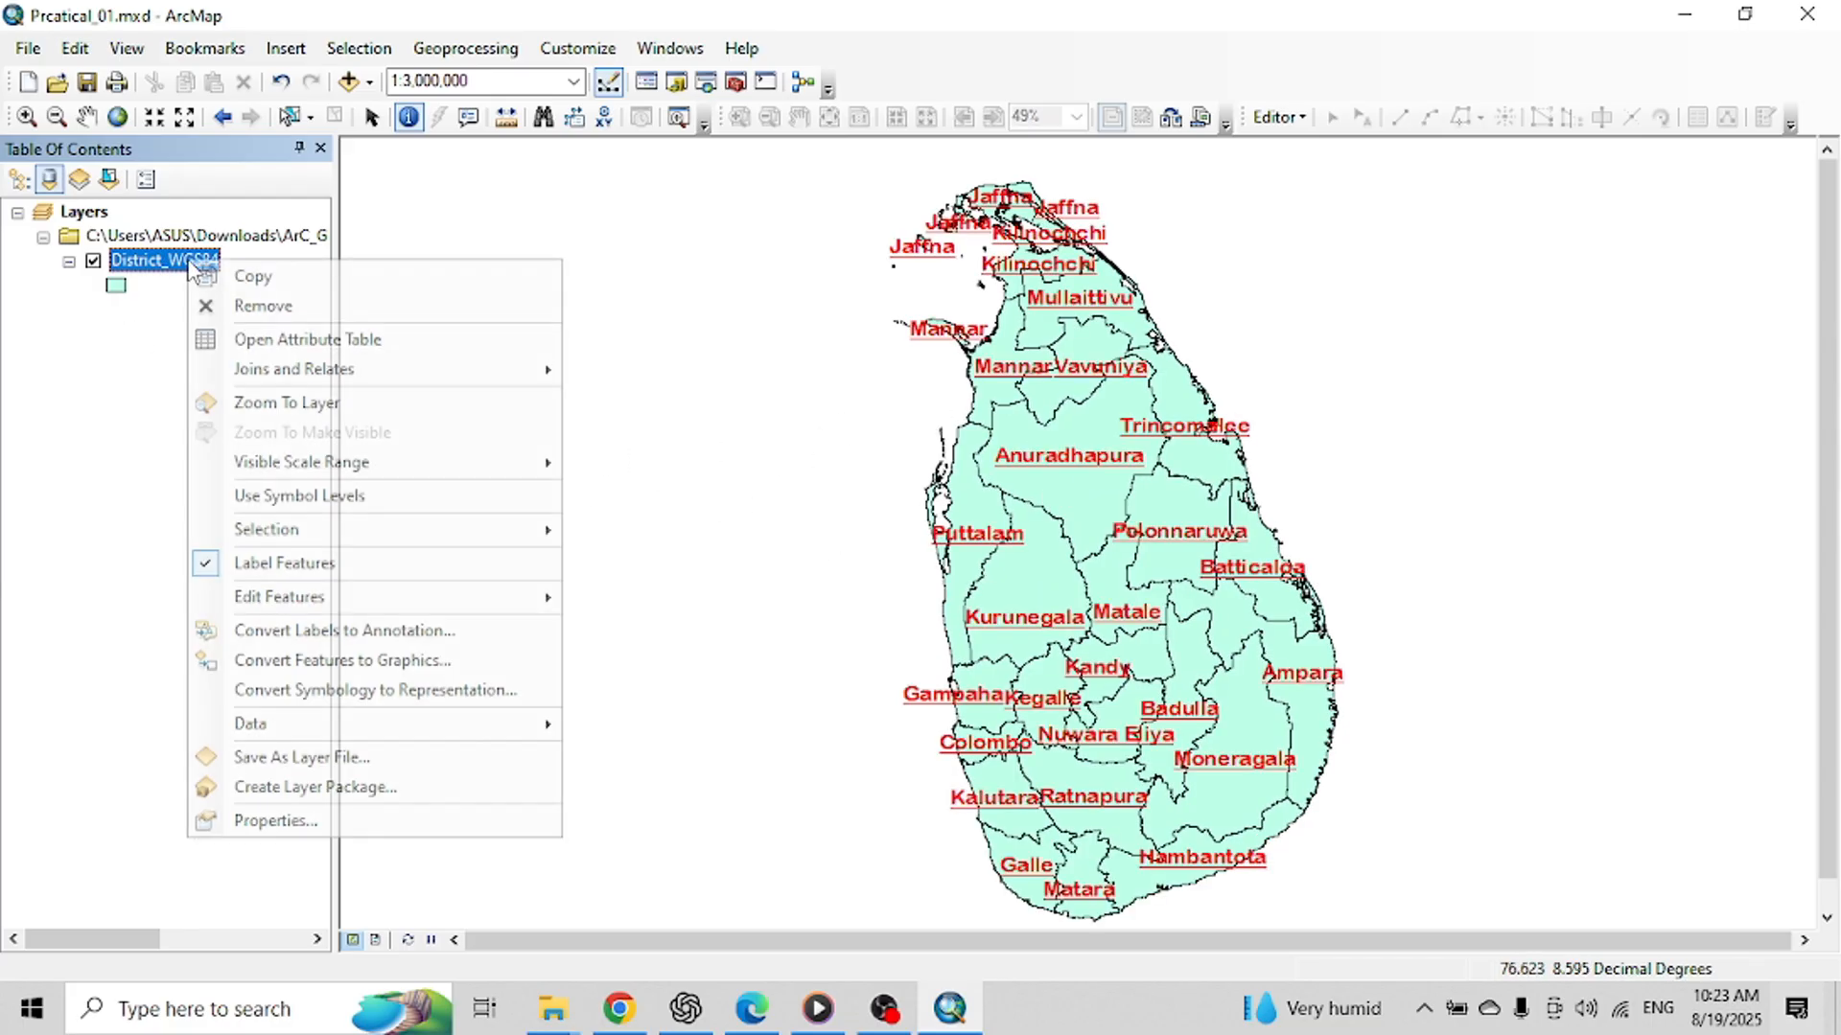
pyautogui.click(270, 820)
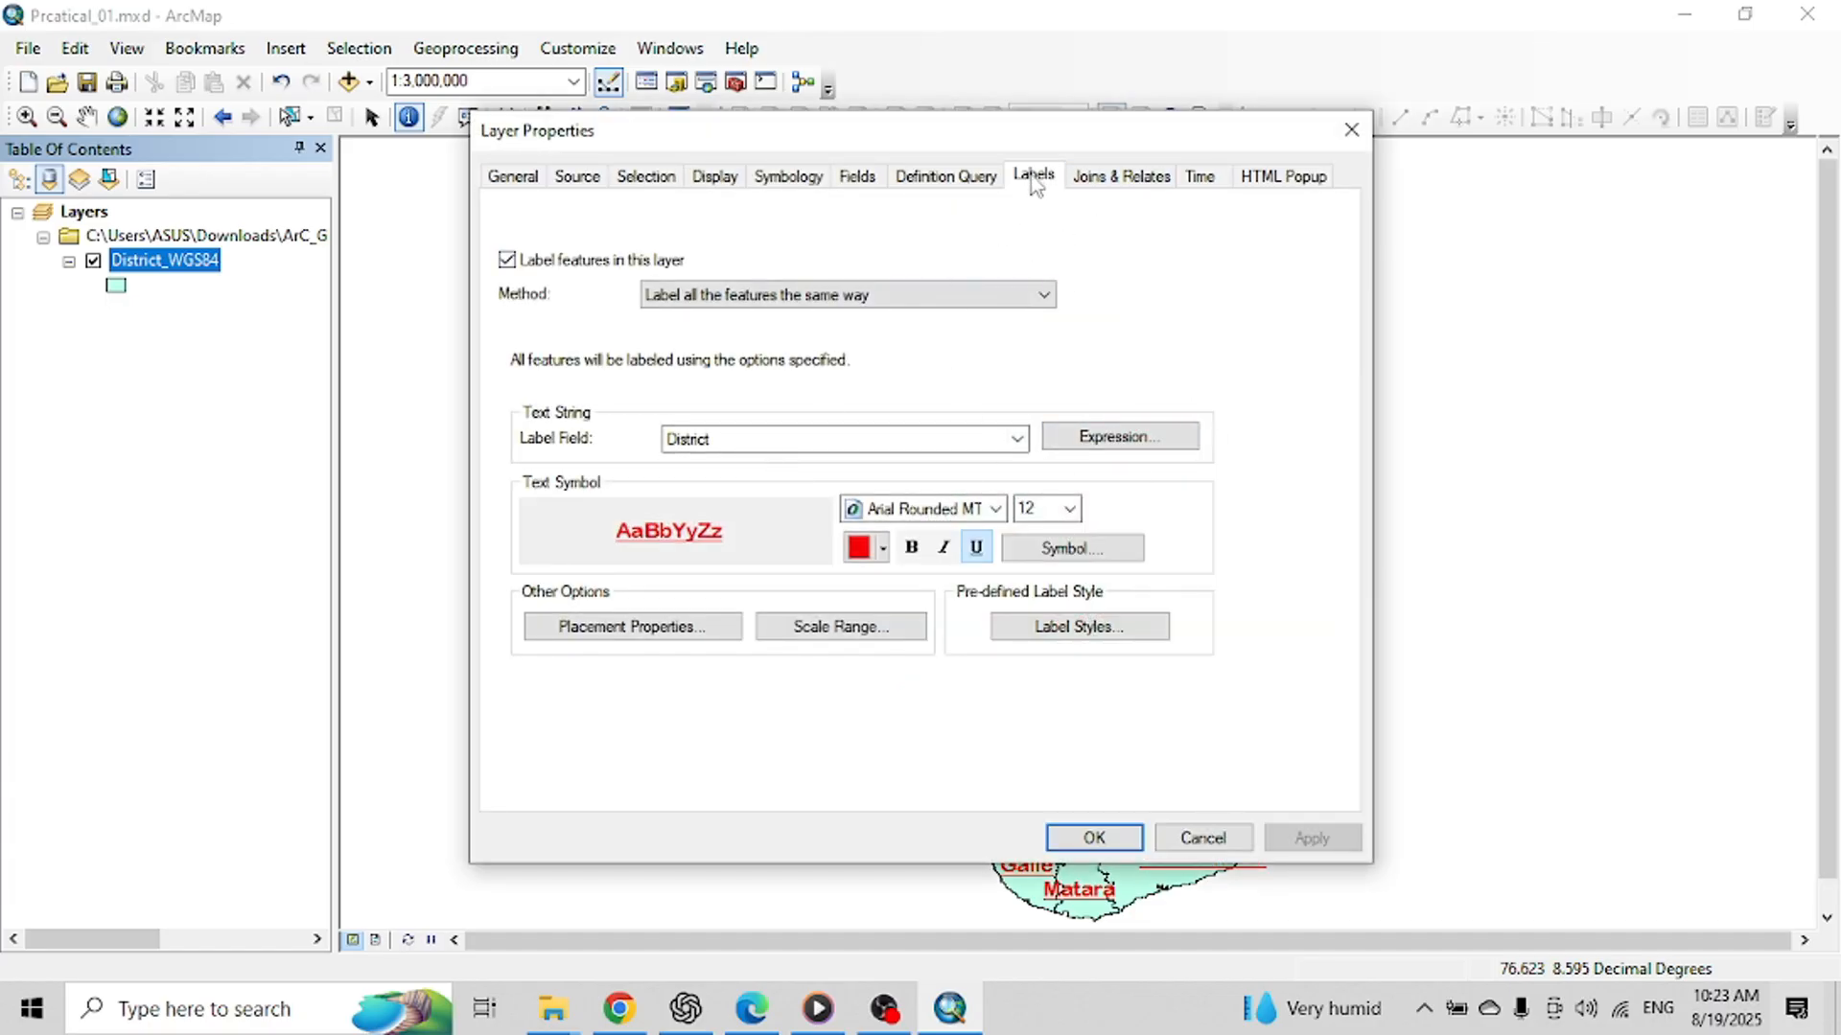
pyautogui.click(976, 547)
pyautogui.click(1069, 508)
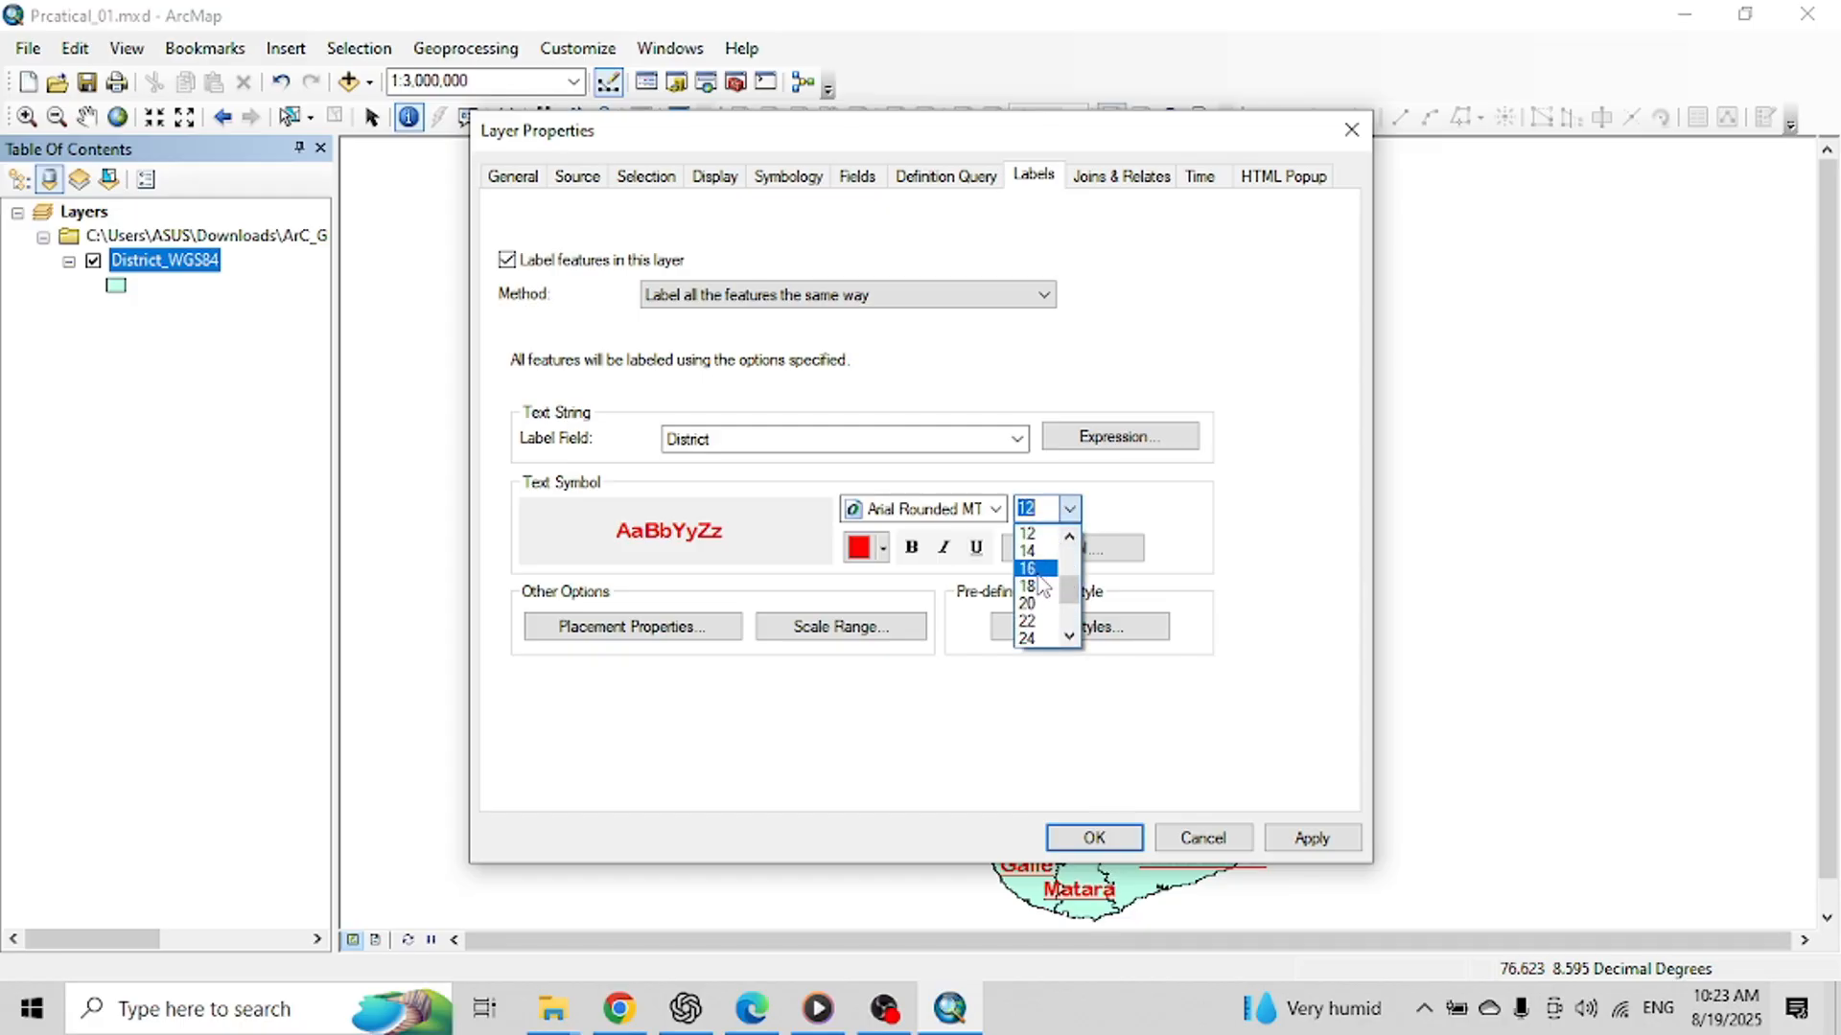
pyautogui.scroll(2, 1040, 590)
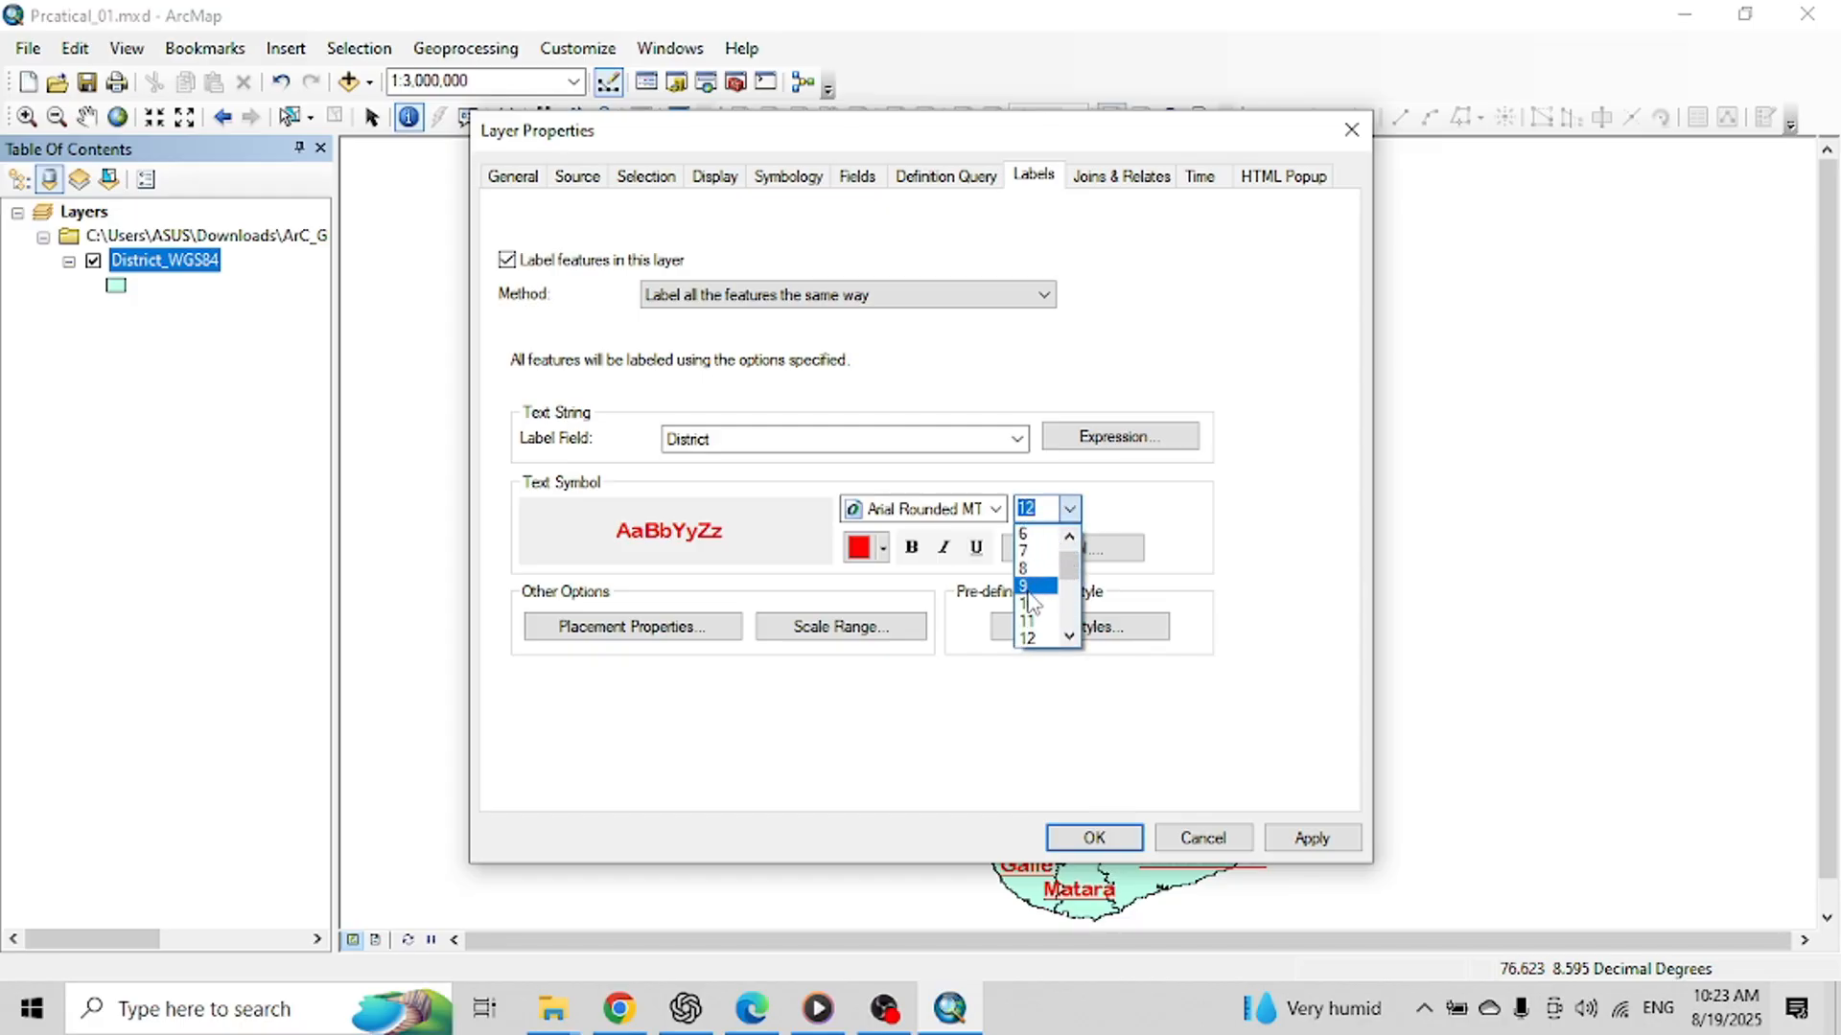
pyautogui.click(1030, 569)
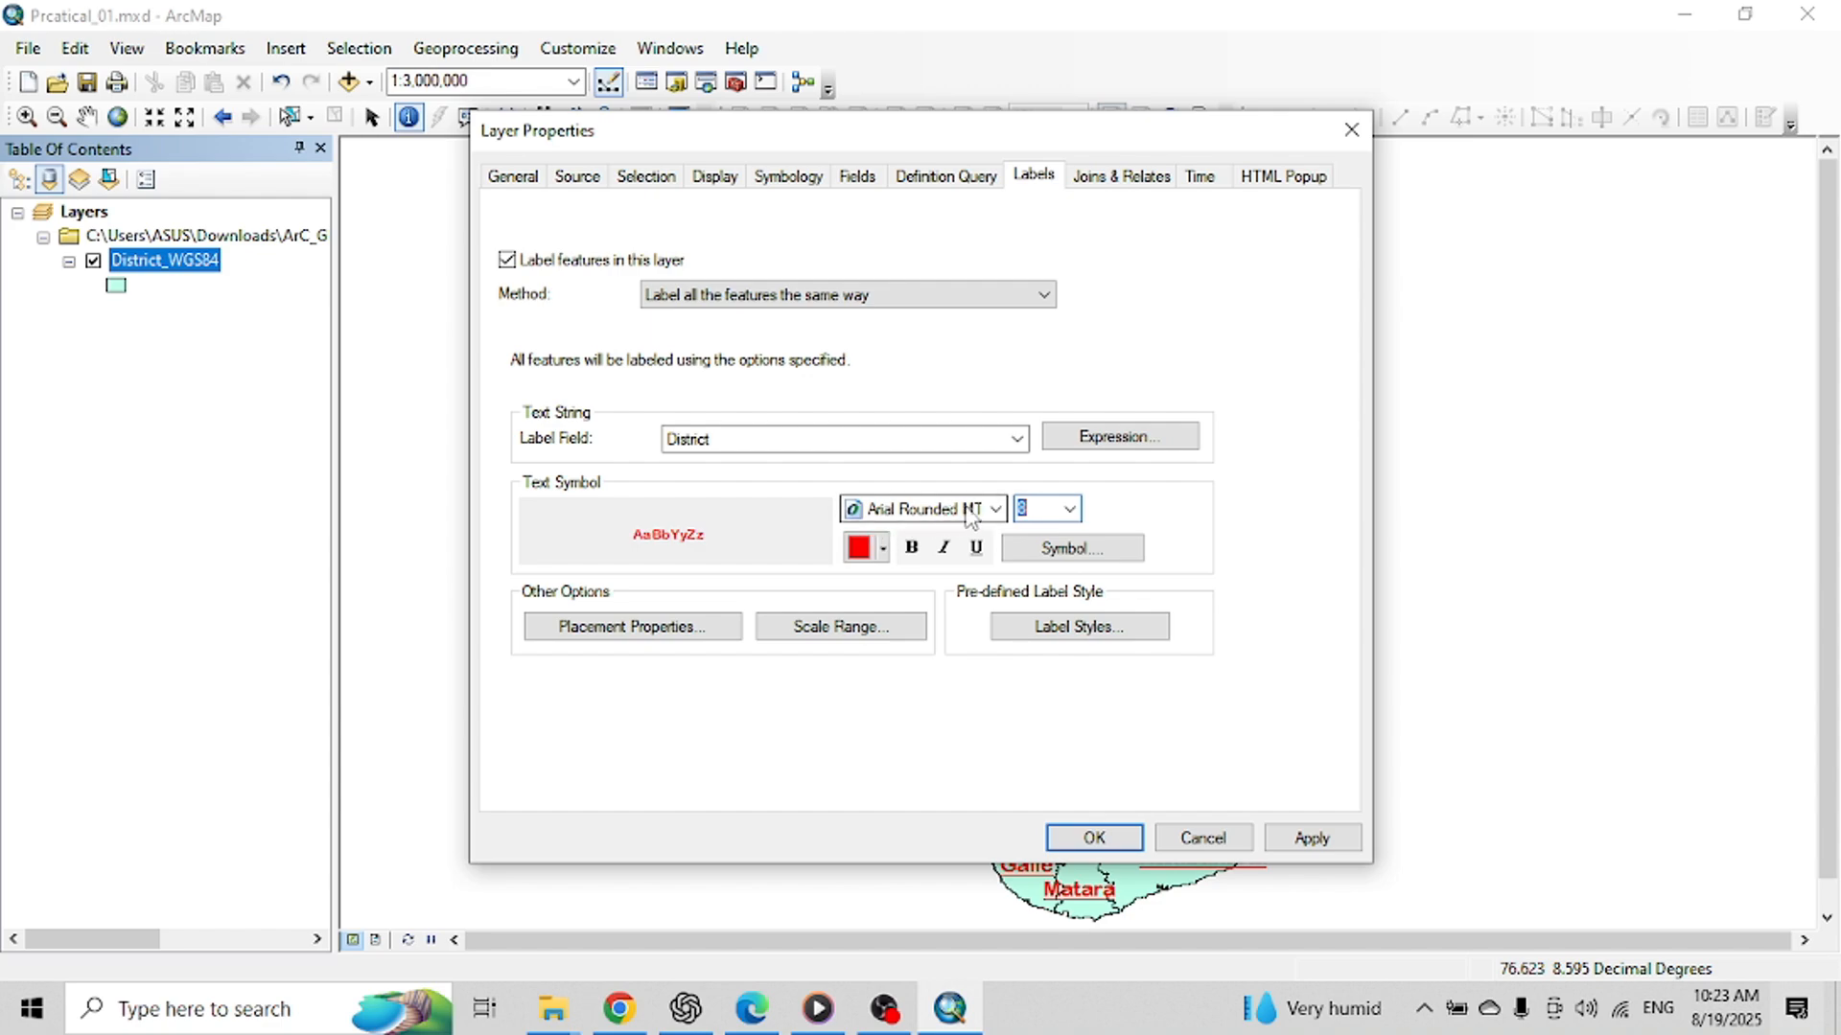
# Step: Change the label font to Arial Narrow and its colour to dark blue
pyautogui.click(995, 509)
pyautogui.scroll(4, 893, 589)
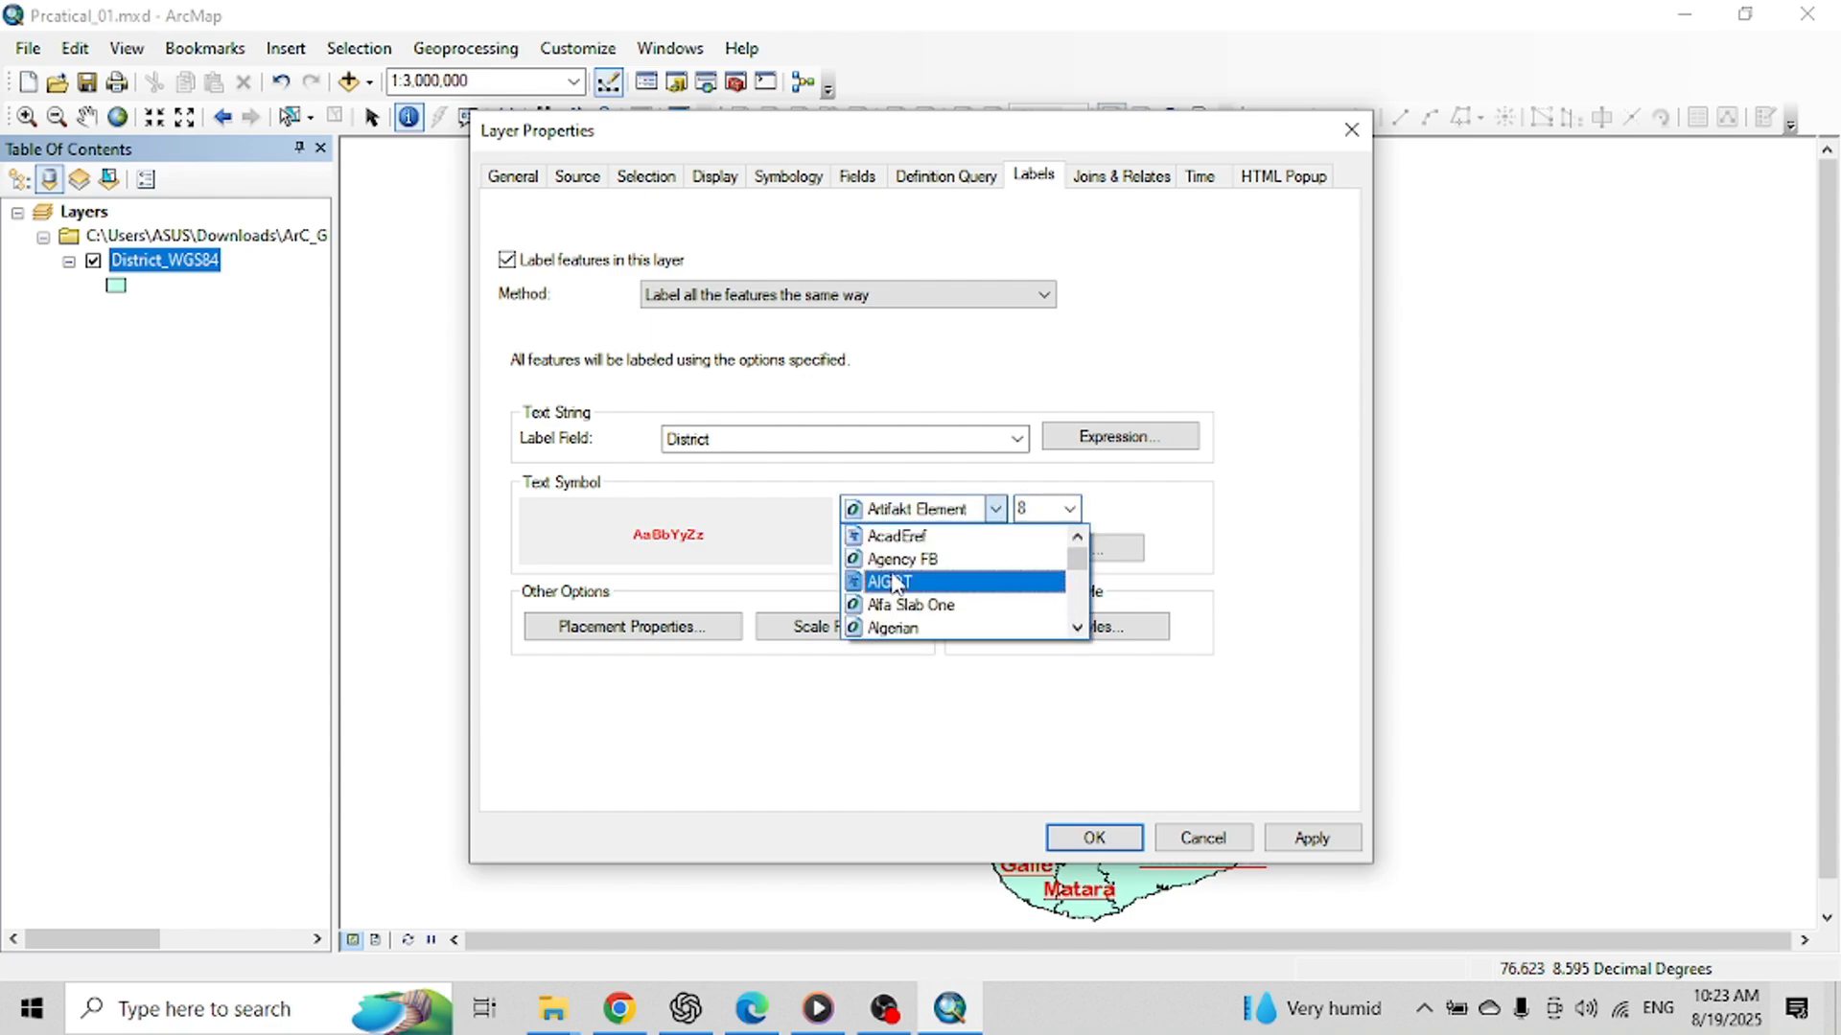
pyautogui.scroll(-4, 896, 586)
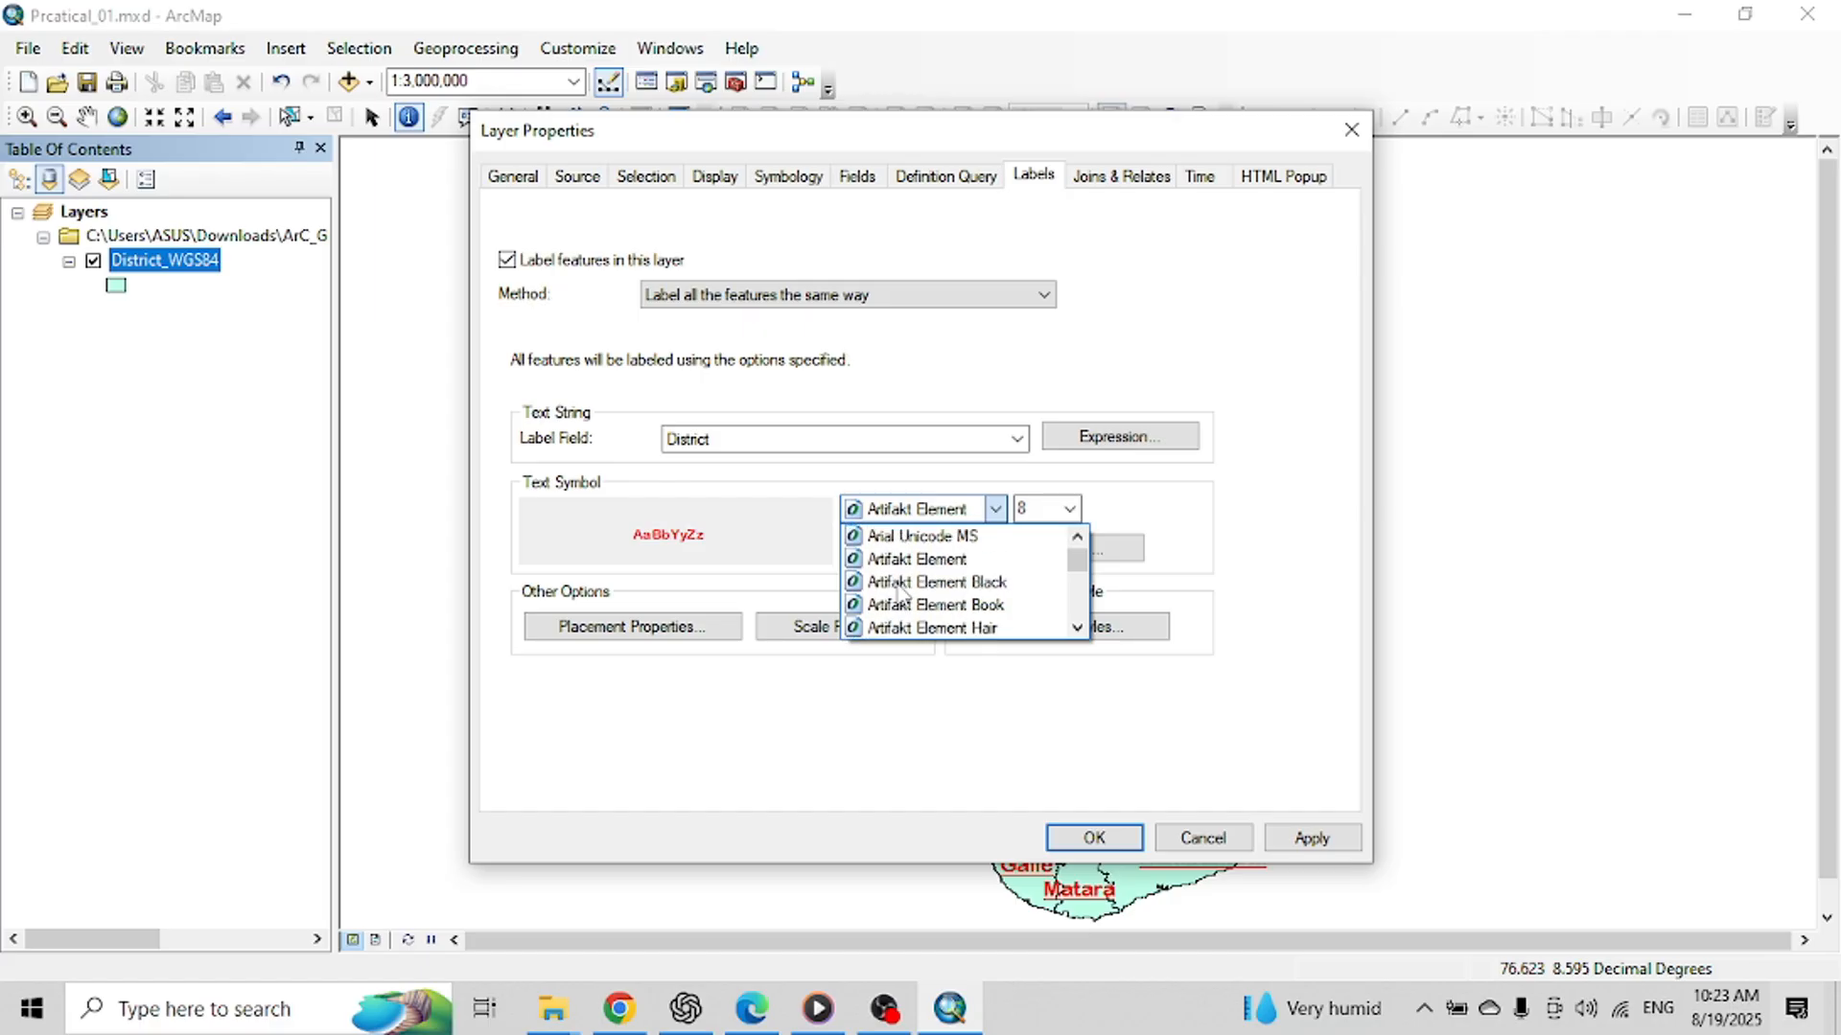
pyautogui.scroll(4, 898, 588)
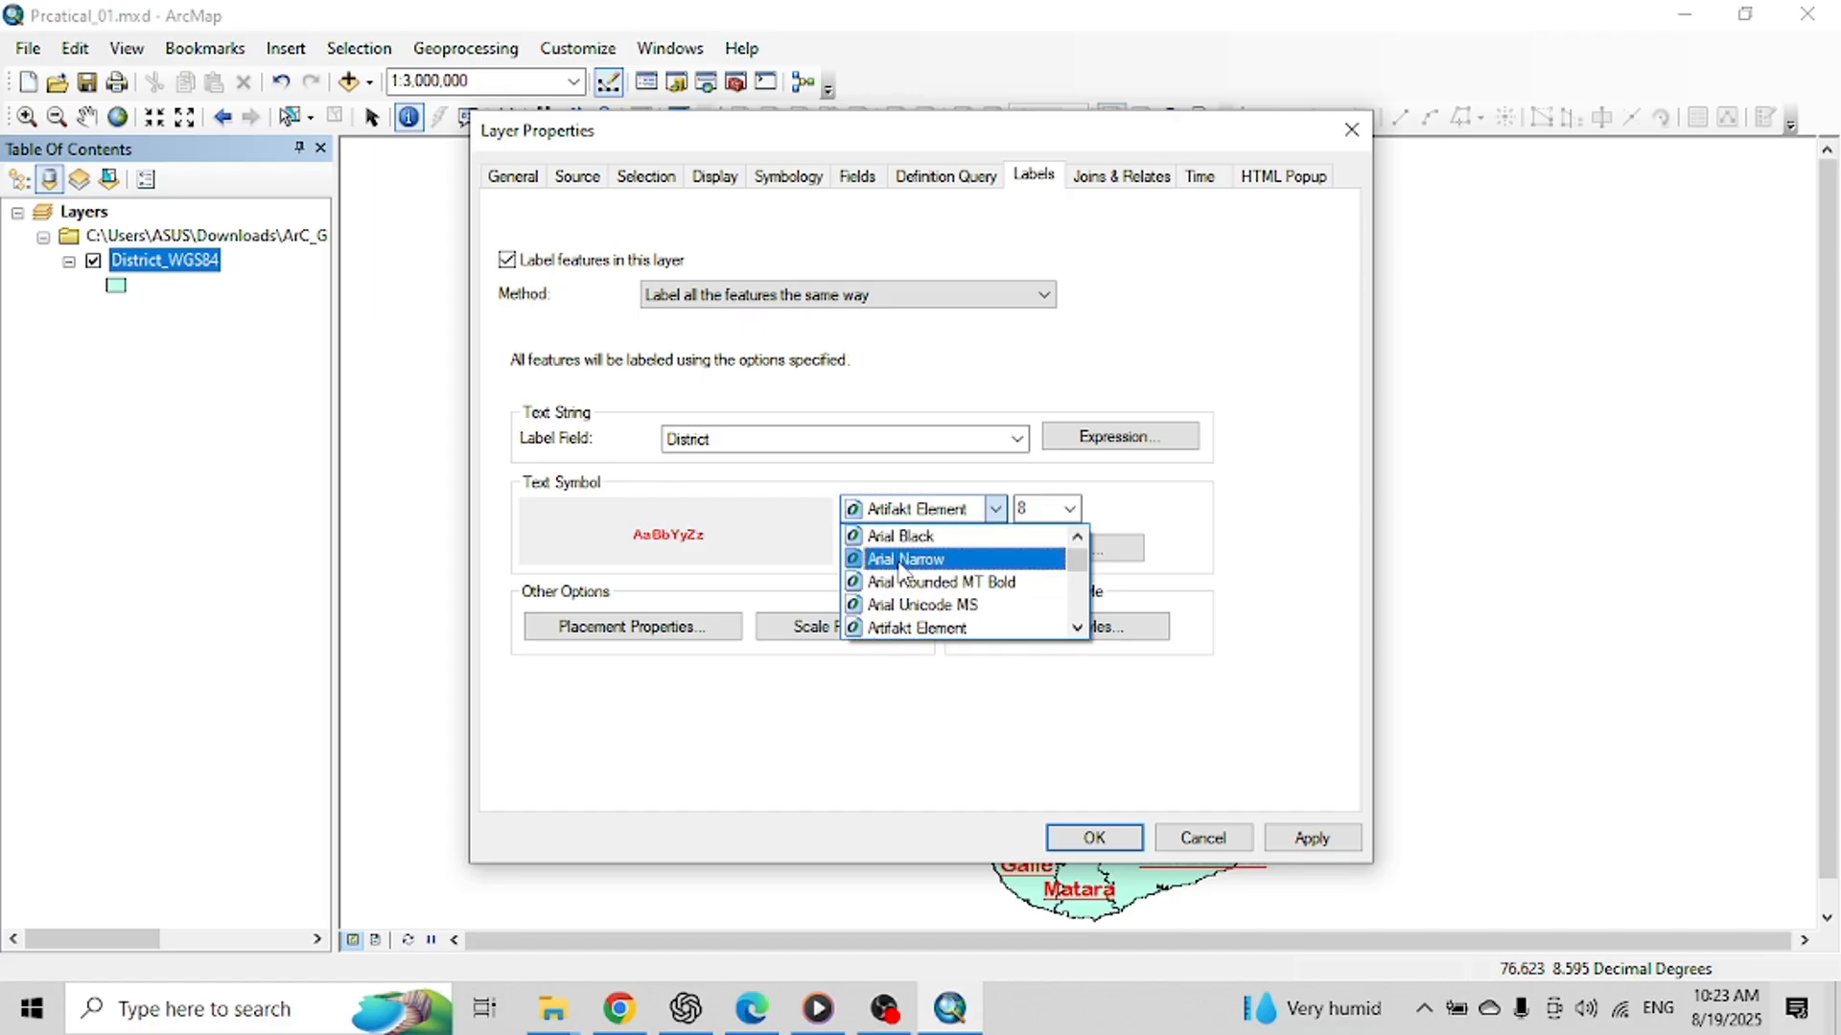
pyautogui.click(899, 559)
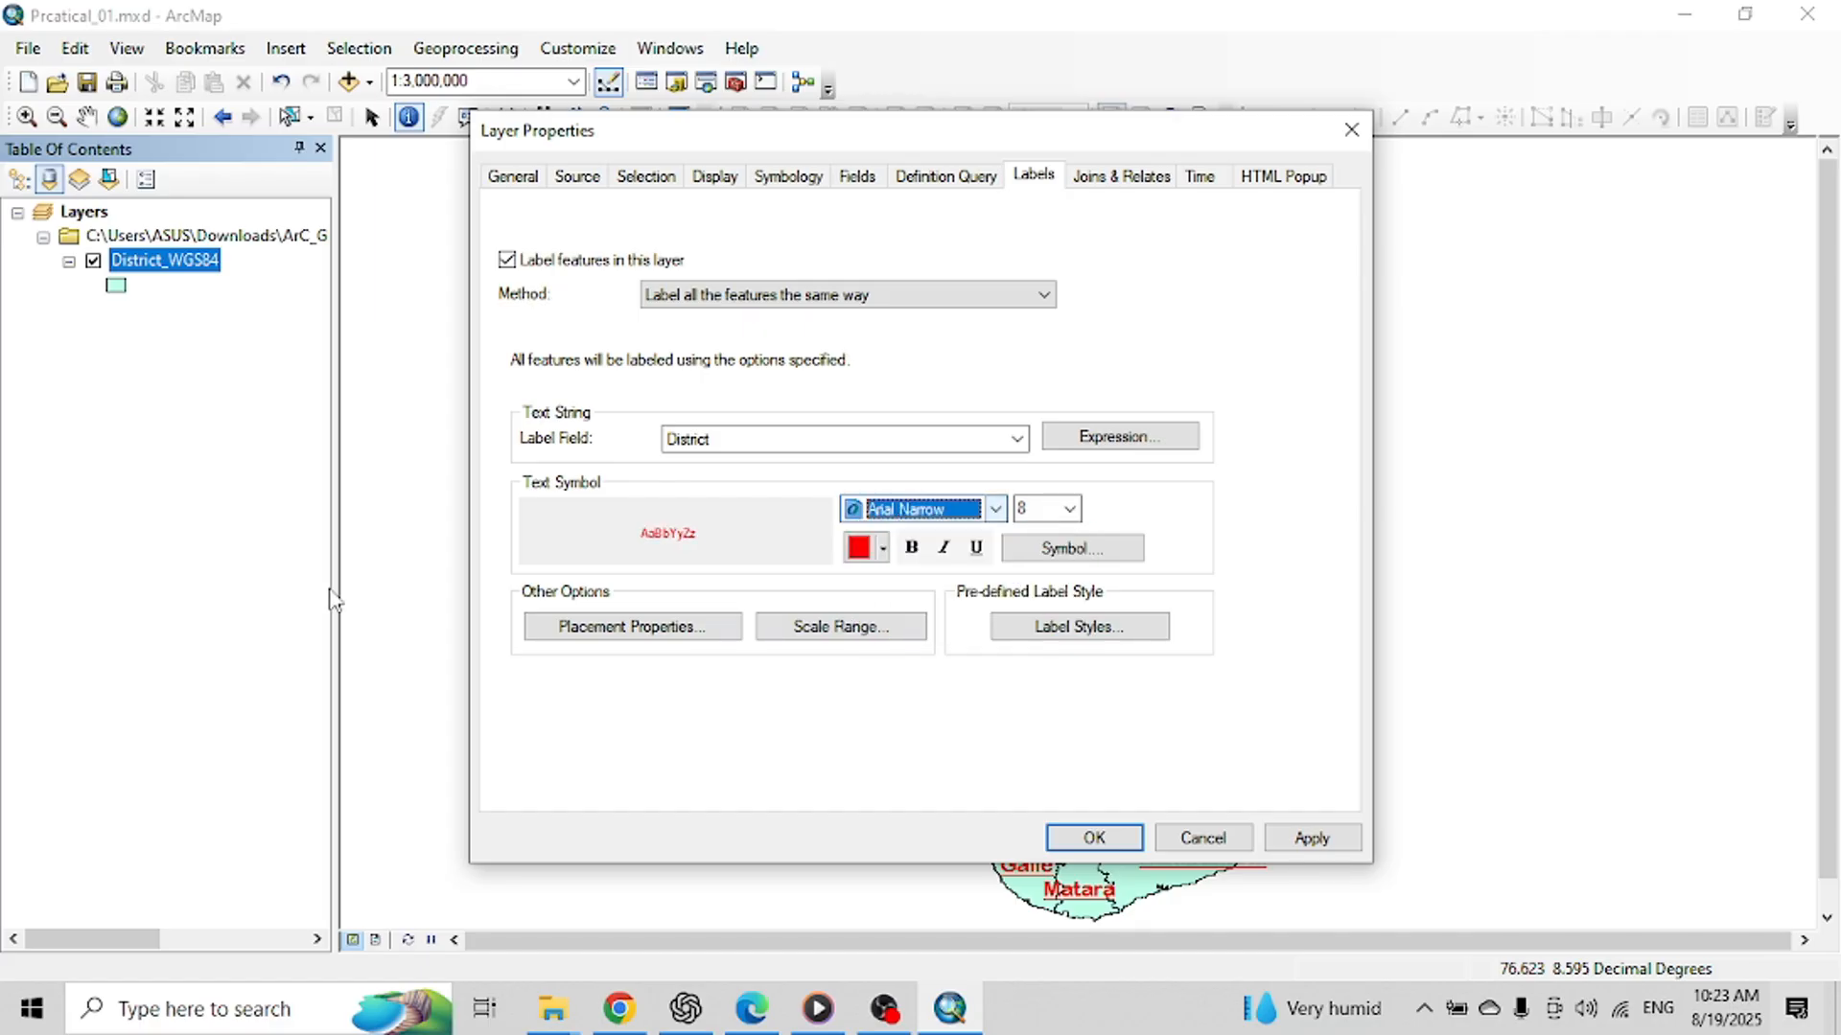
pyautogui.click(882, 547)
pyautogui.click(1074, 740)
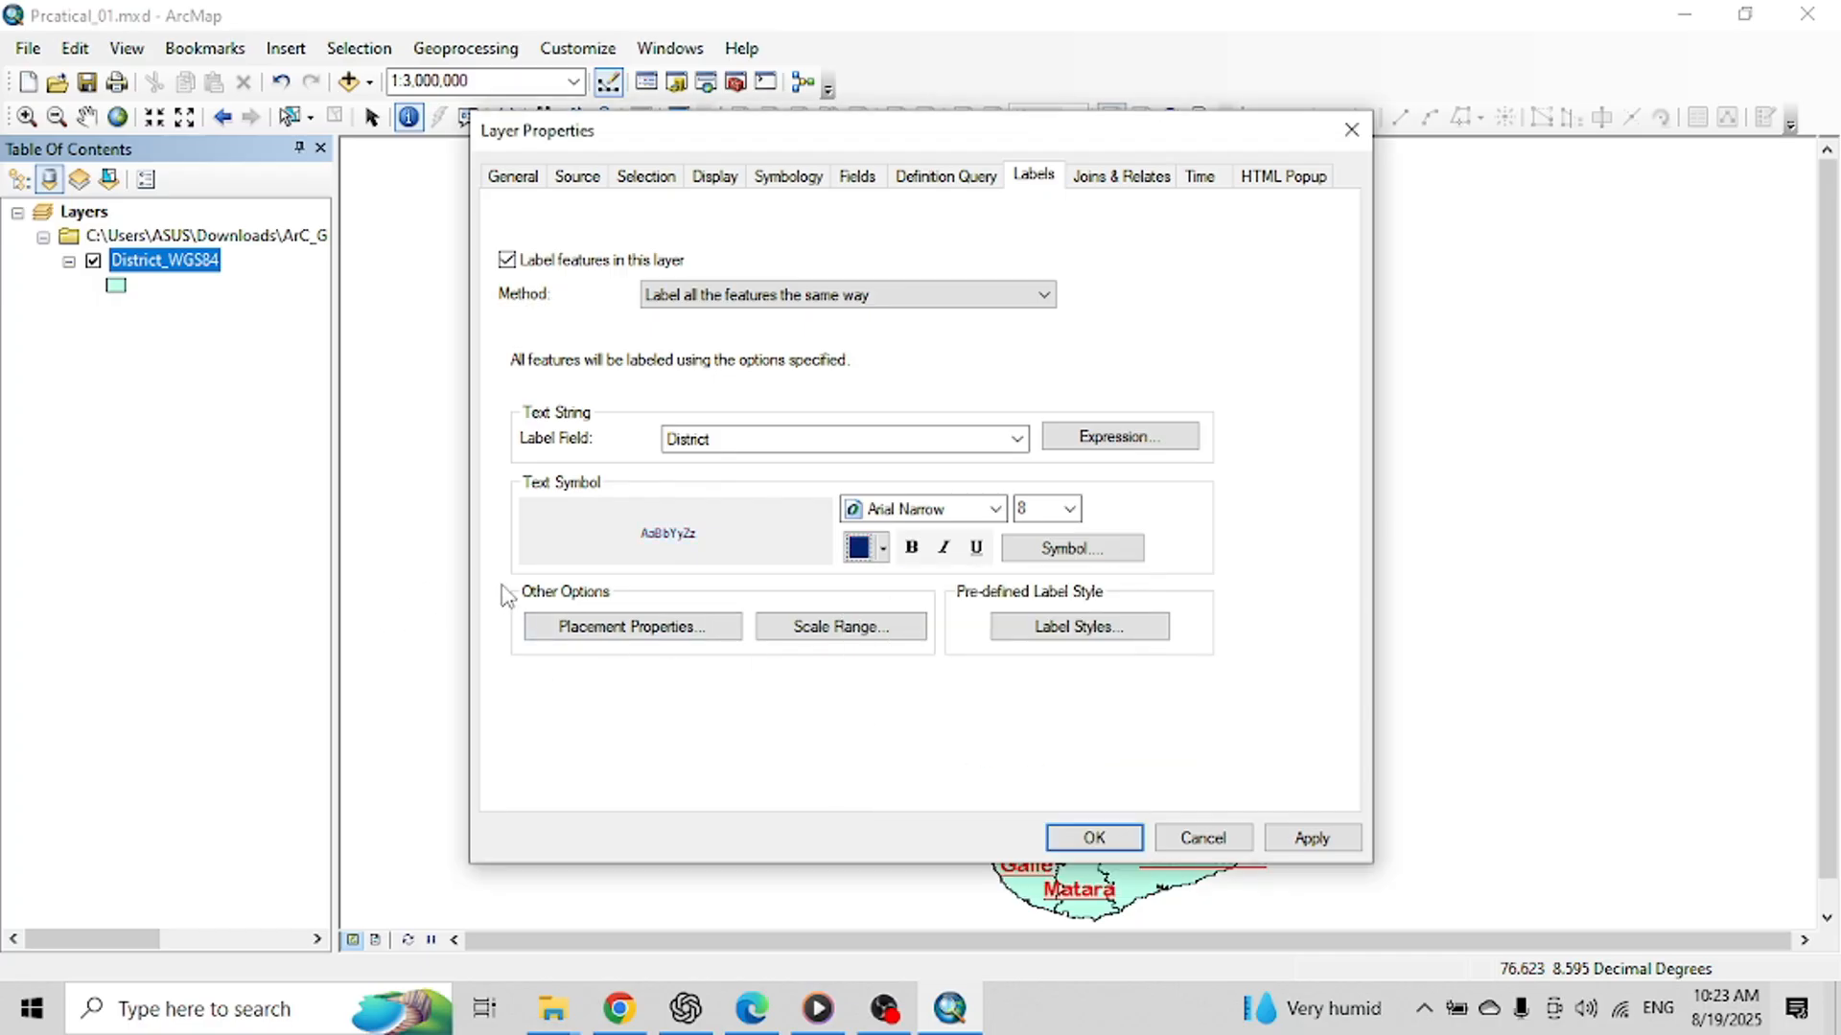
# Step: Set the label placement to try horizontal first, then straight, and only place labels inside the polygon
pyautogui.click(564, 629)
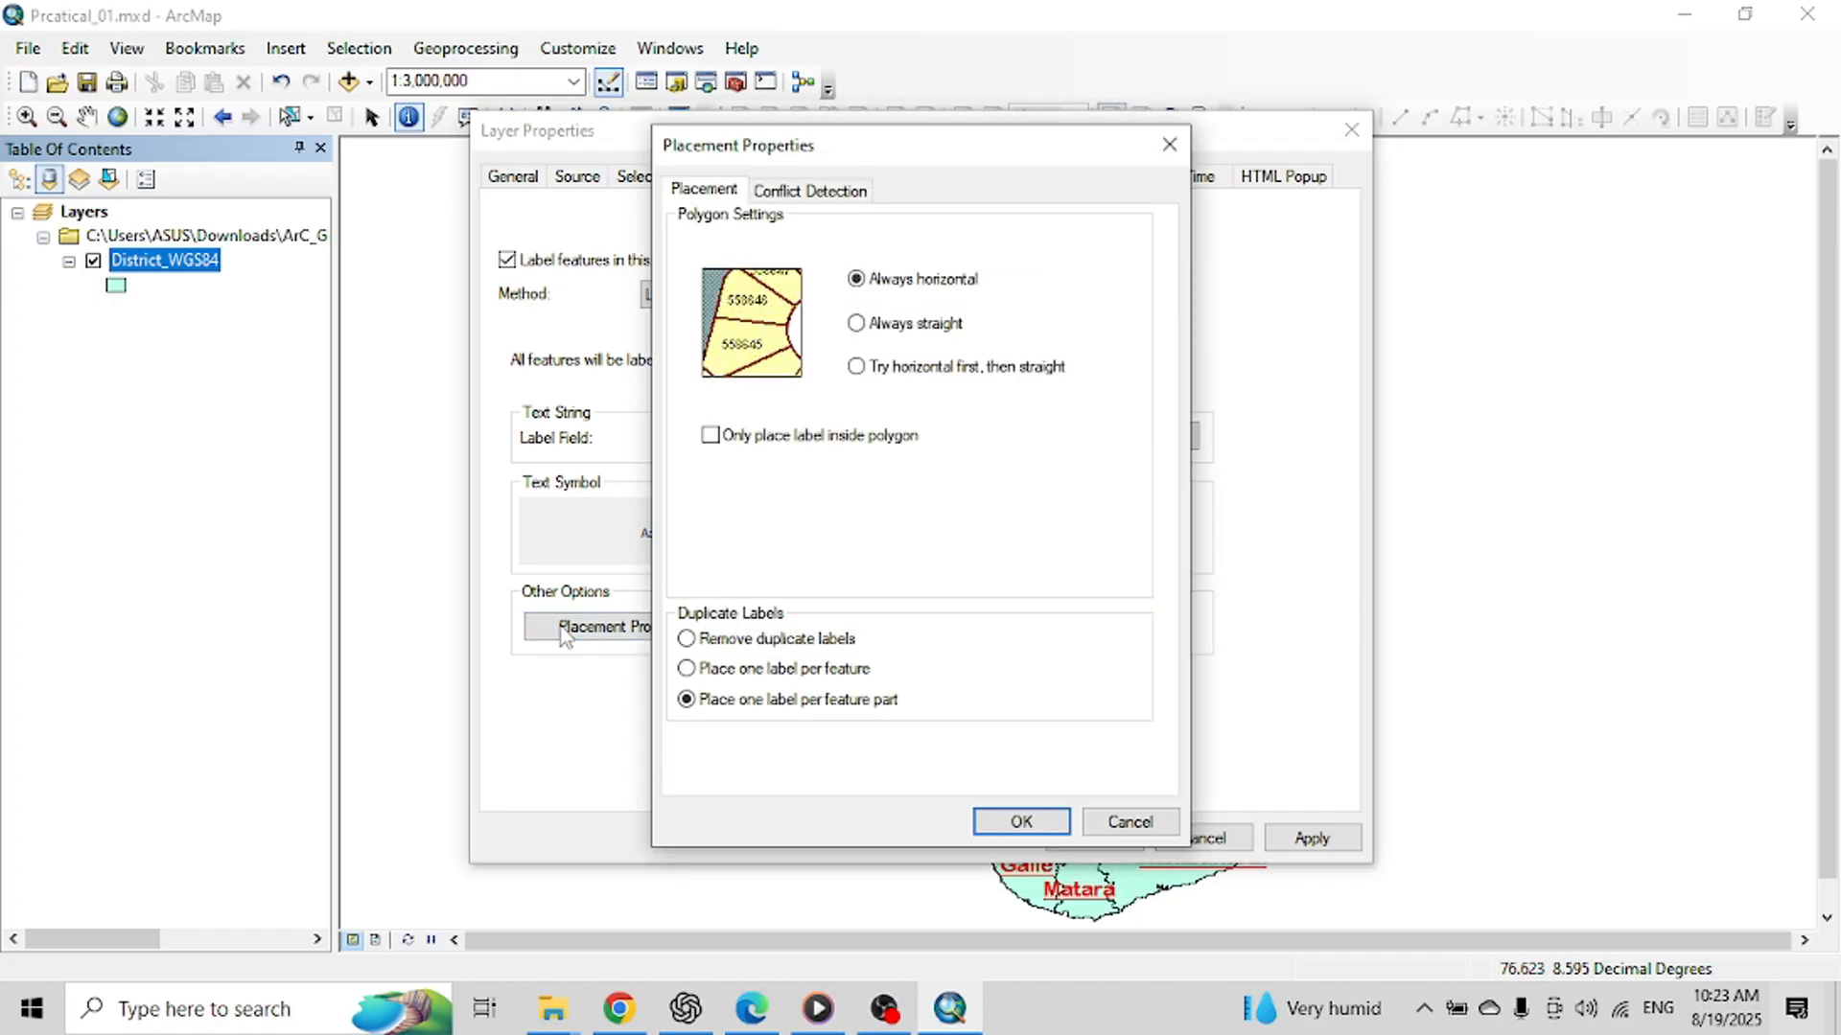
pyautogui.click(858, 369)
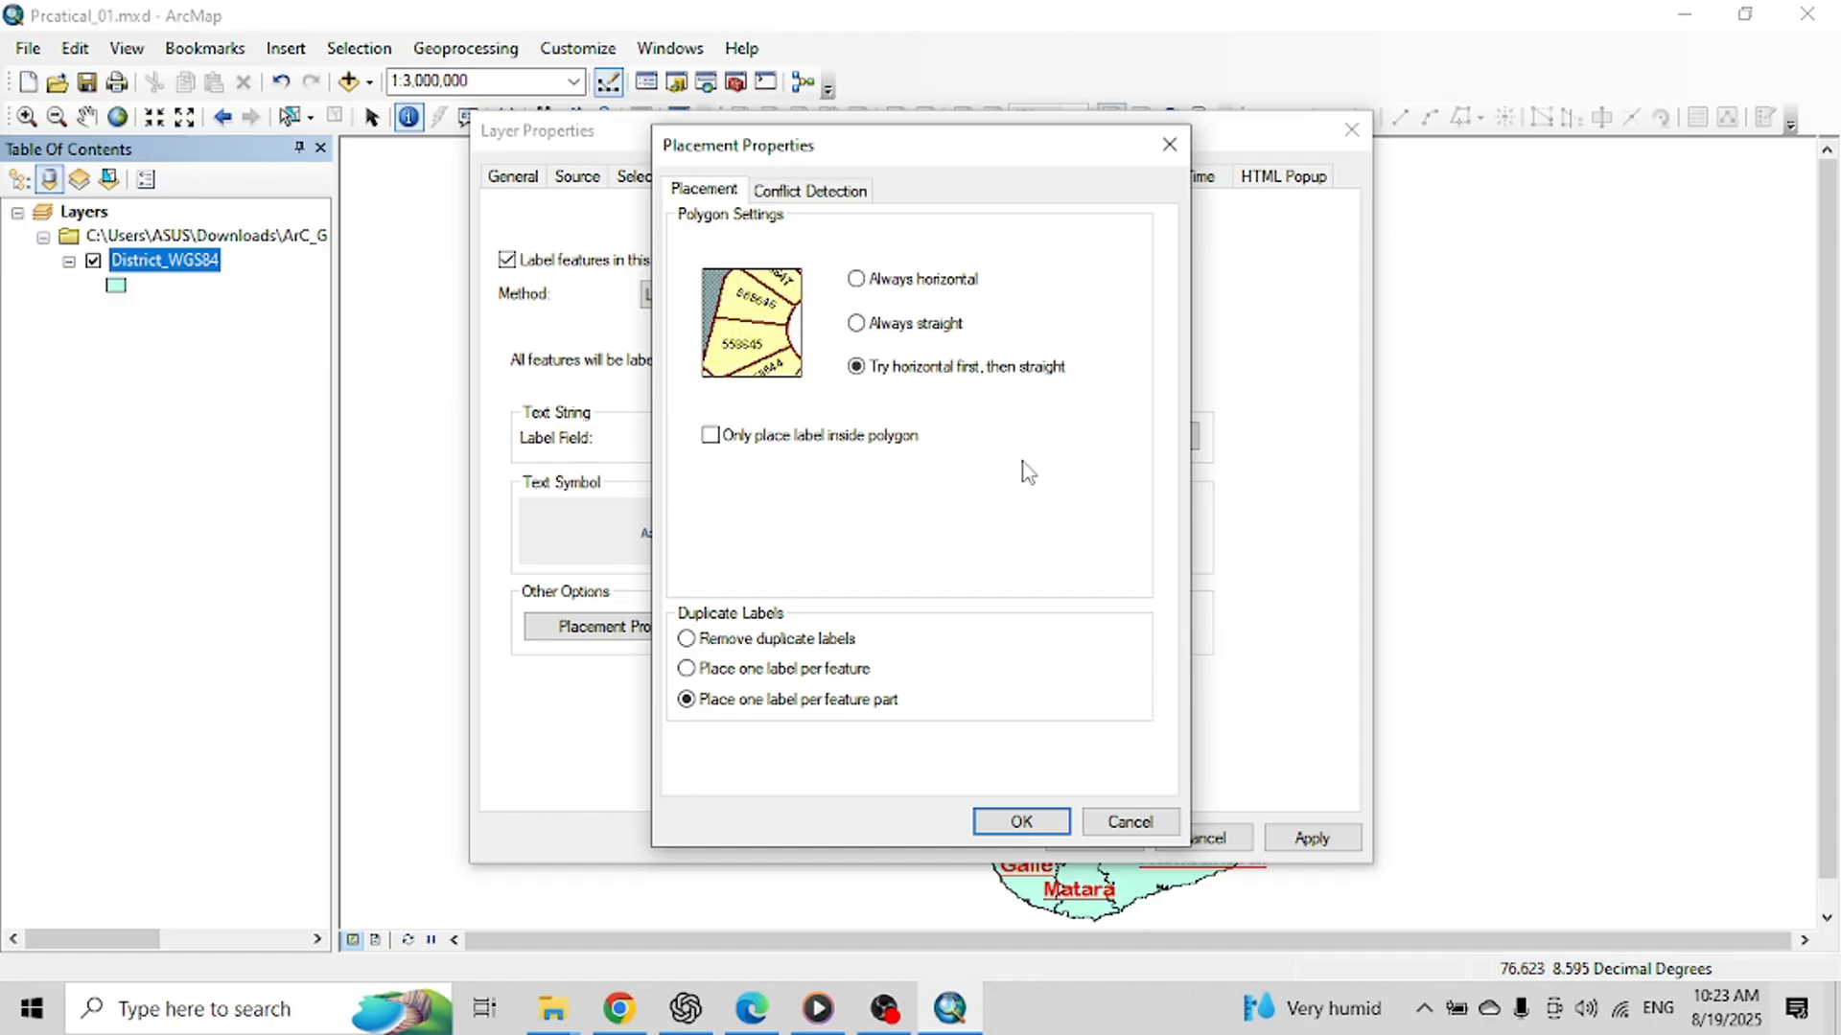
pyautogui.click(717, 439)
pyautogui.click(1021, 822)
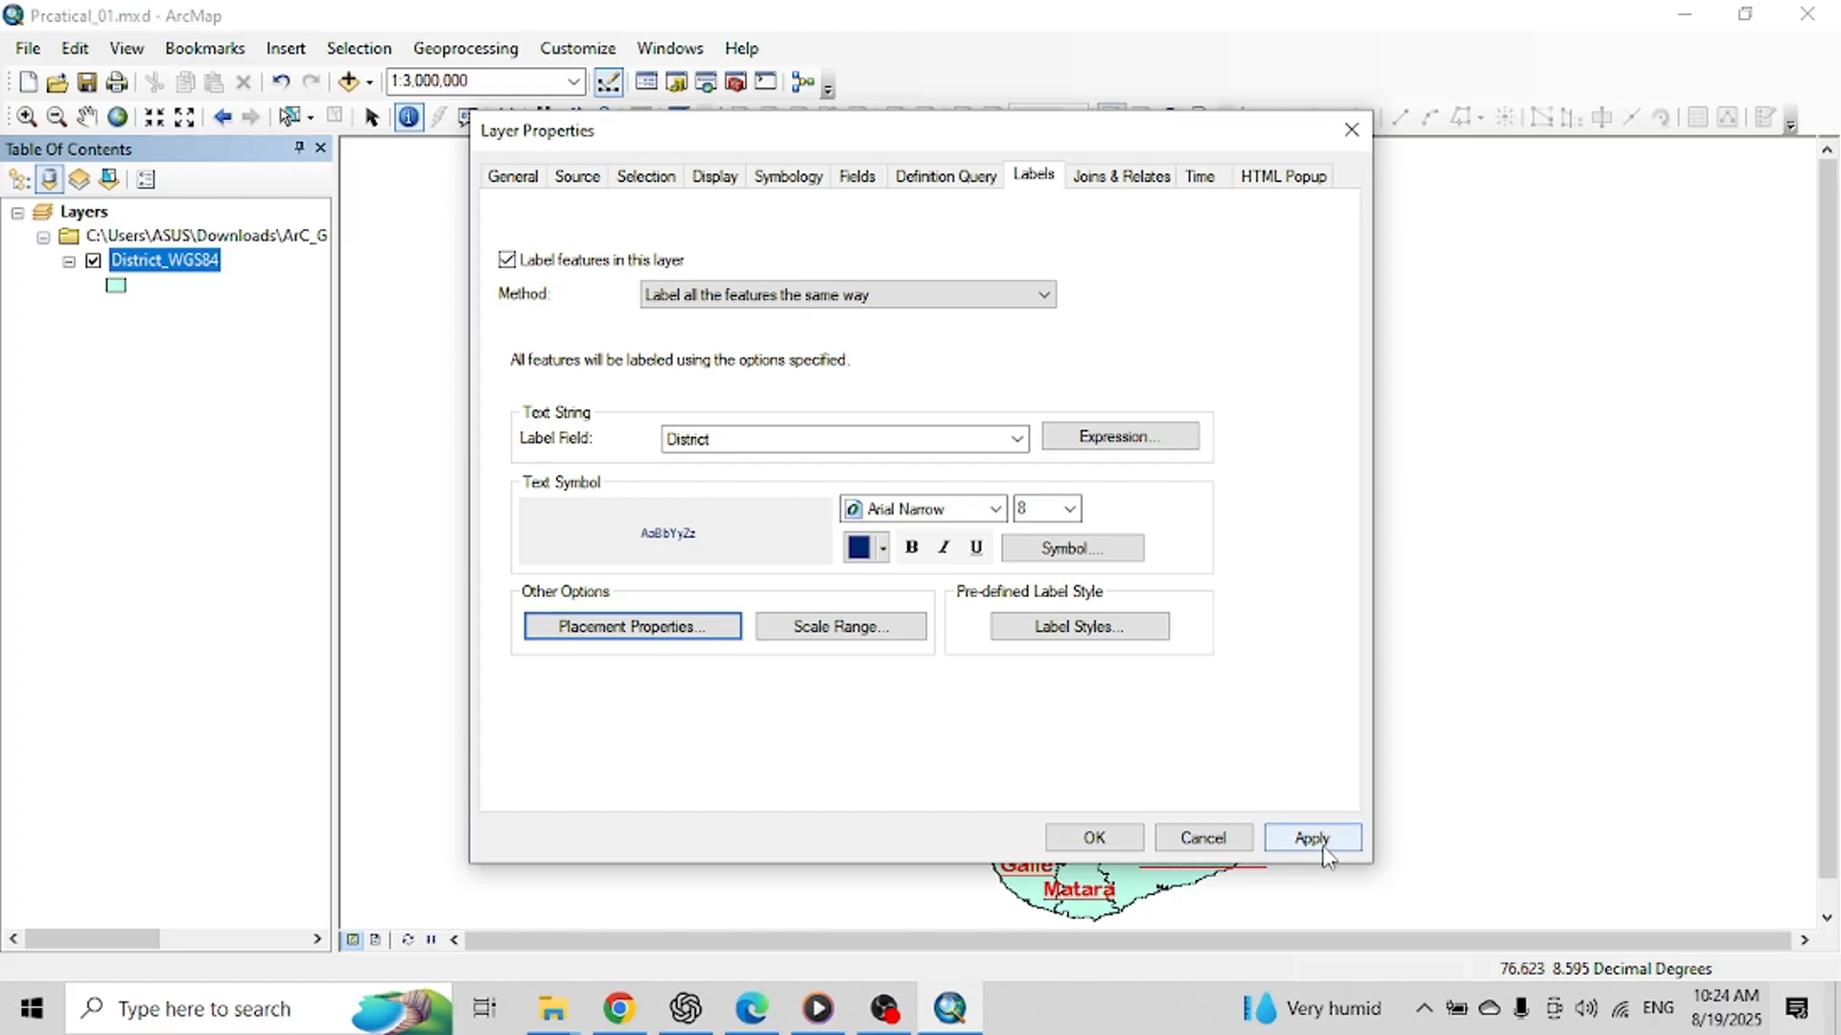
# Step: Apply the revised label settings and check the district labels on the map at several scales
pyautogui.click(1321, 843)
pyautogui.click(1078, 830)
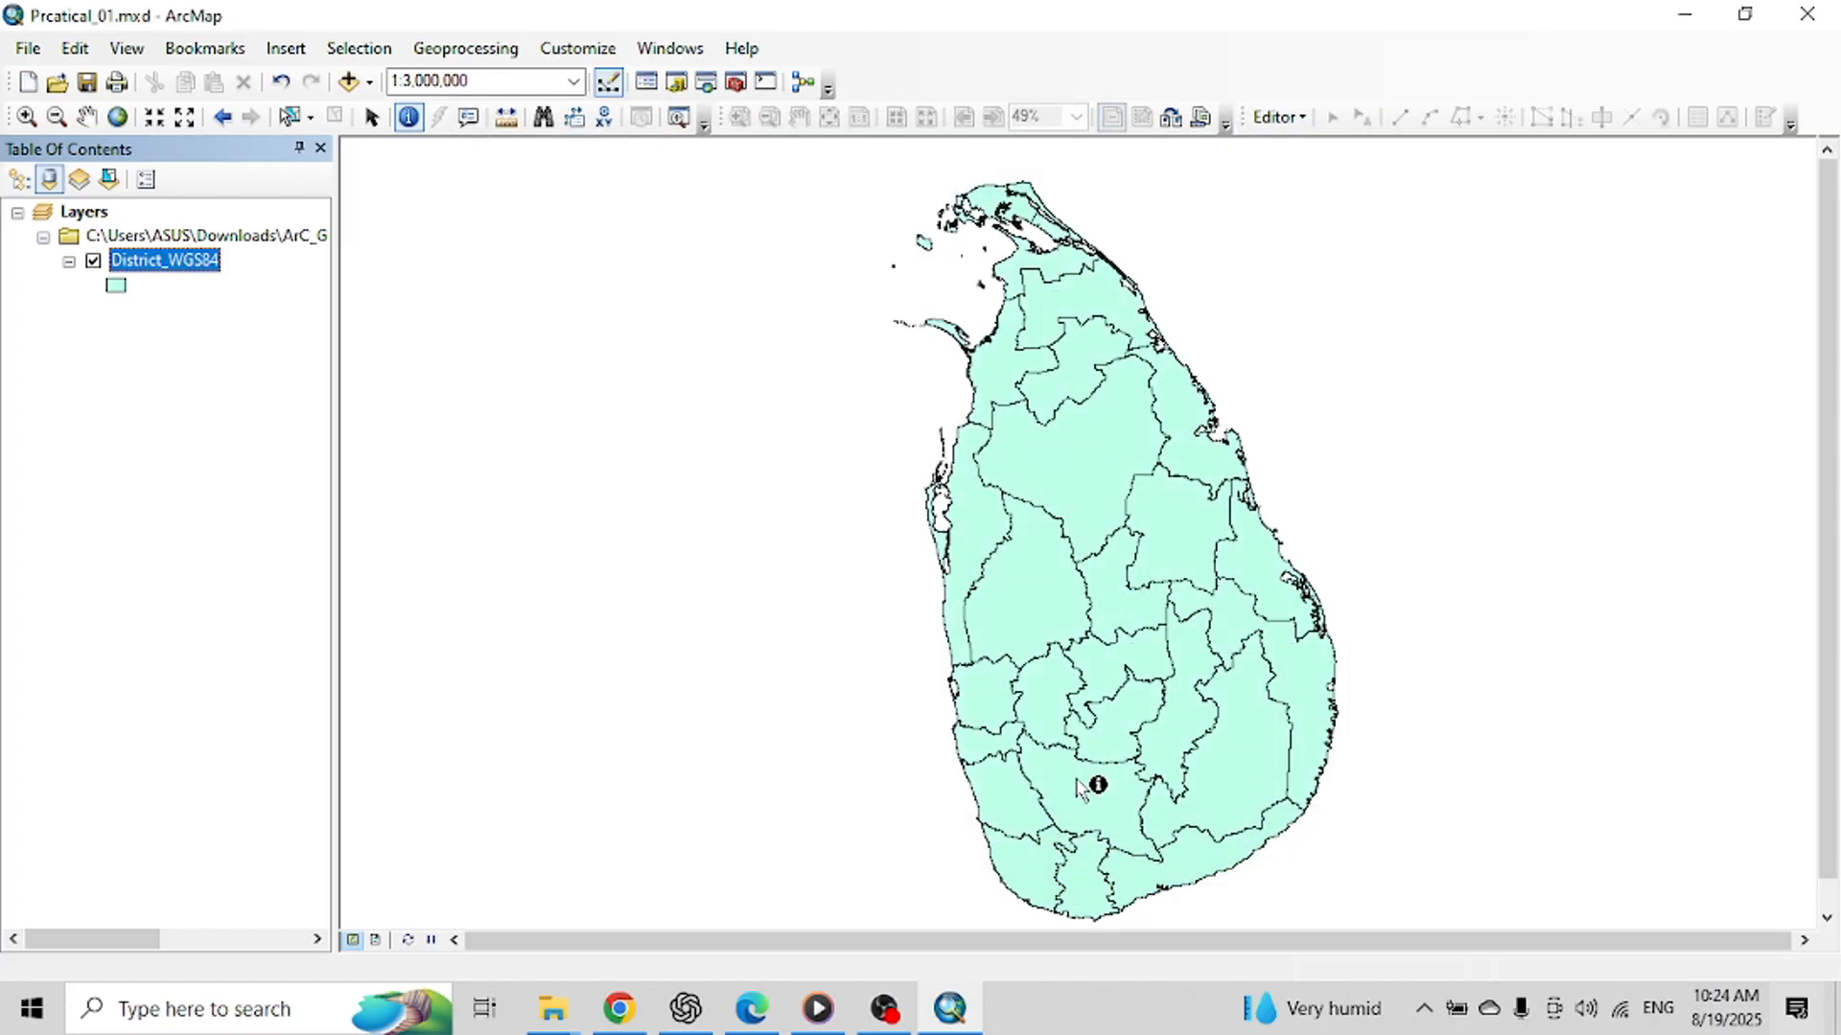
pyautogui.scroll(2, 1070, 775)
pyautogui.scroll(-2, 1070, 775)
pyautogui.scroll(-2, 1070, 774)
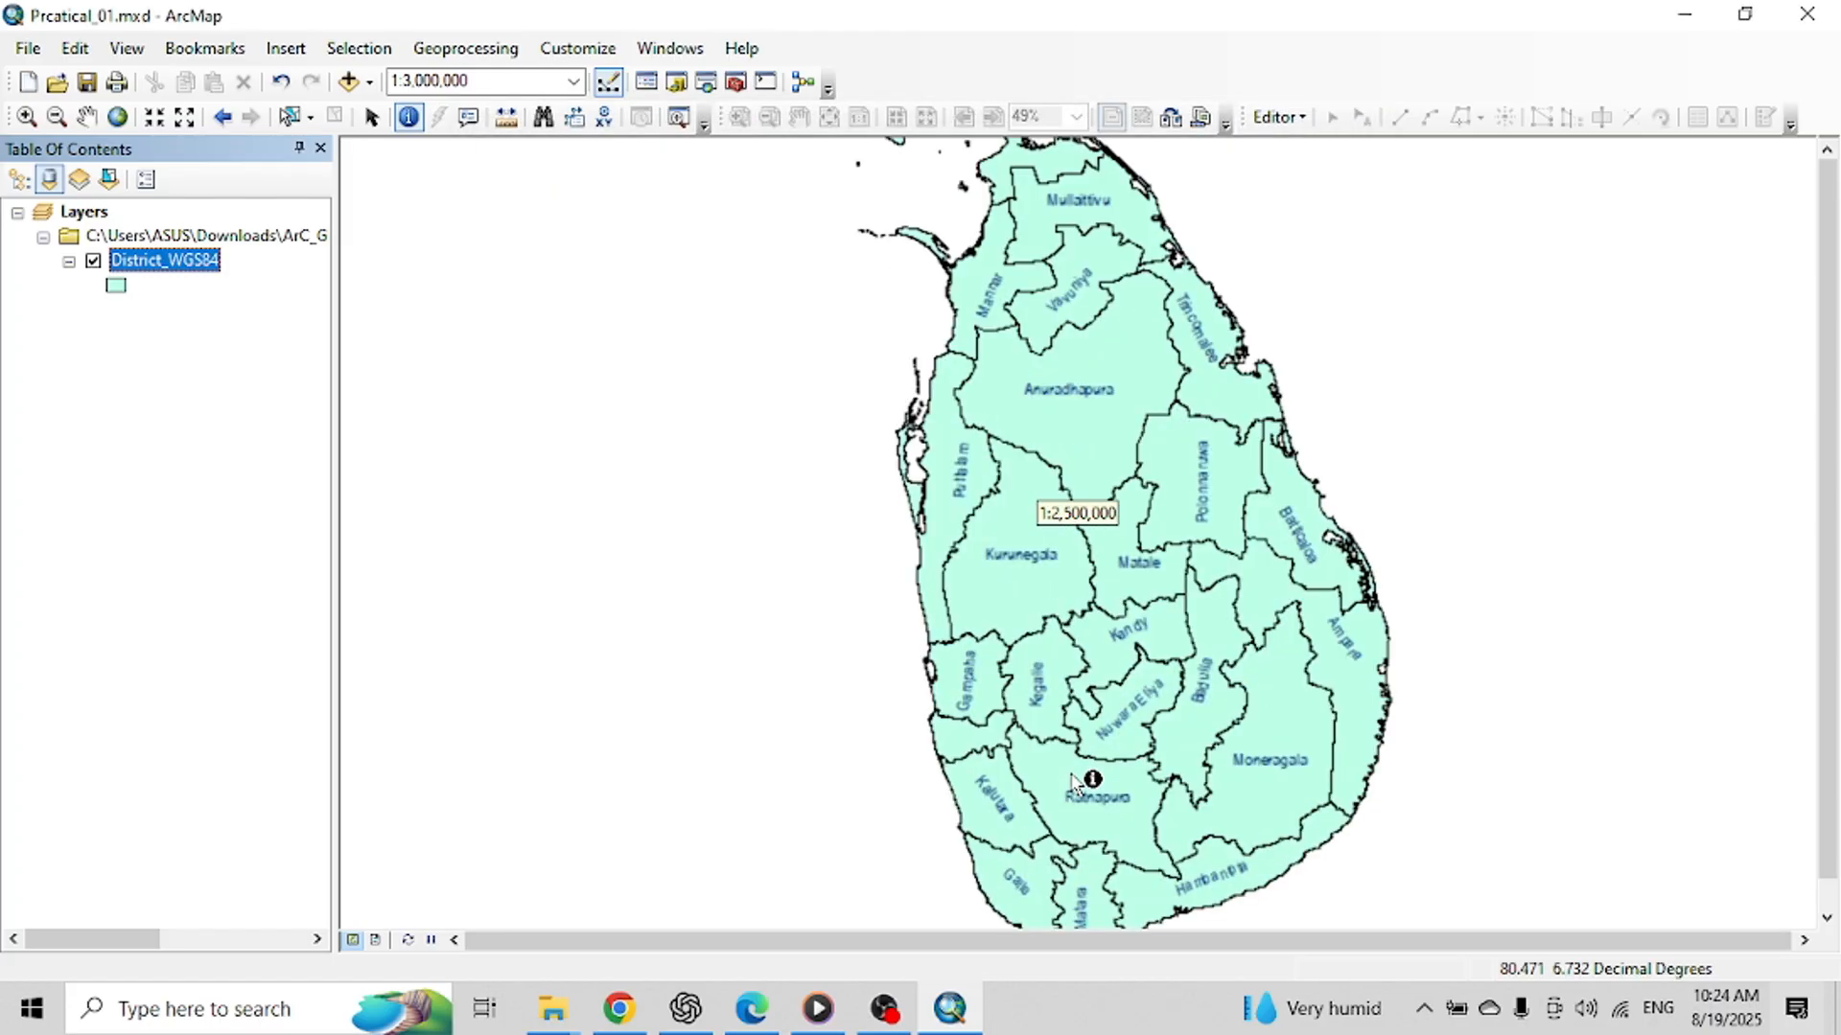
pyautogui.scroll(-2, 1033, 484)
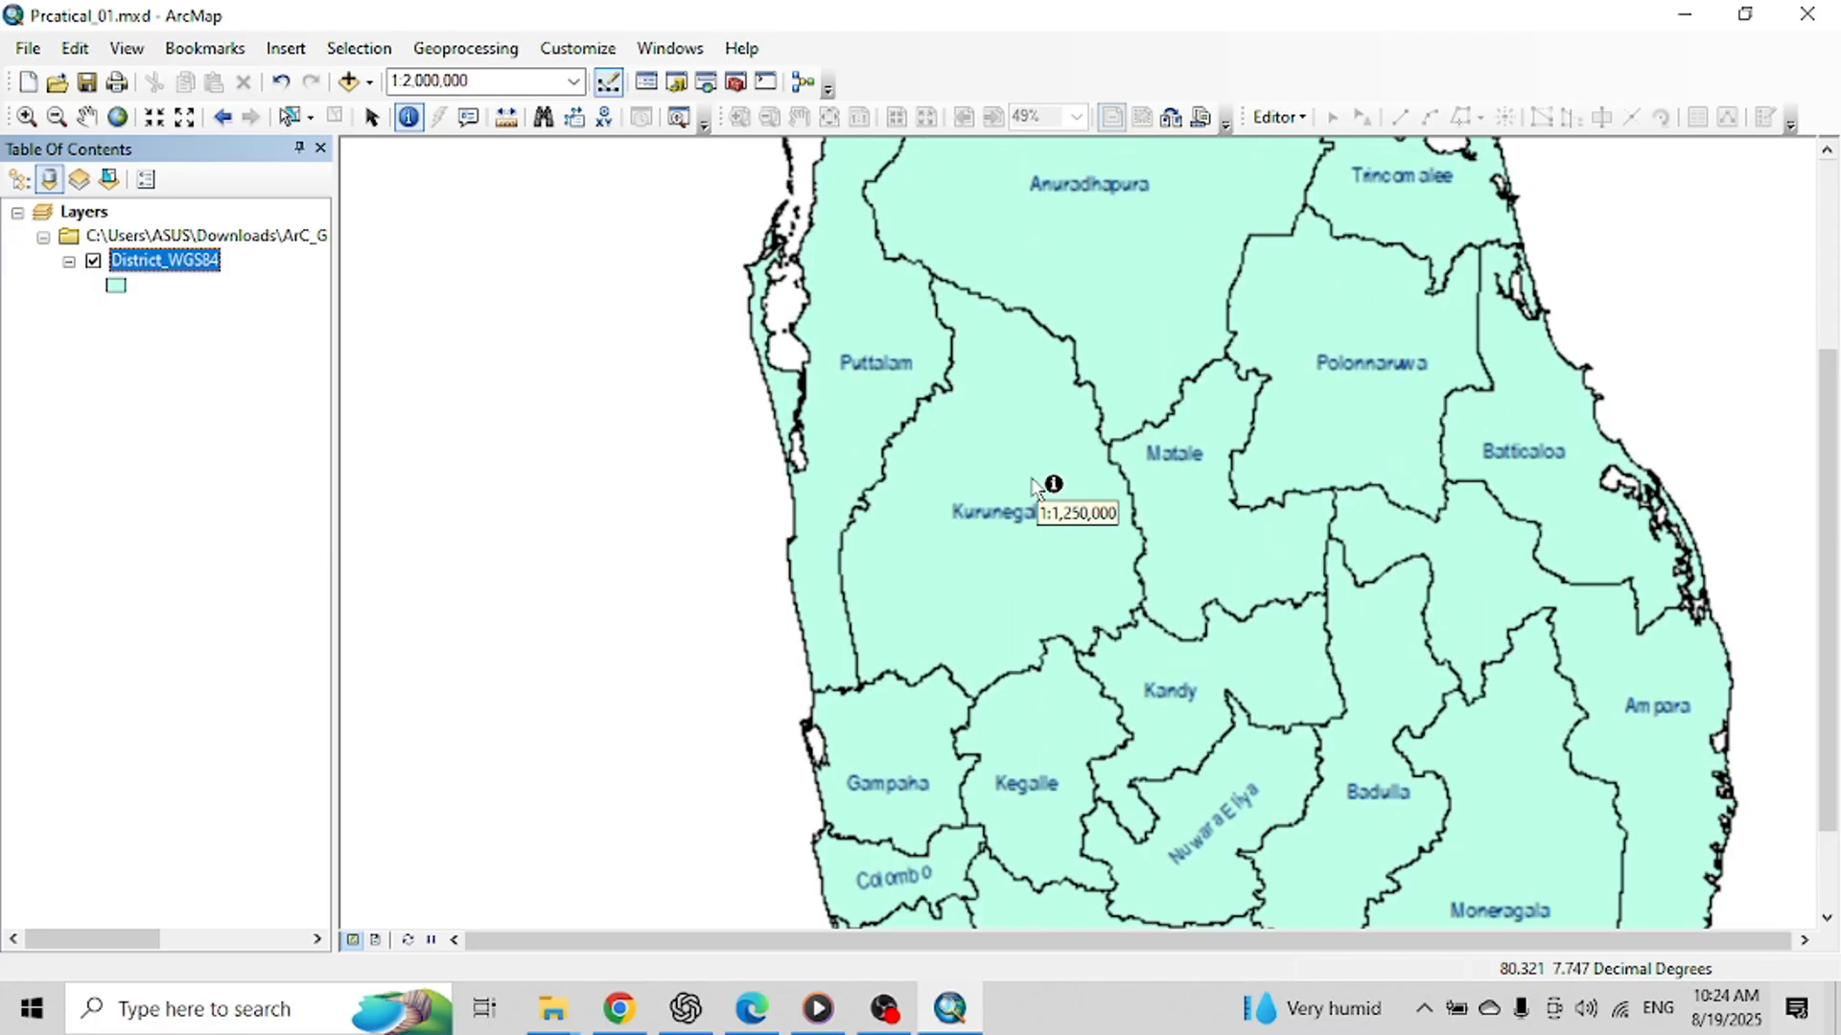
pyautogui.scroll(3, 1028, 548)
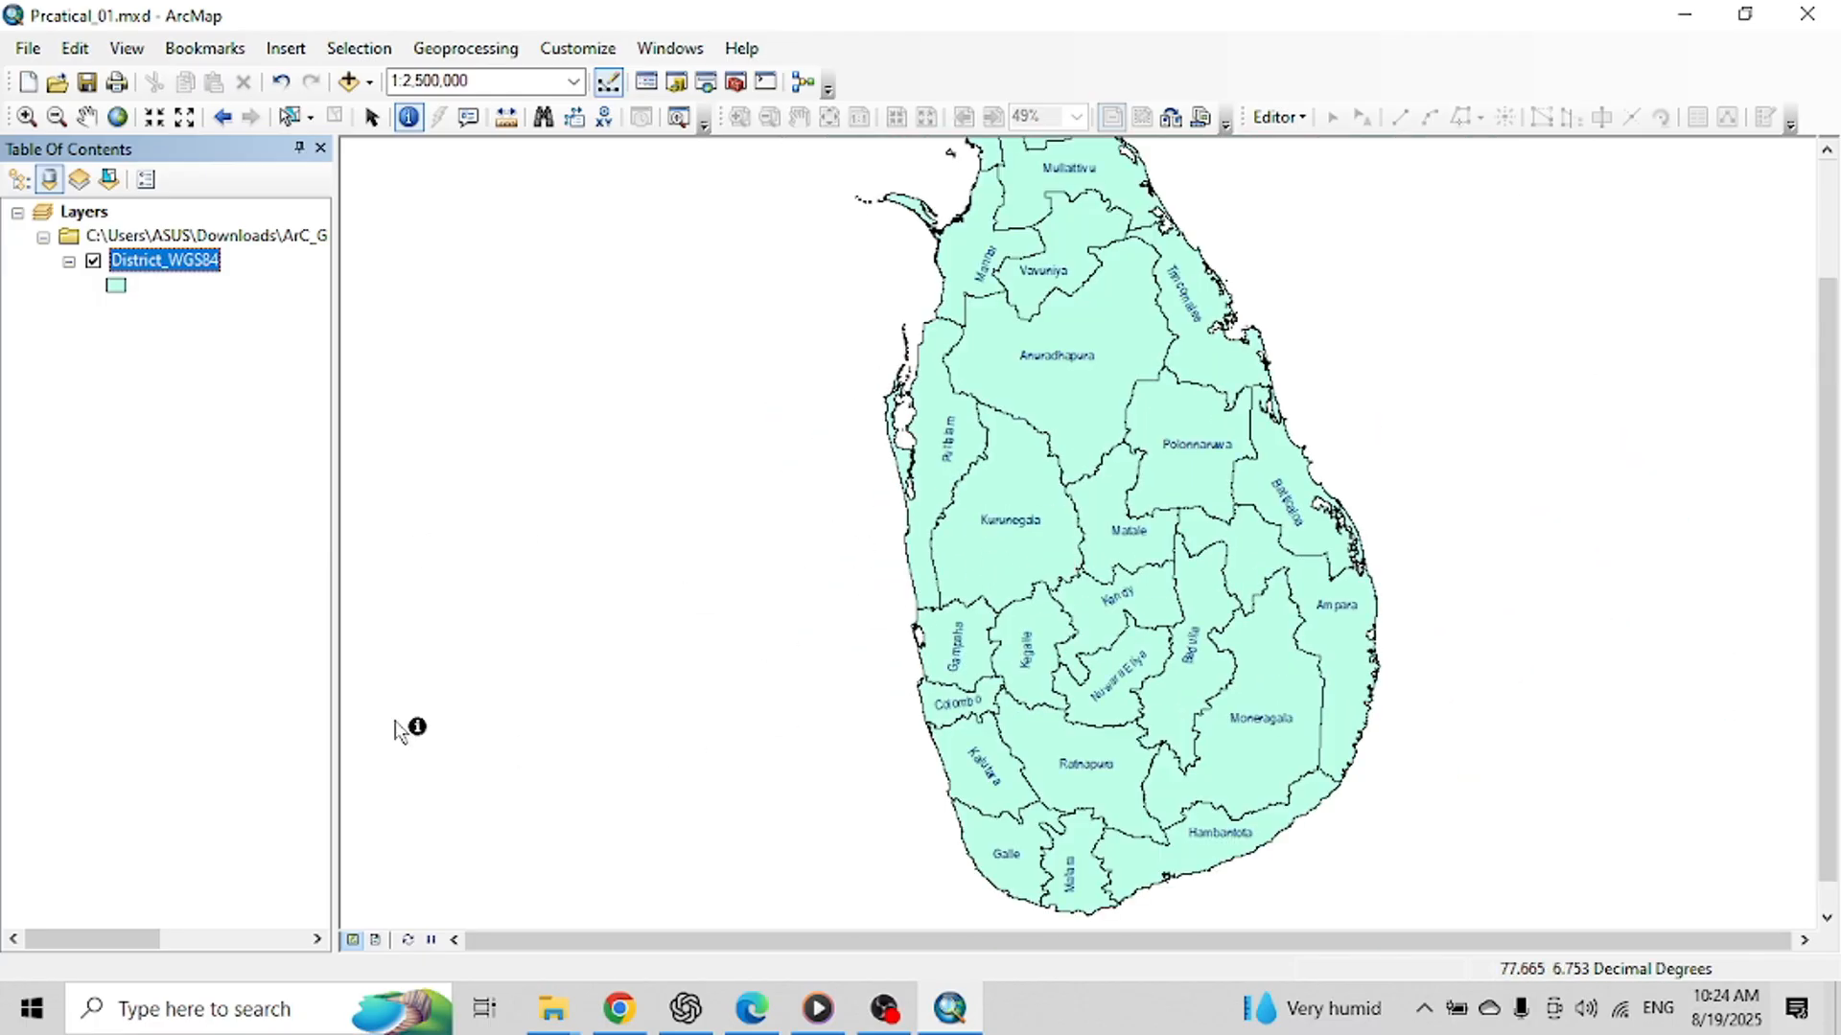
# Step: Switch the map from data view to layout view
pyautogui.click(378, 940)
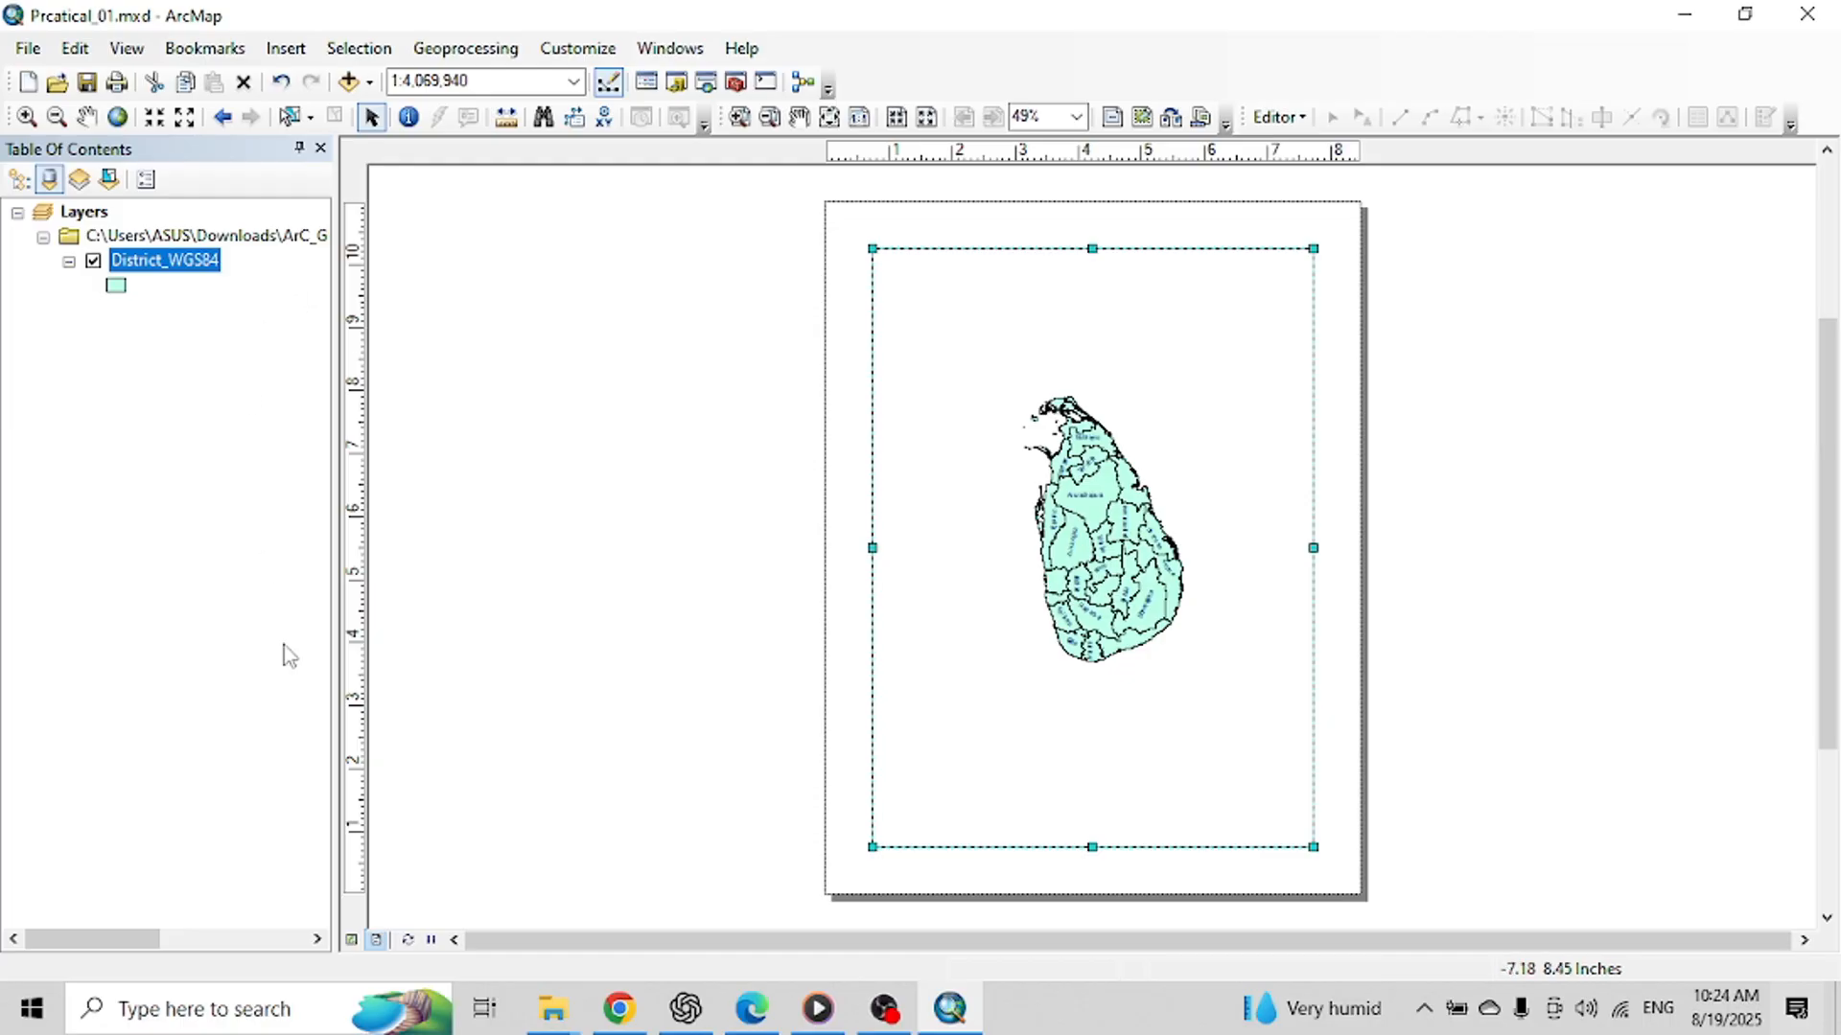
# Step: Zoom to the extent of the District_WGS84 layer in data view and return to layout view
pyautogui.click(352, 939)
pyautogui.rightClick(1280, 573)
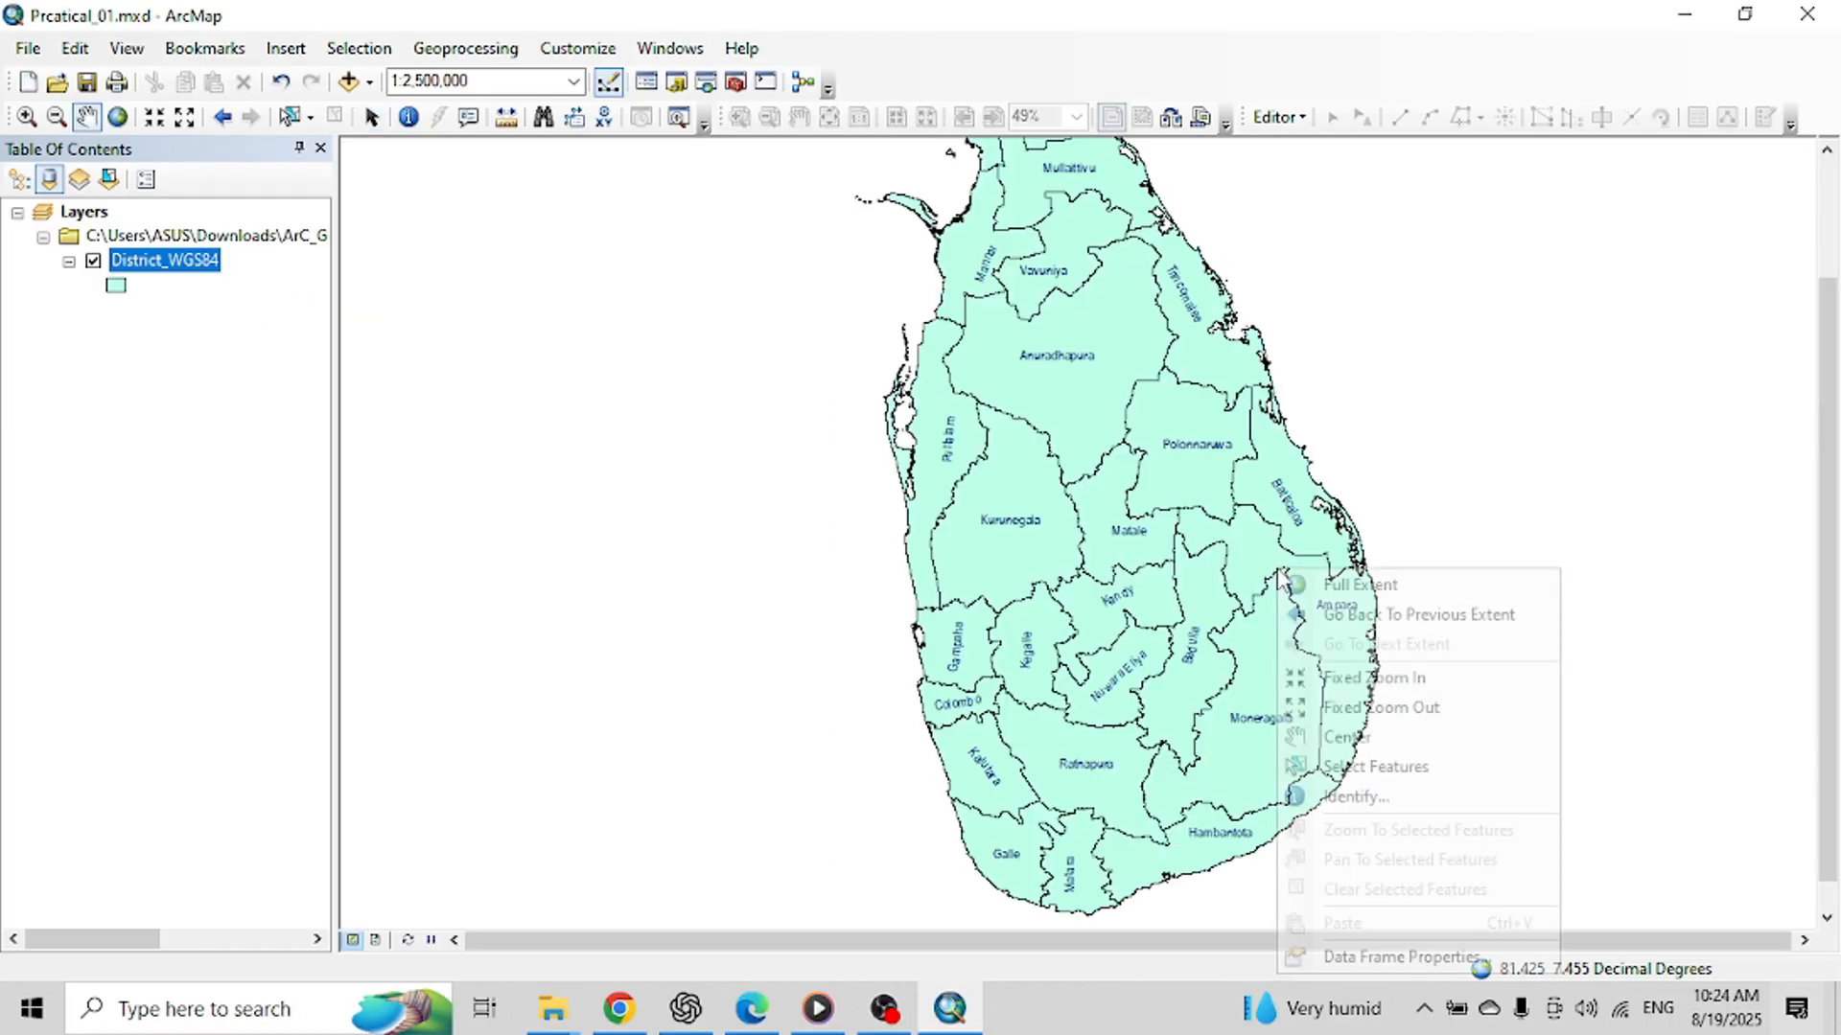
pyautogui.click(135, 262)
pyautogui.rightClick(135, 263)
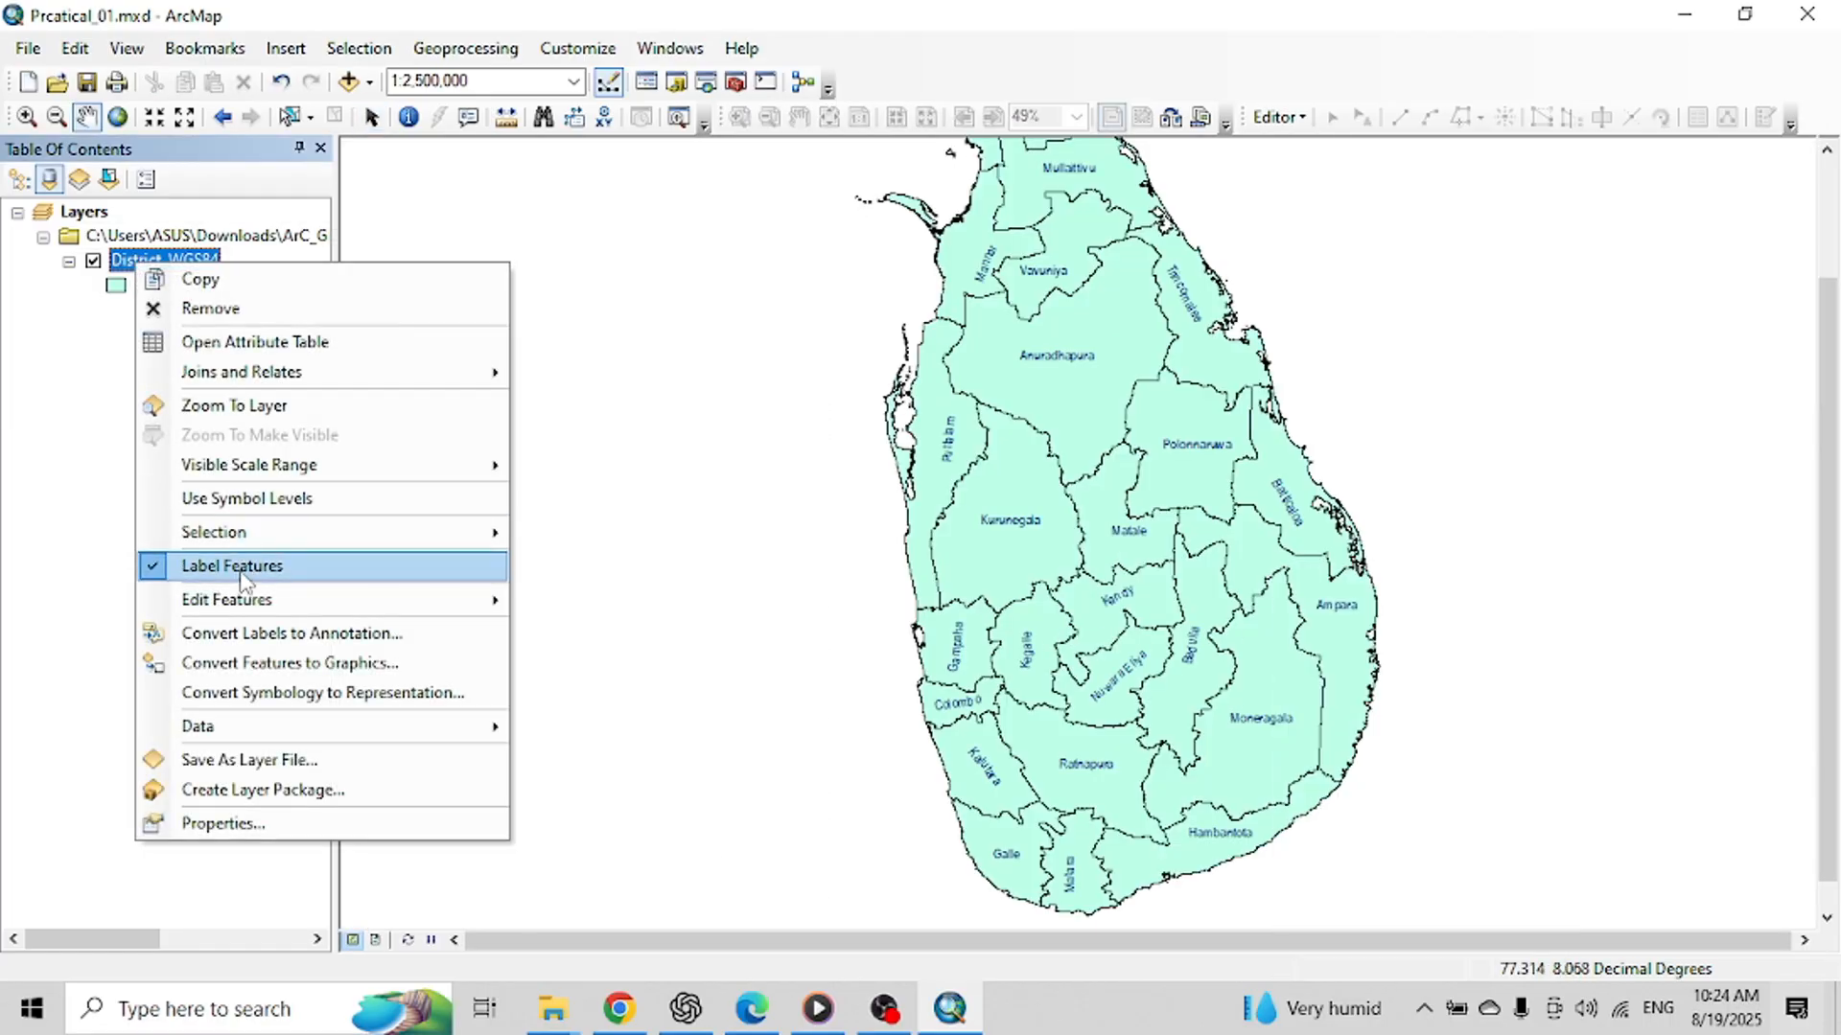
pyautogui.click(235, 412)
pyautogui.click(375, 939)
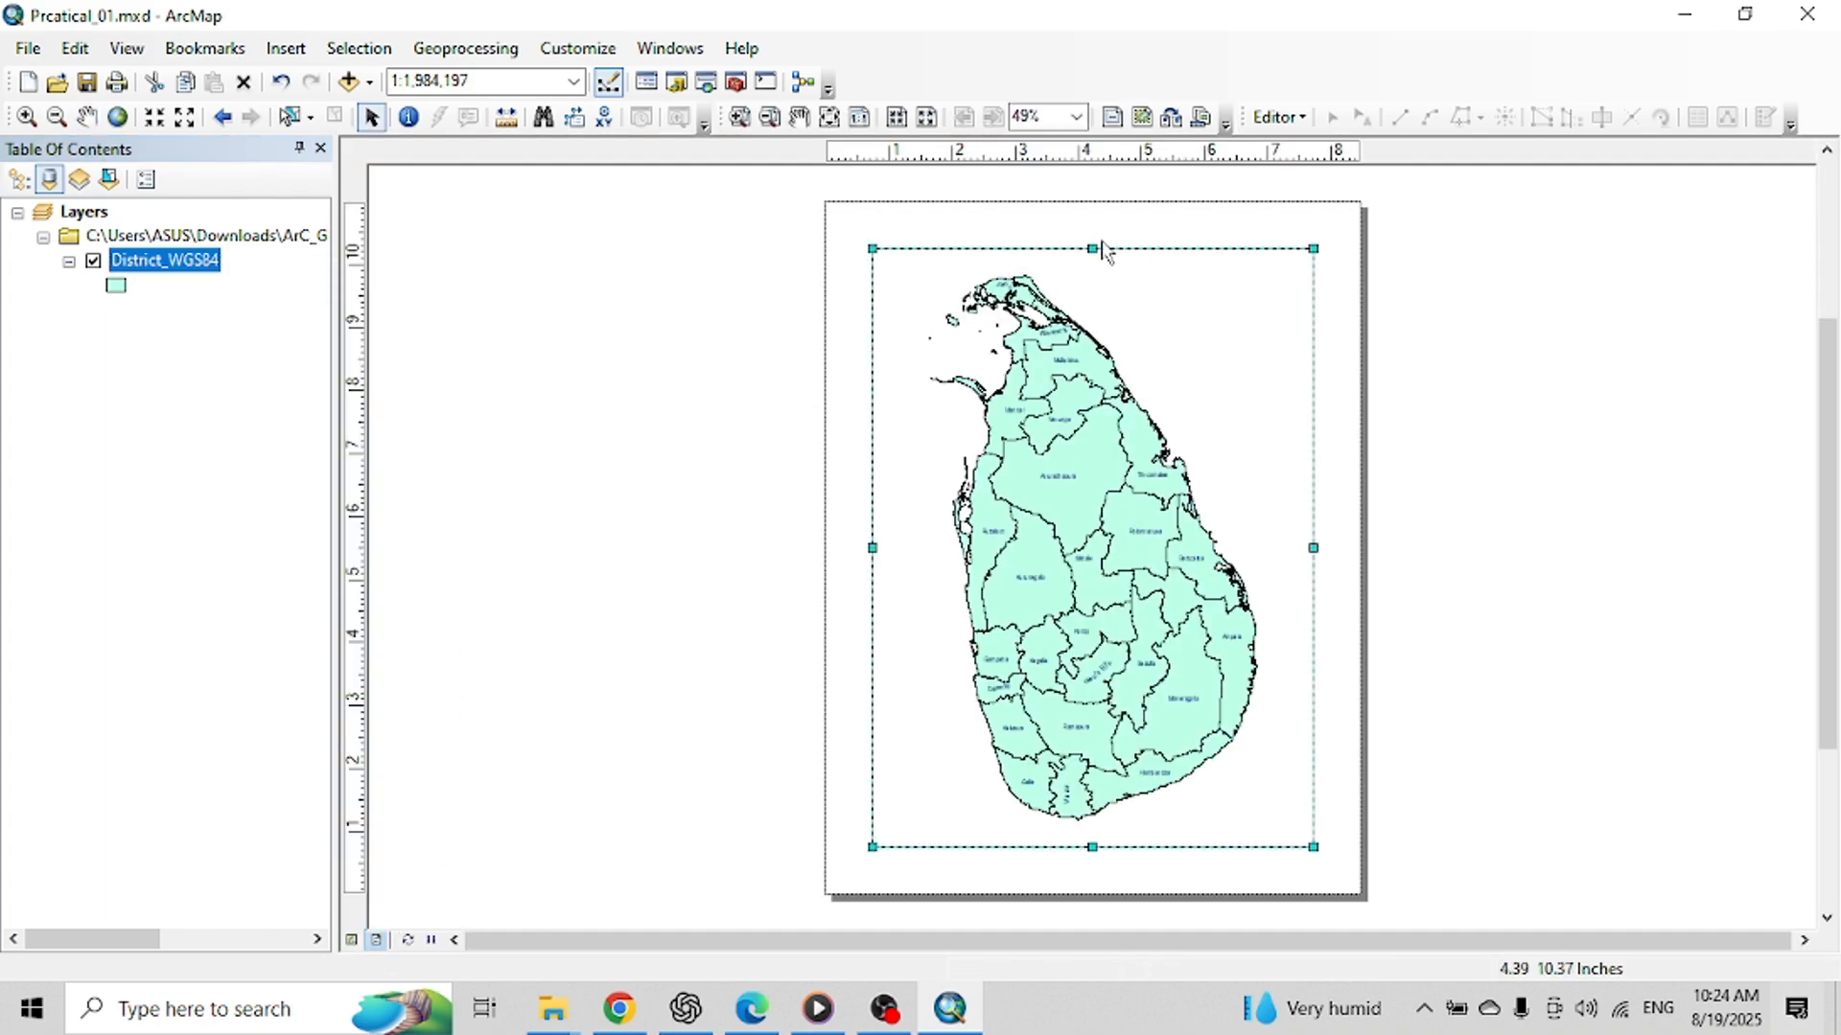
# Step: Enlarge the data frame on all four sides so it nearly fills the layout page
pyautogui.moveTo(1090, 242); pyautogui.dragTo(1092, 216)
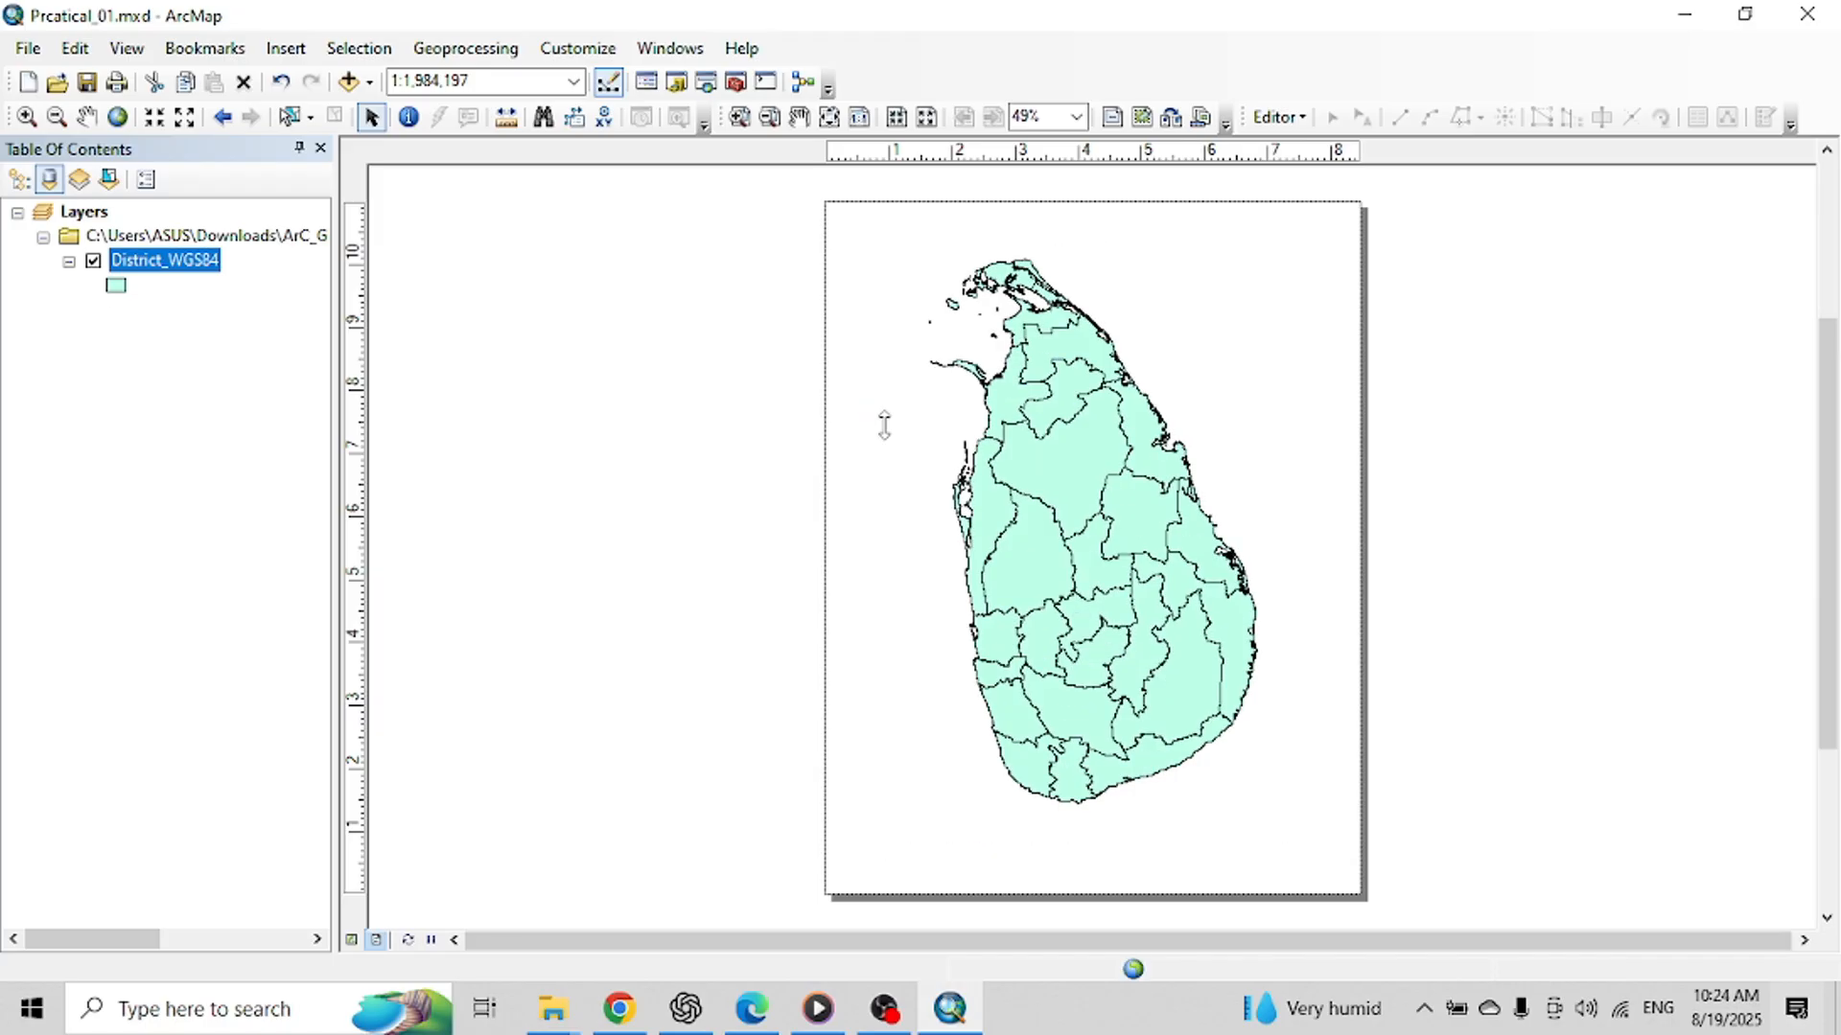
pyautogui.moveTo(866, 525); pyautogui.dragTo(846, 532)
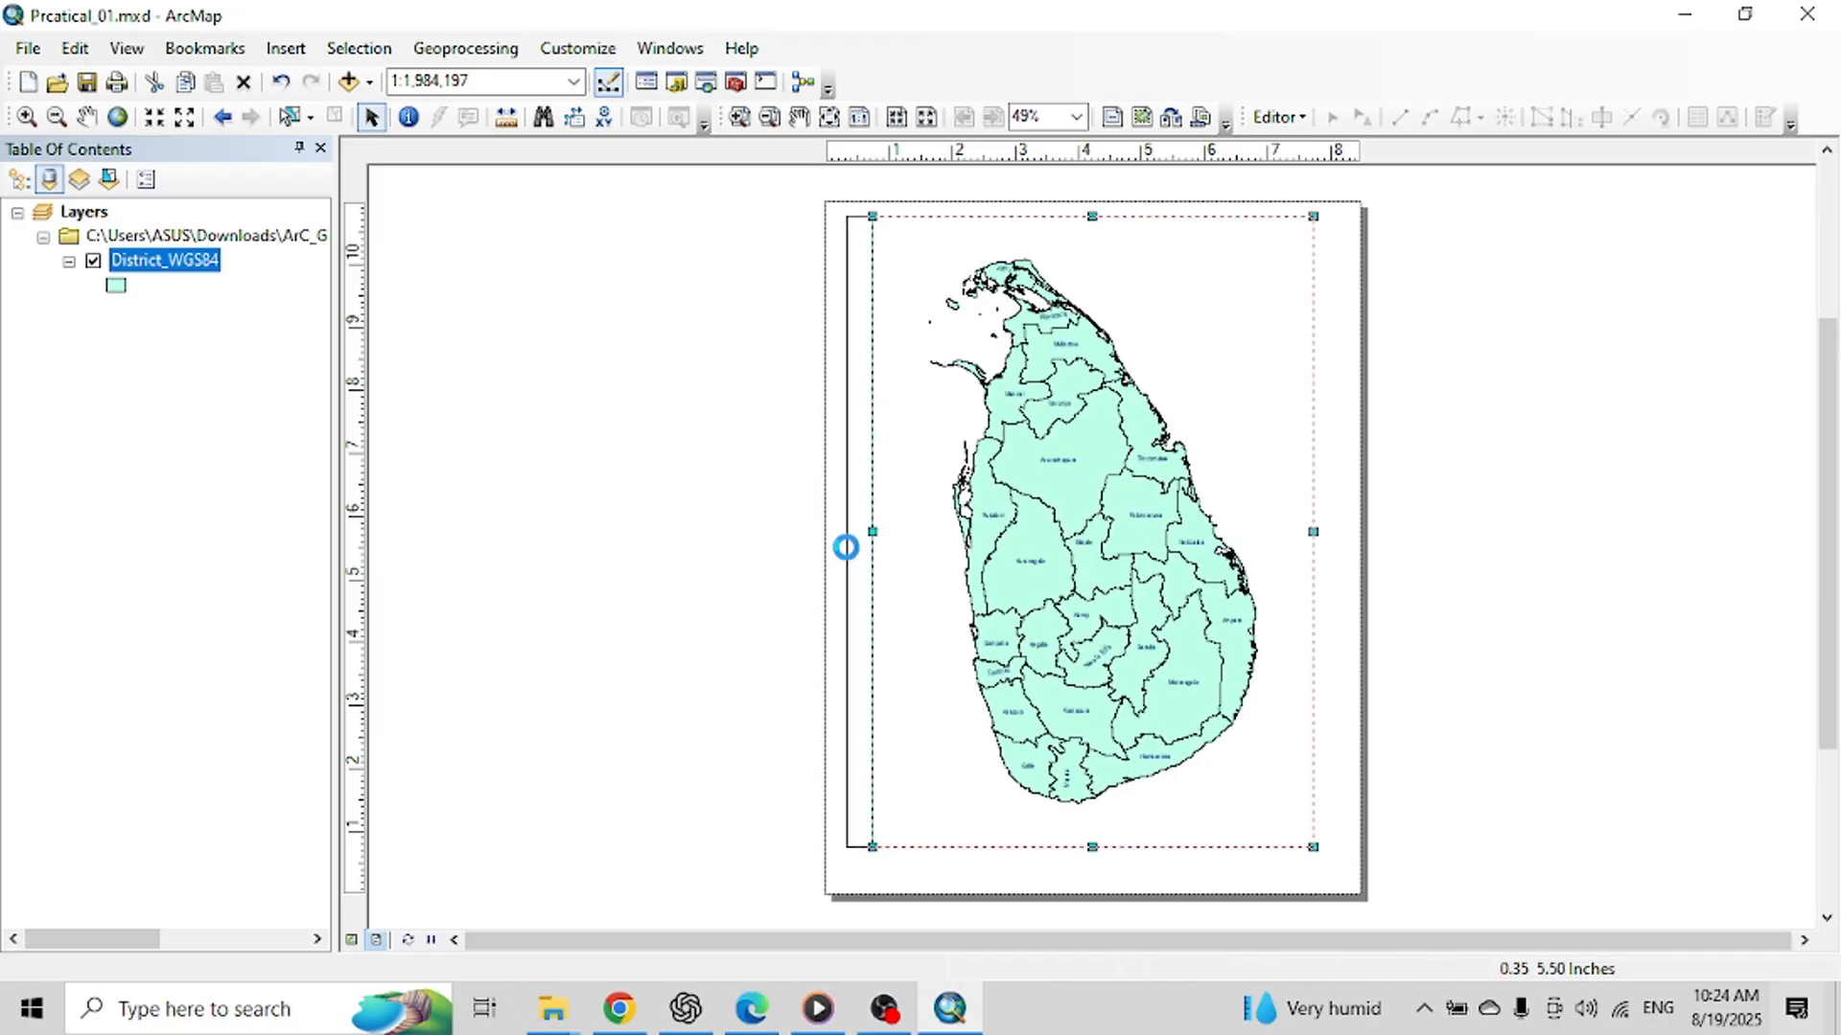
pyautogui.moveTo(1079, 848); pyautogui.dragTo(1078, 875)
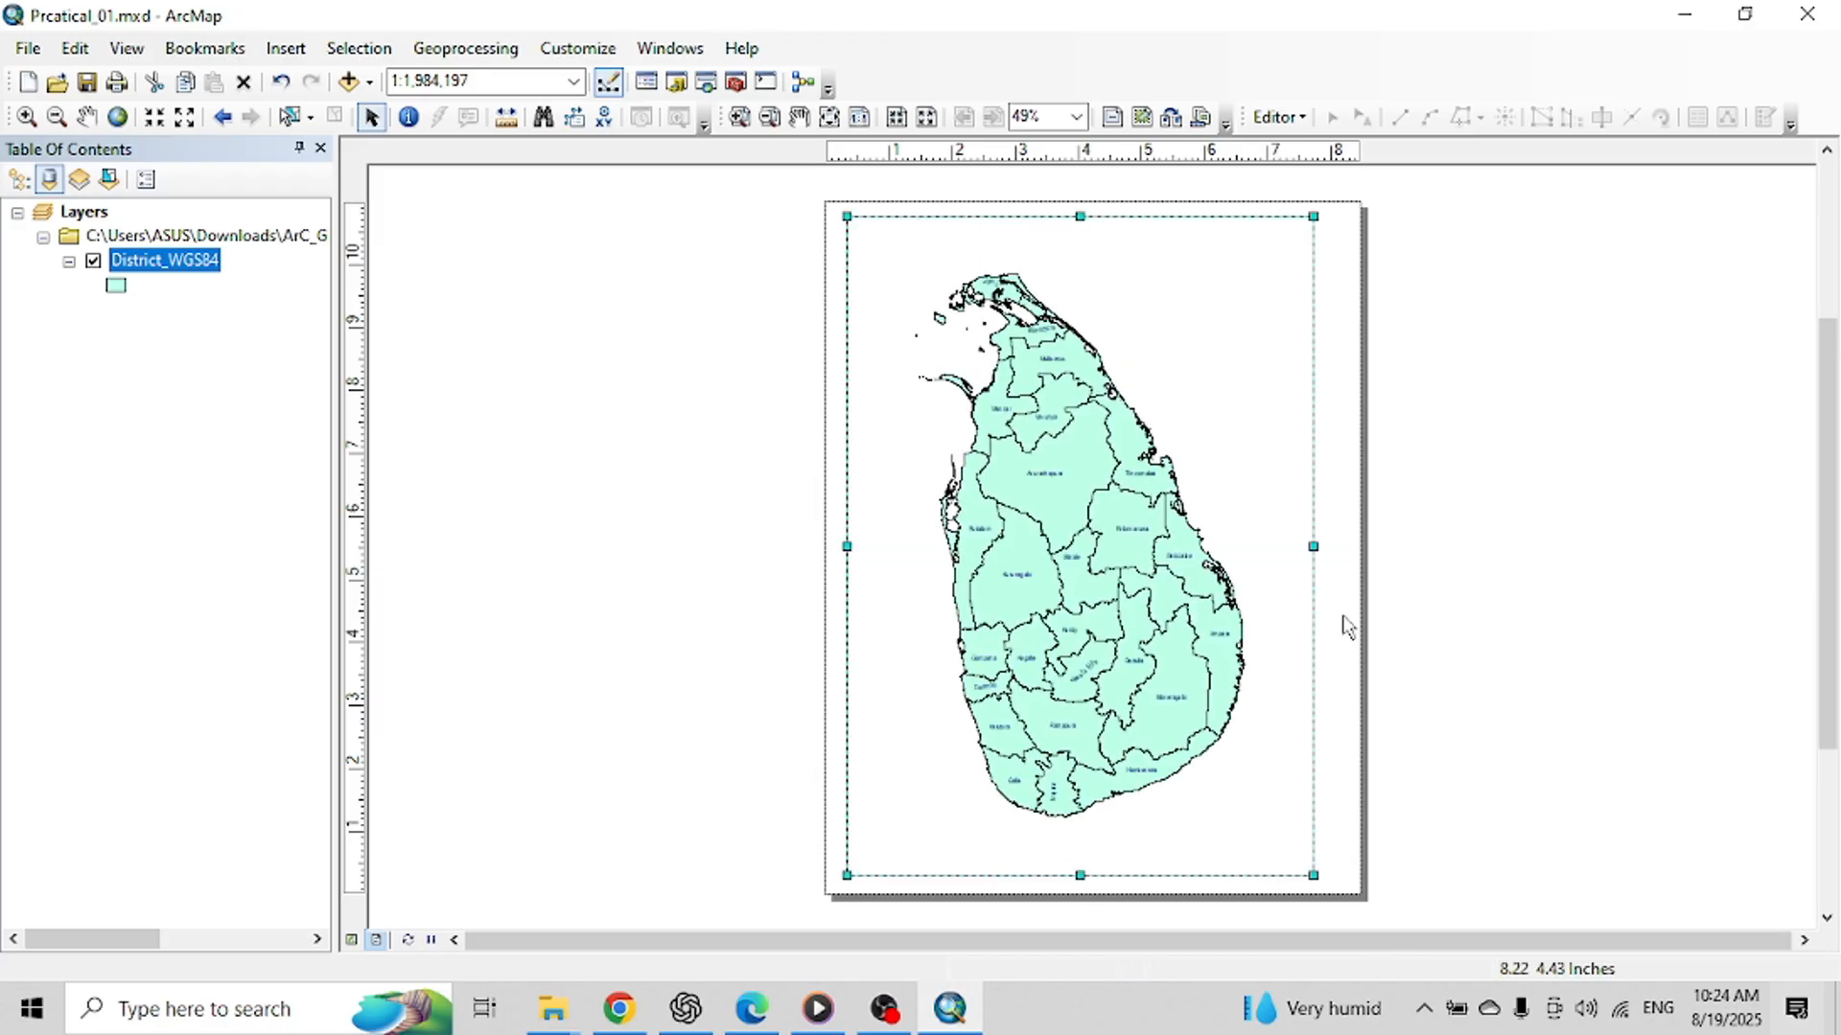
pyautogui.moveTo(1313, 548); pyautogui.dragTo(1340, 558)
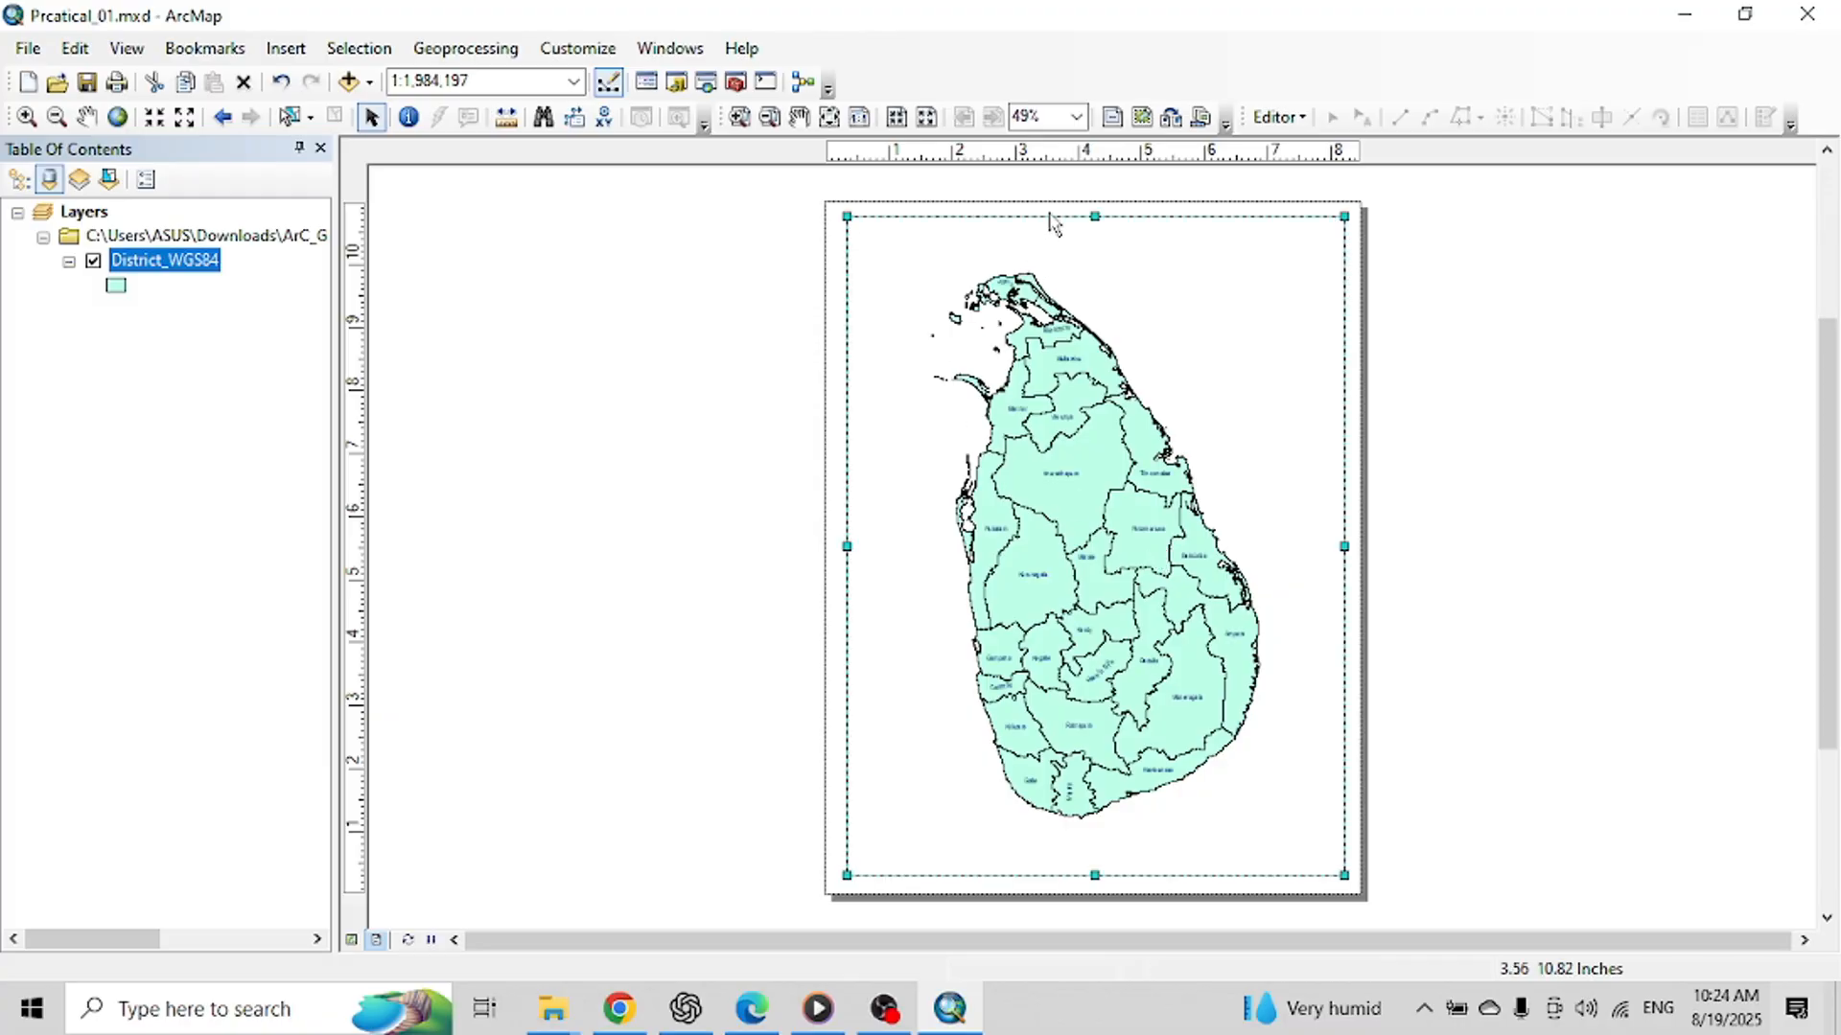
# Step: Align the data frame to the horizontal centre of the layout page
pyautogui.rightClick(1051, 219)
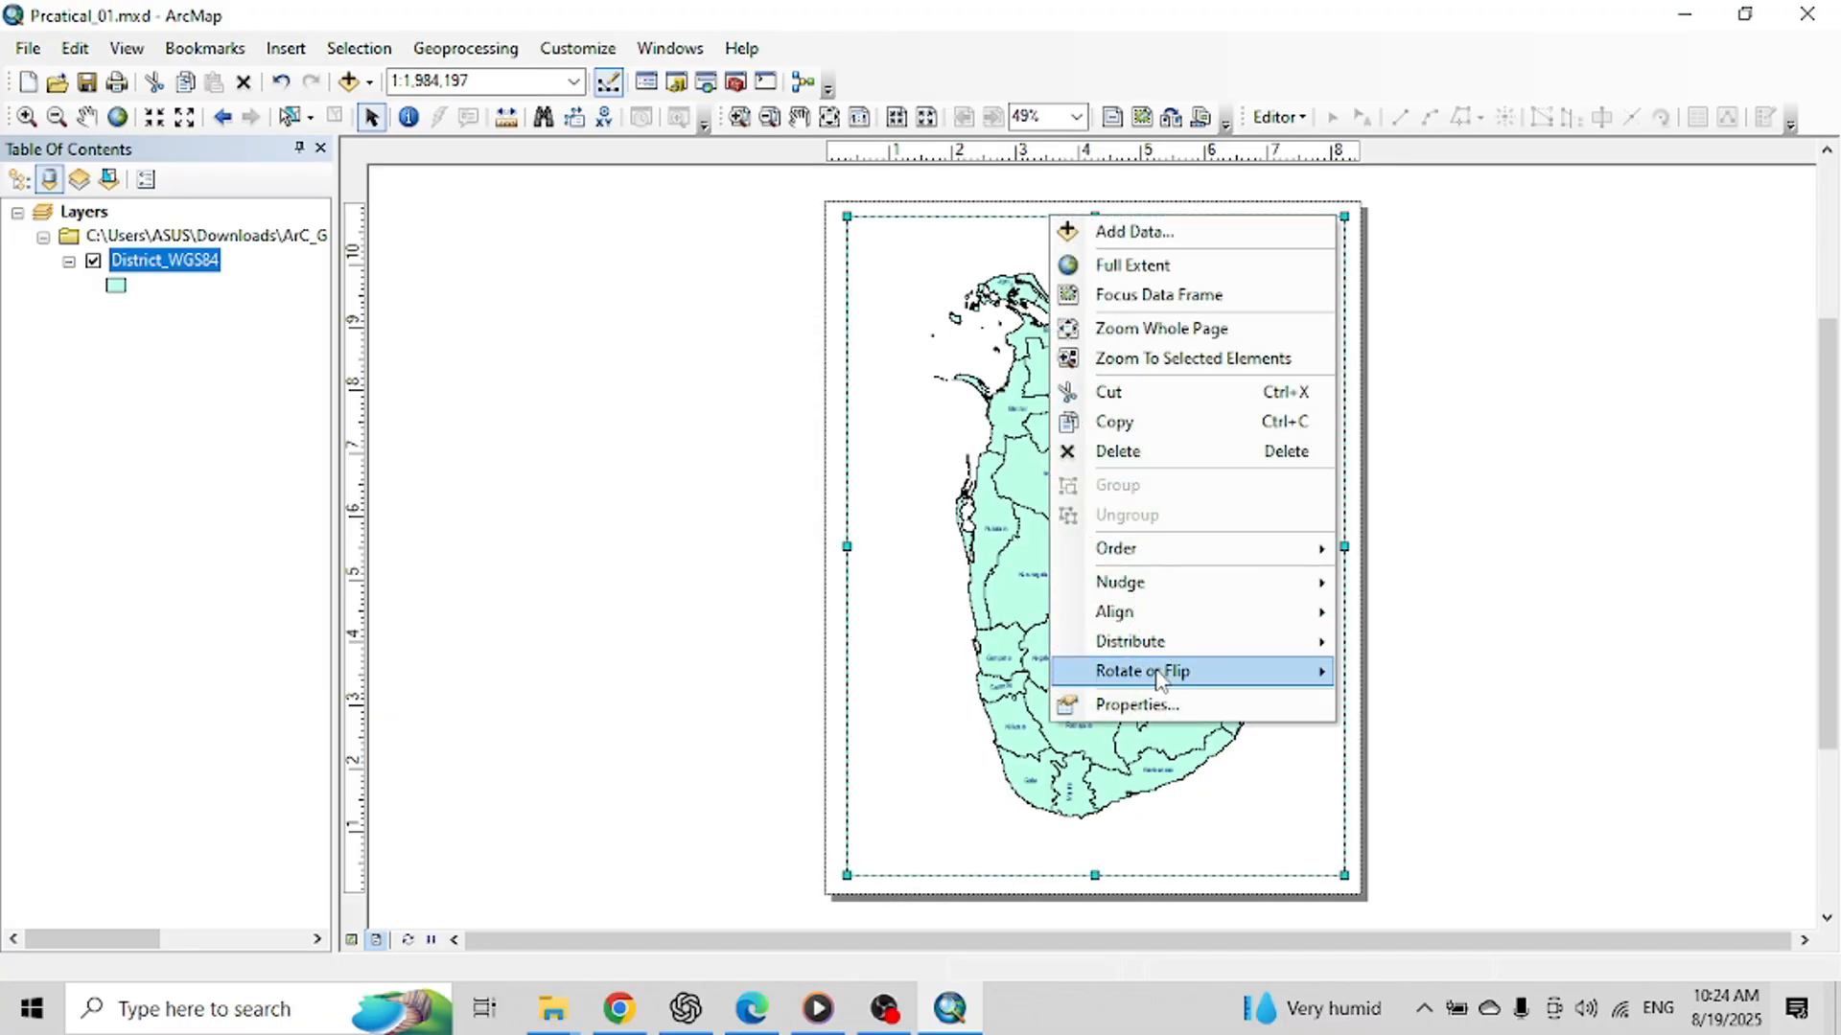
pyautogui.moveTo(1161, 615)
pyautogui.click(1401, 618)
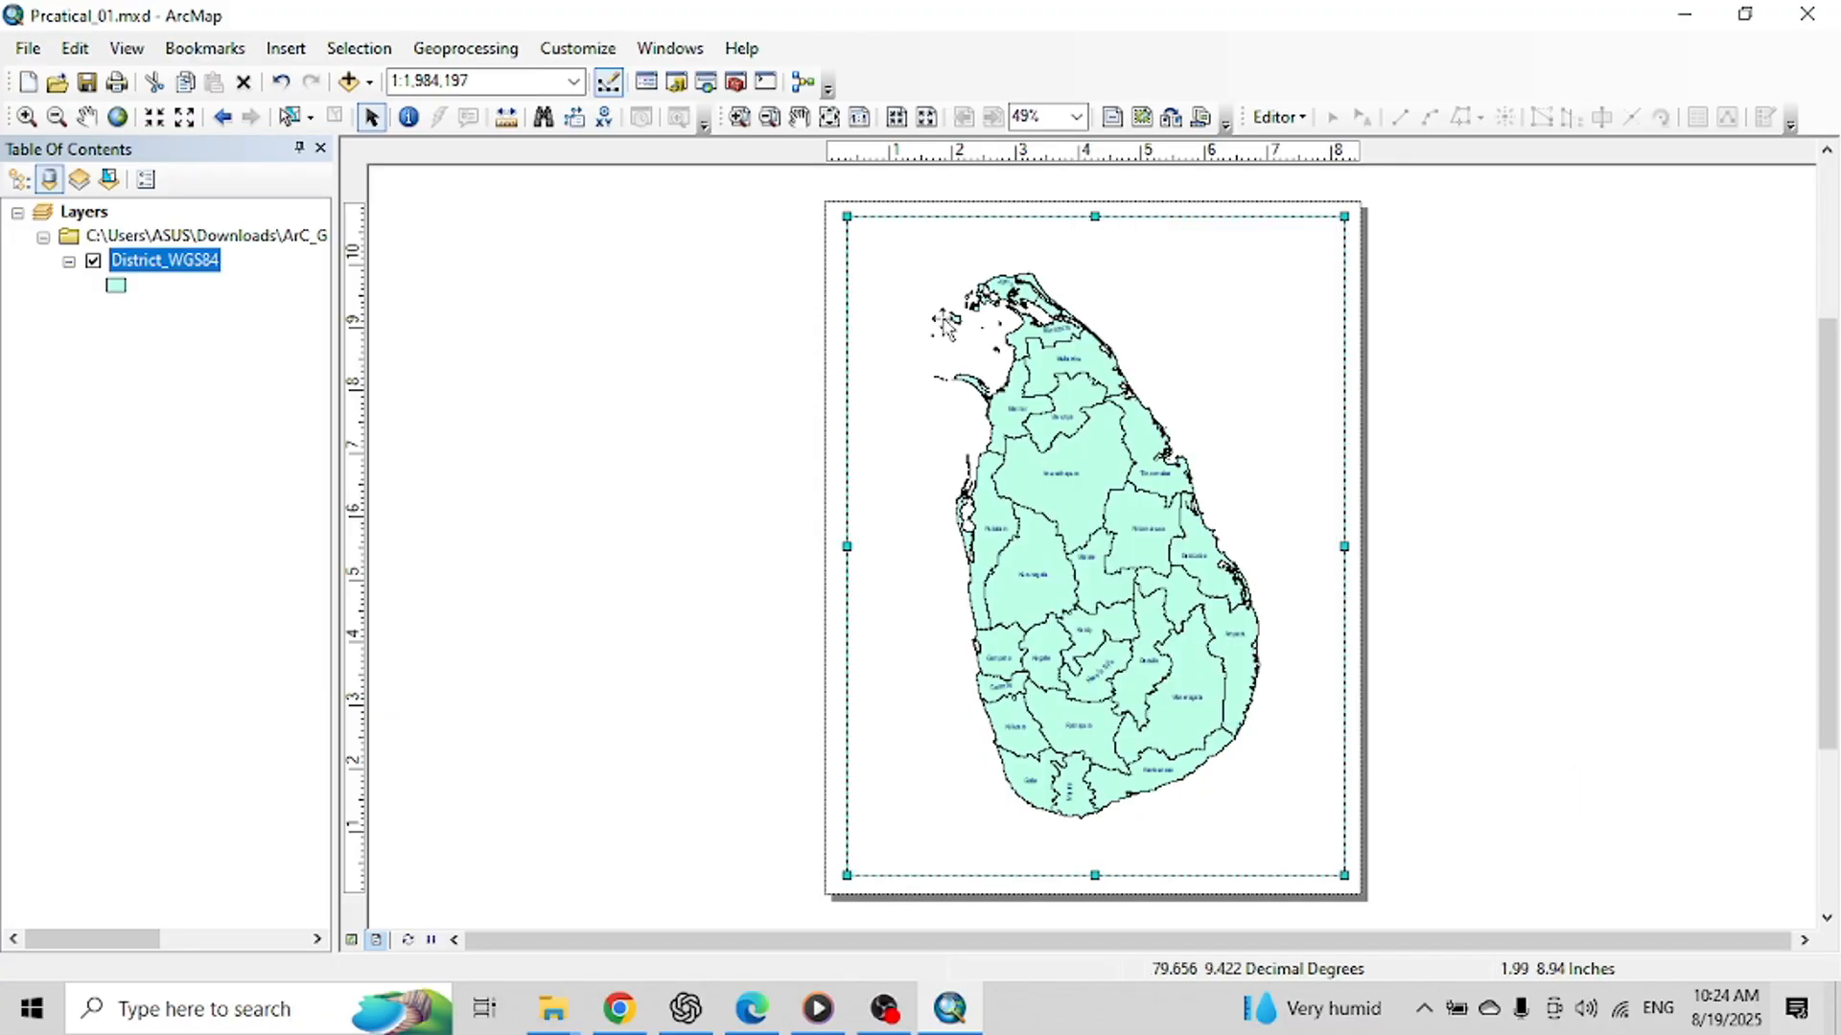
pyautogui.rightClick(947, 221)
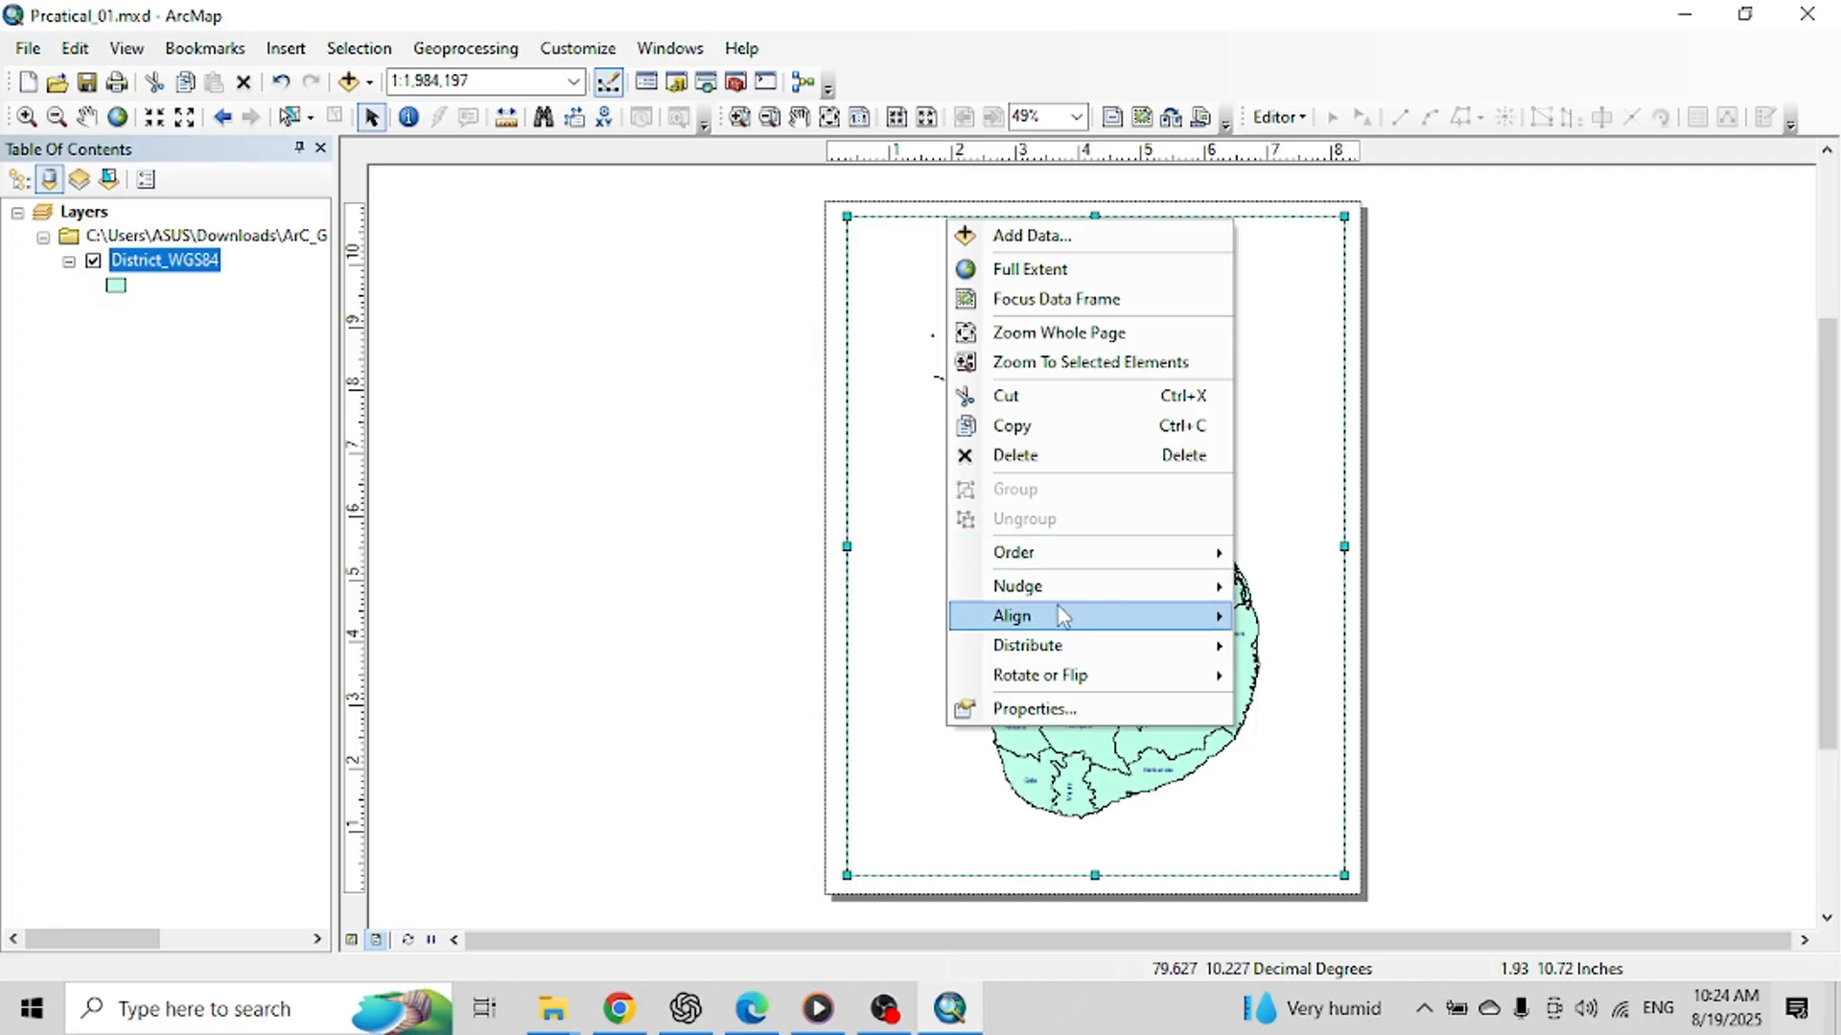
pyautogui.moveTo(1060, 616)
pyautogui.click(1325, 686)
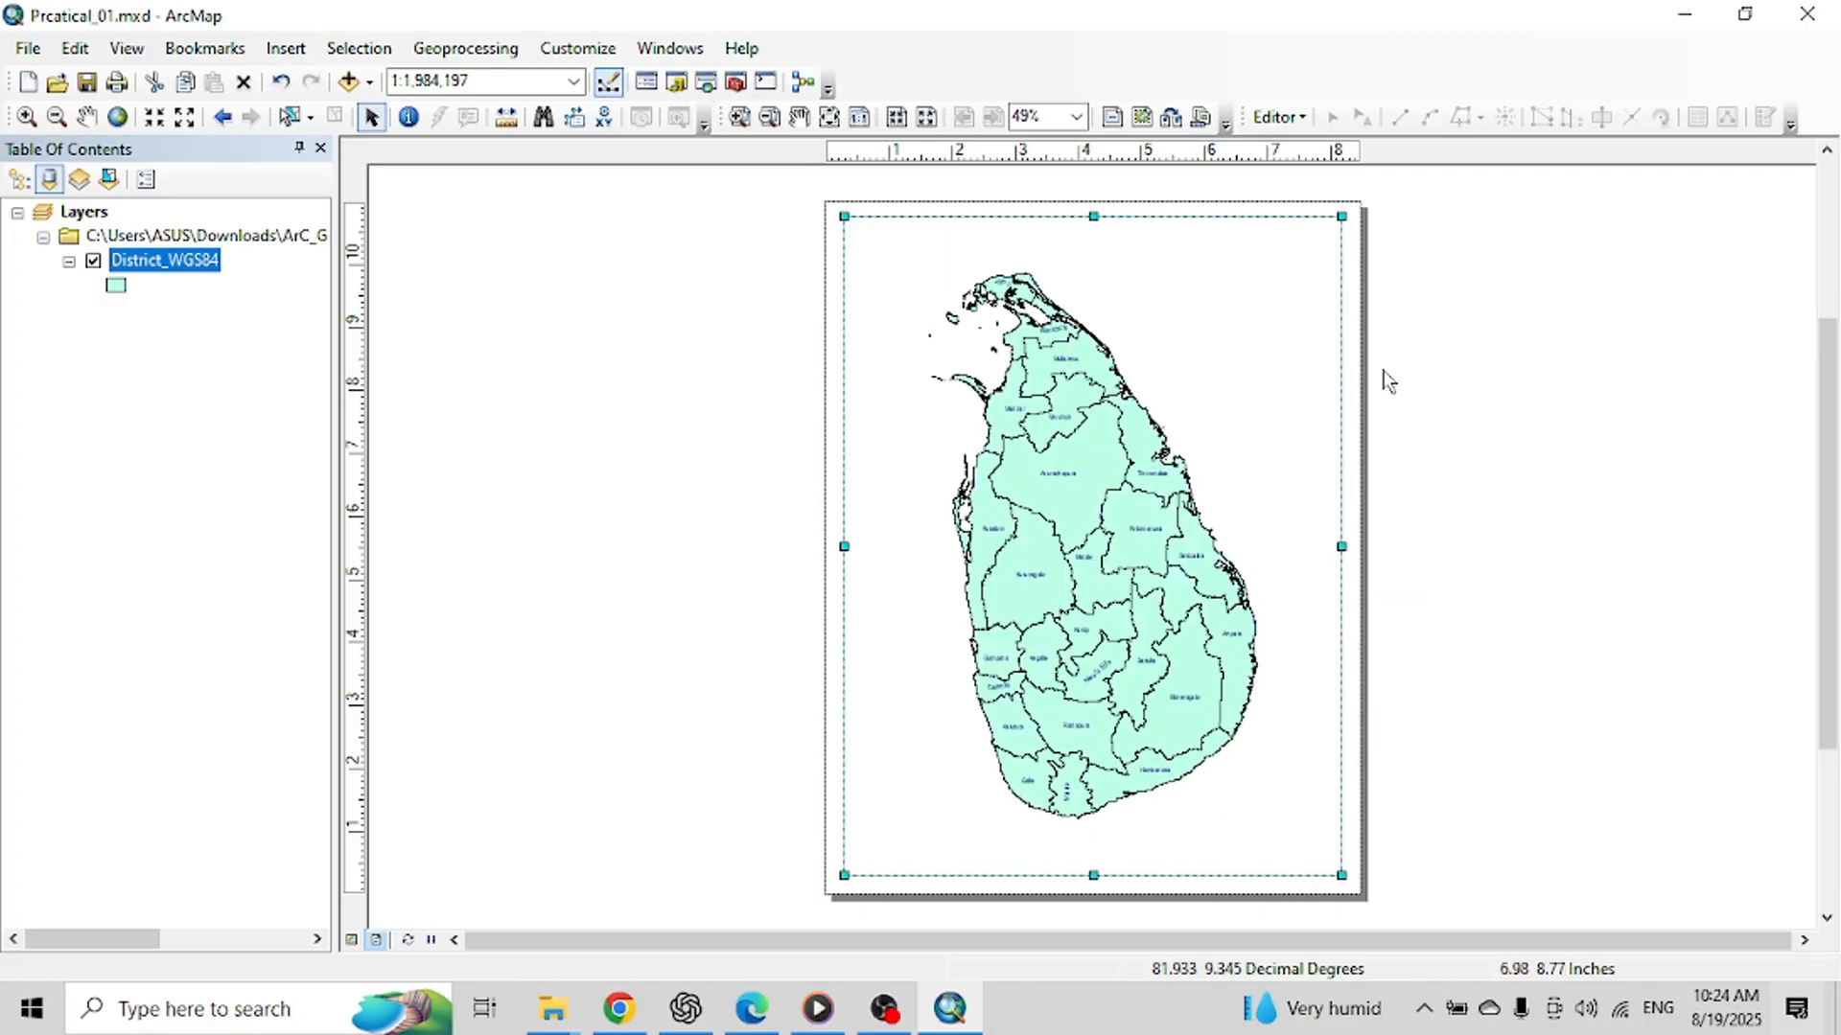
# Step: Insert the map title "Districts in Sri Lanka" into the layout
pyautogui.click(284, 48)
pyautogui.click(308, 111)
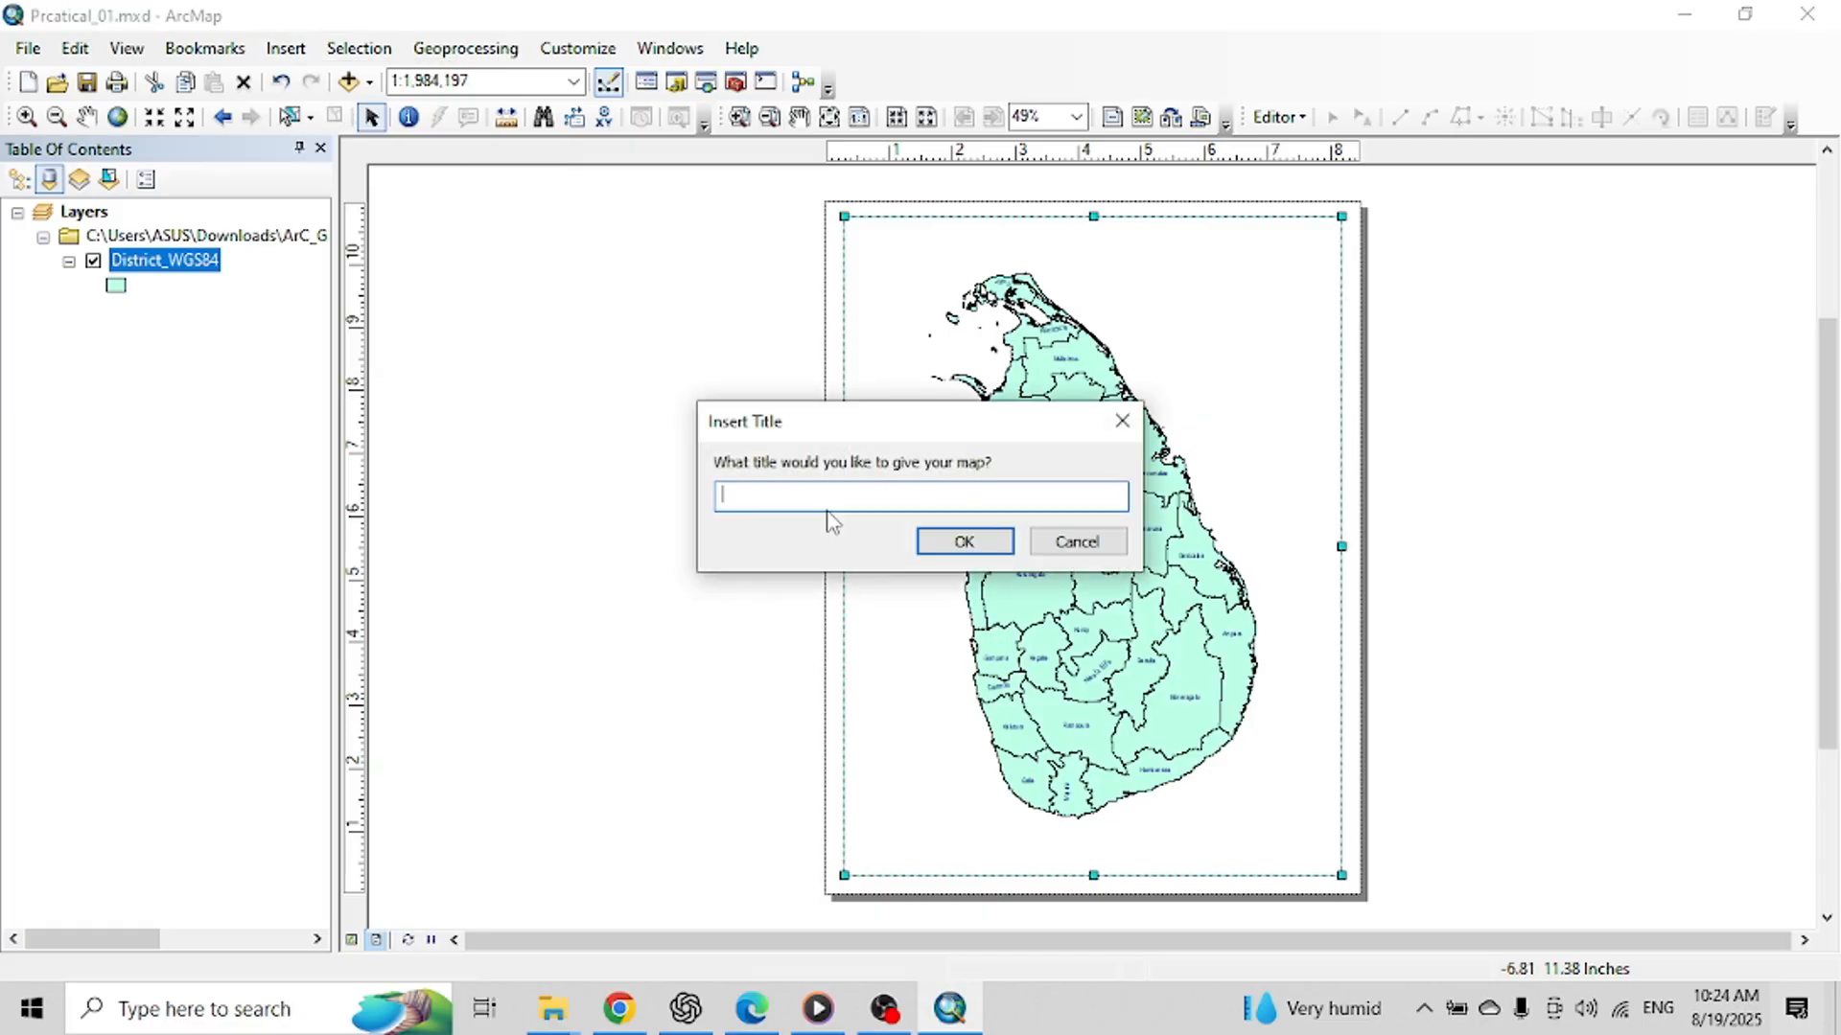
pyautogui.write('Districts in Sri Lanka')
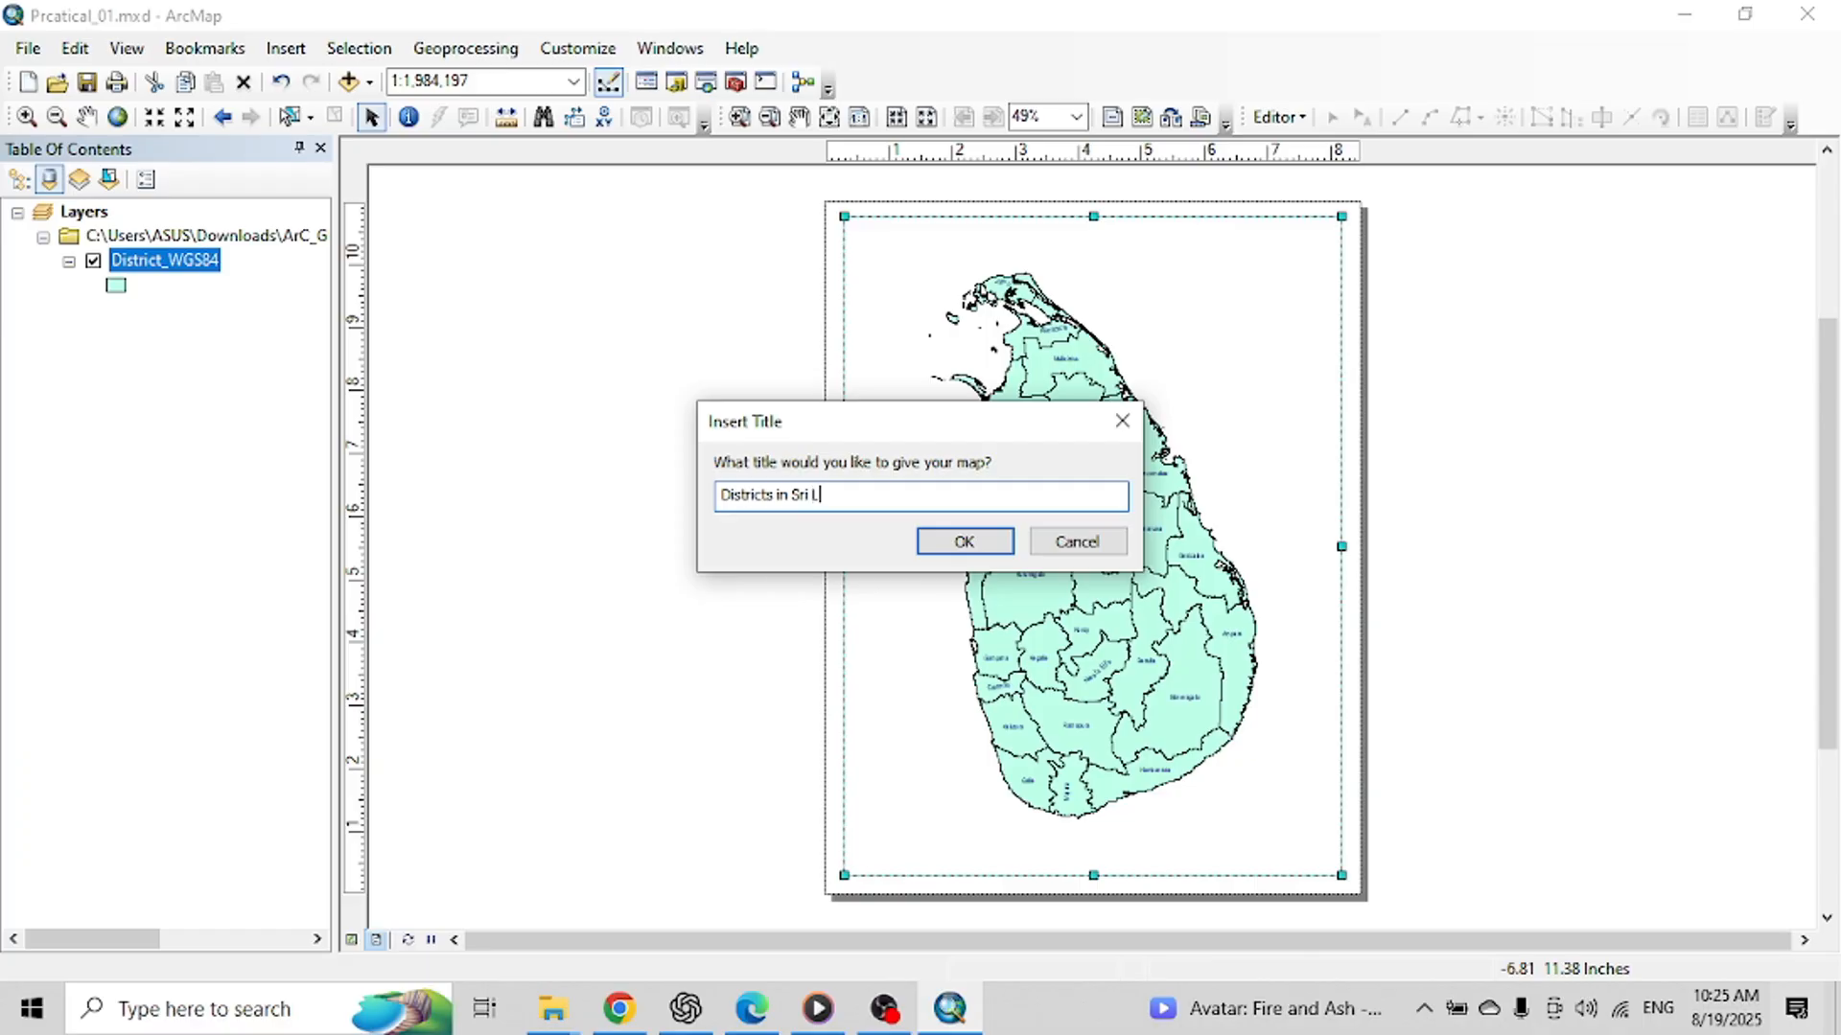
pyautogui.click(991, 541)
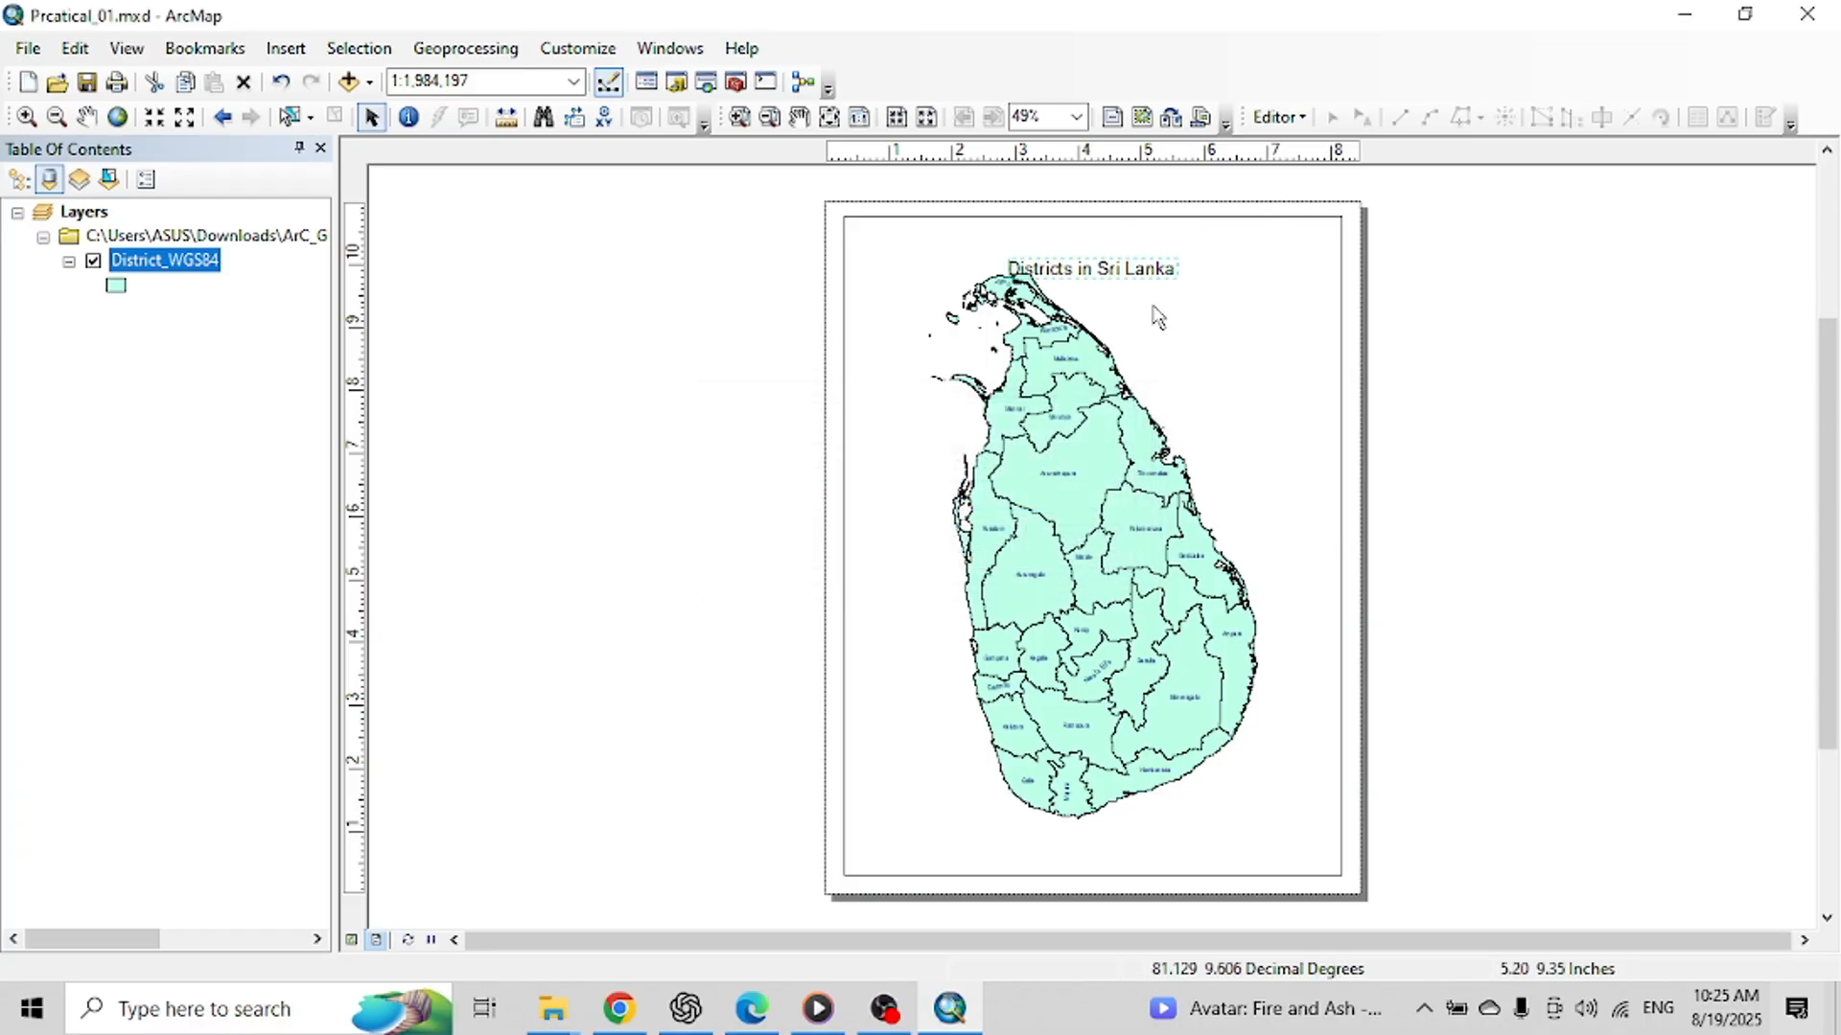
# Step: Give the map title the Country 1 text style and colour it dark blue
pyautogui.rightClick(1140, 273)
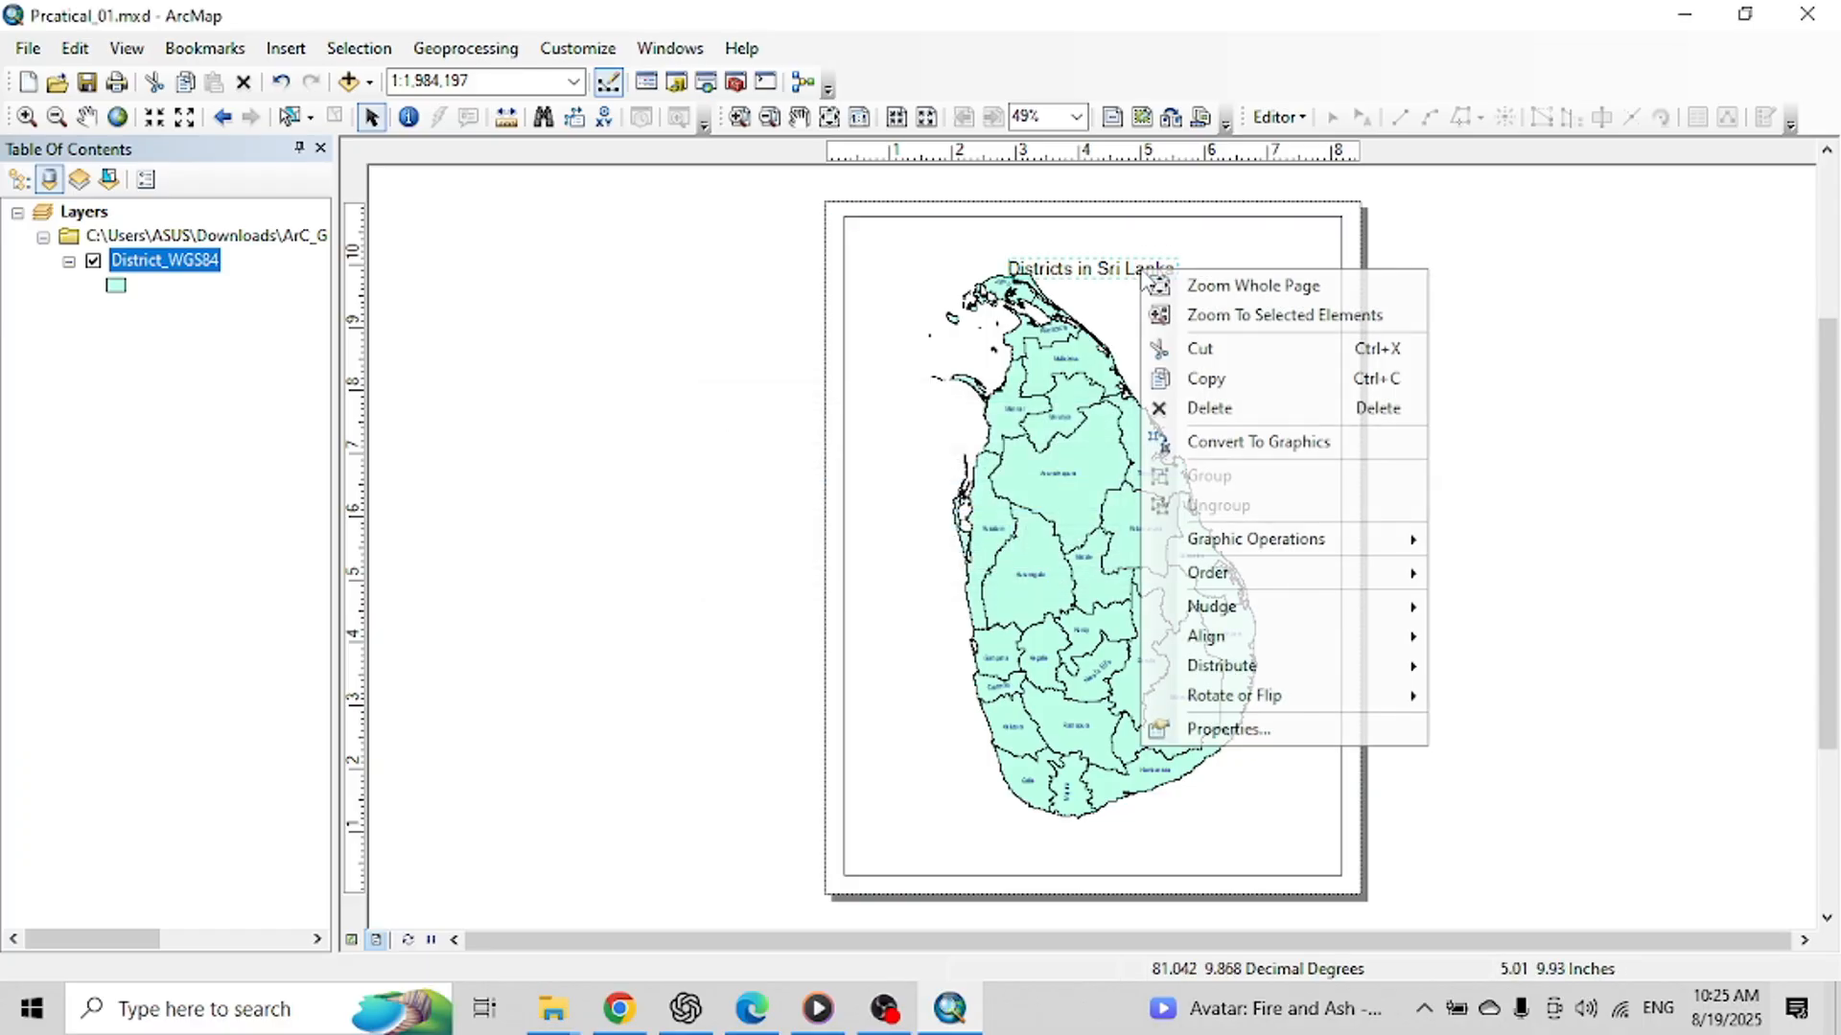
pyautogui.click(1227, 737)
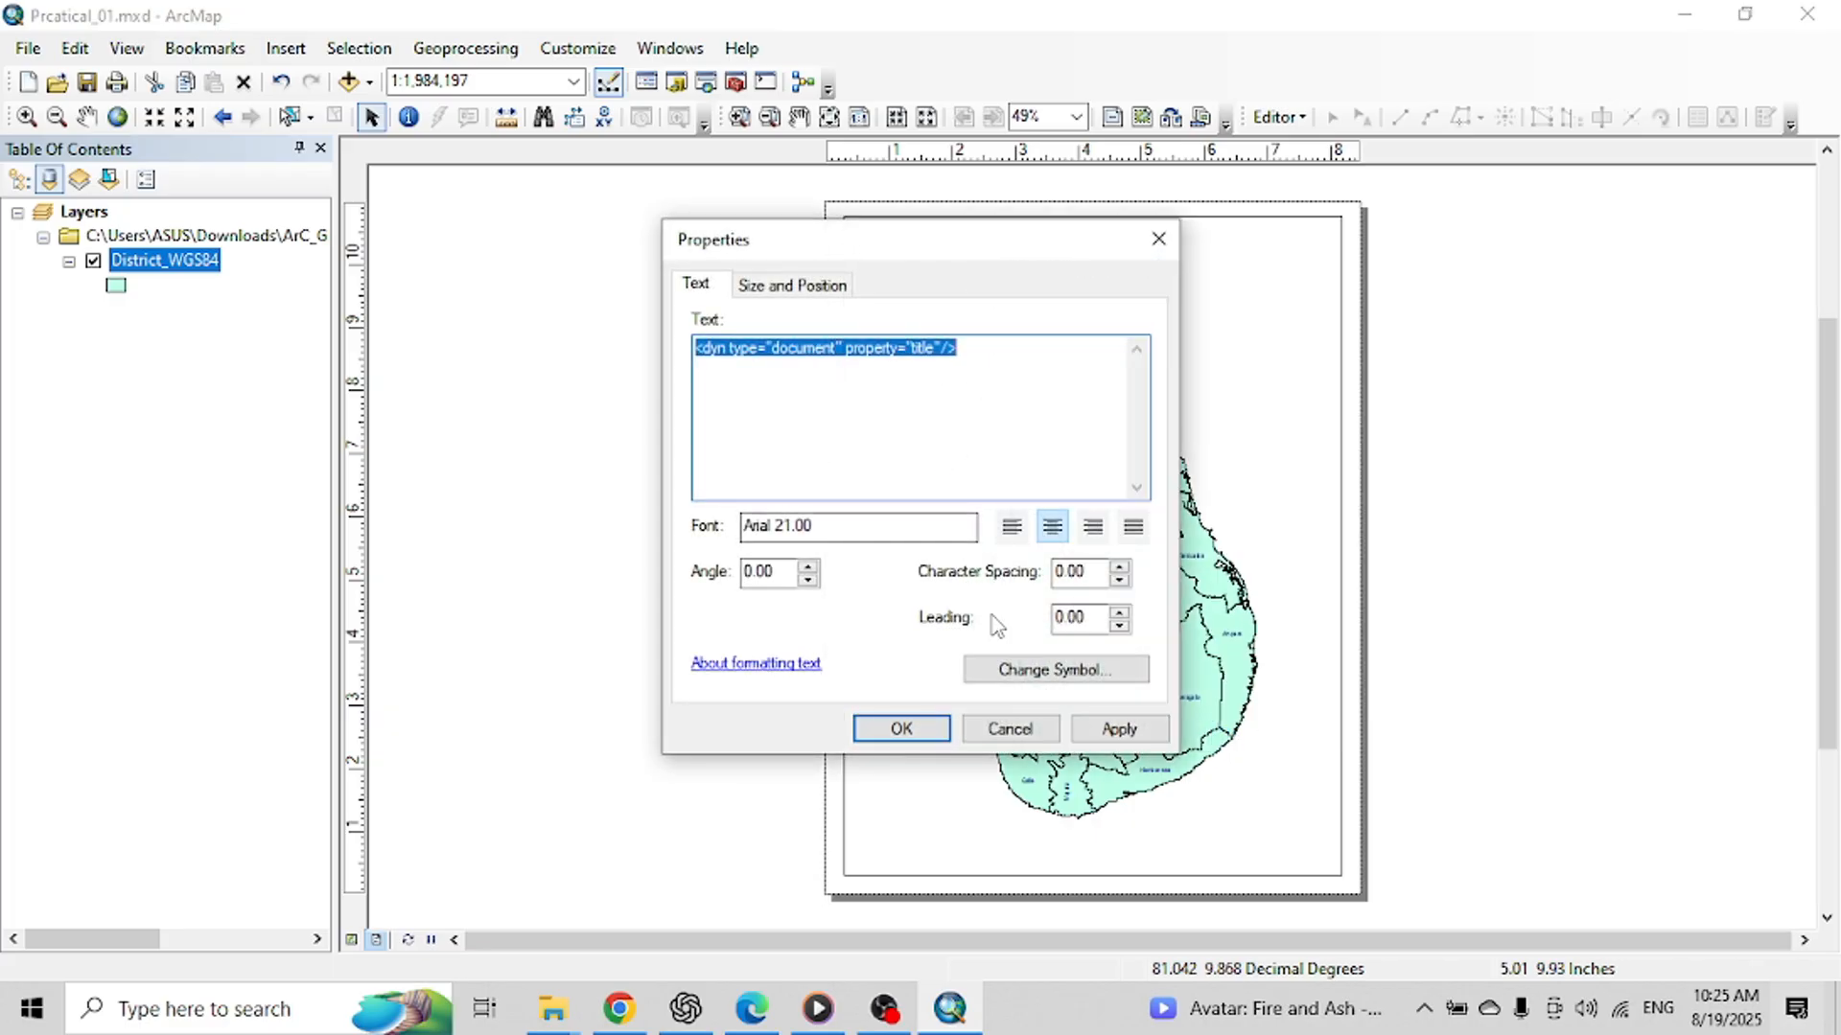
pyautogui.click(1102, 676)
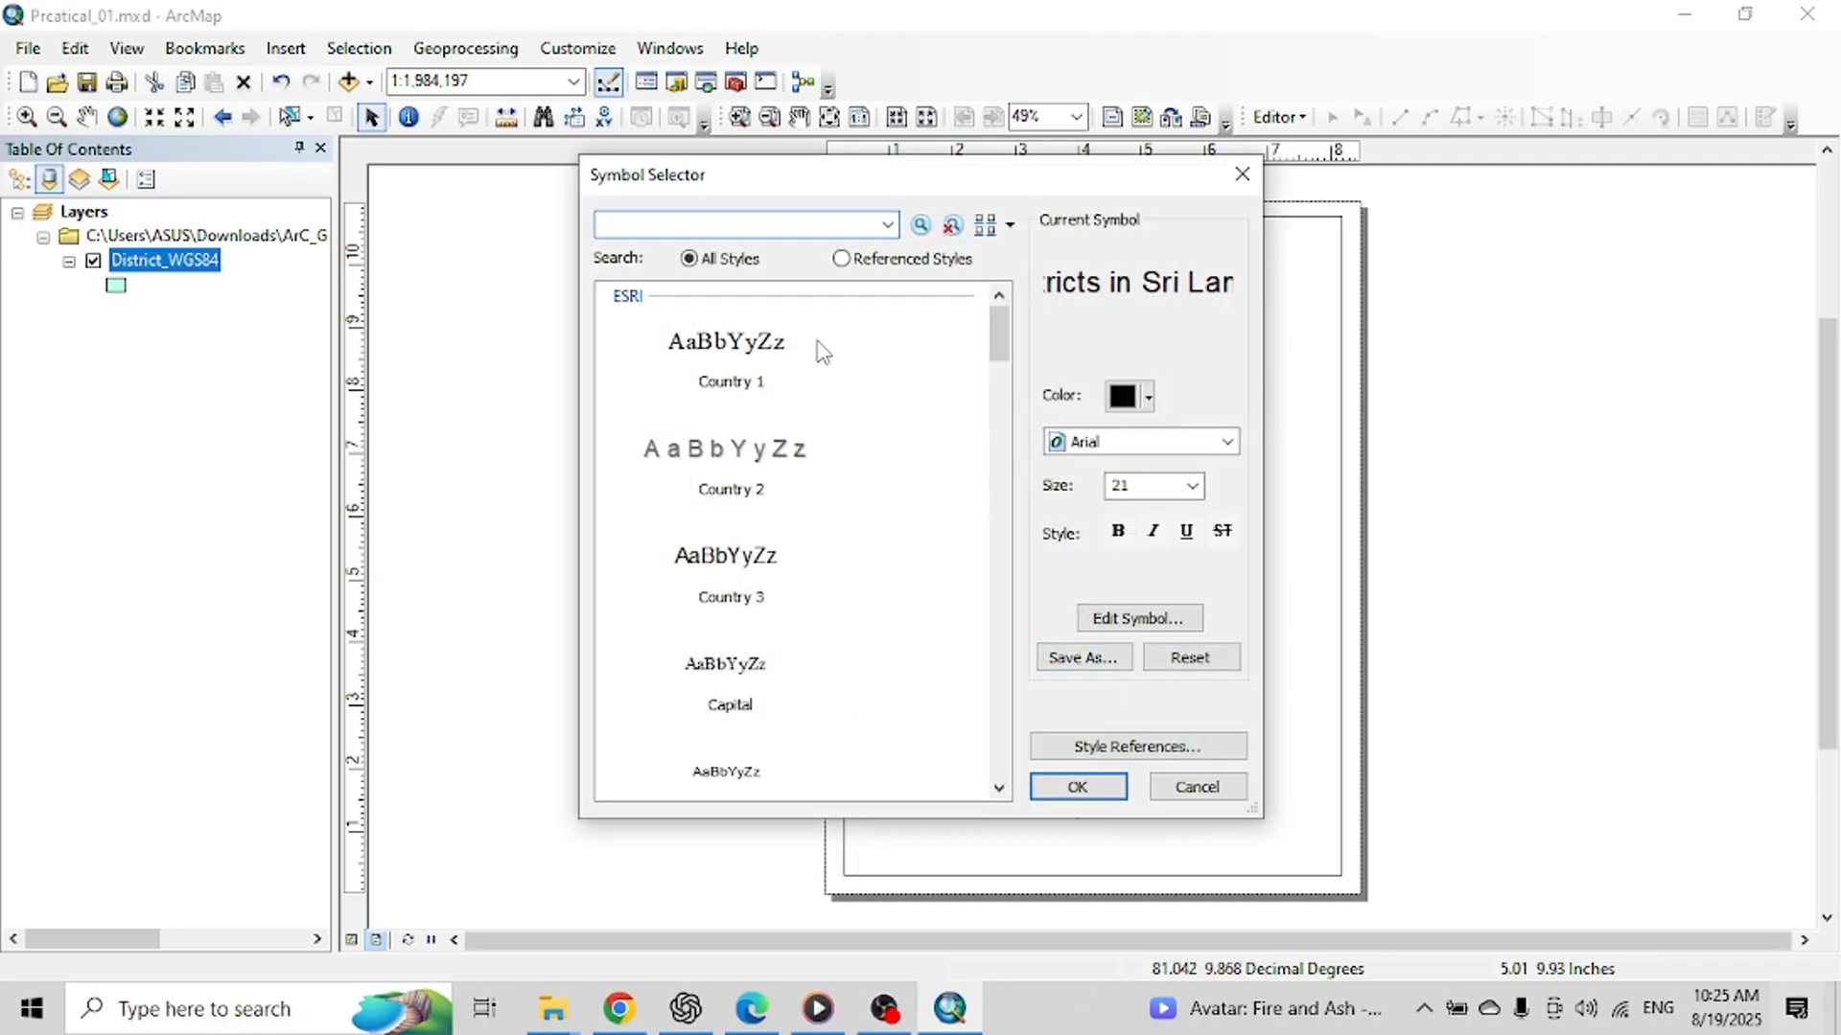
pyautogui.click(683, 343)
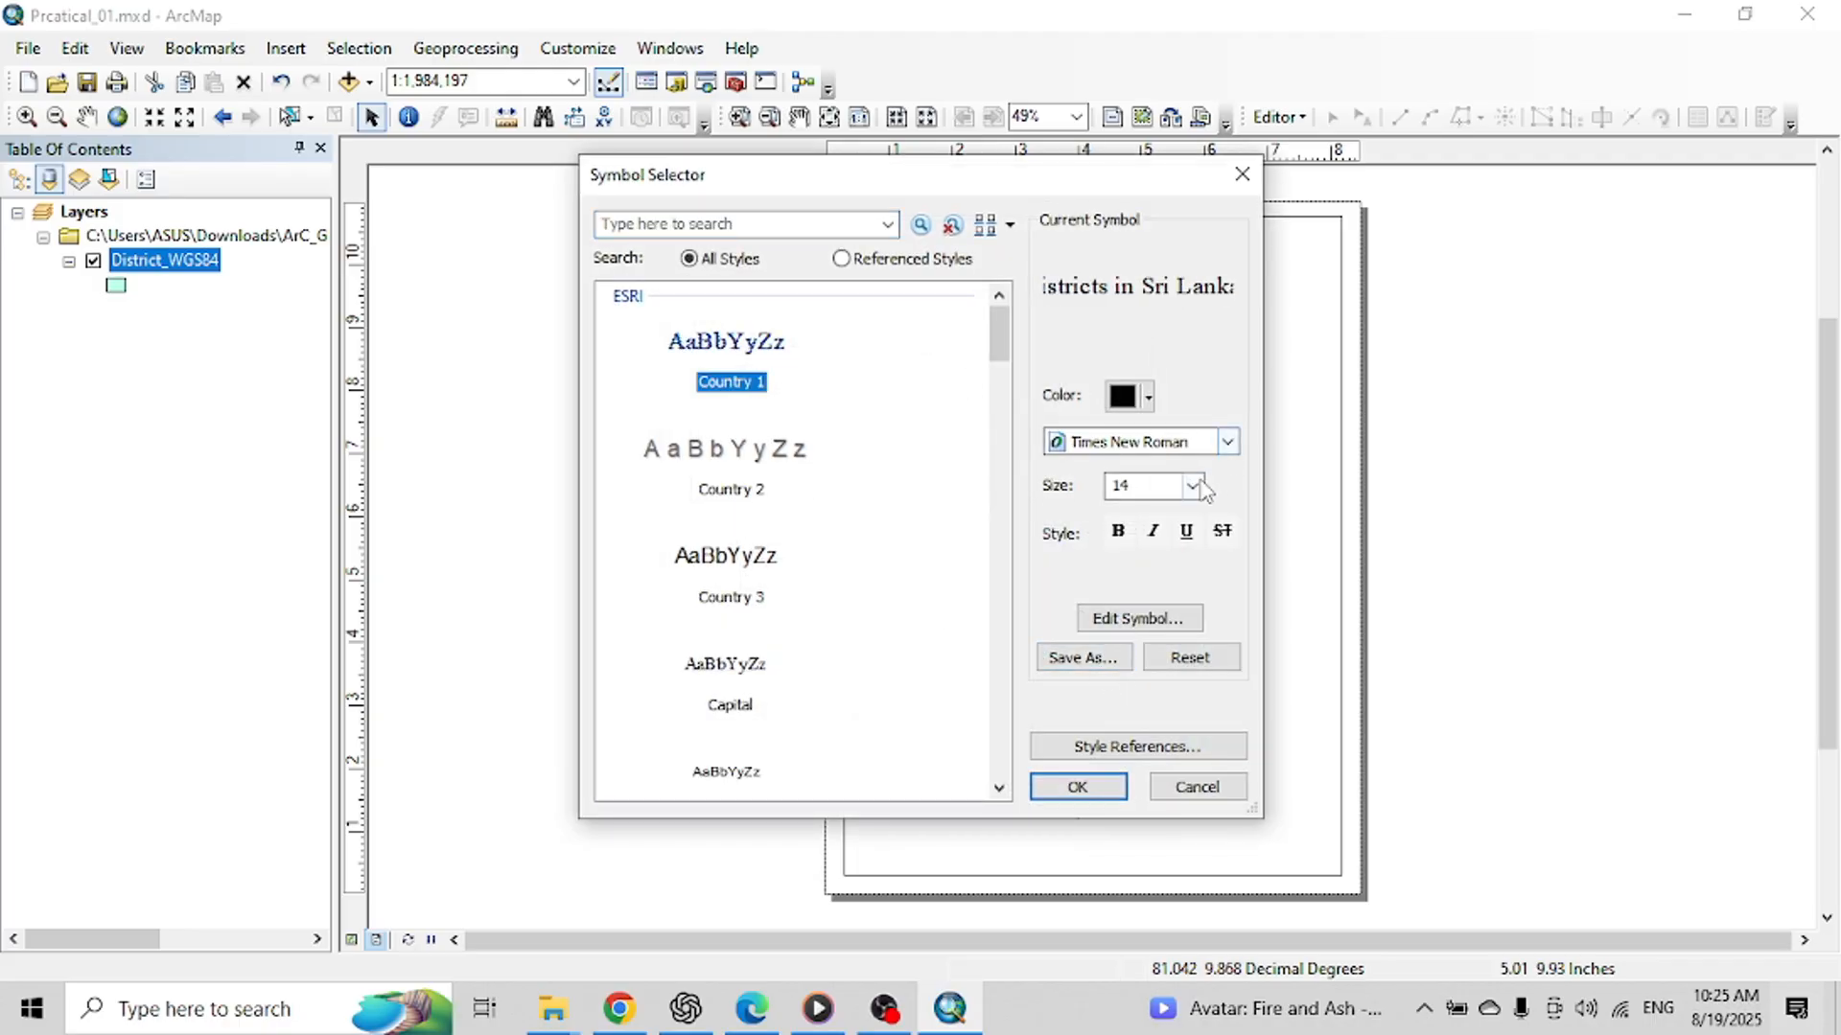
pyautogui.scroll(1, 1160, 446)
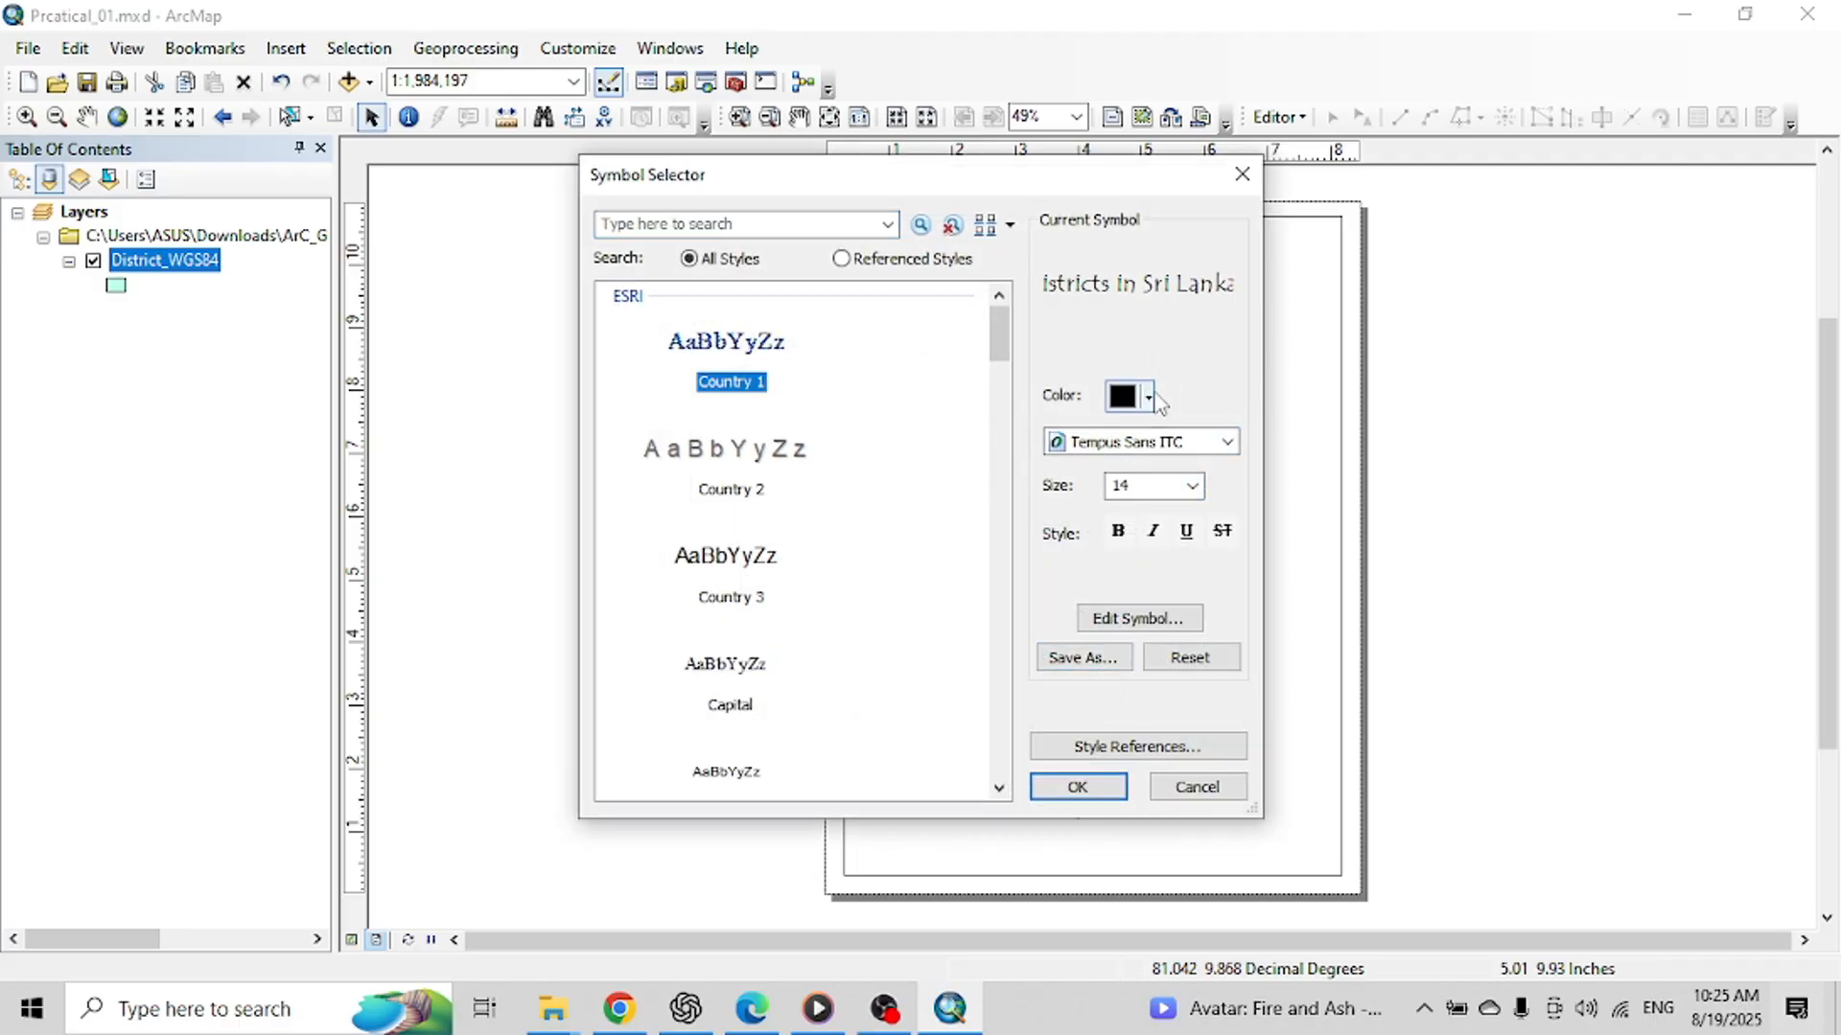
pyautogui.click(1149, 397)
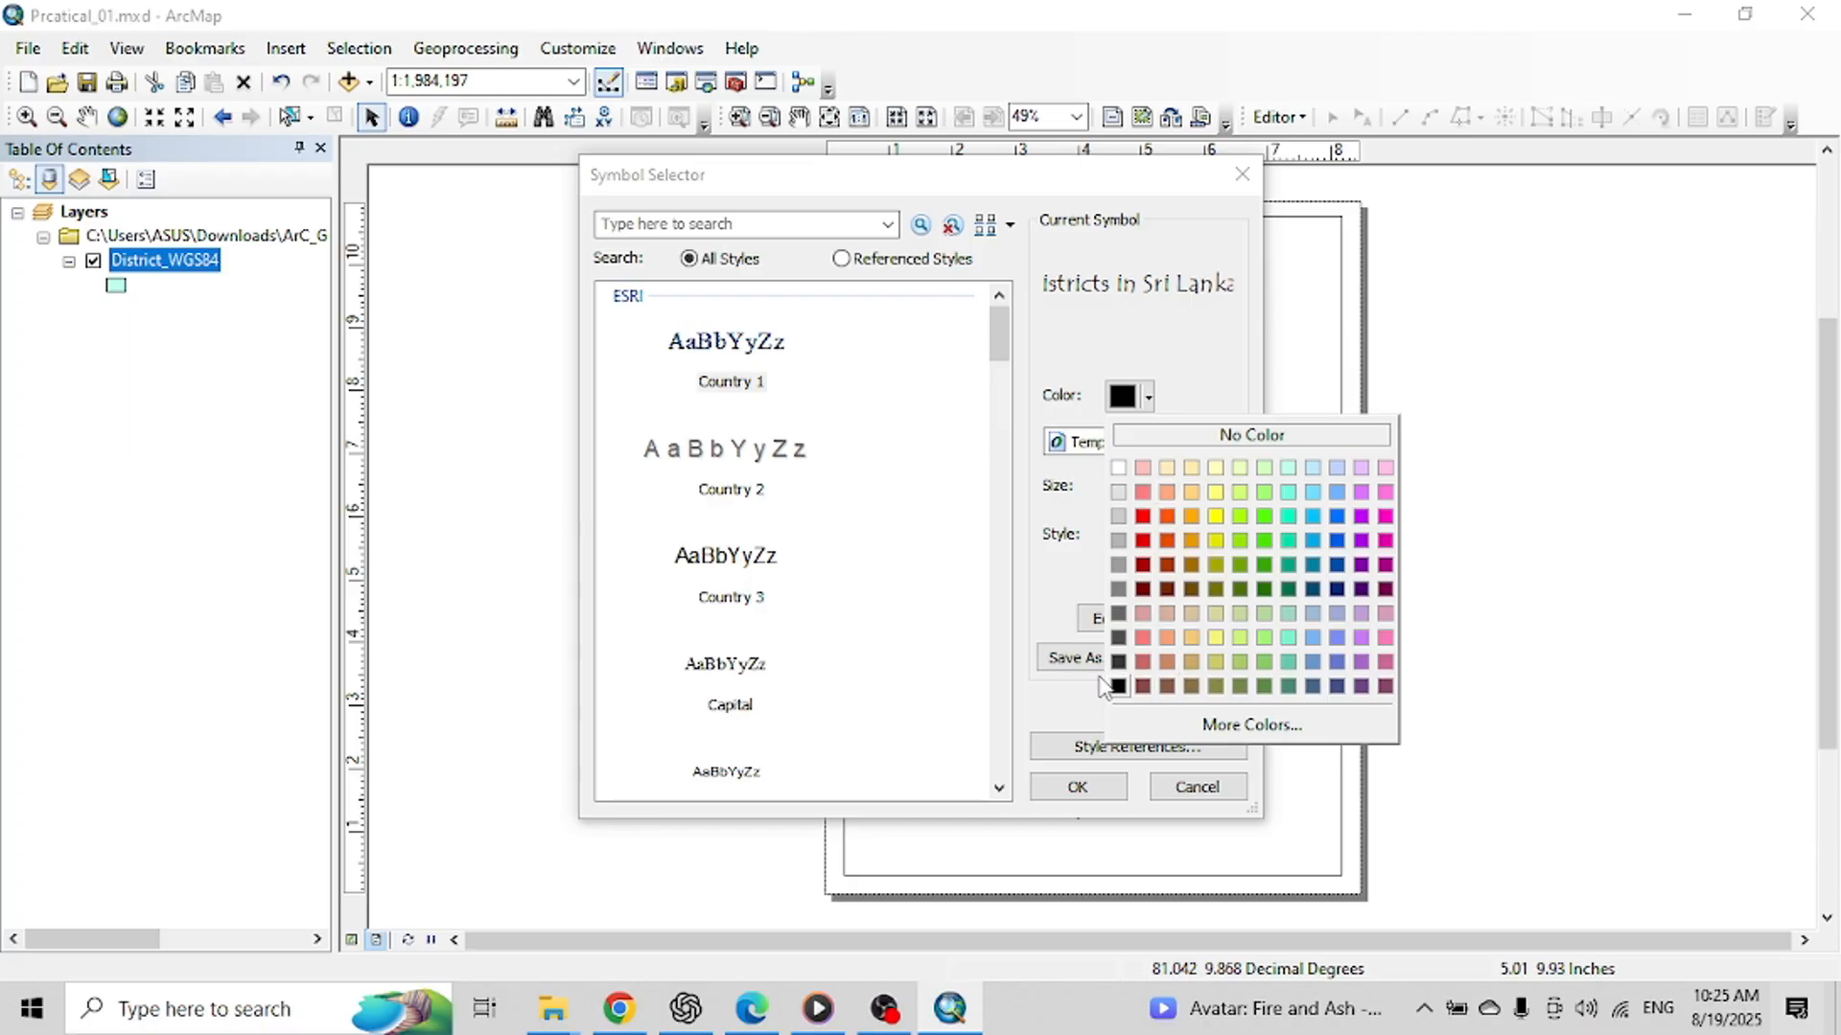
pyautogui.click(1336, 589)
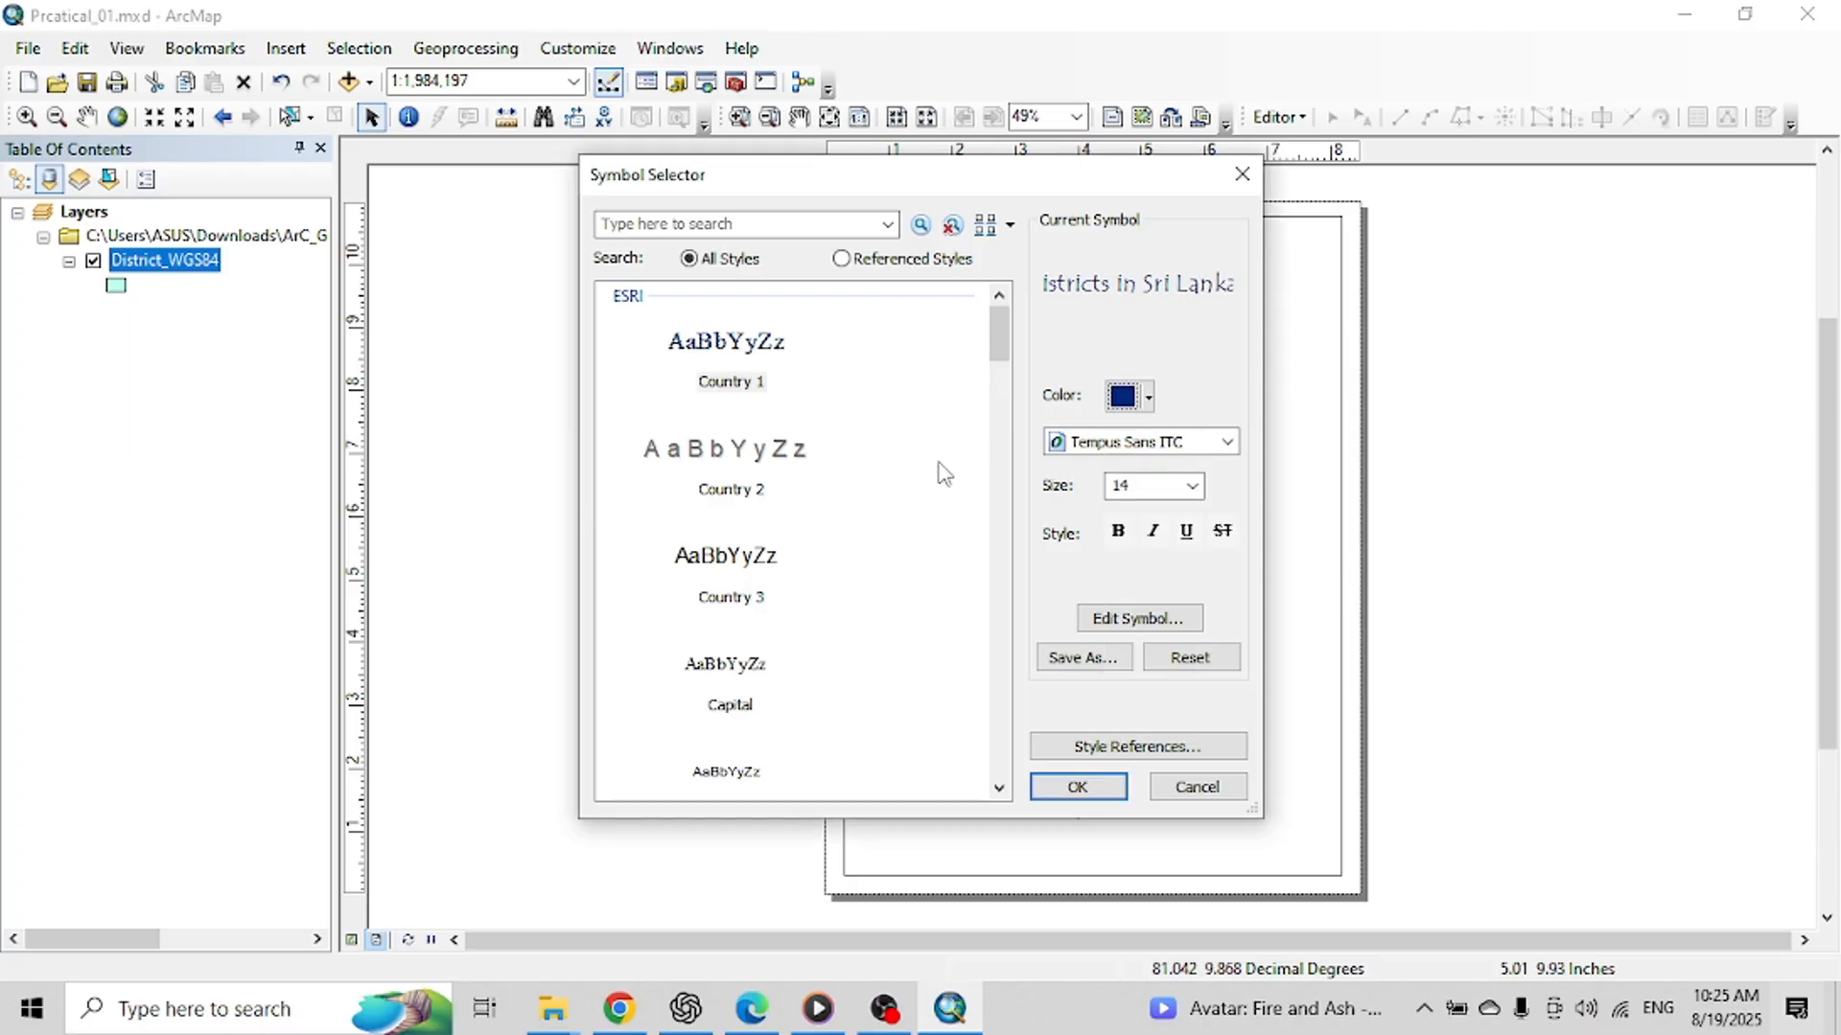
# Step: Set the map title's font to bold Times New Roman and apply the text properties
pyautogui.click(1226, 441)
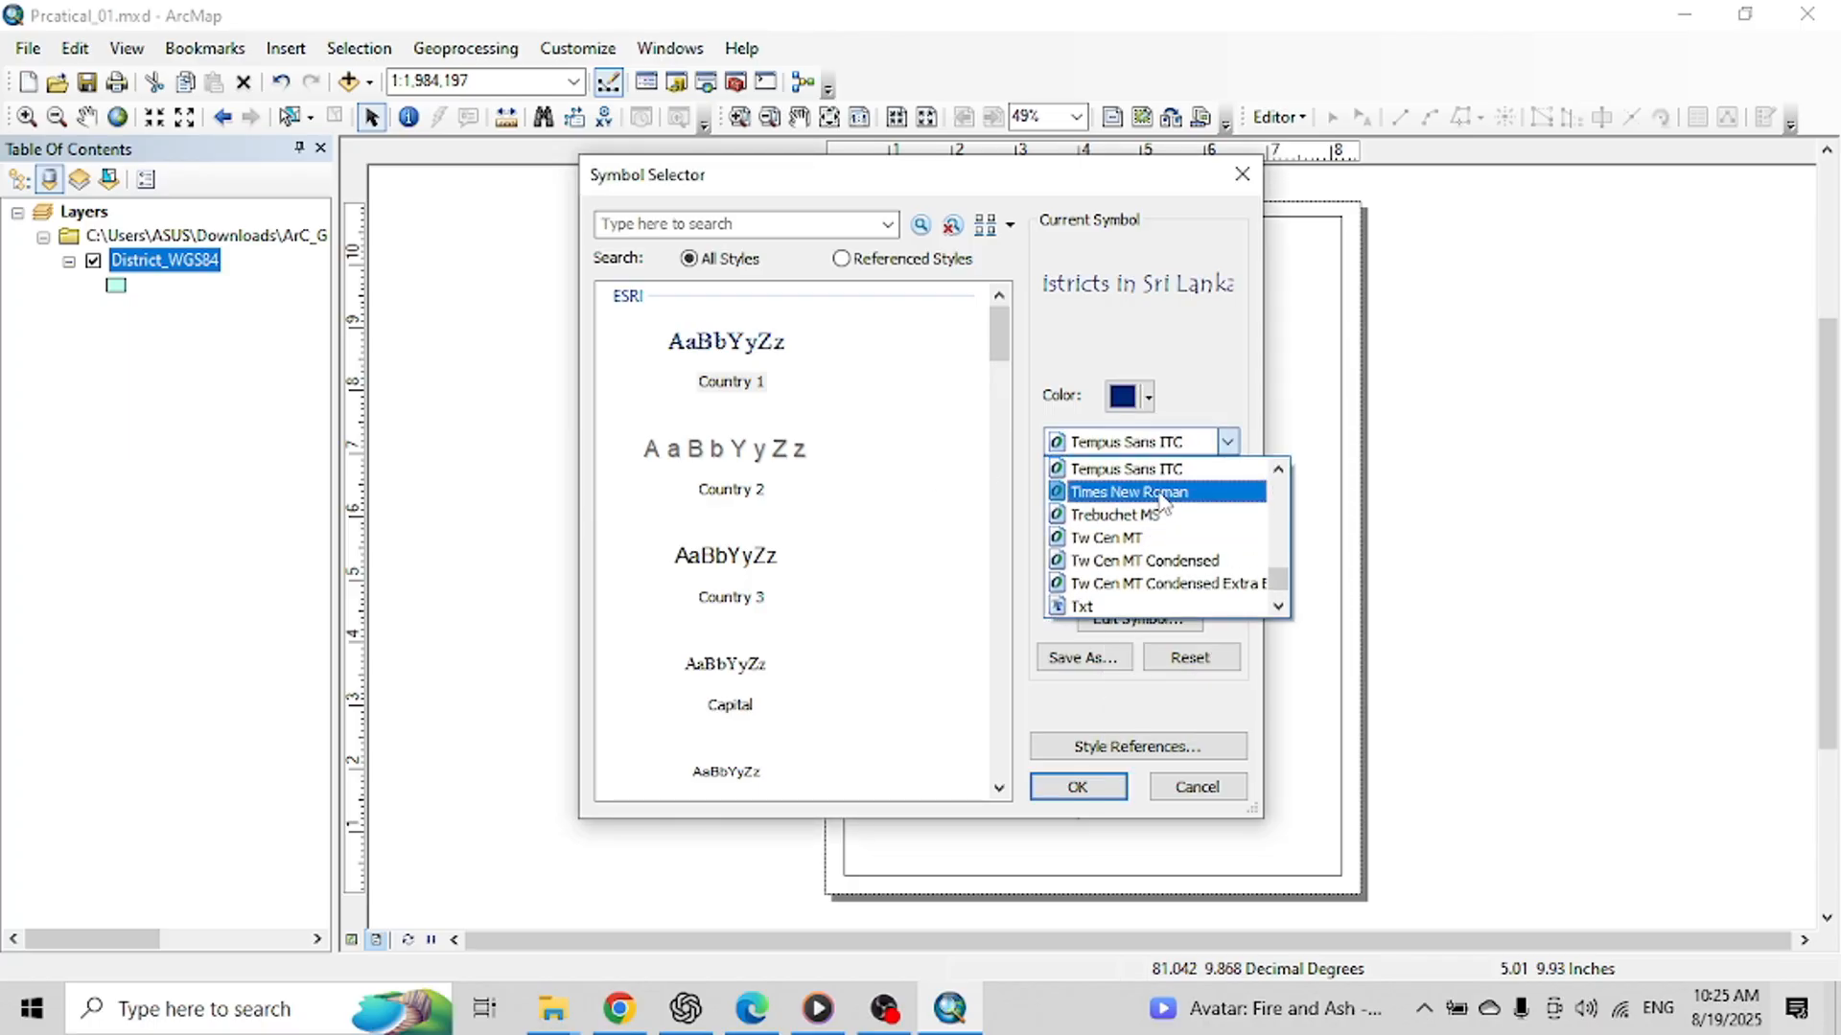
pyautogui.click(1161, 494)
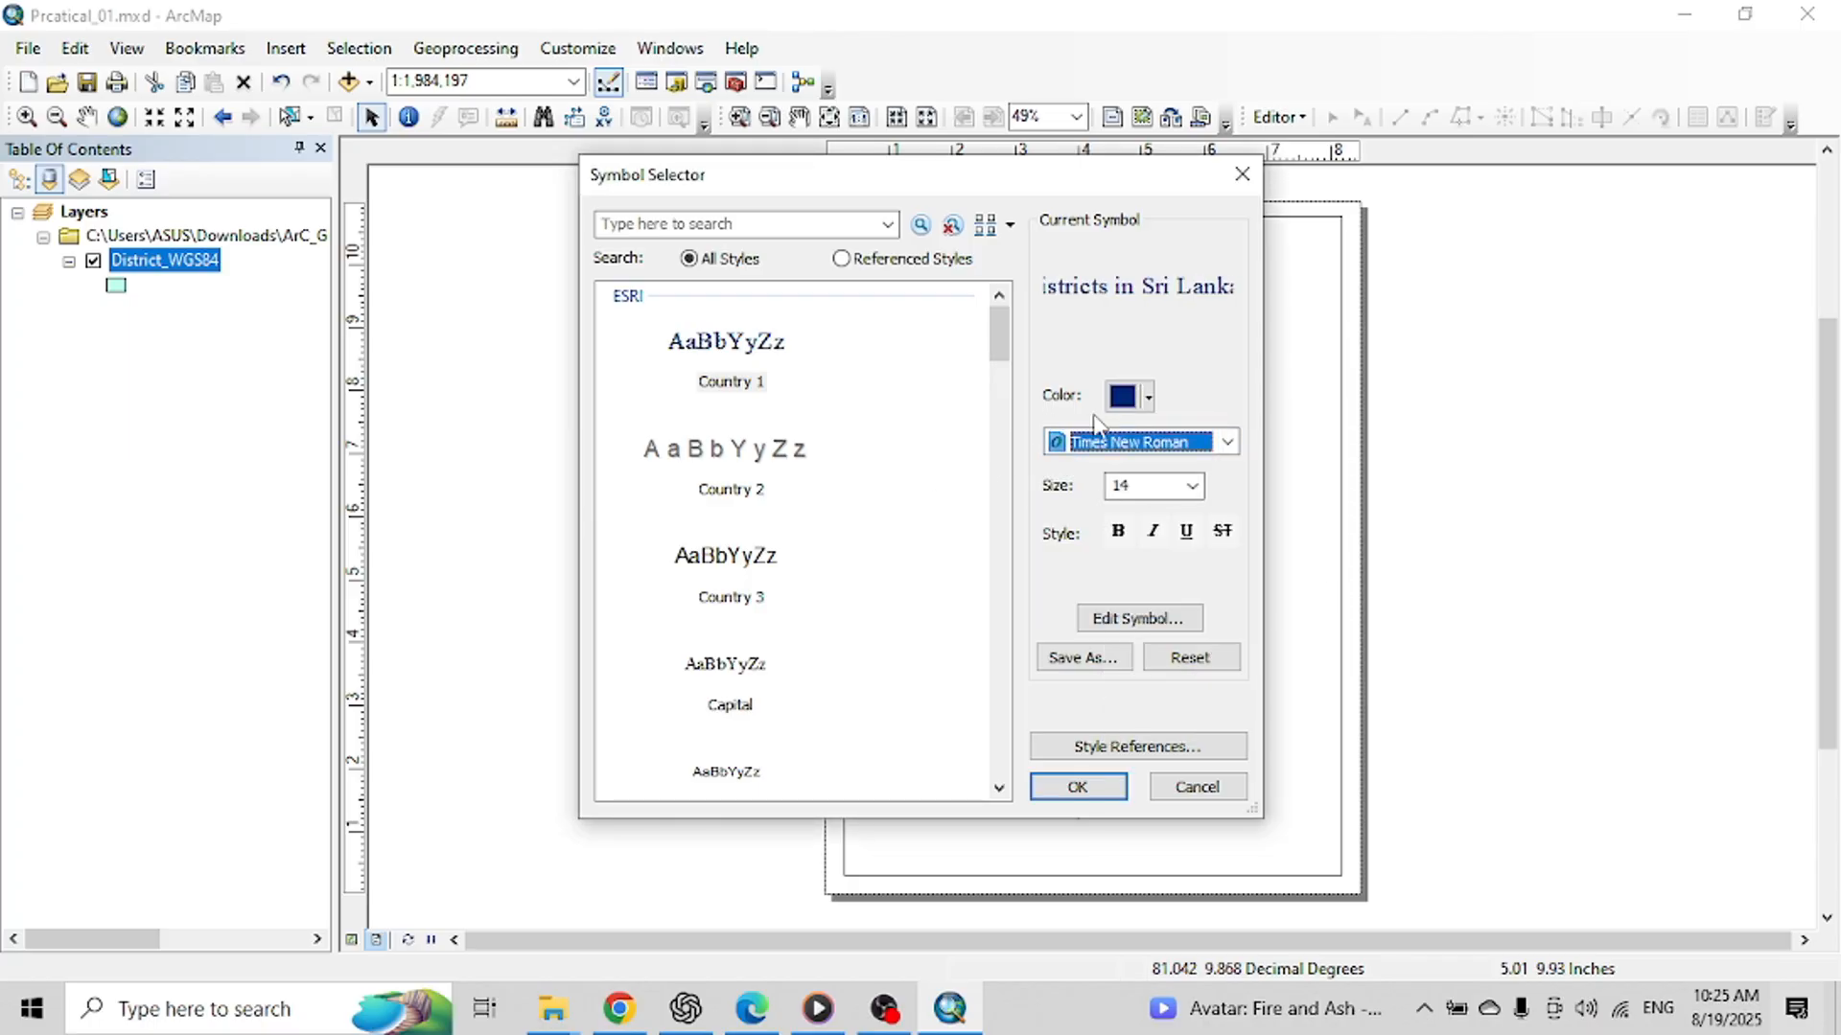
pyautogui.click(1118, 530)
pyautogui.click(1064, 784)
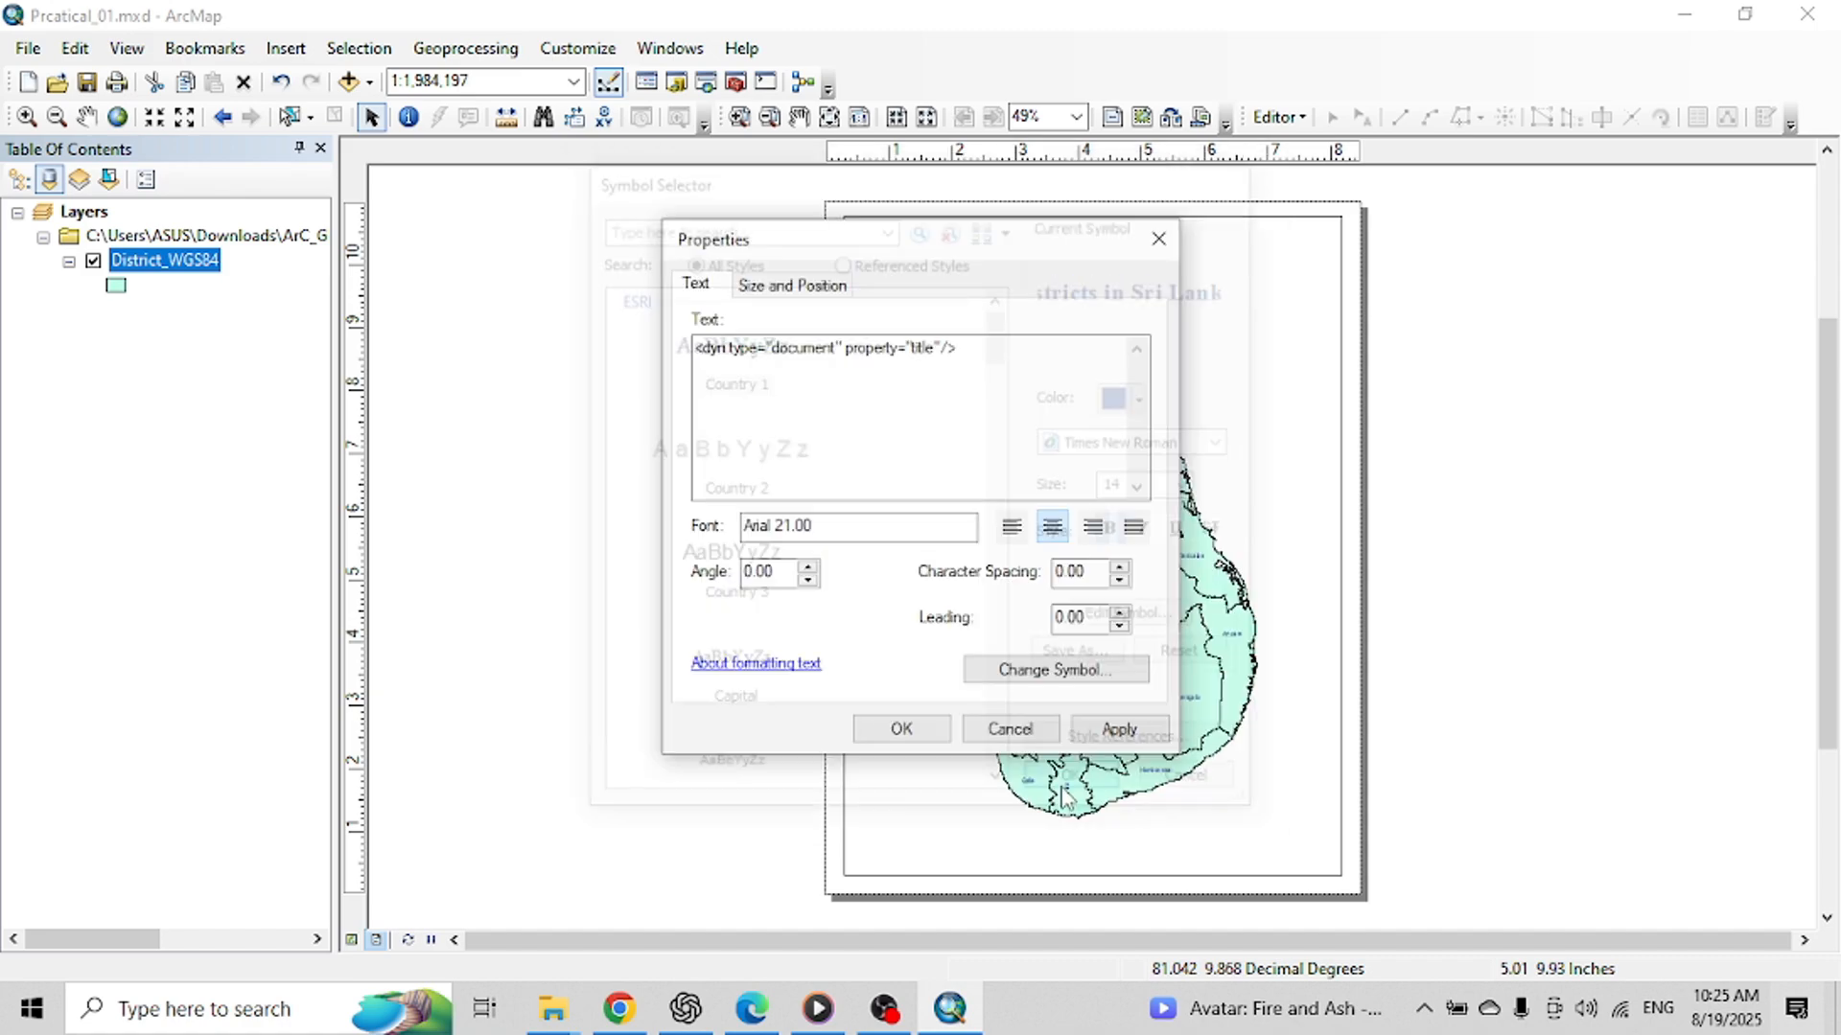
pyautogui.click(1114, 729)
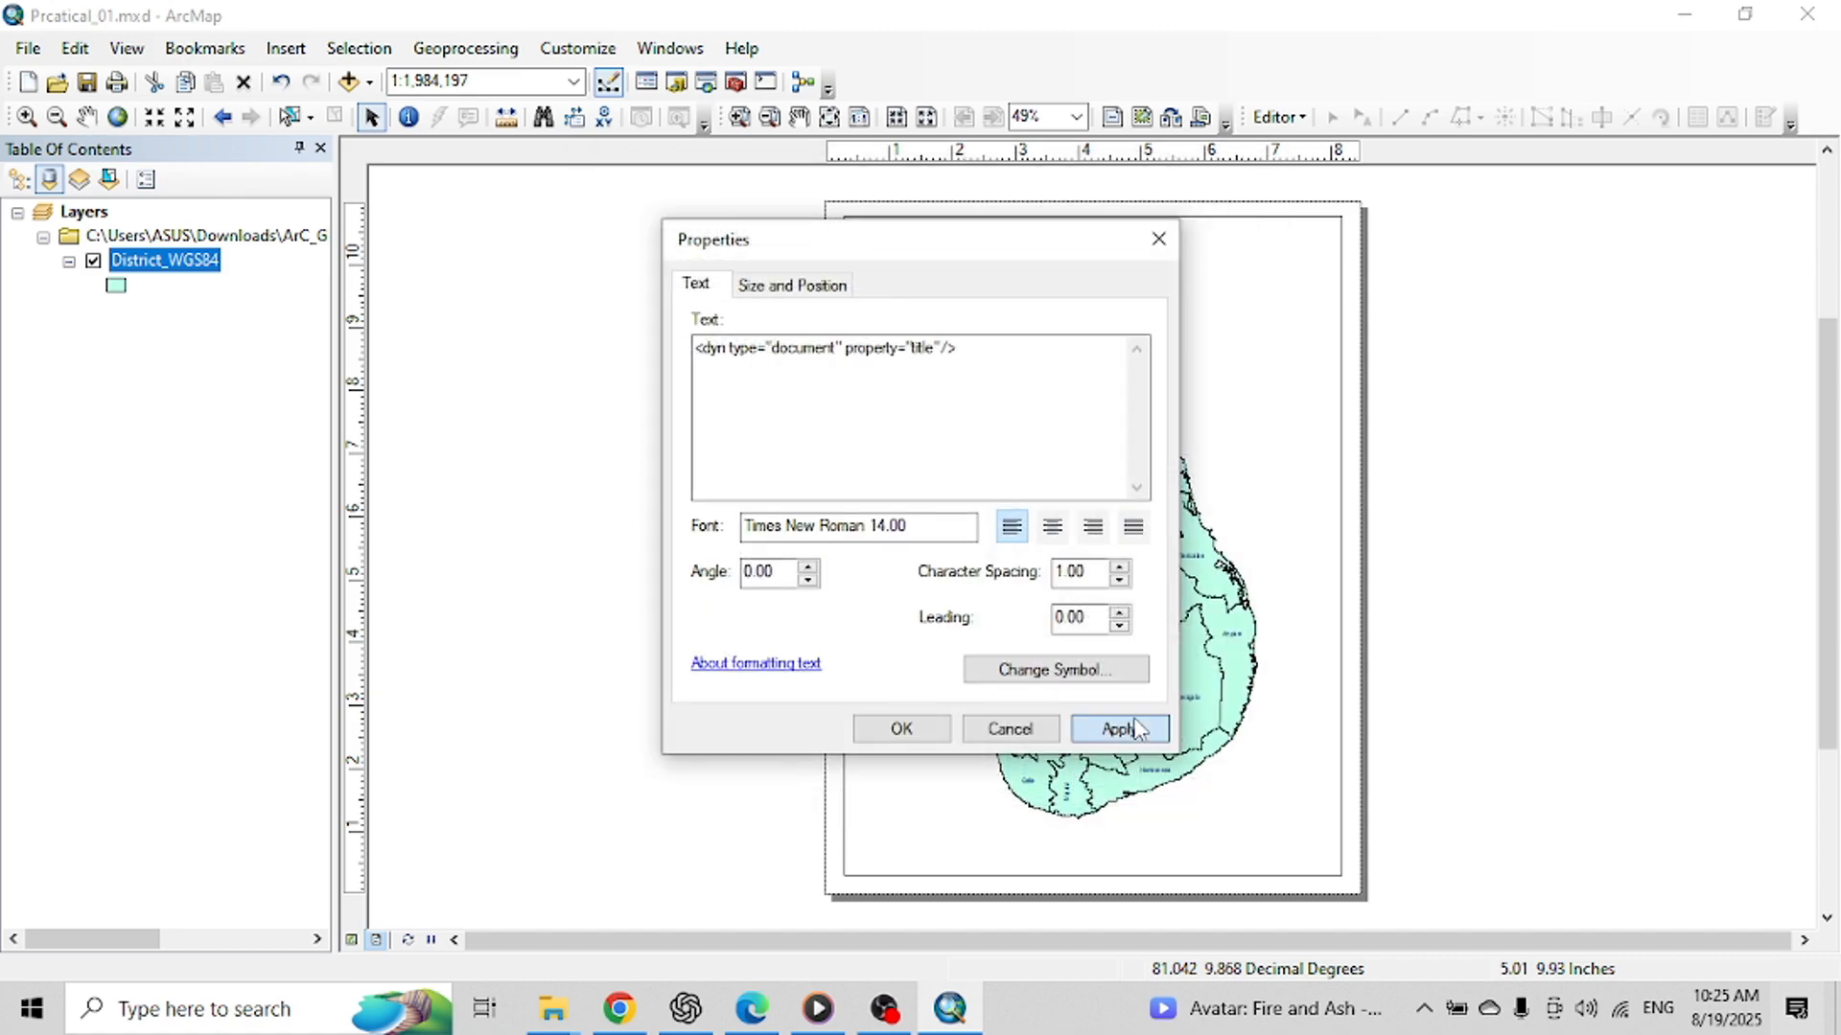
pyautogui.click(896, 728)
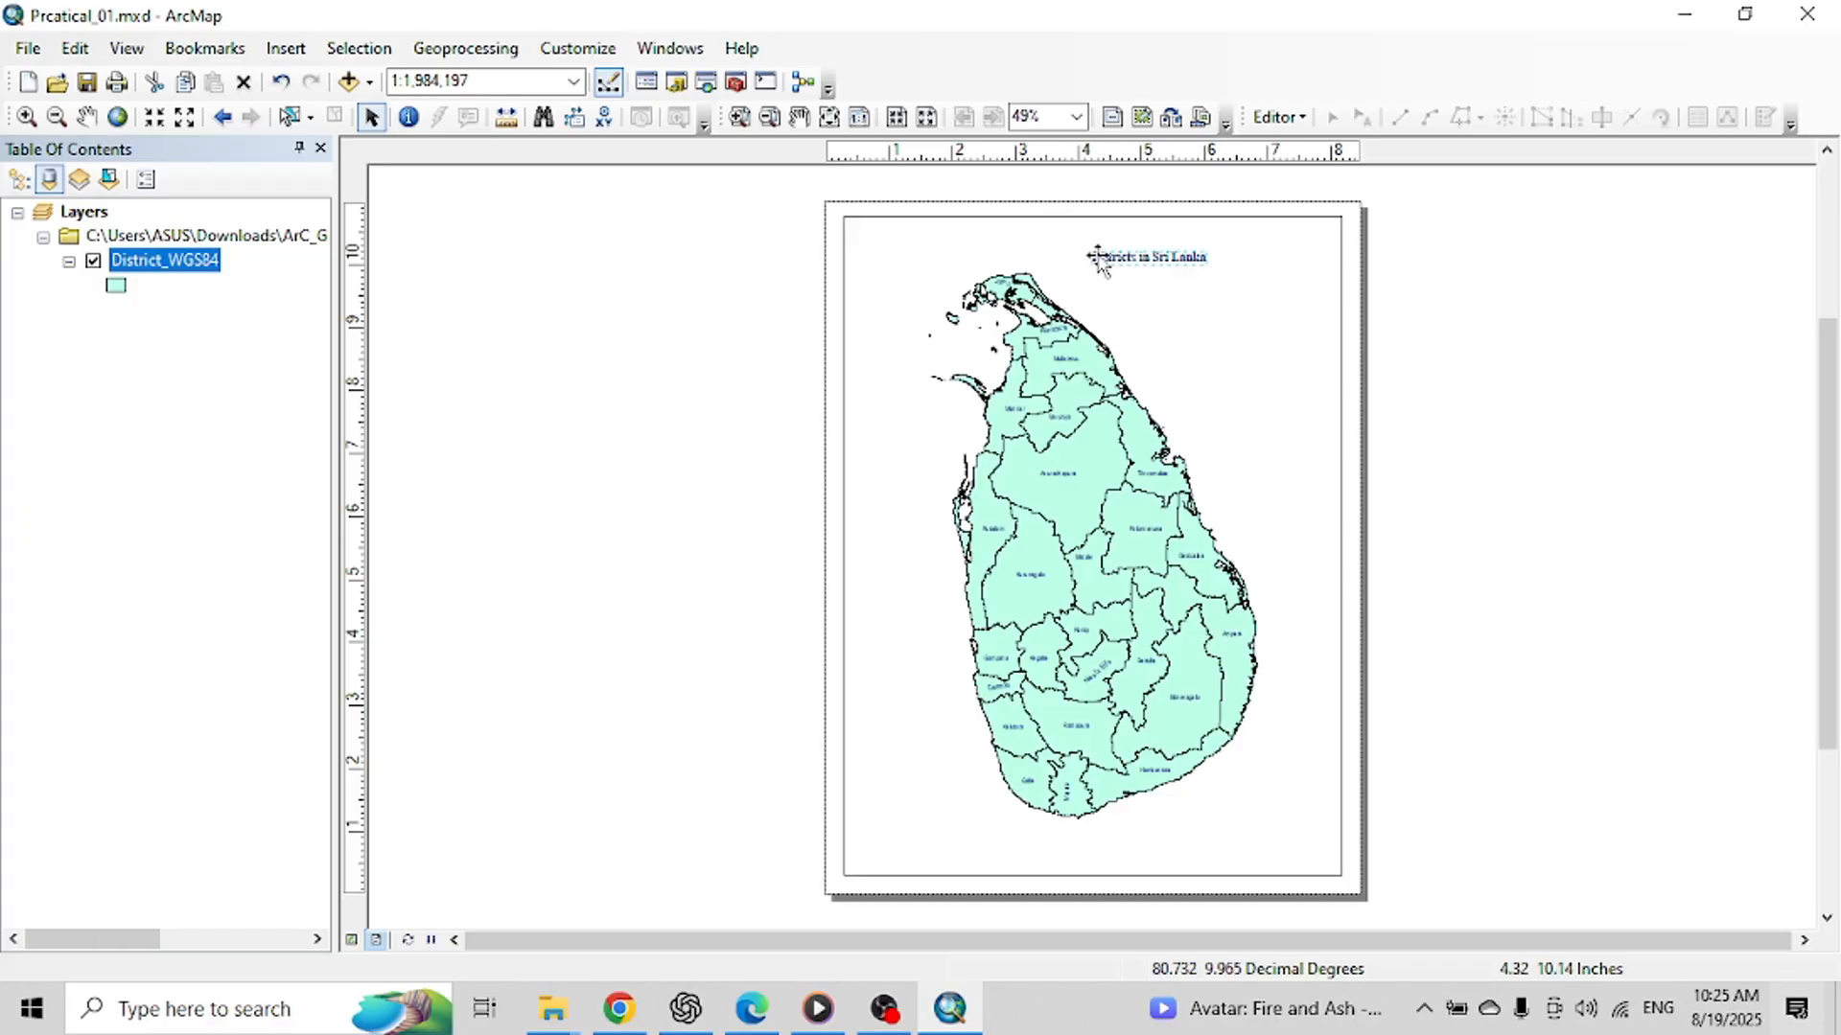
# Step: Move the title above the map near the data frame's top edge and centre it horizontally on the page
pyautogui.moveTo(1112, 257); pyautogui.dragTo(1067, 254)
pyautogui.rightClick(1067, 254)
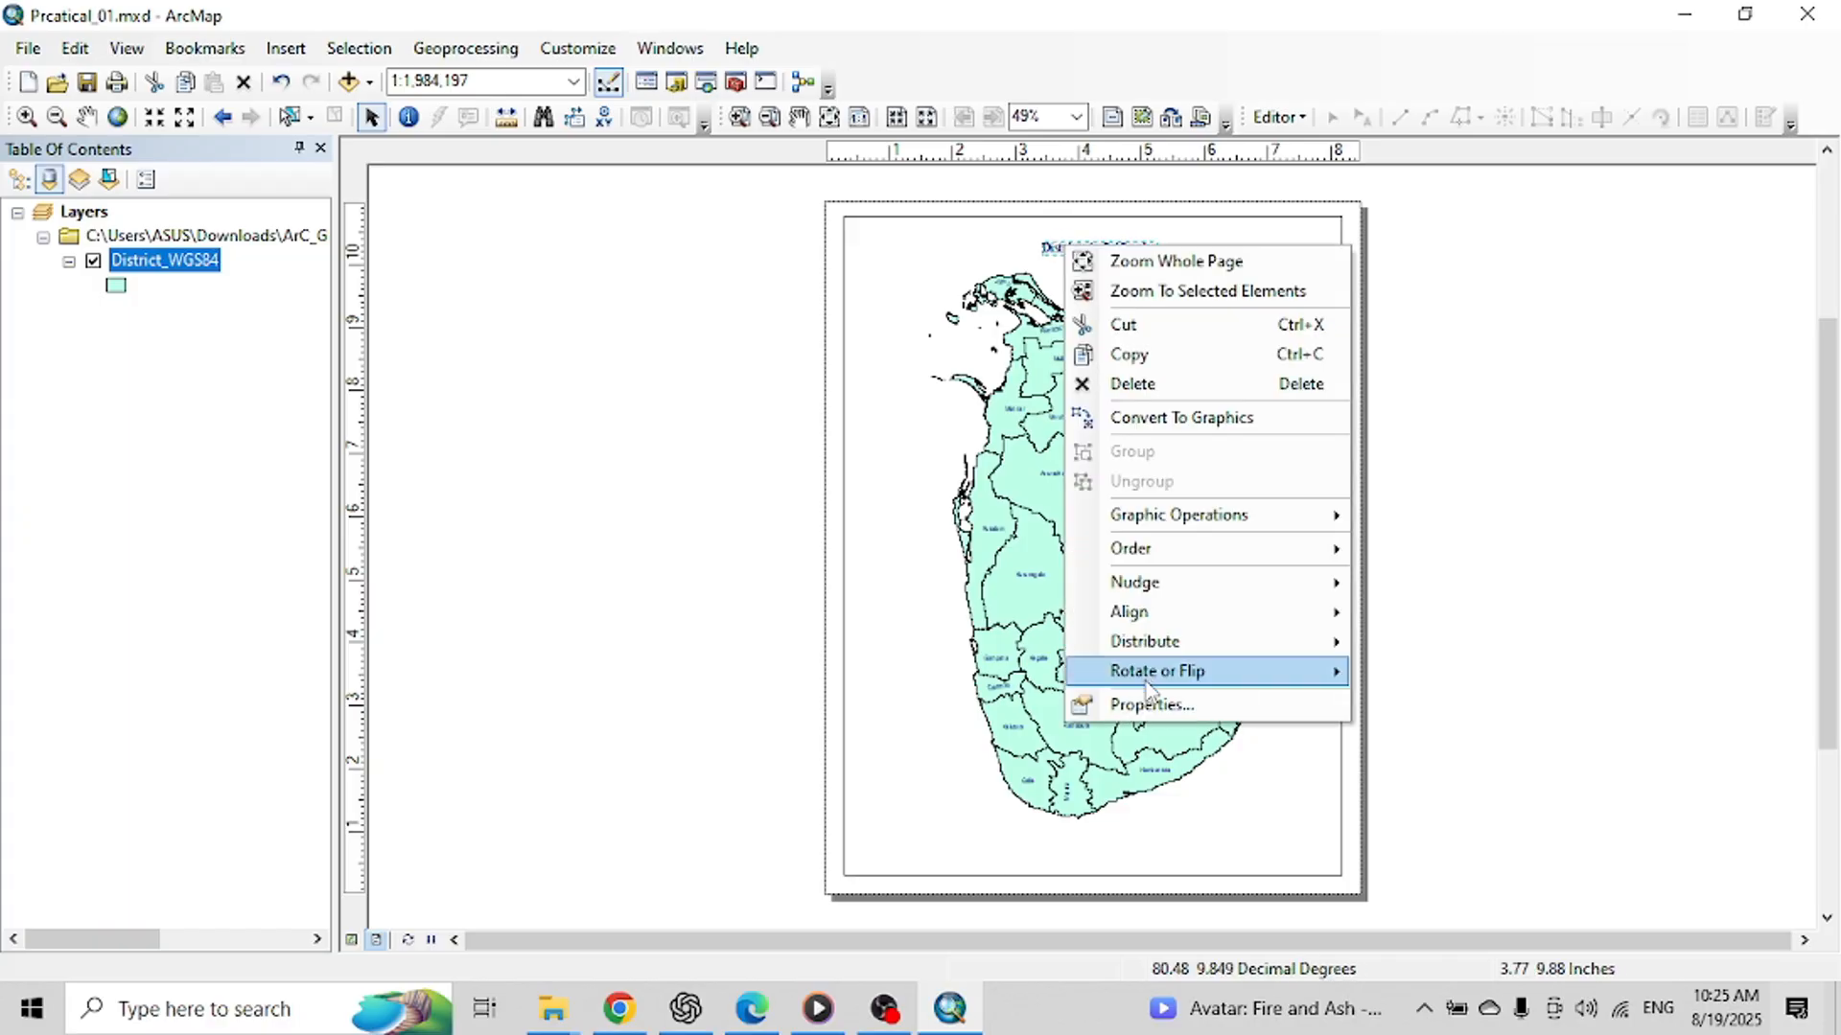
pyautogui.moveTo(1300, 604)
pyautogui.click(1469, 678)
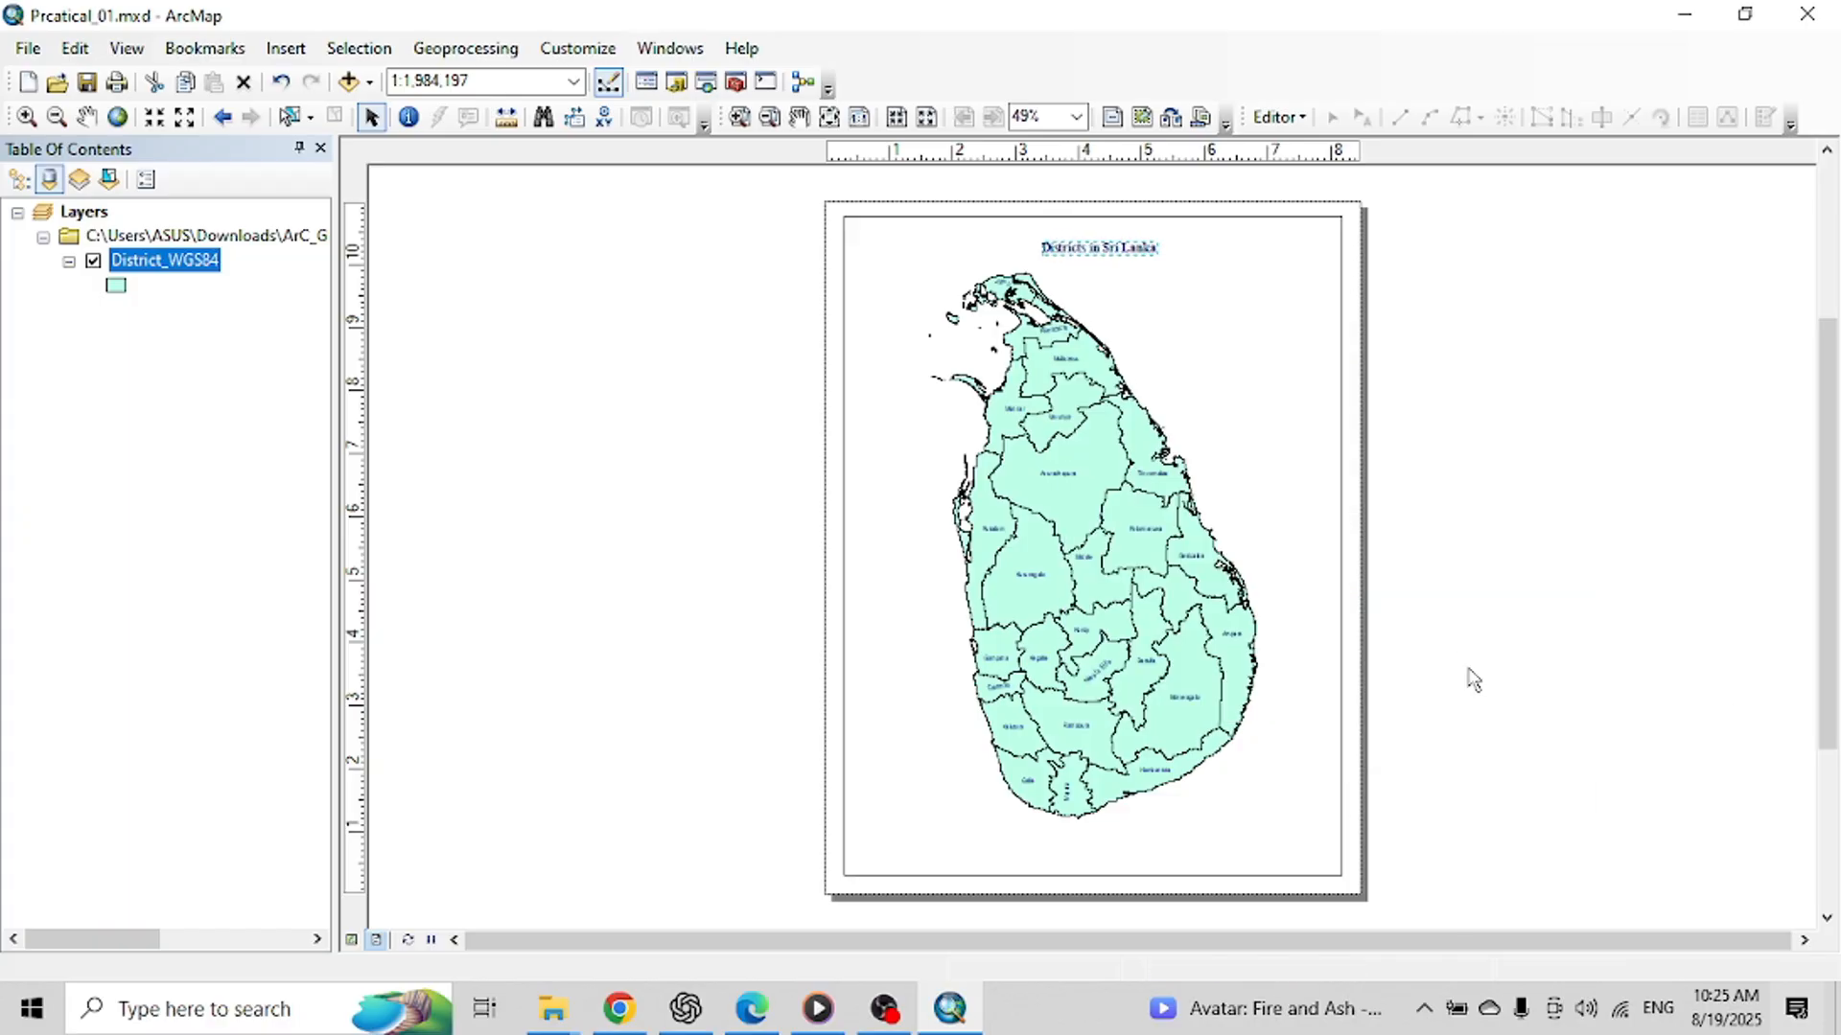
pyautogui.click(278, 48)
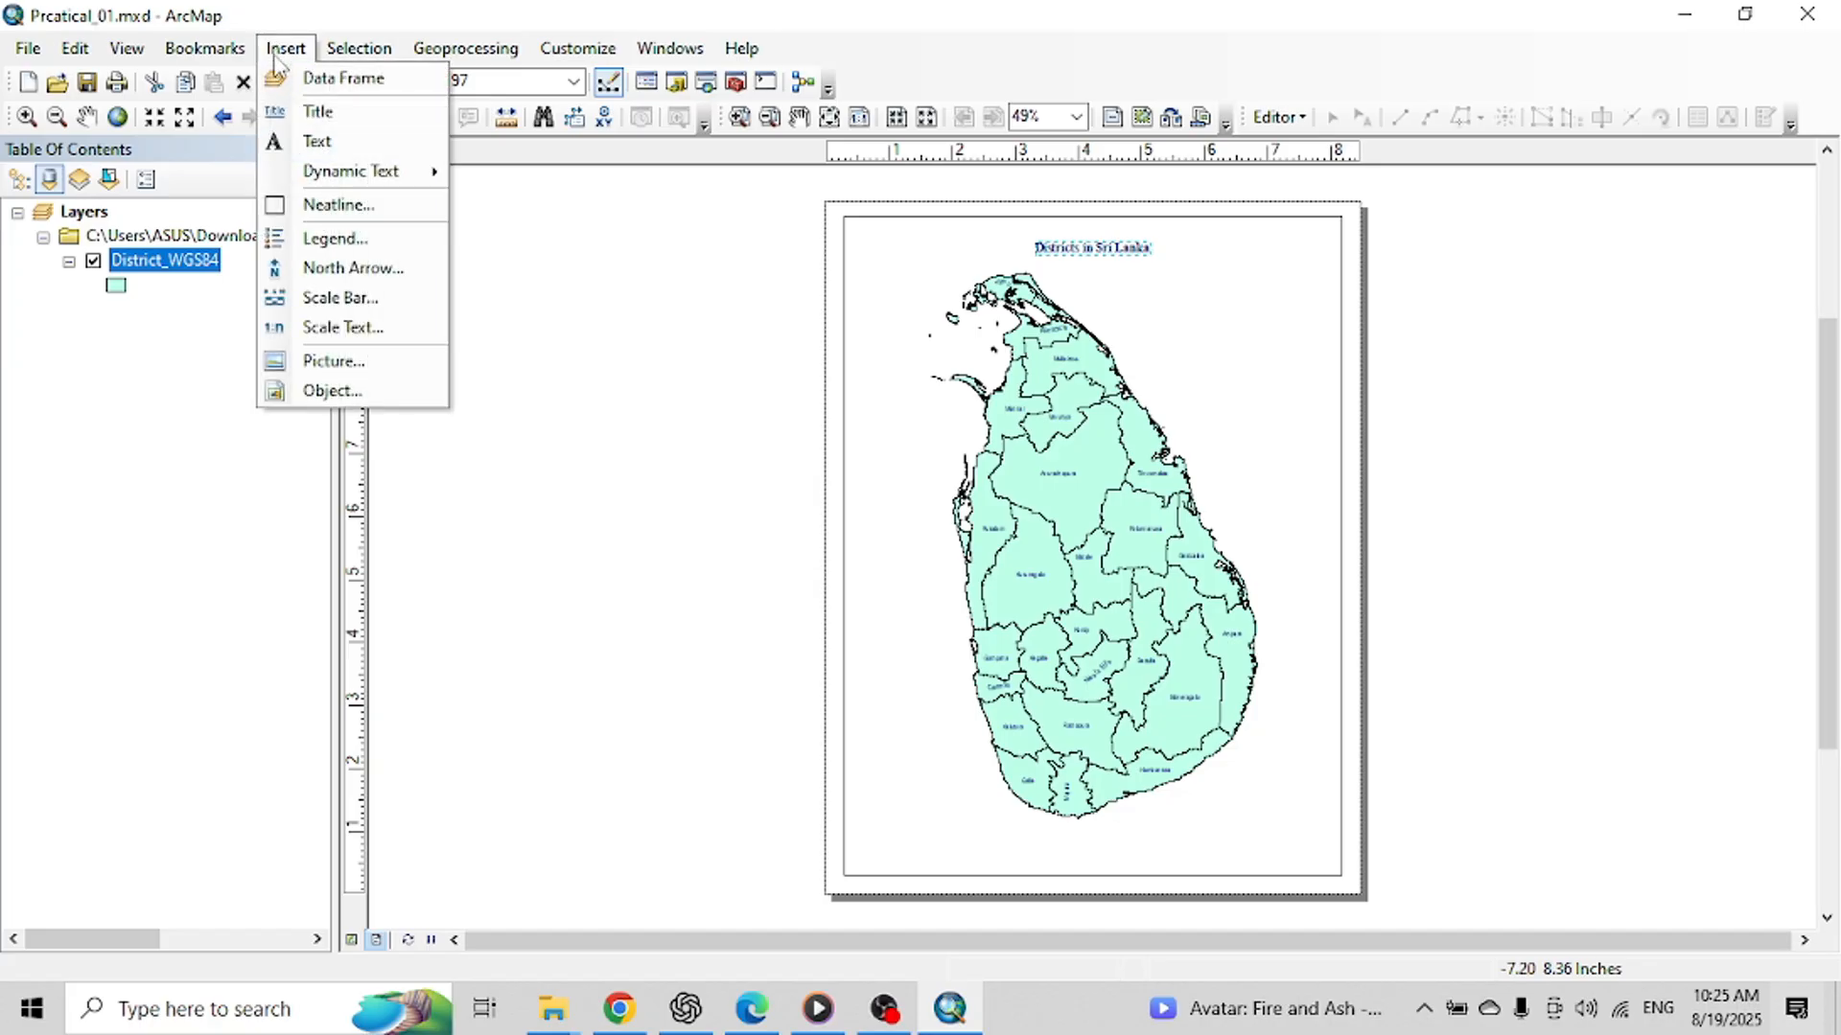
pyautogui.click(331, 239)
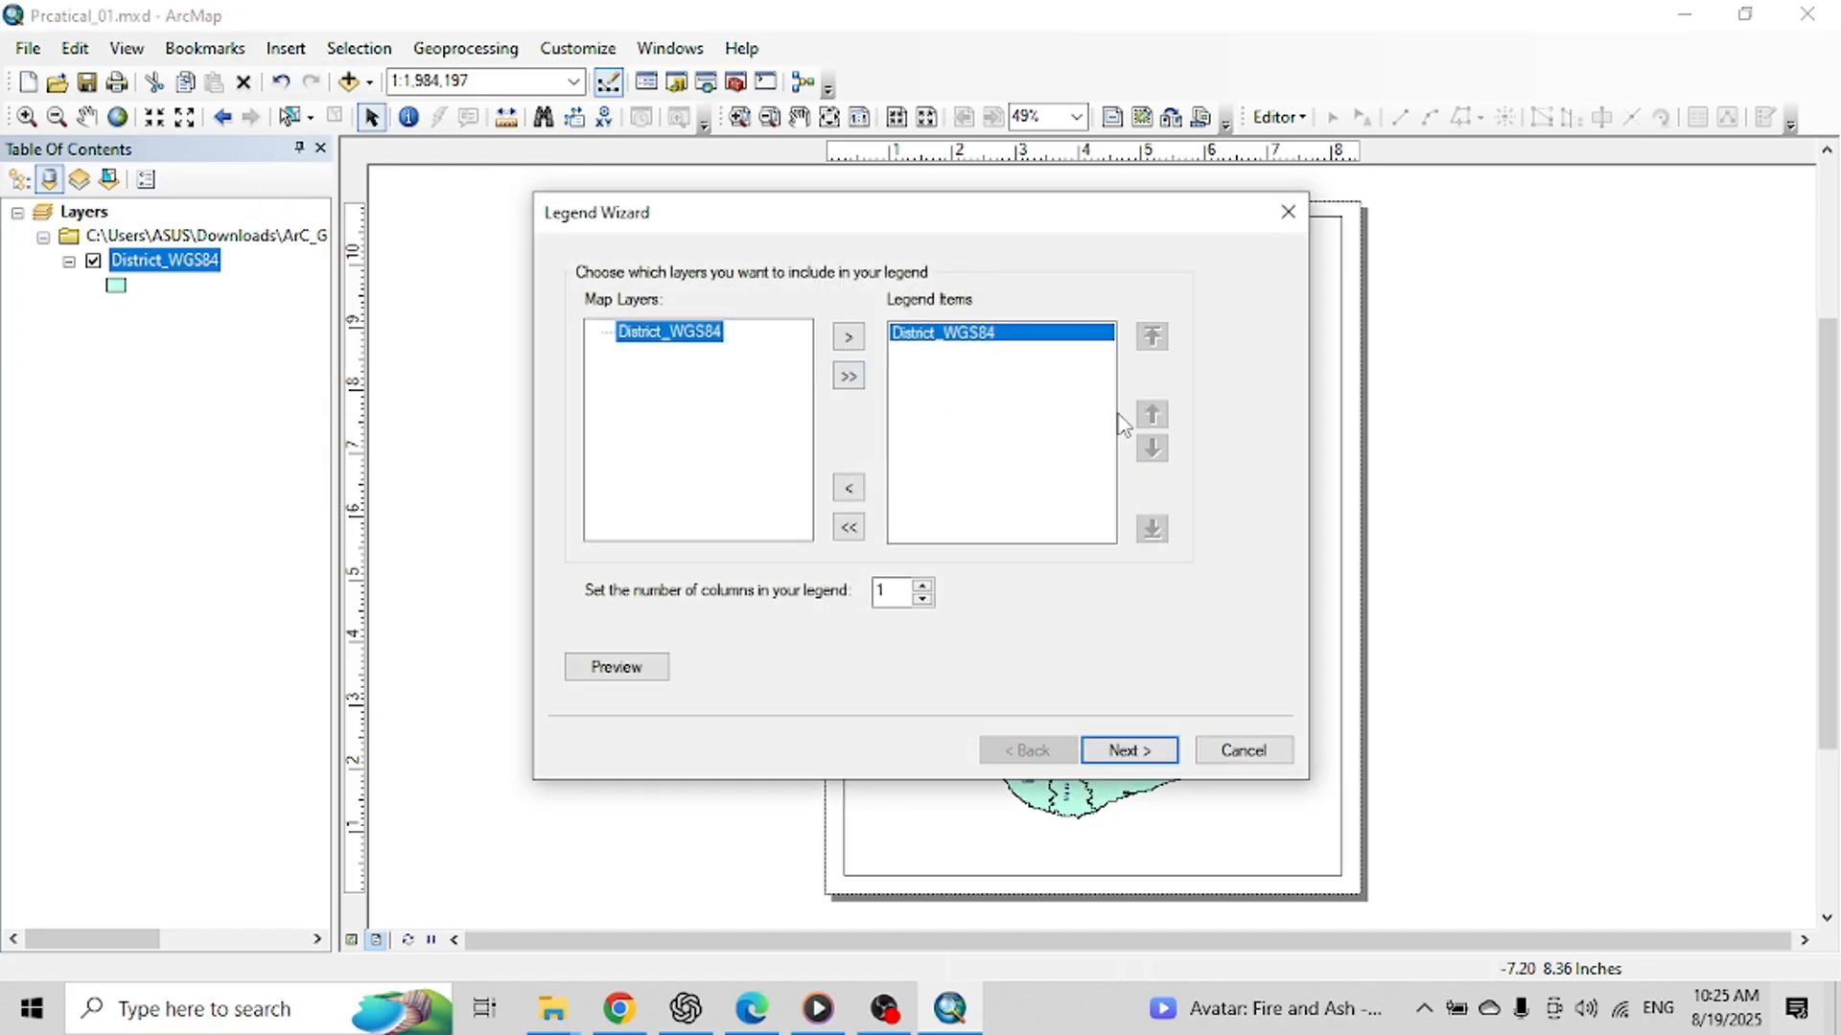
pyautogui.click(1285, 213)
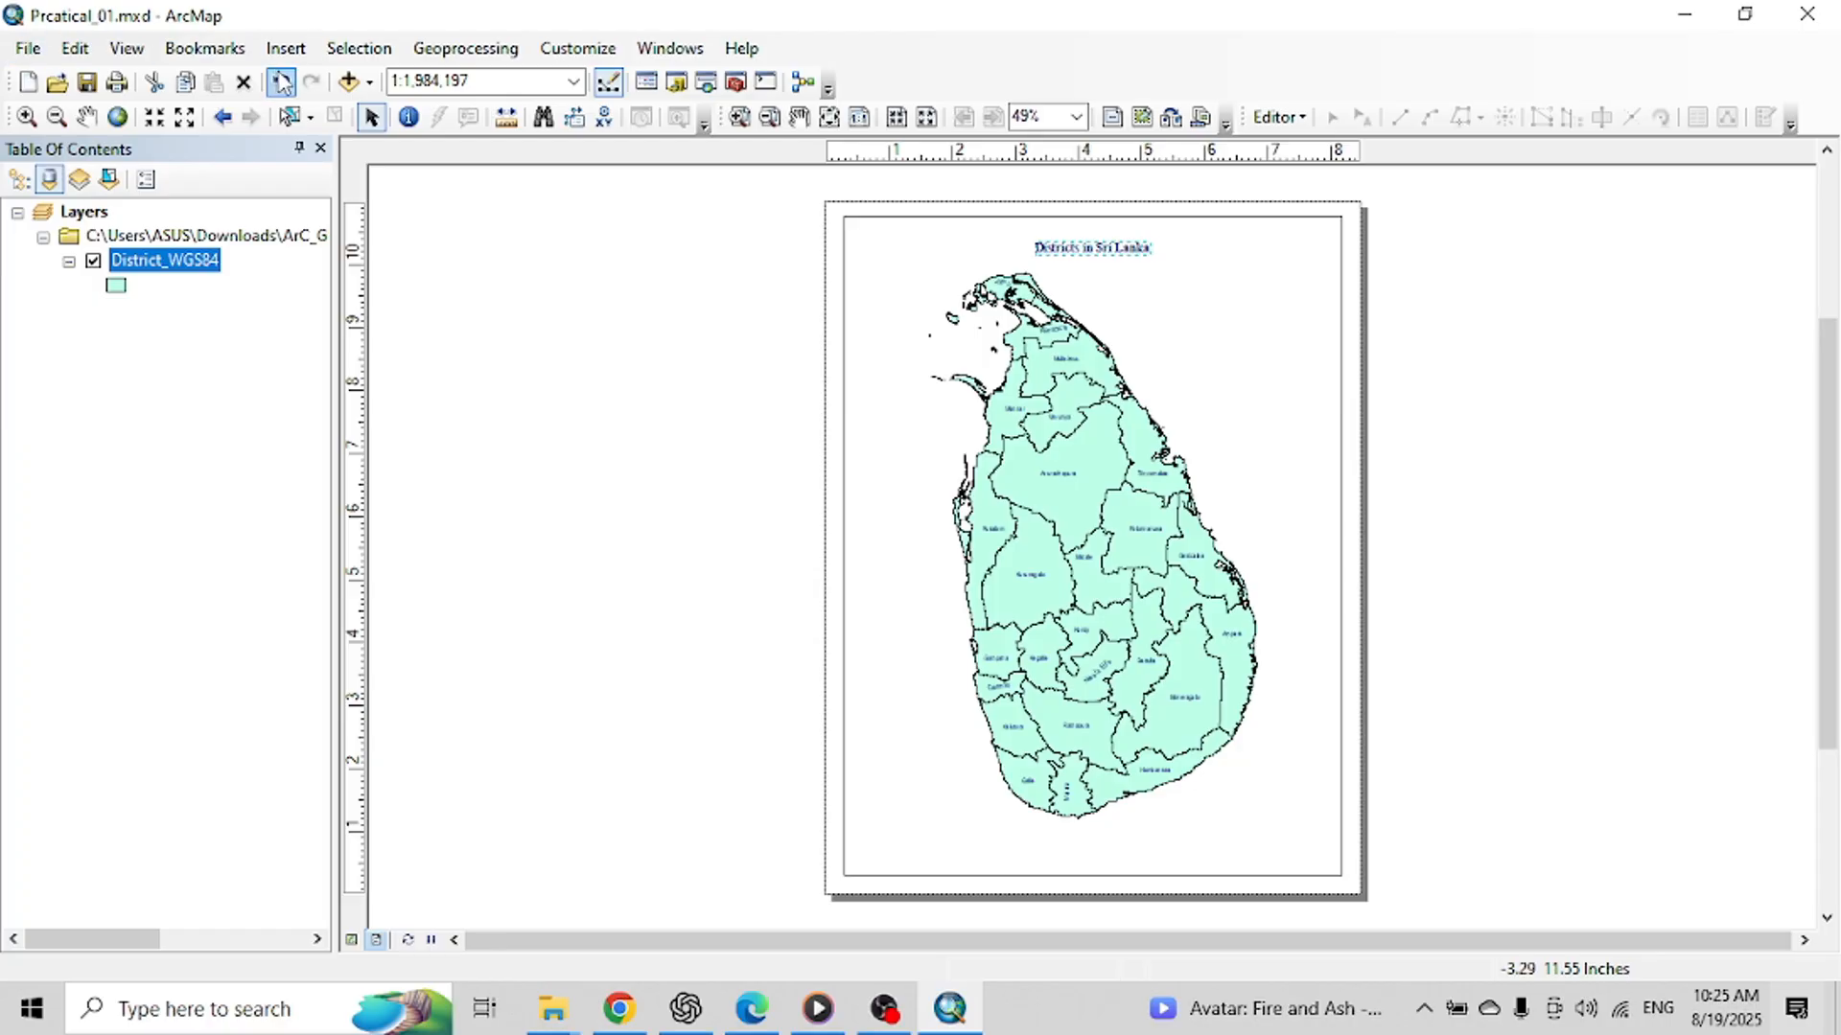
# Step: Insert the ESRI North 3 north arrow, enlarge it and place it in the data frame's upper-right corner
pyautogui.click(284, 48)
pyautogui.click(316, 267)
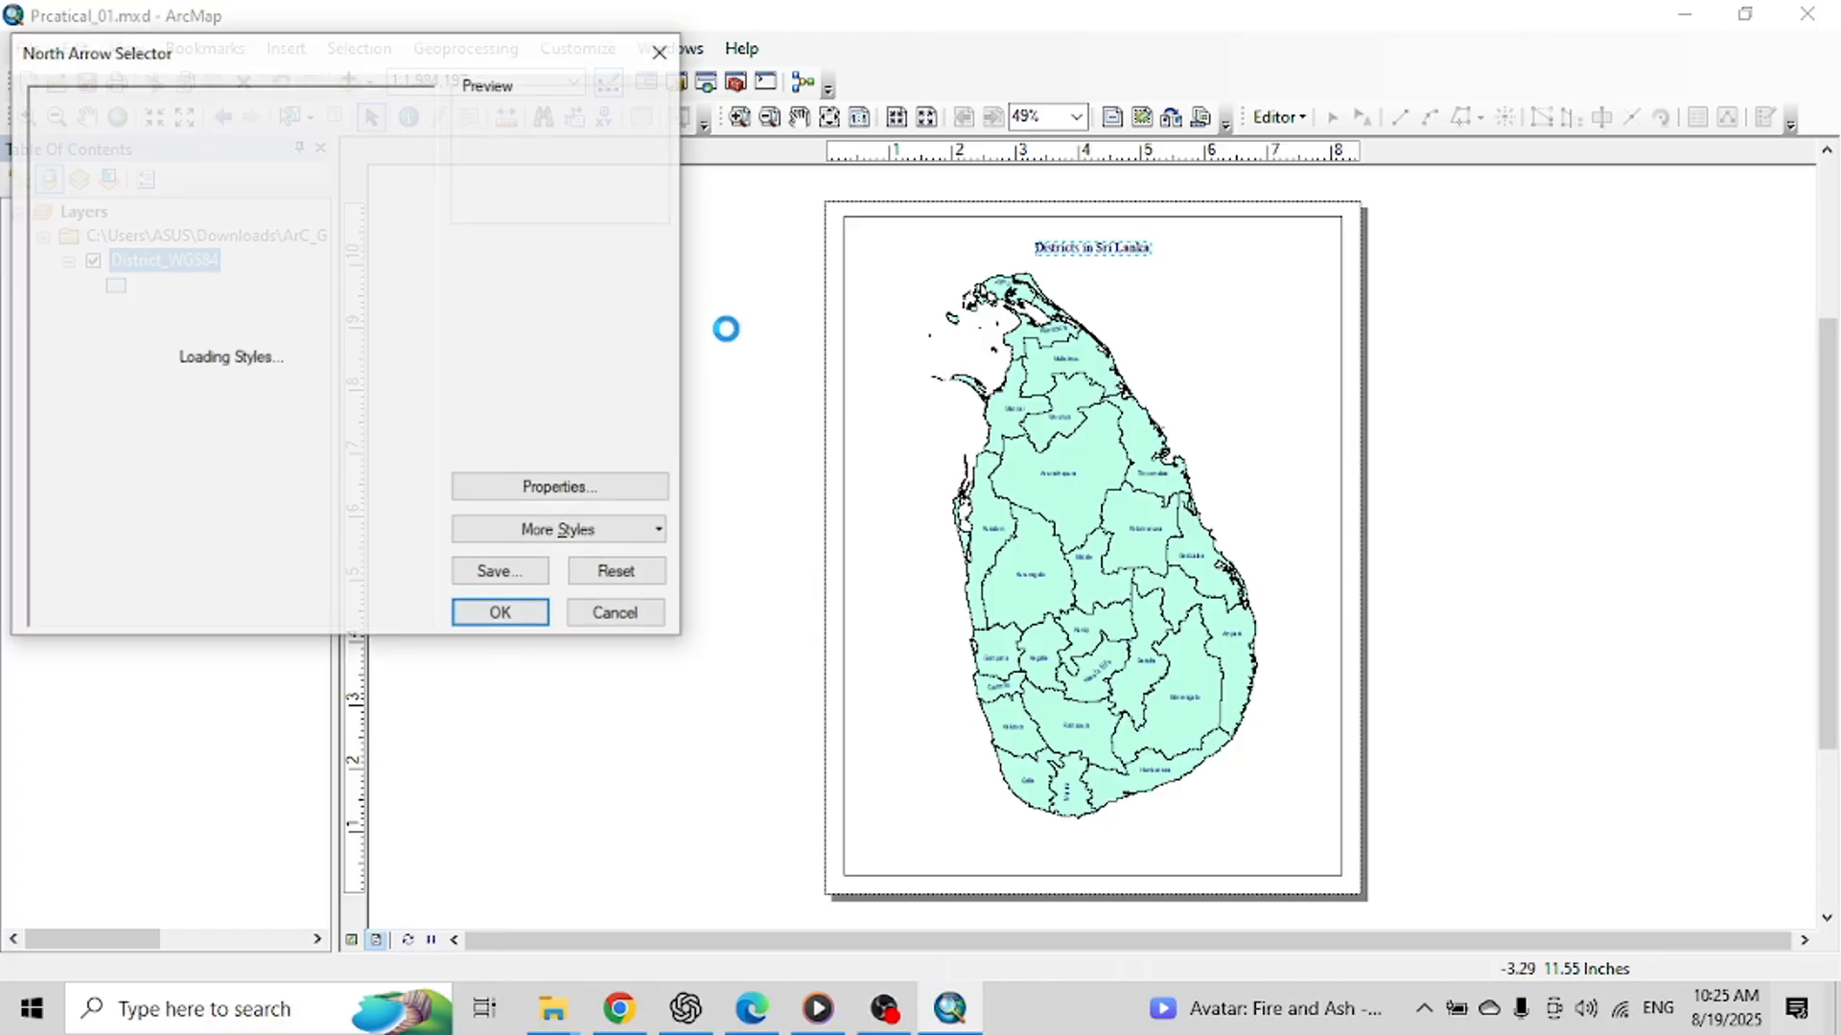
pyautogui.click(316, 187)
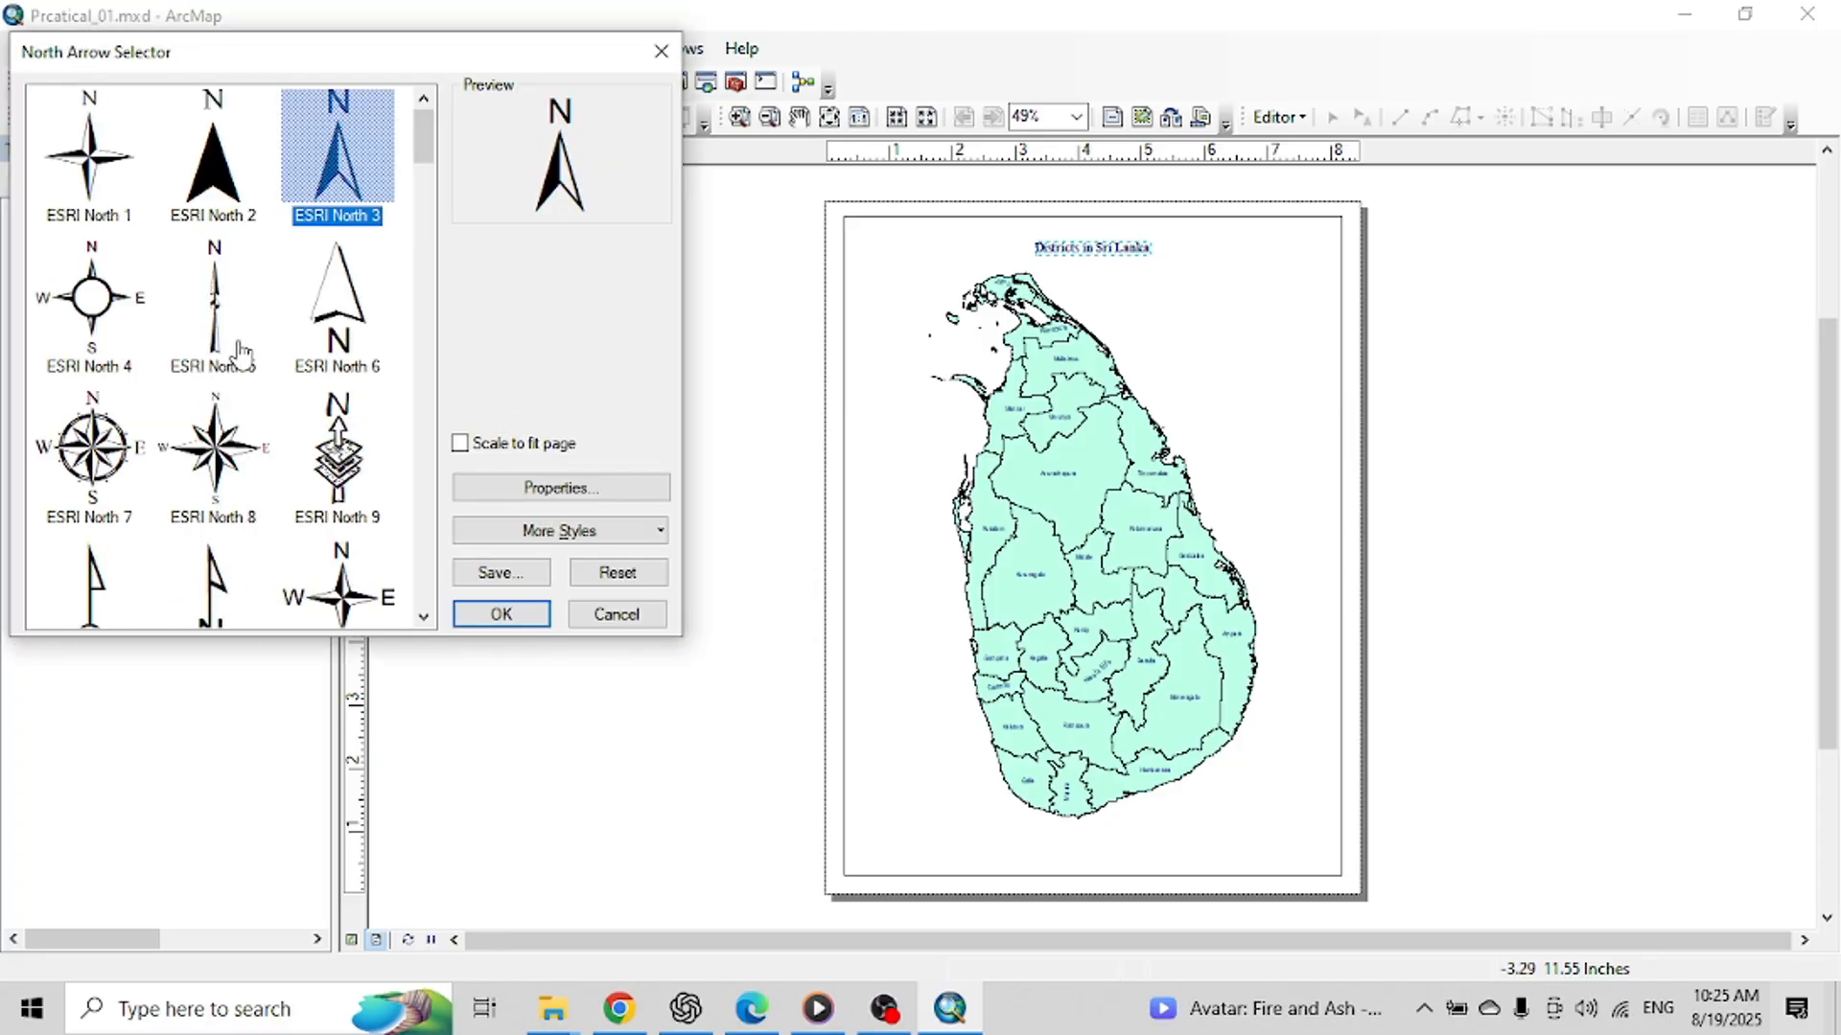
pyautogui.click(502, 614)
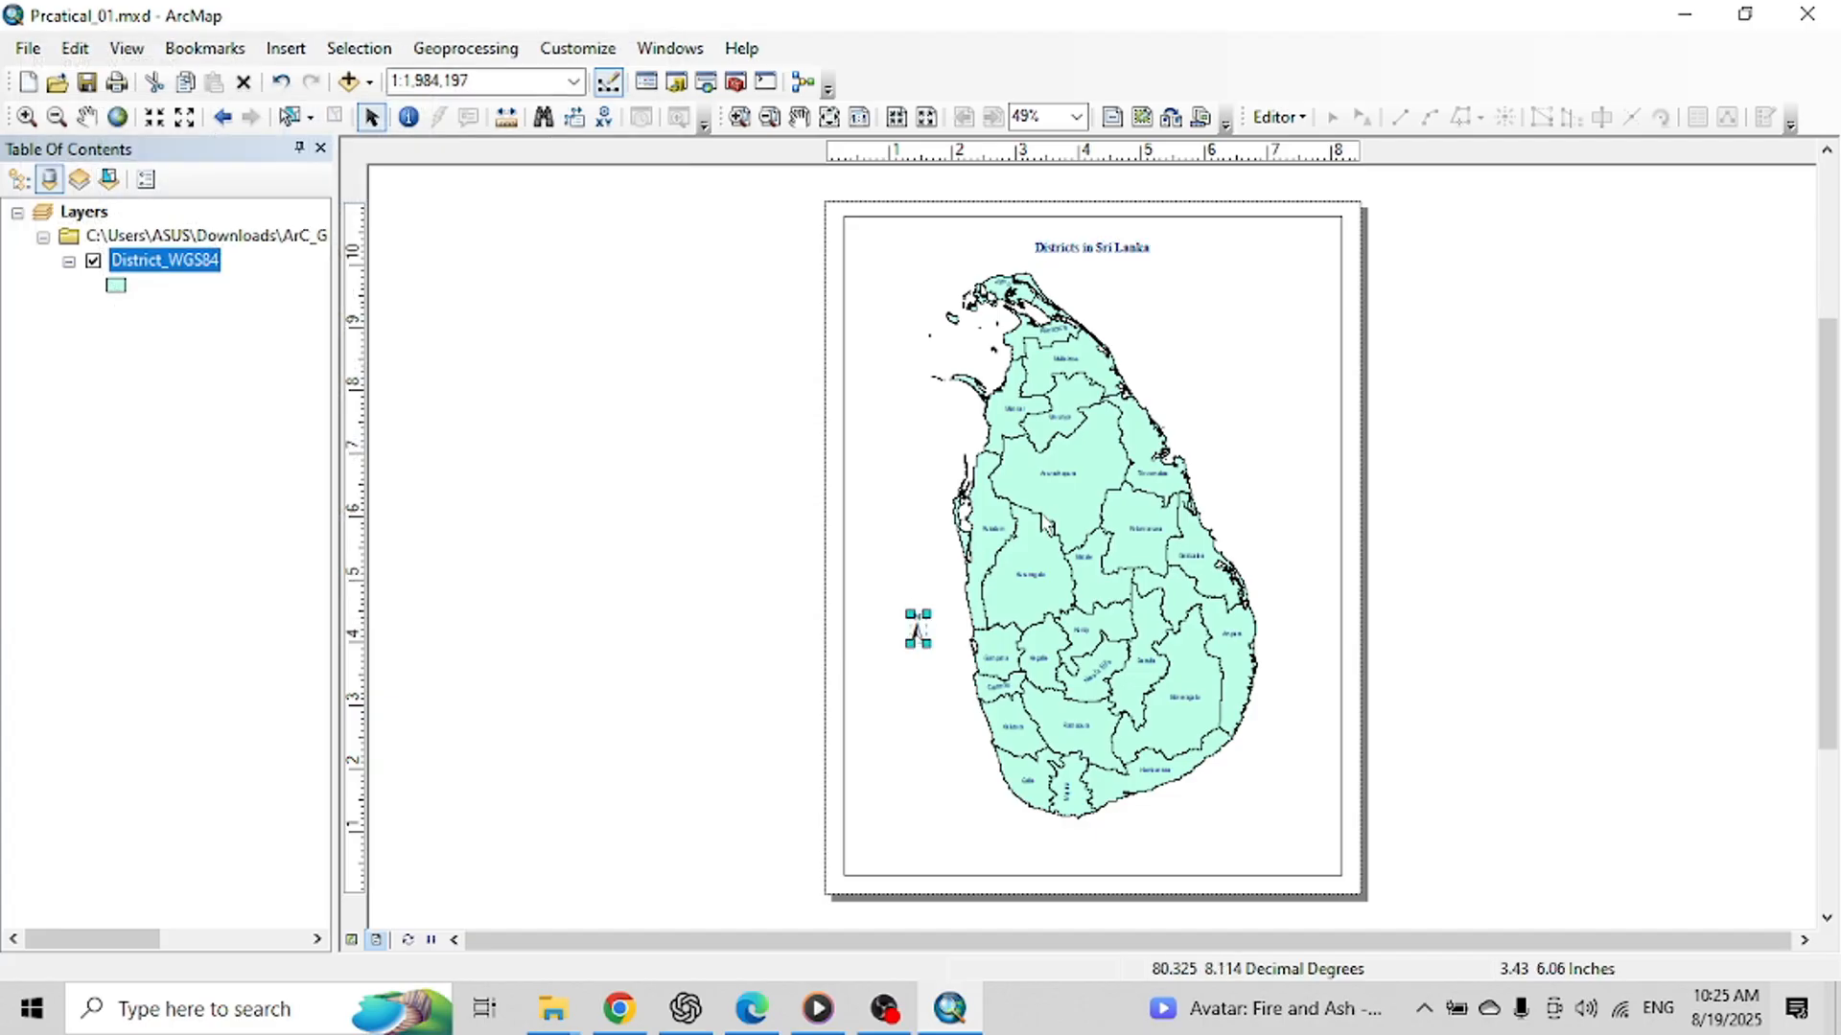
pyautogui.moveTo(926, 614); pyautogui.dragTo(1313, 274)
# Step: Insert an Alternating Scale Bar 1 scale bar and place it in the data frame's lower-left corner
pyautogui.click(263, 54)
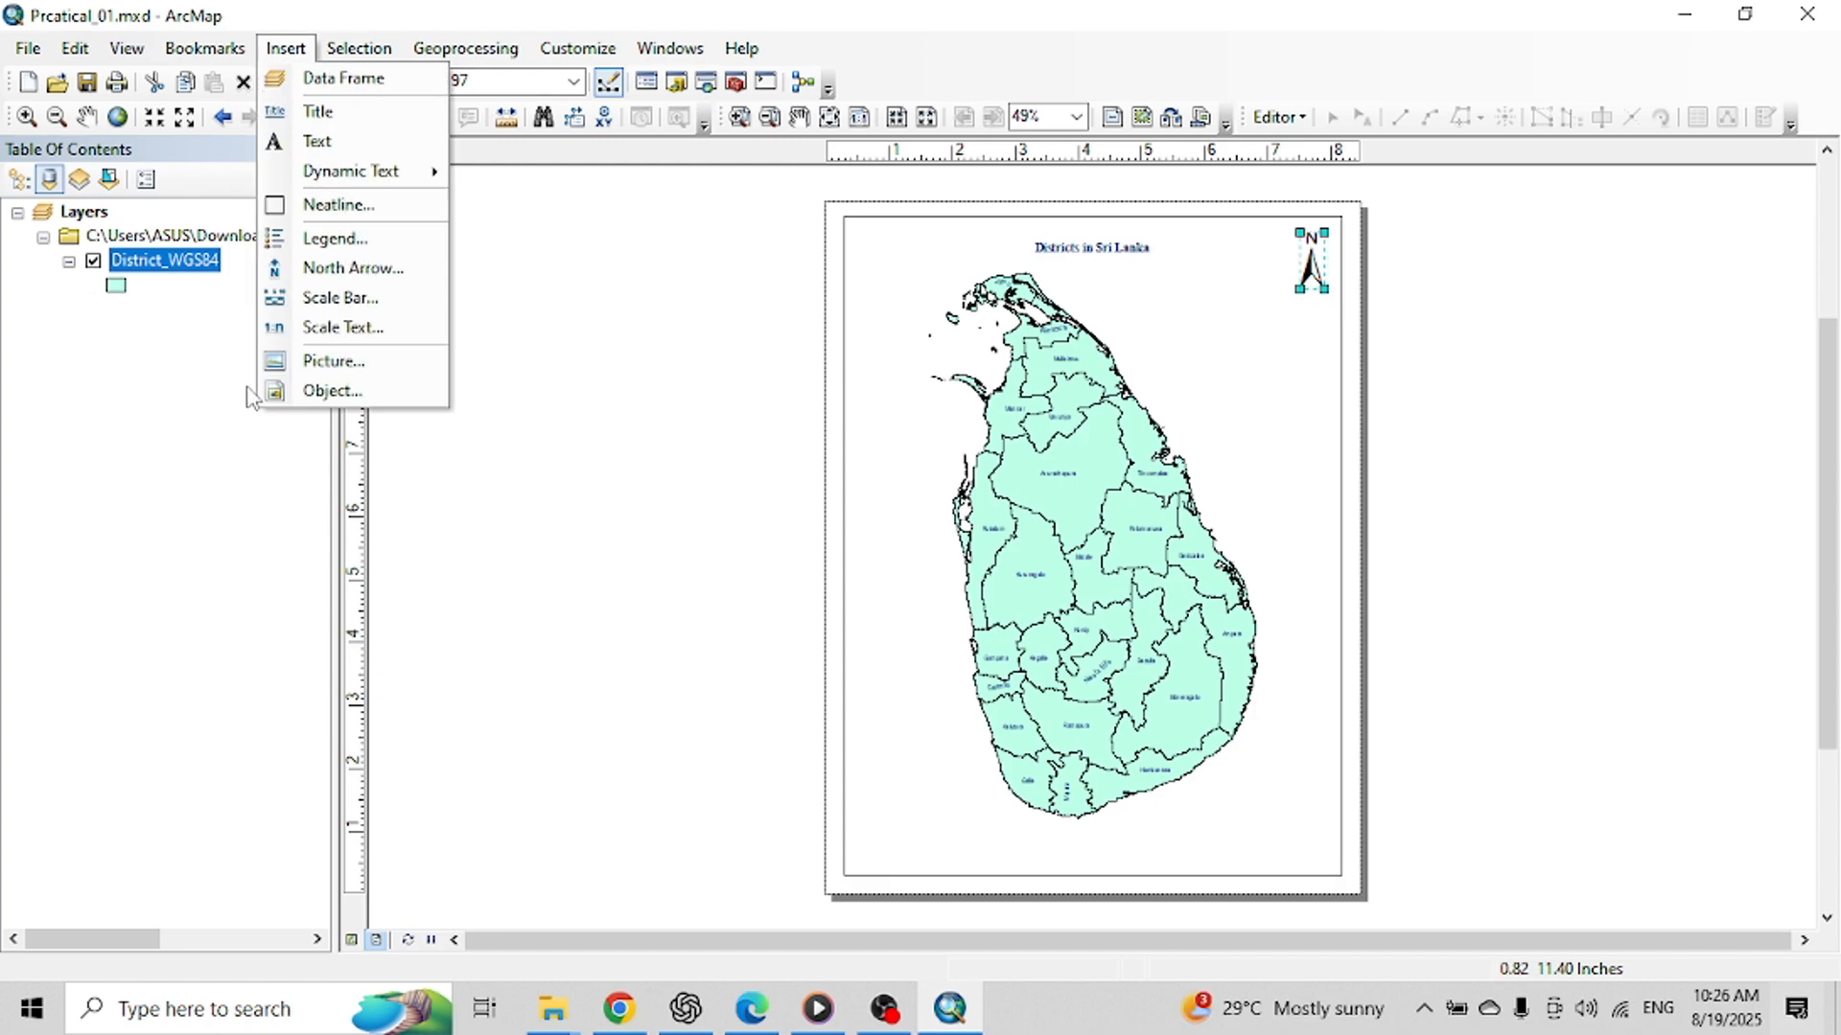
pyautogui.click(334, 308)
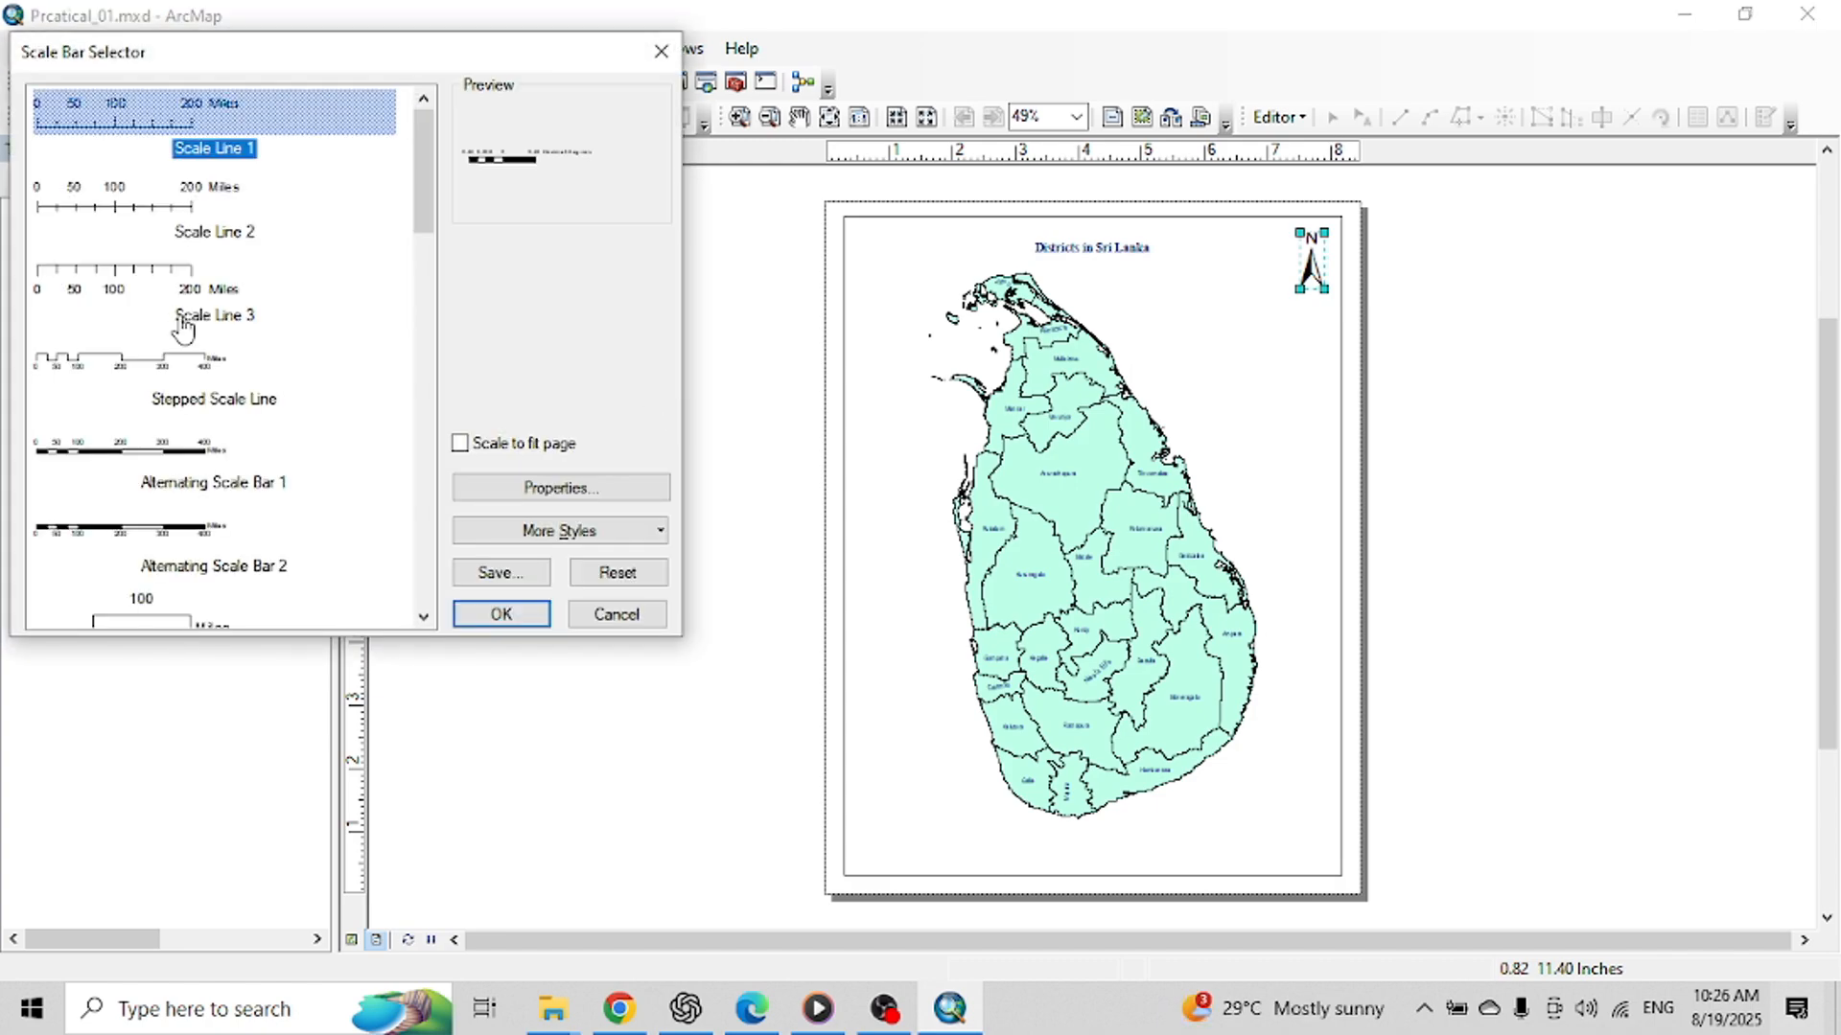
pyautogui.click(163, 473)
pyautogui.click(535, 621)
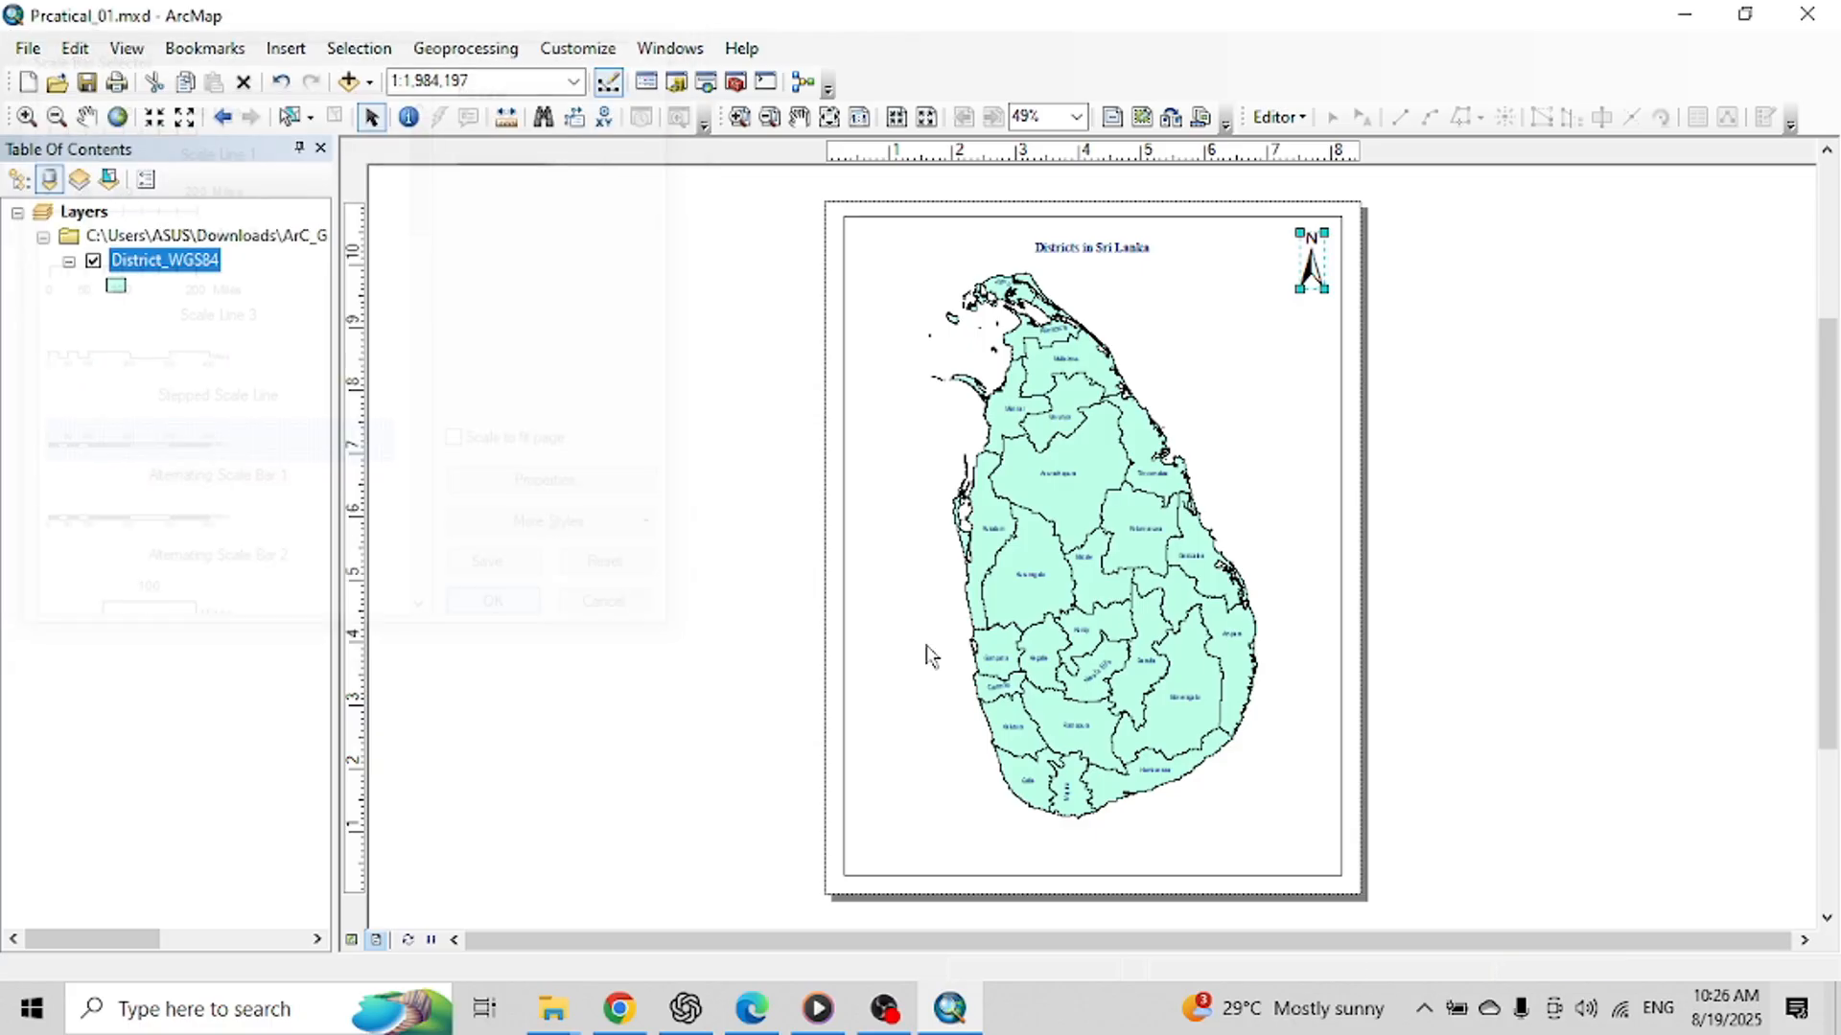
pyautogui.moveTo(1084, 590); pyautogui.dragTo(919, 863)
pyautogui.click(1435, 635)
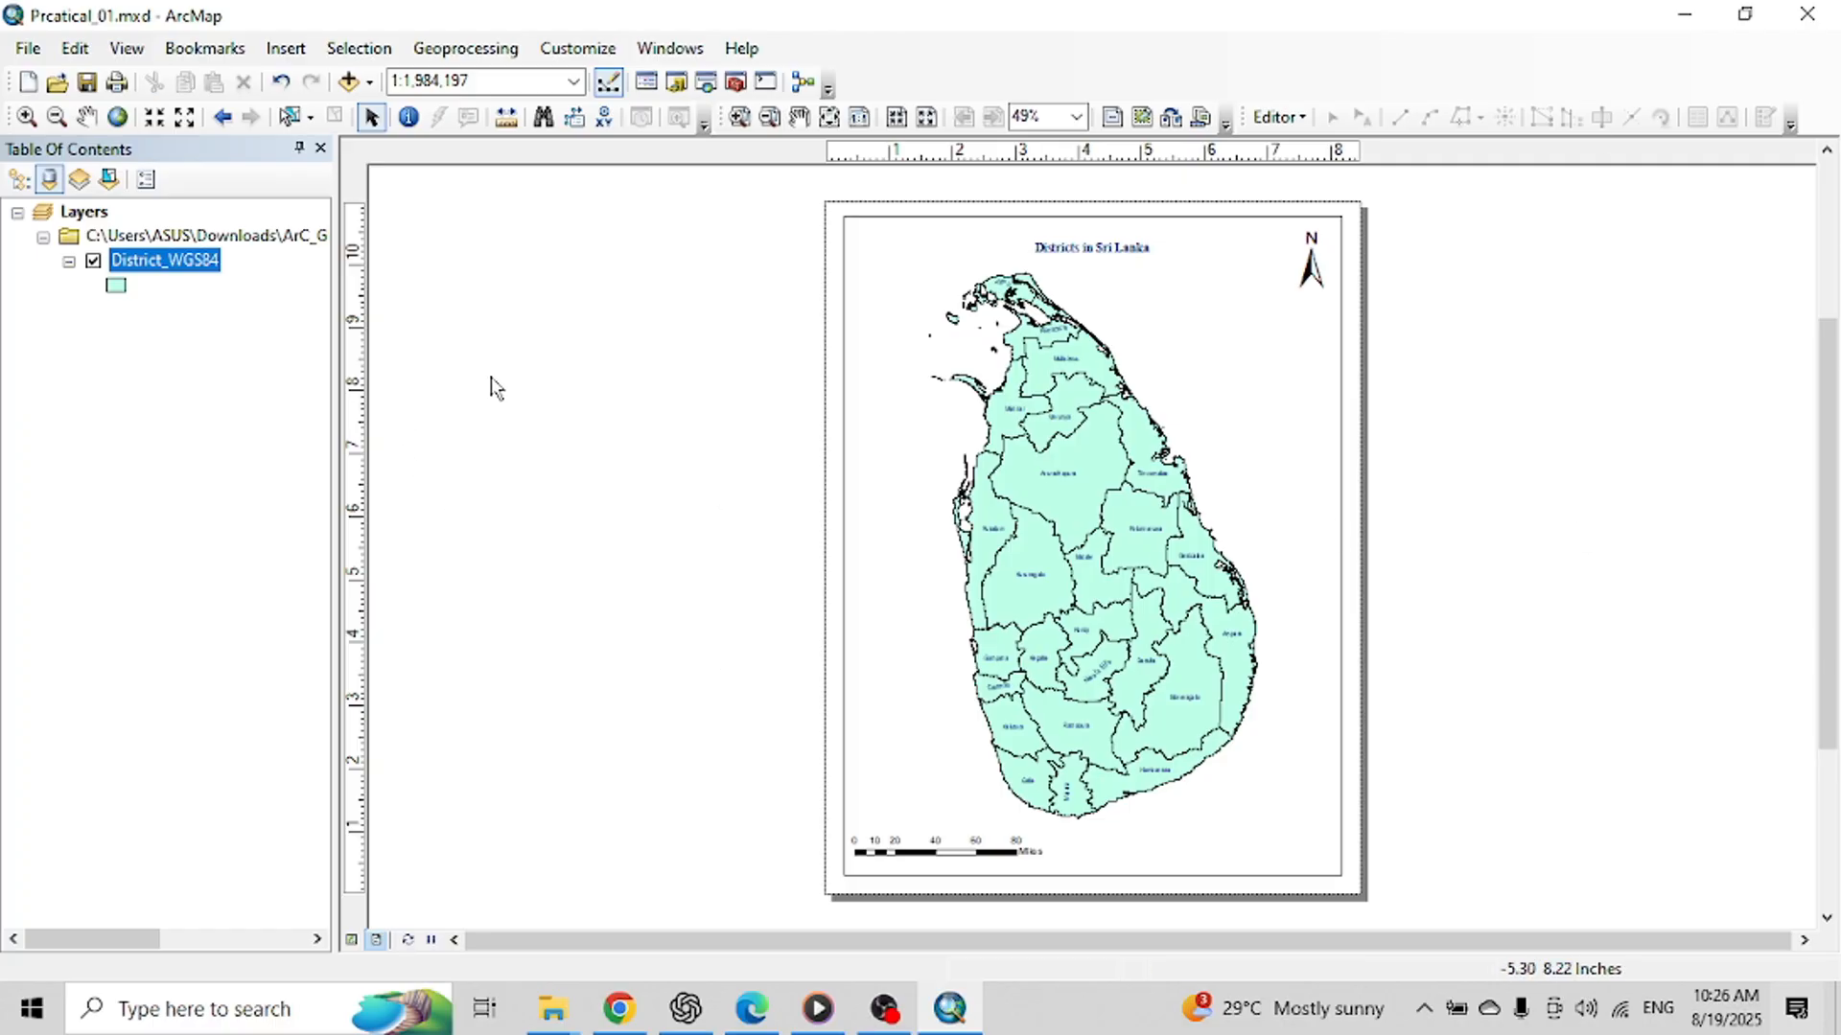
# Step: Start a map export and choose the Practicla_01 folder inside ArC_GIS_Practicals as its destination
pyautogui.click(28, 49)
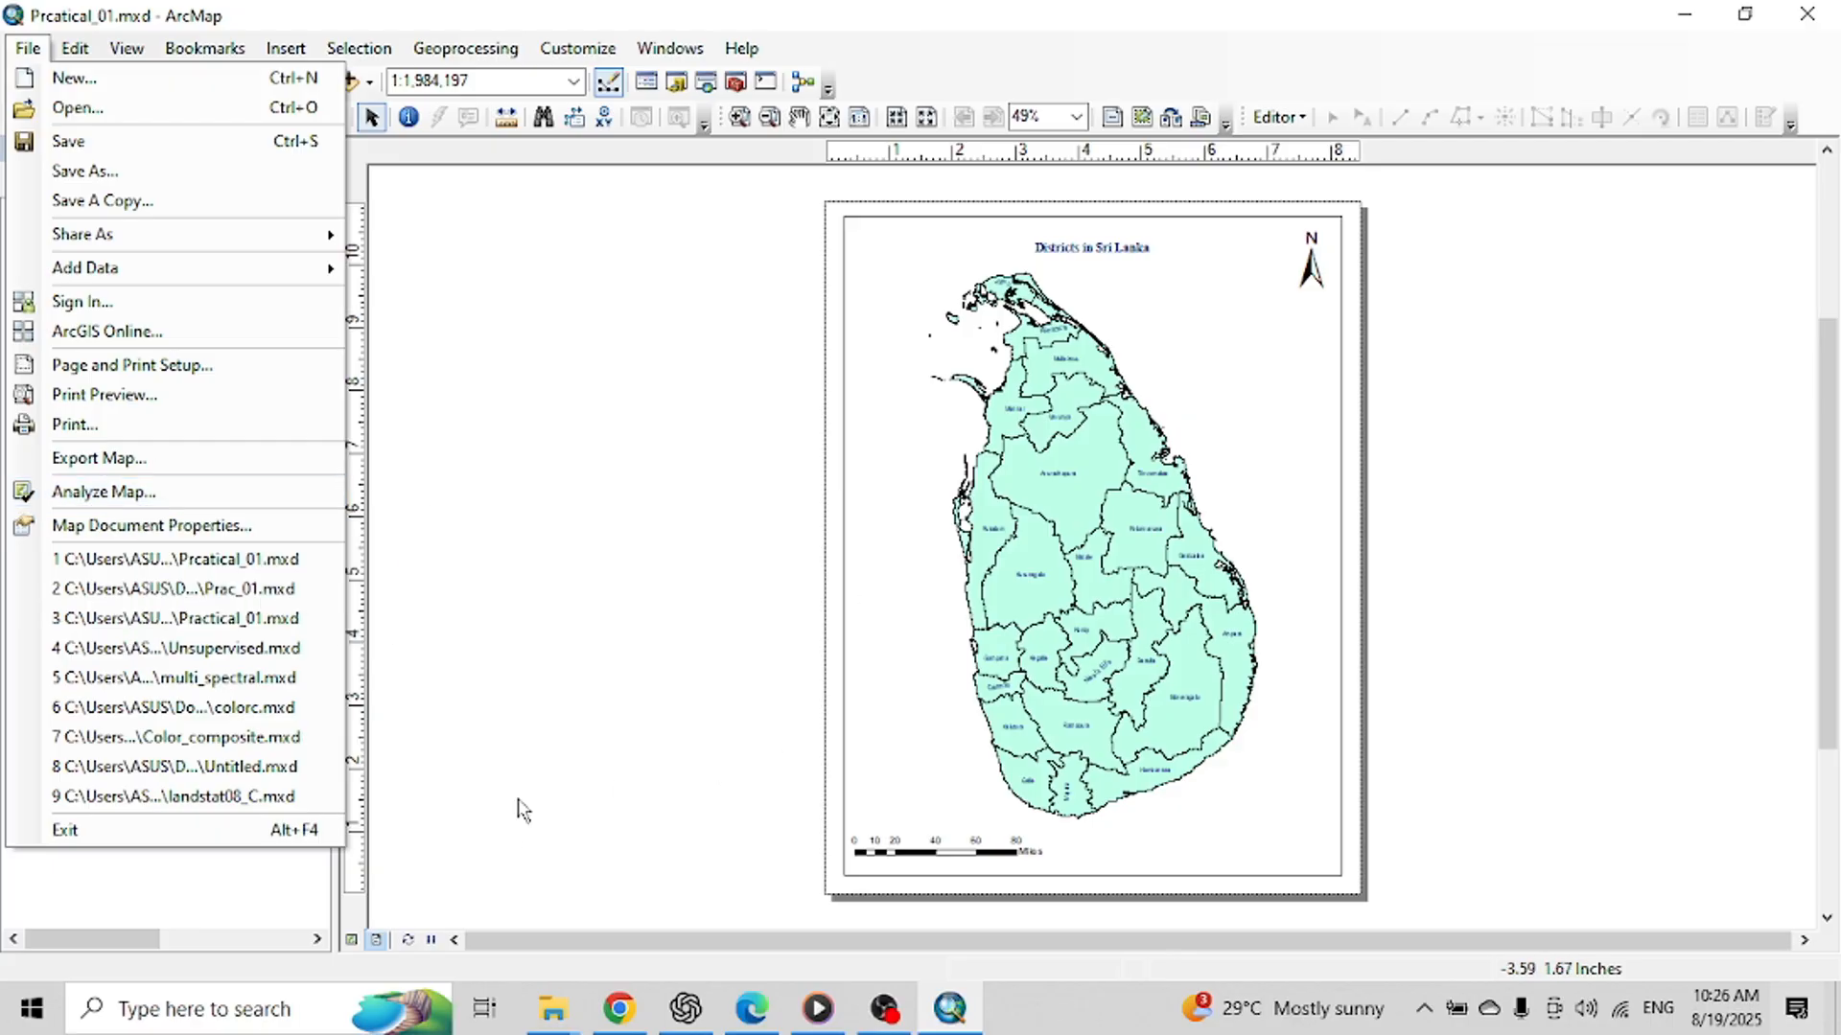
pyautogui.click(99, 457)
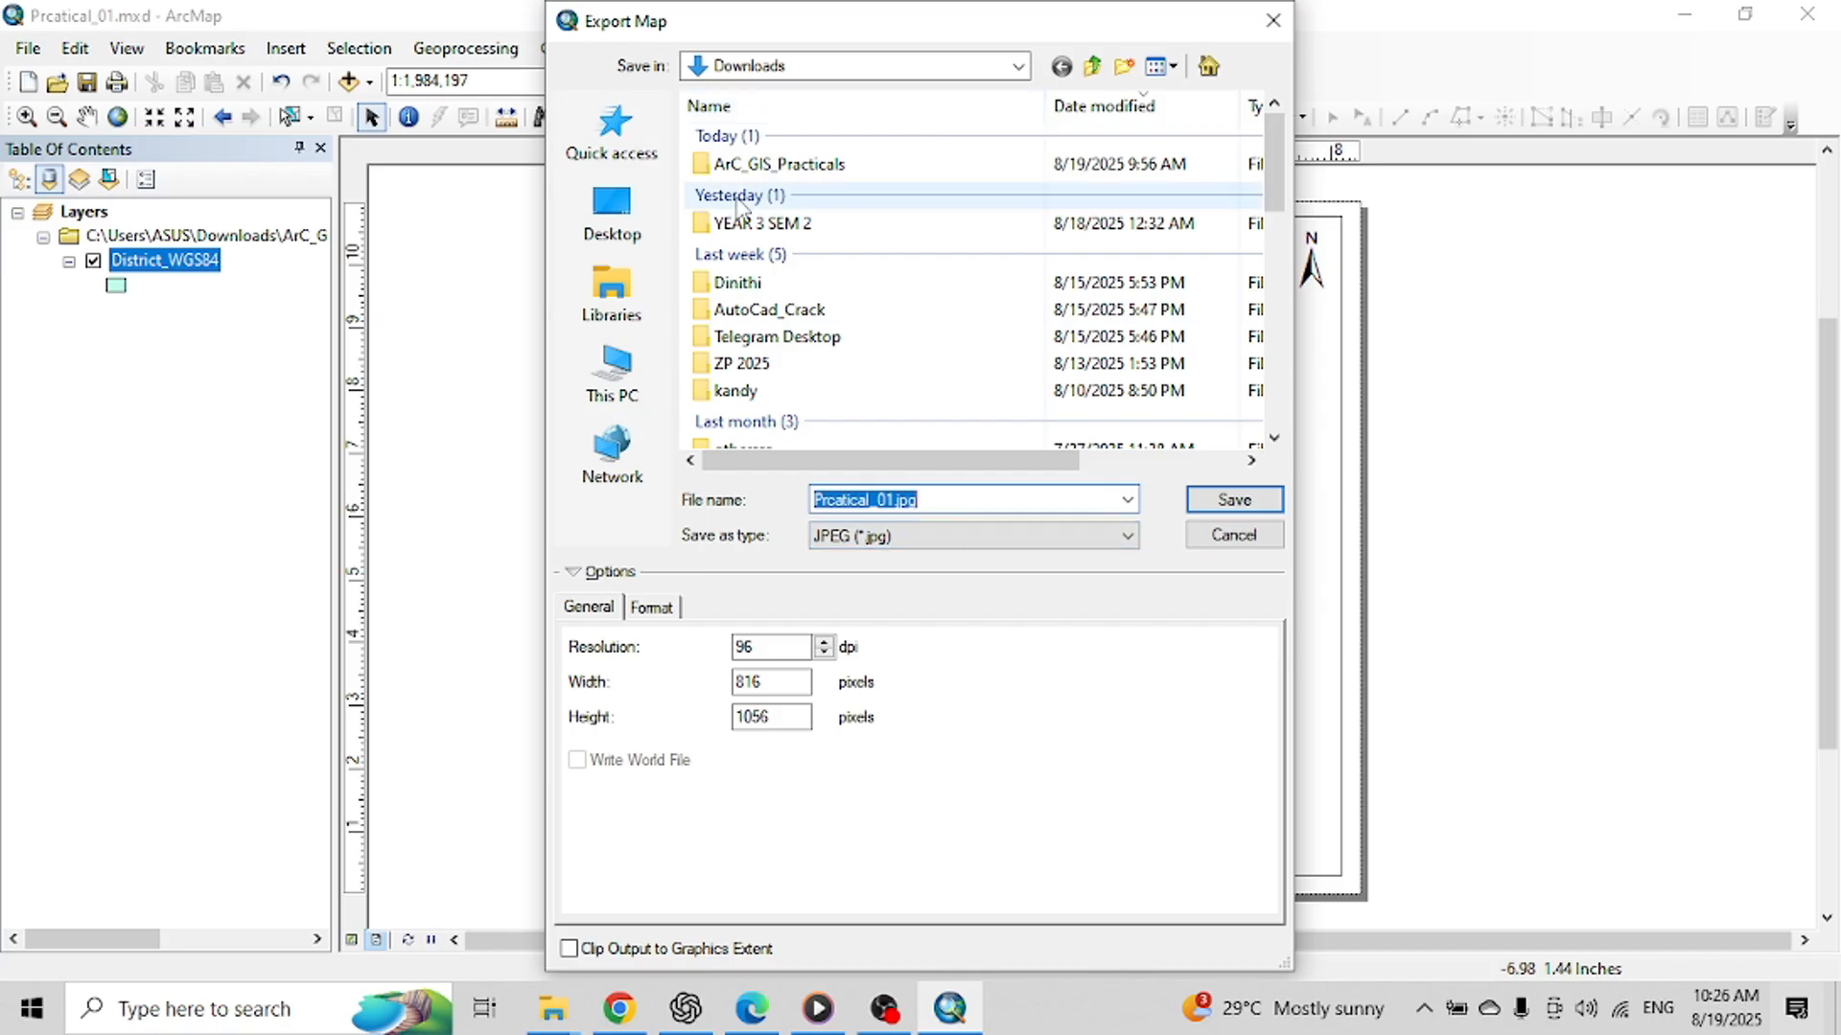
pyautogui.doubleClick(781, 170)
pyautogui.doubleClick(780, 163)
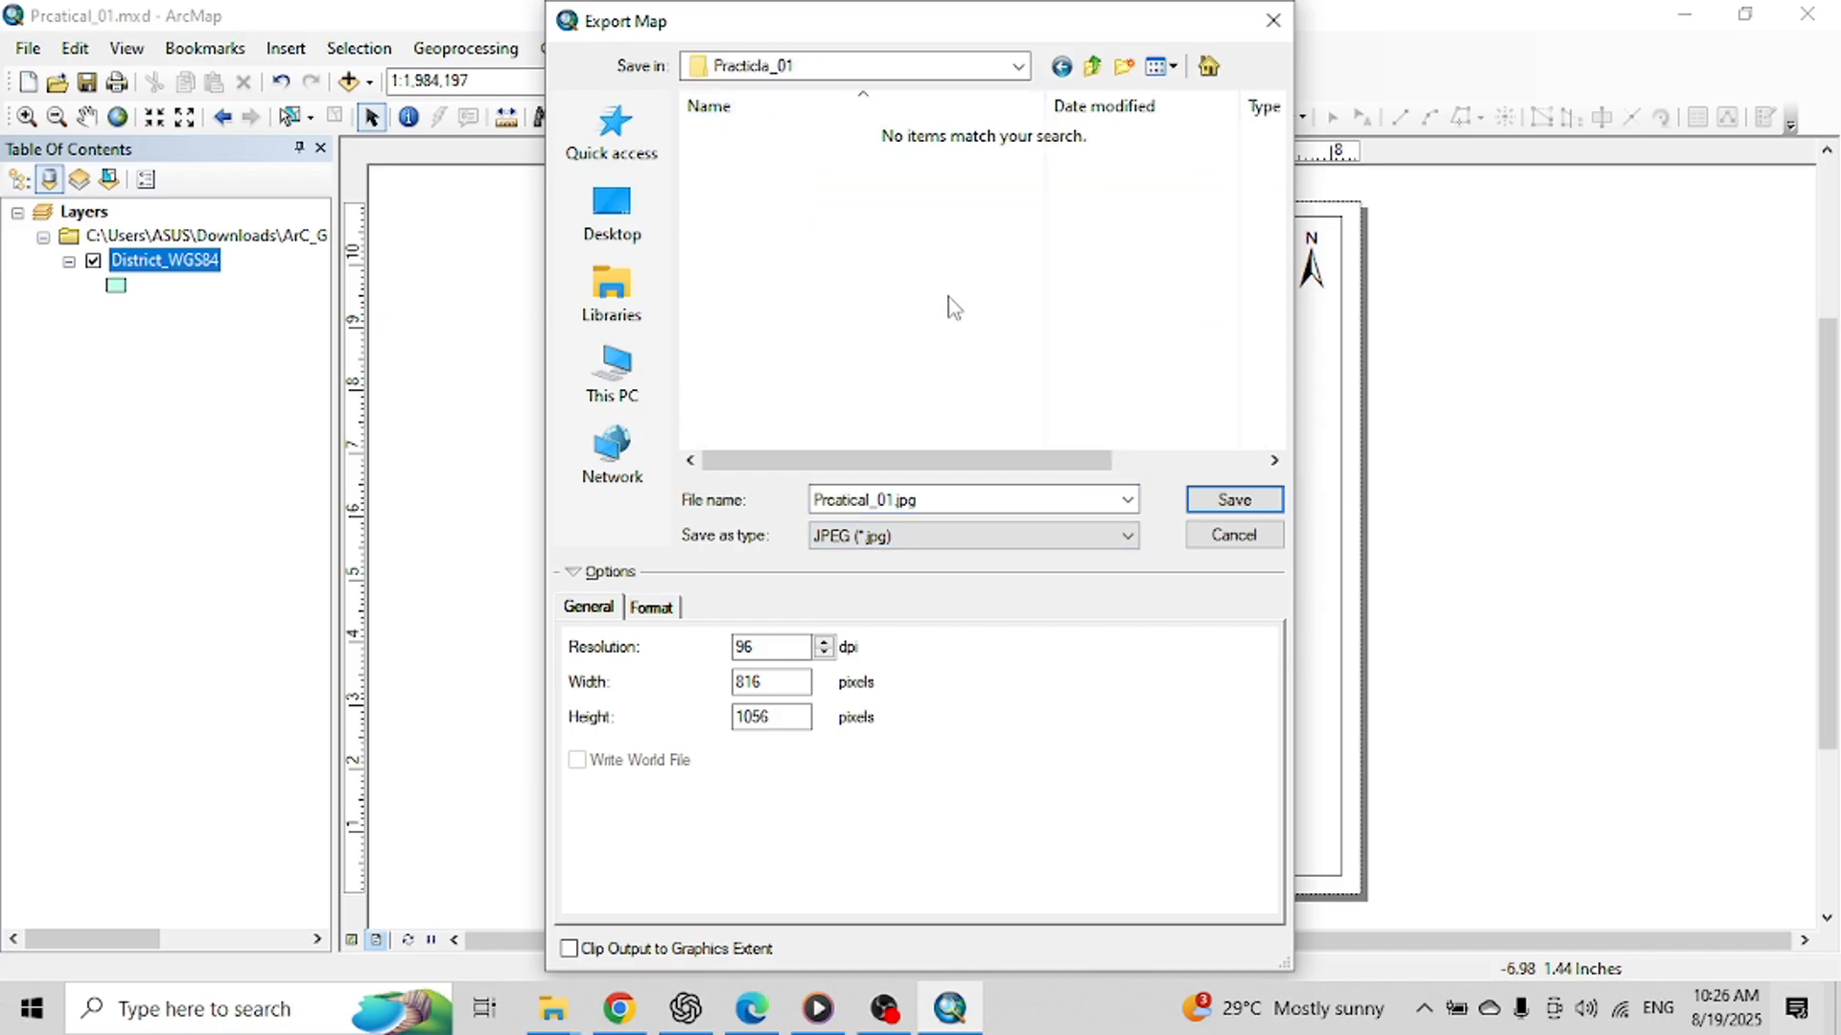
# Step: Set the export format to PDF and save the map as Prcatical_01.pdf
pyautogui.doubleClick(943, 503)
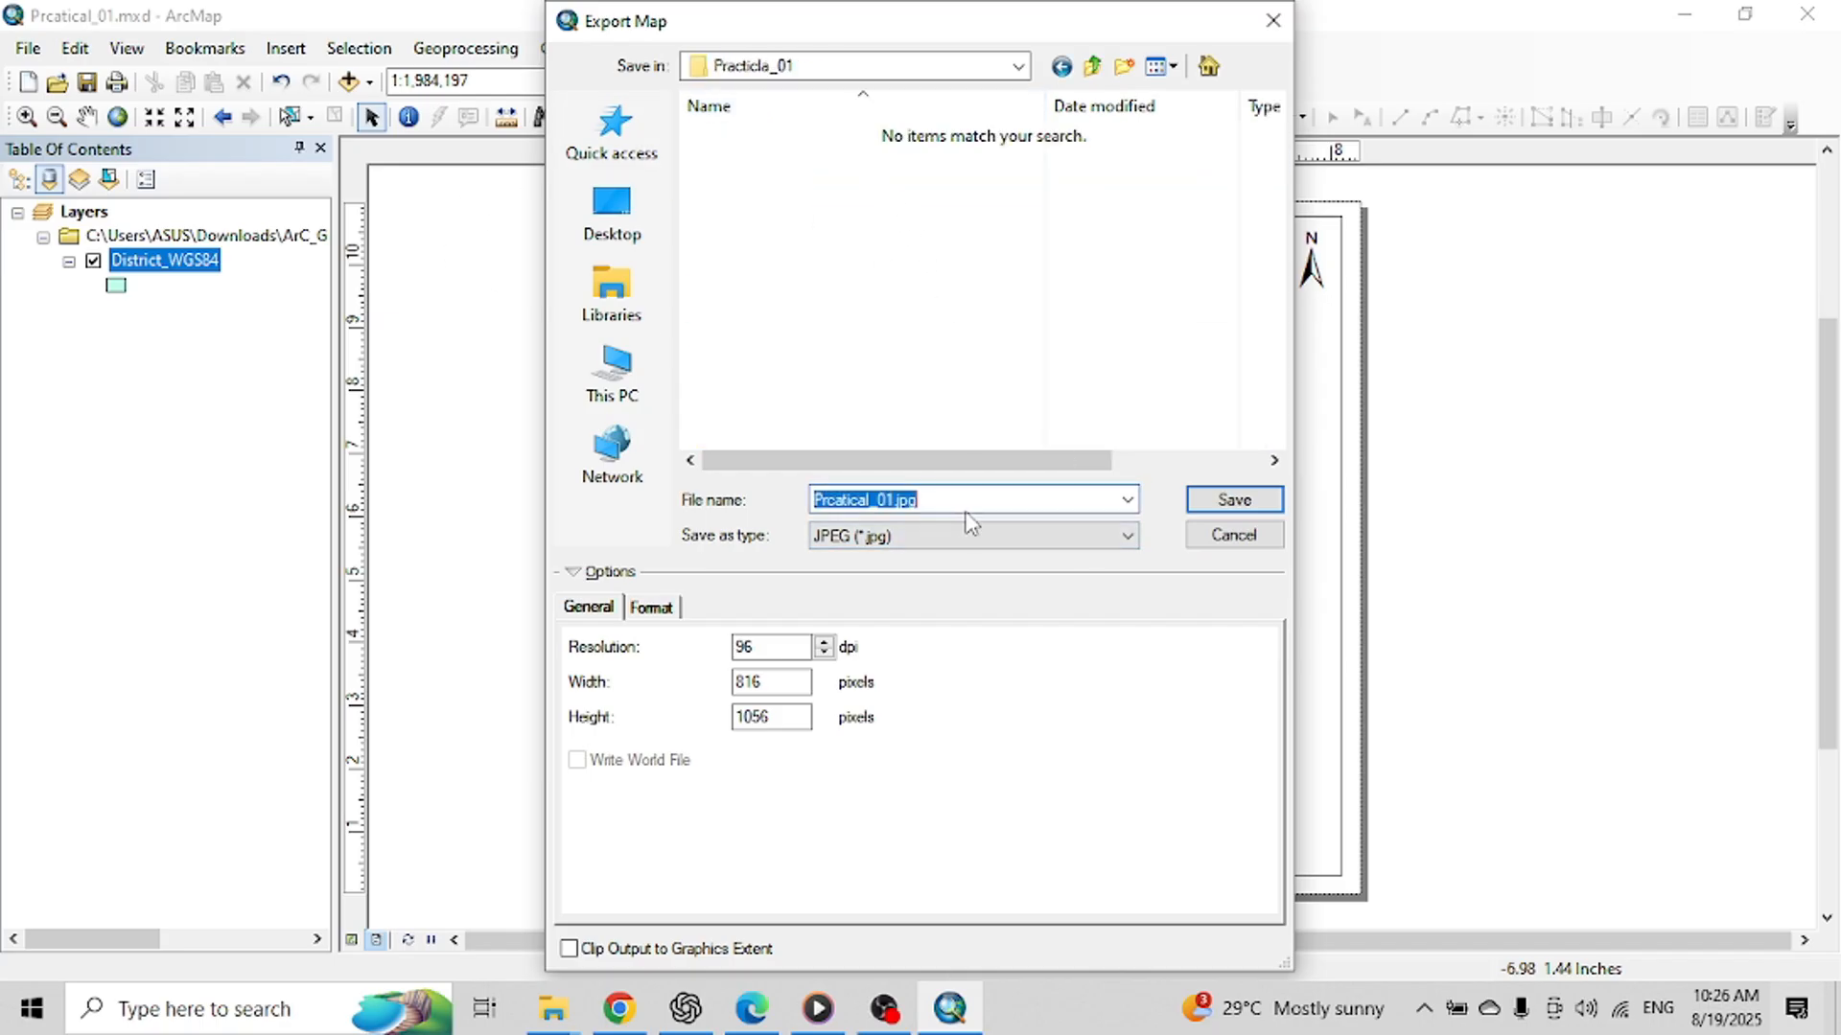
pyautogui.click(1077, 539)
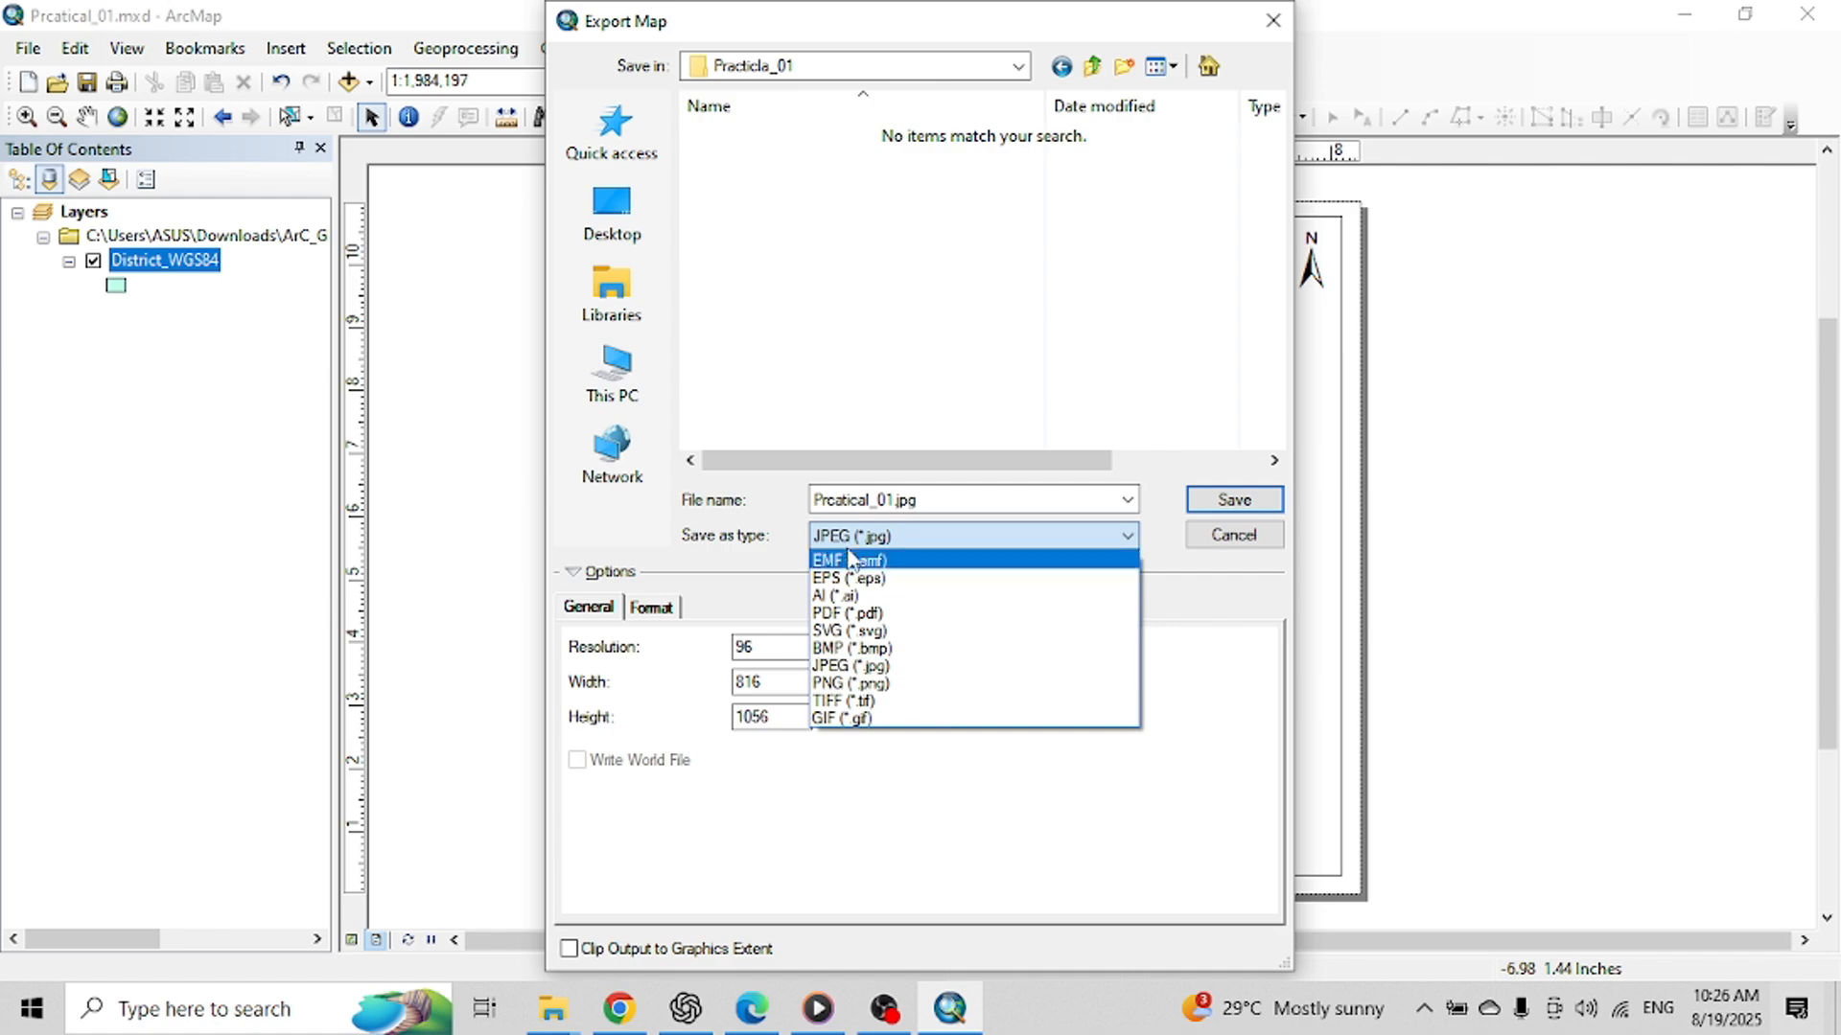
pyautogui.click(920, 613)
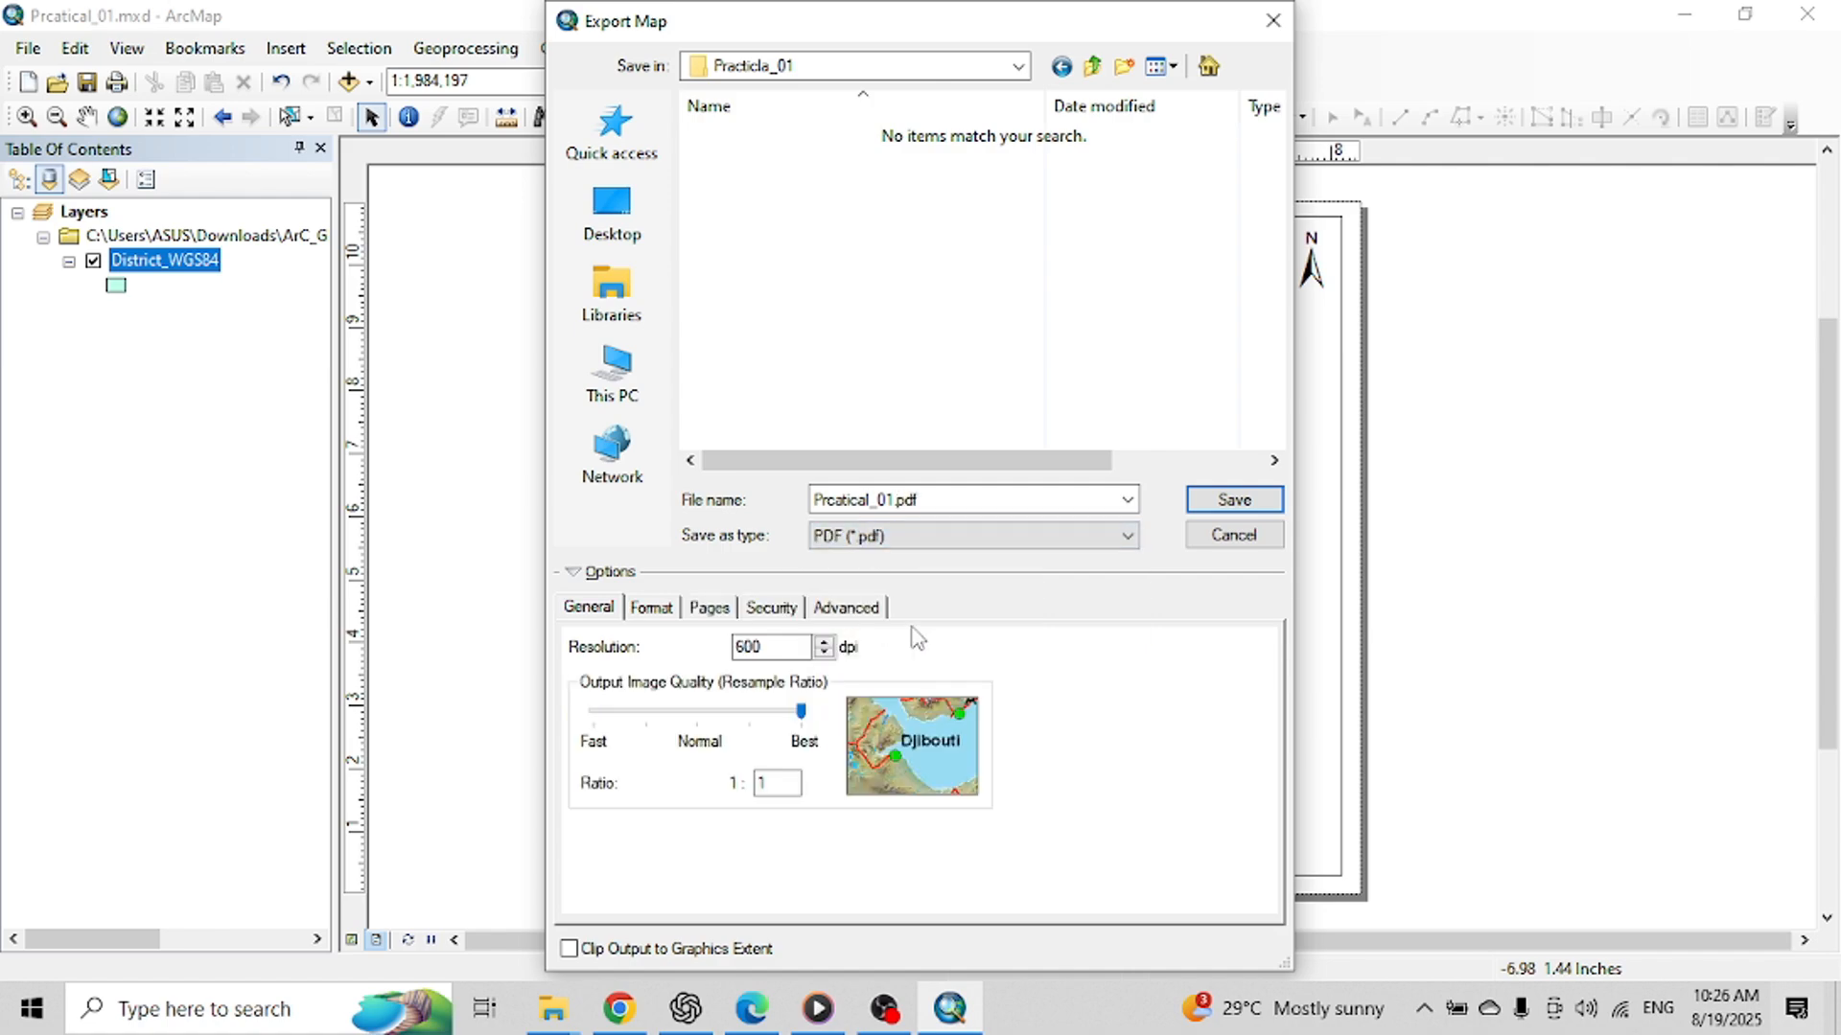
pyautogui.click(1060, 542)
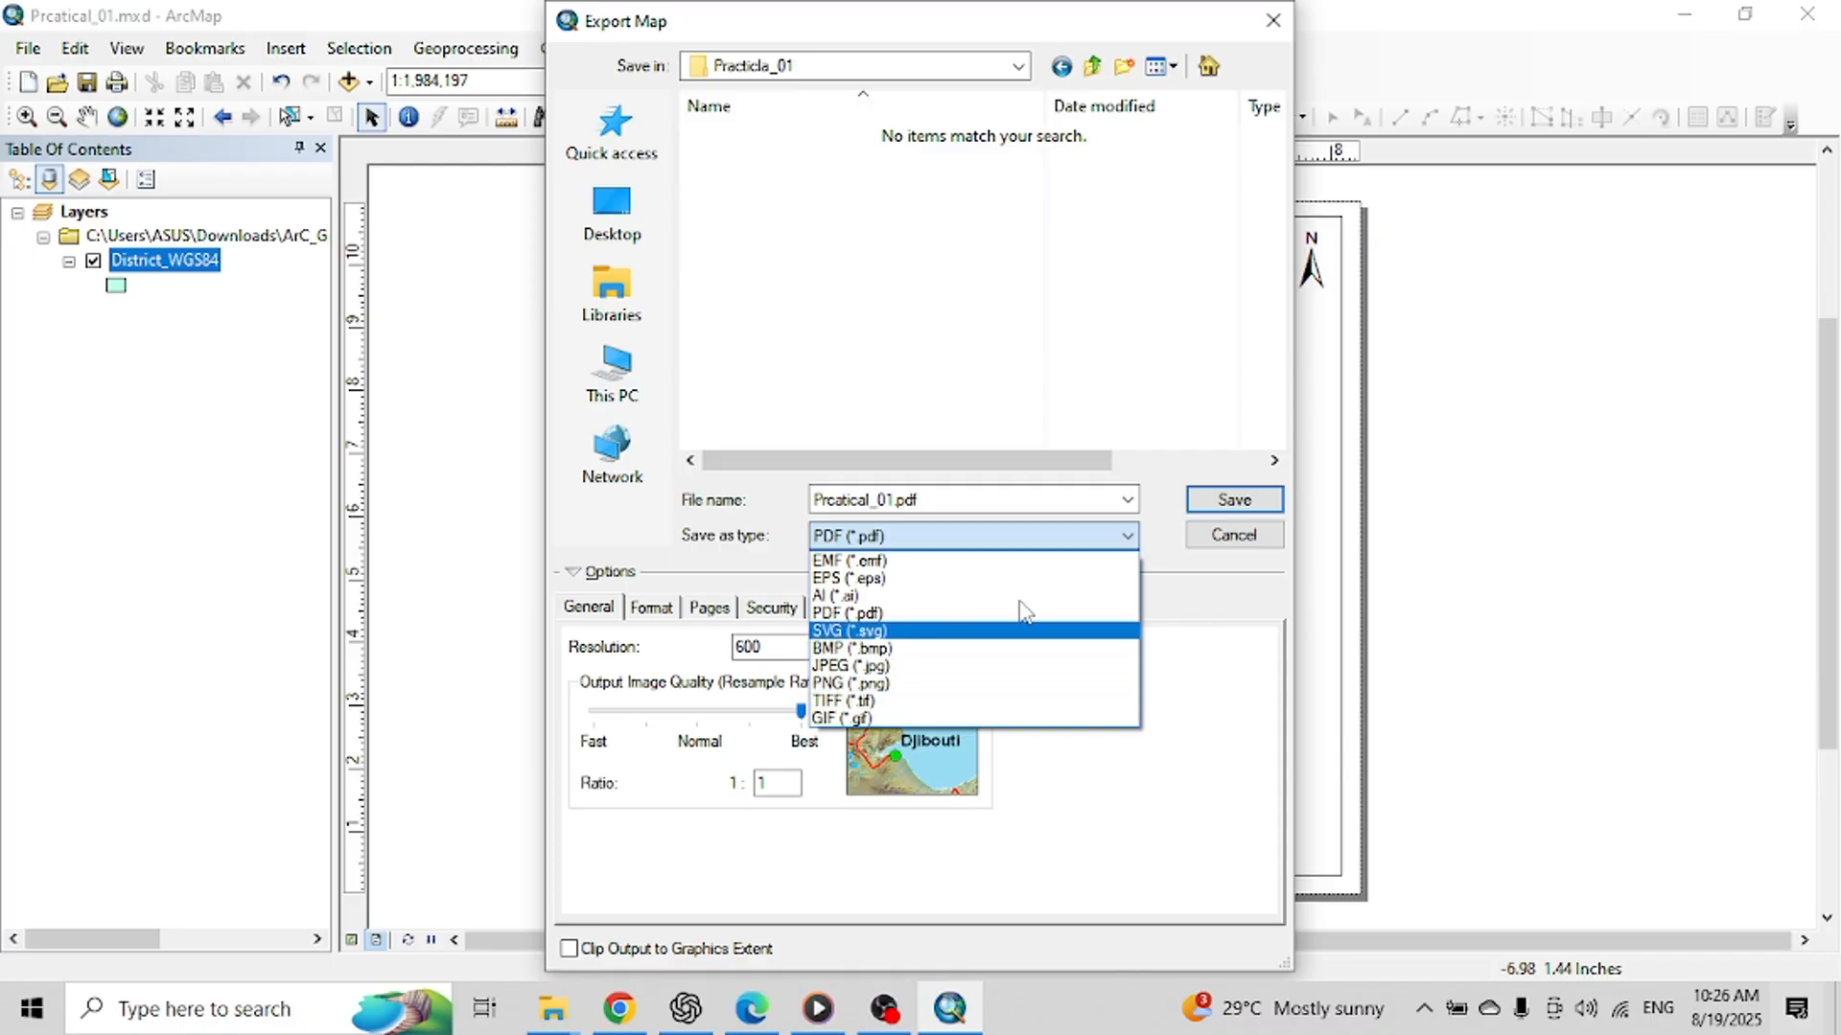
pyautogui.click(844, 613)
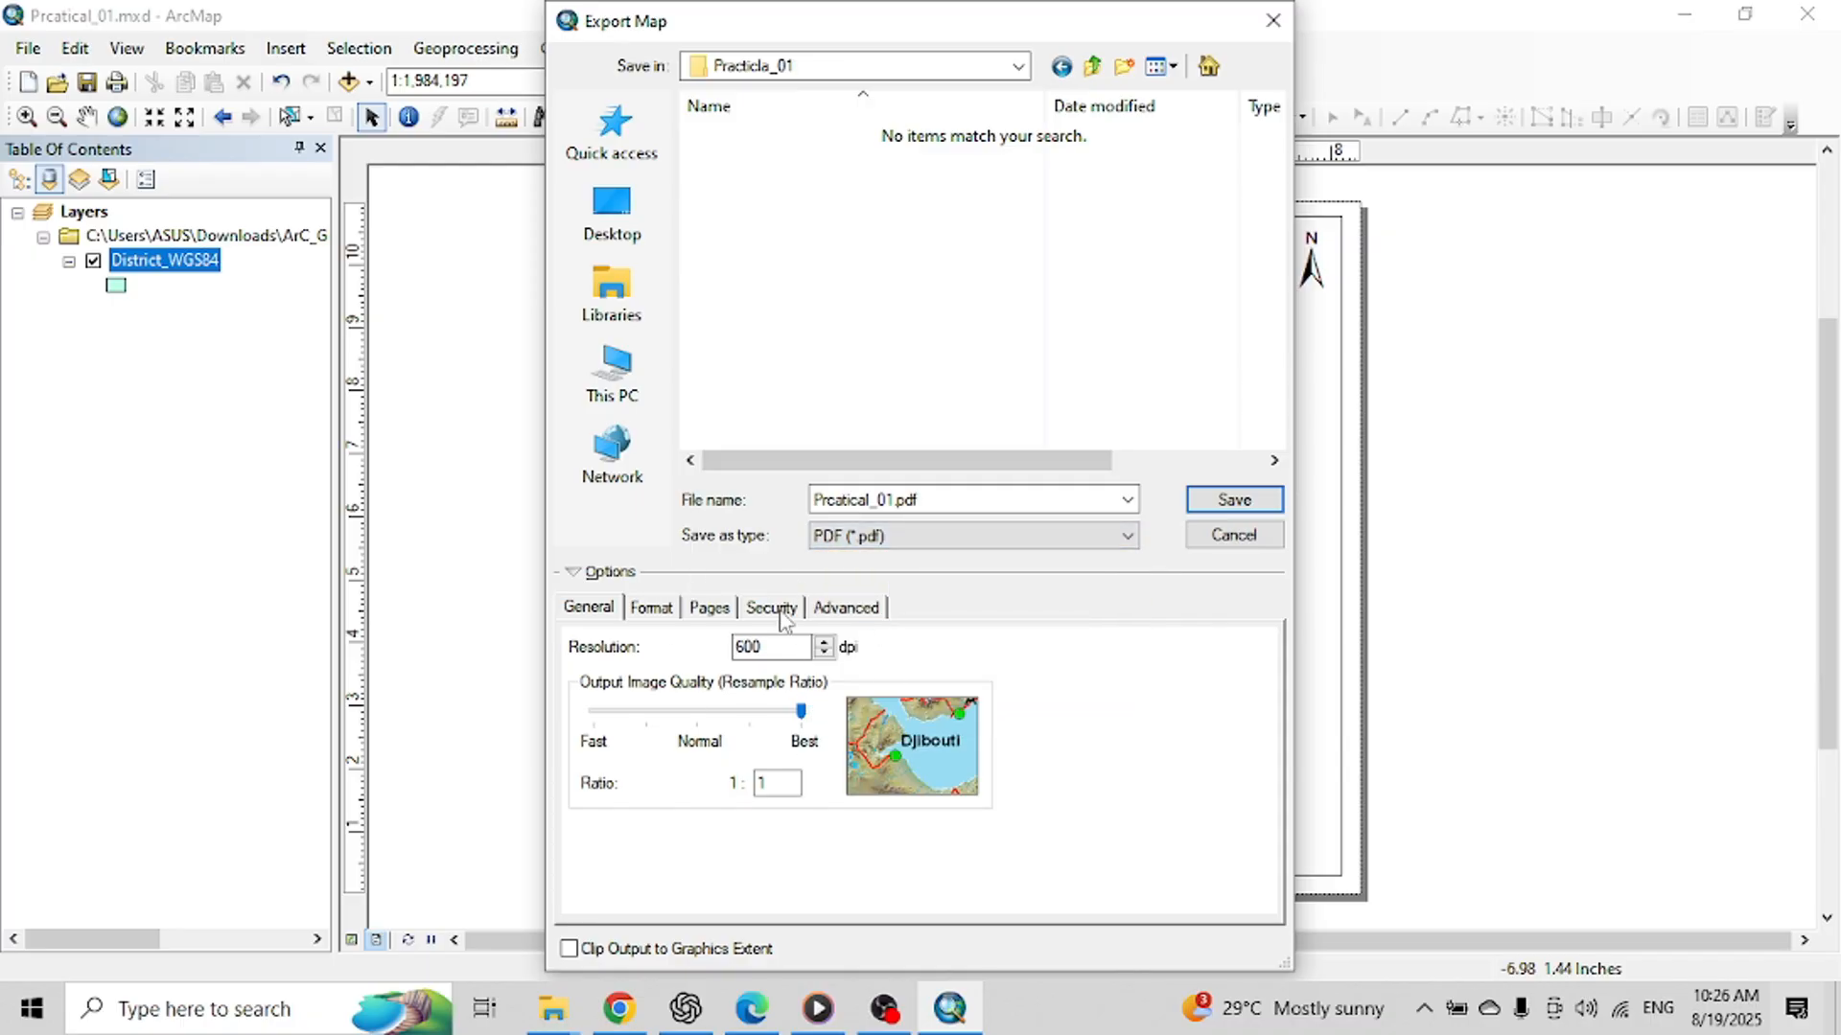
pyautogui.click(764, 645)
pyautogui.click(1233, 498)
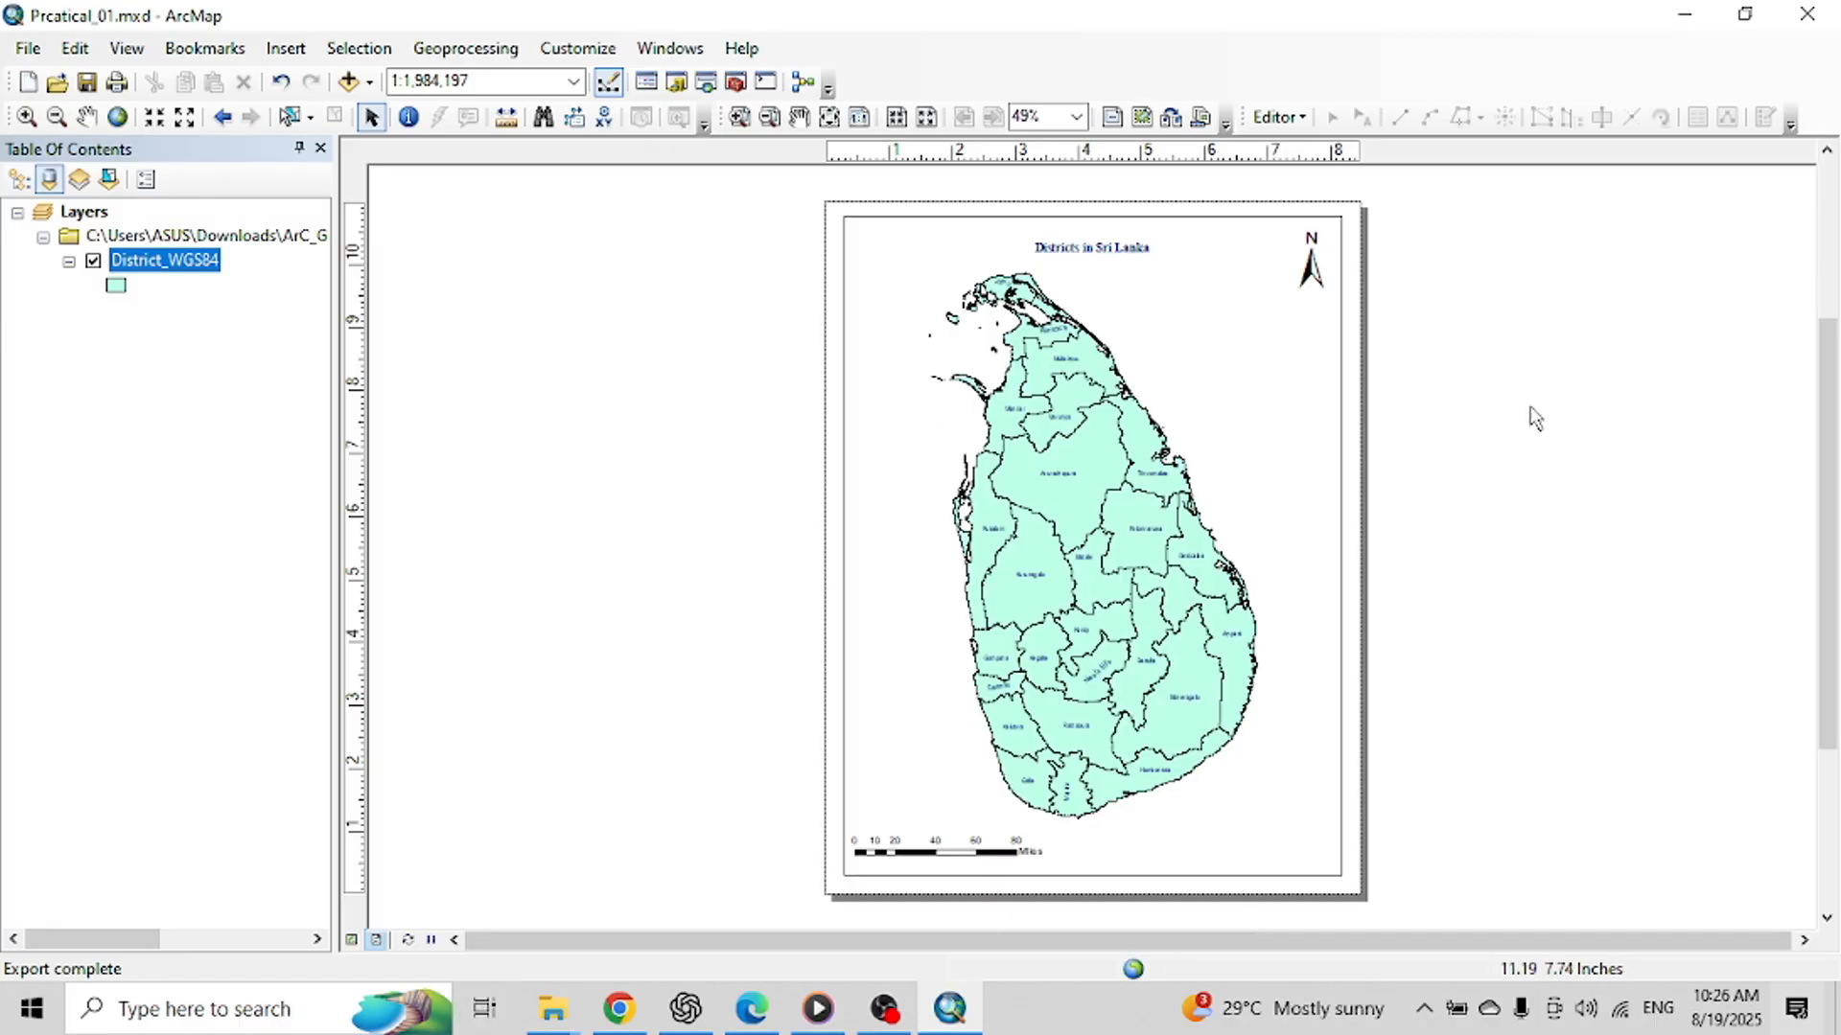
# Step: Switch to the Practicla_01 folder in File Explorer, open Prcatical_01.pdf and review the exported map page
pyautogui.moveTo(563, 1028)
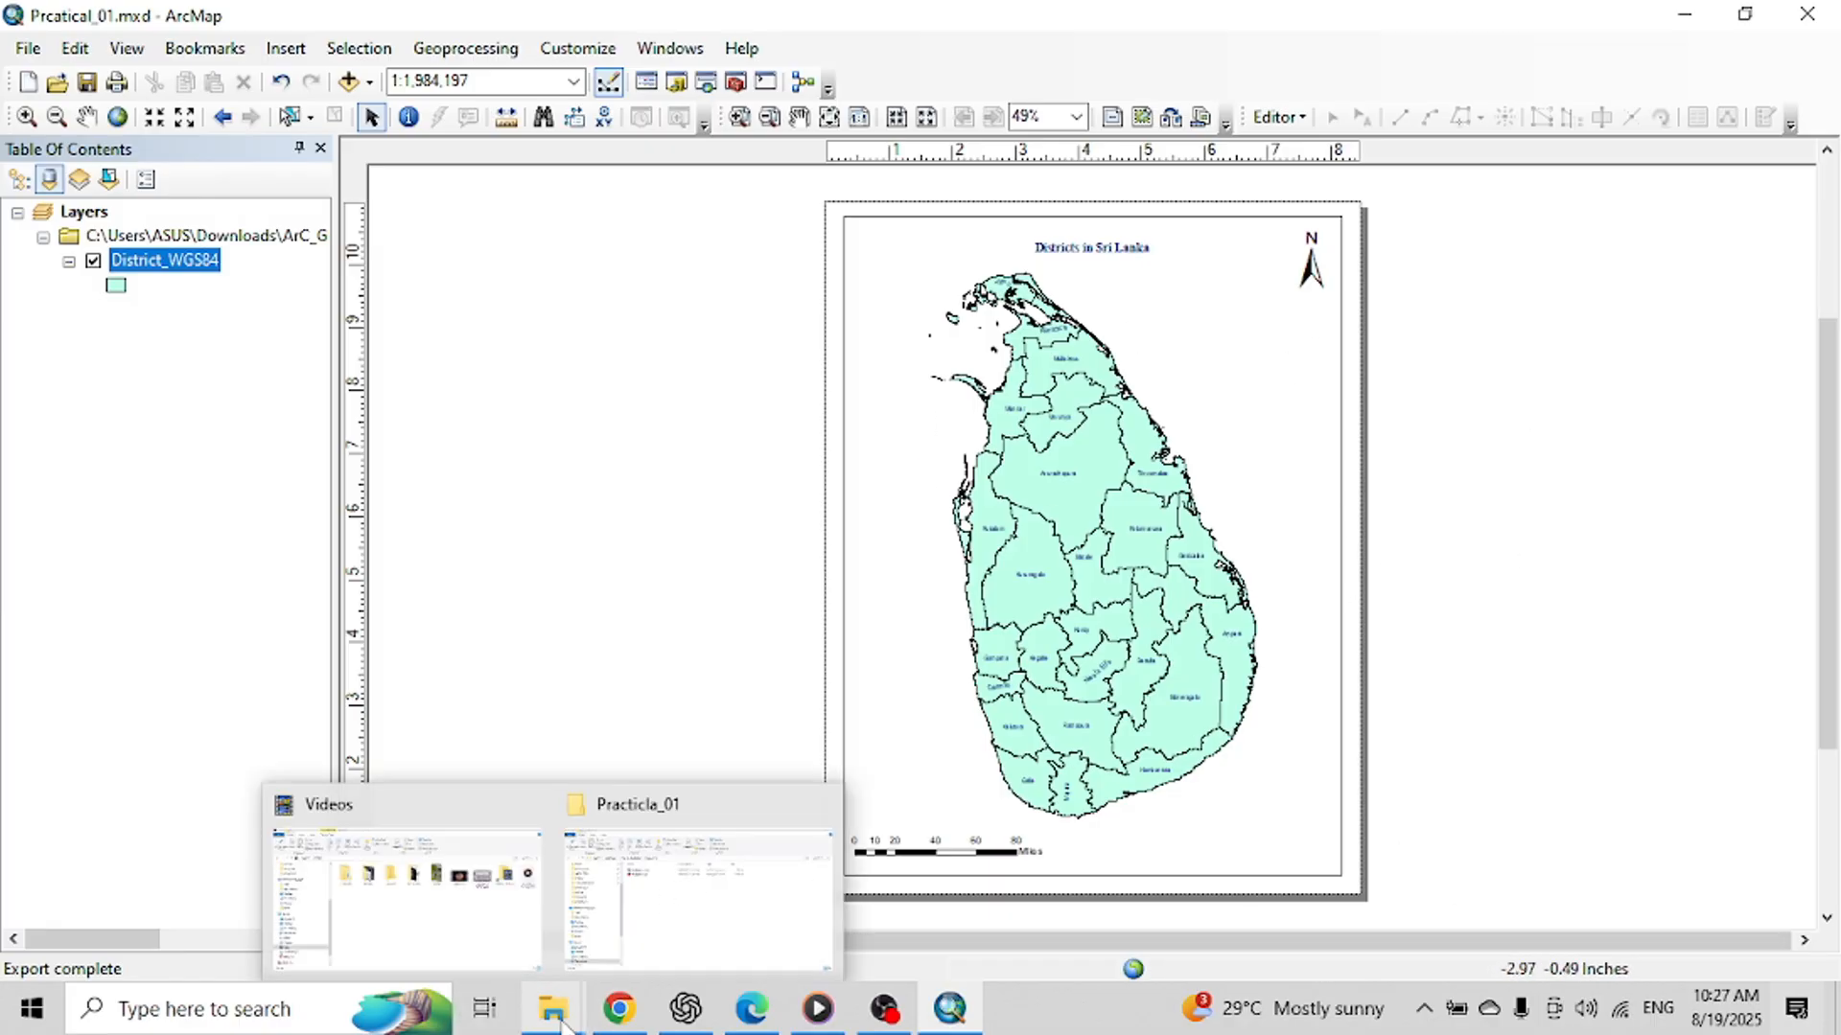
pyautogui.click(595, 935)
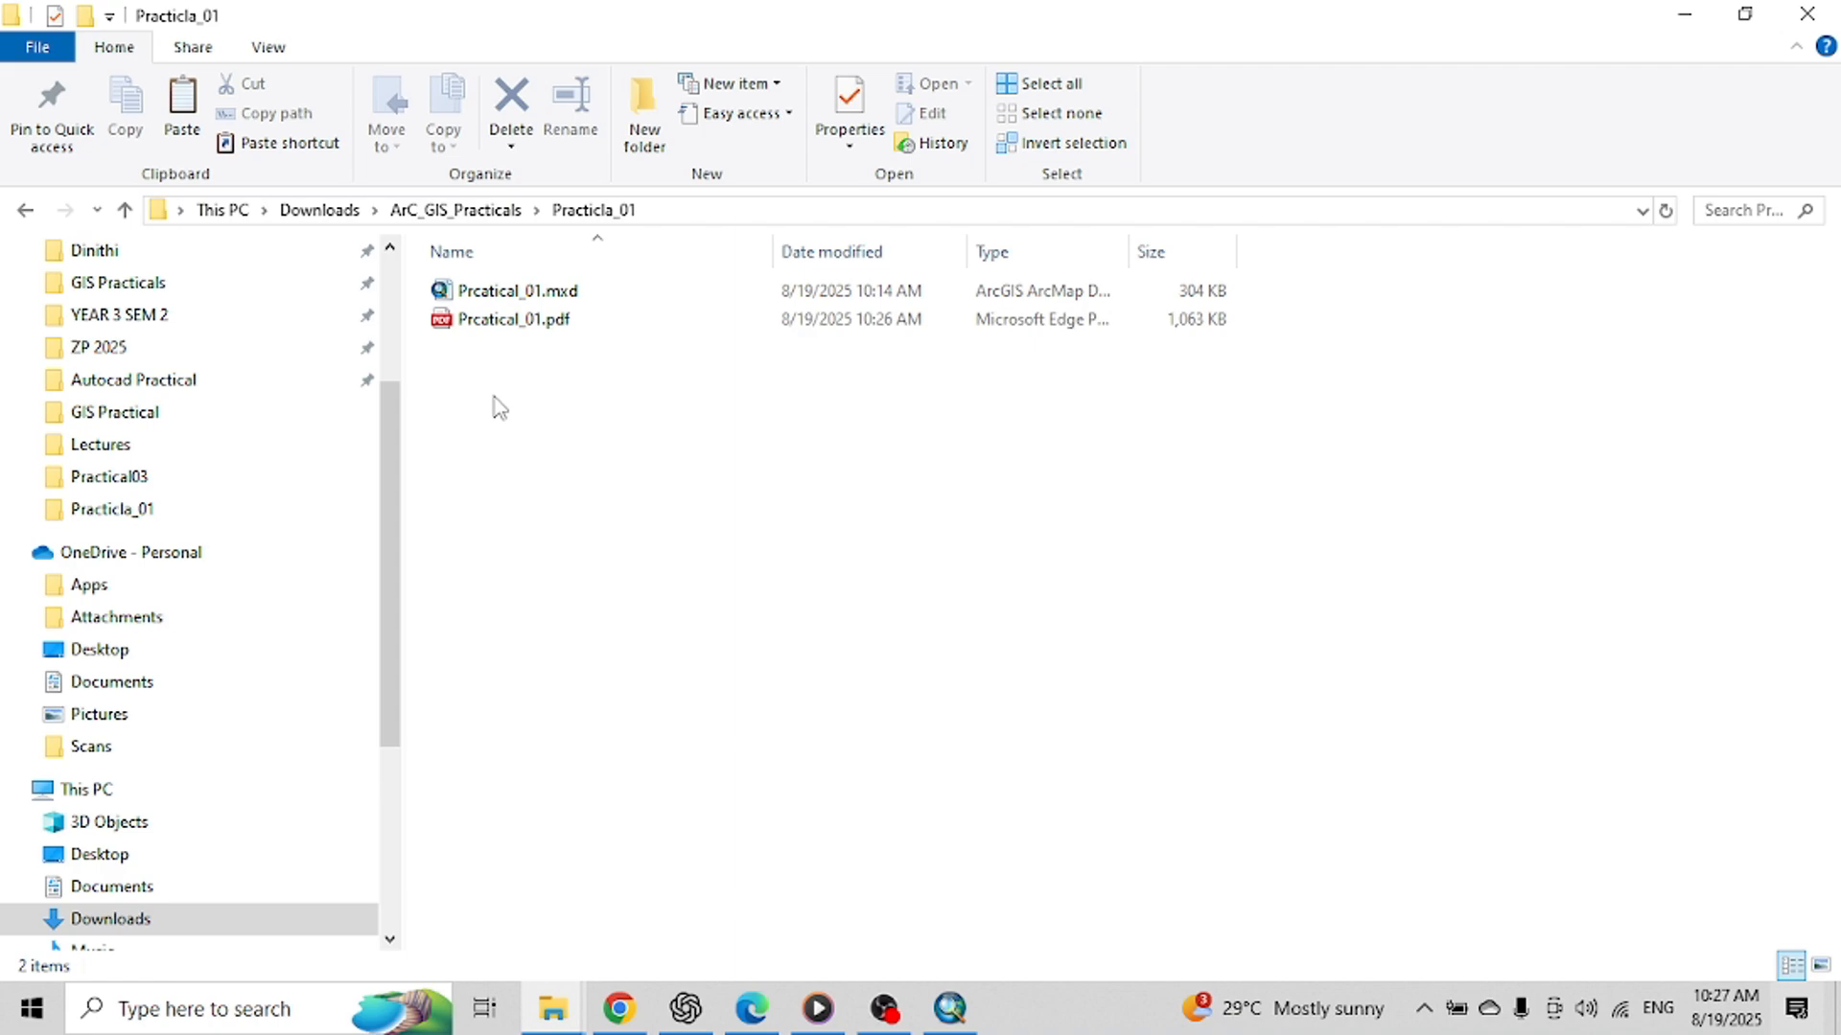
pyautogui.click(498, 326)
pyautogui.doubleClick(496, 324)
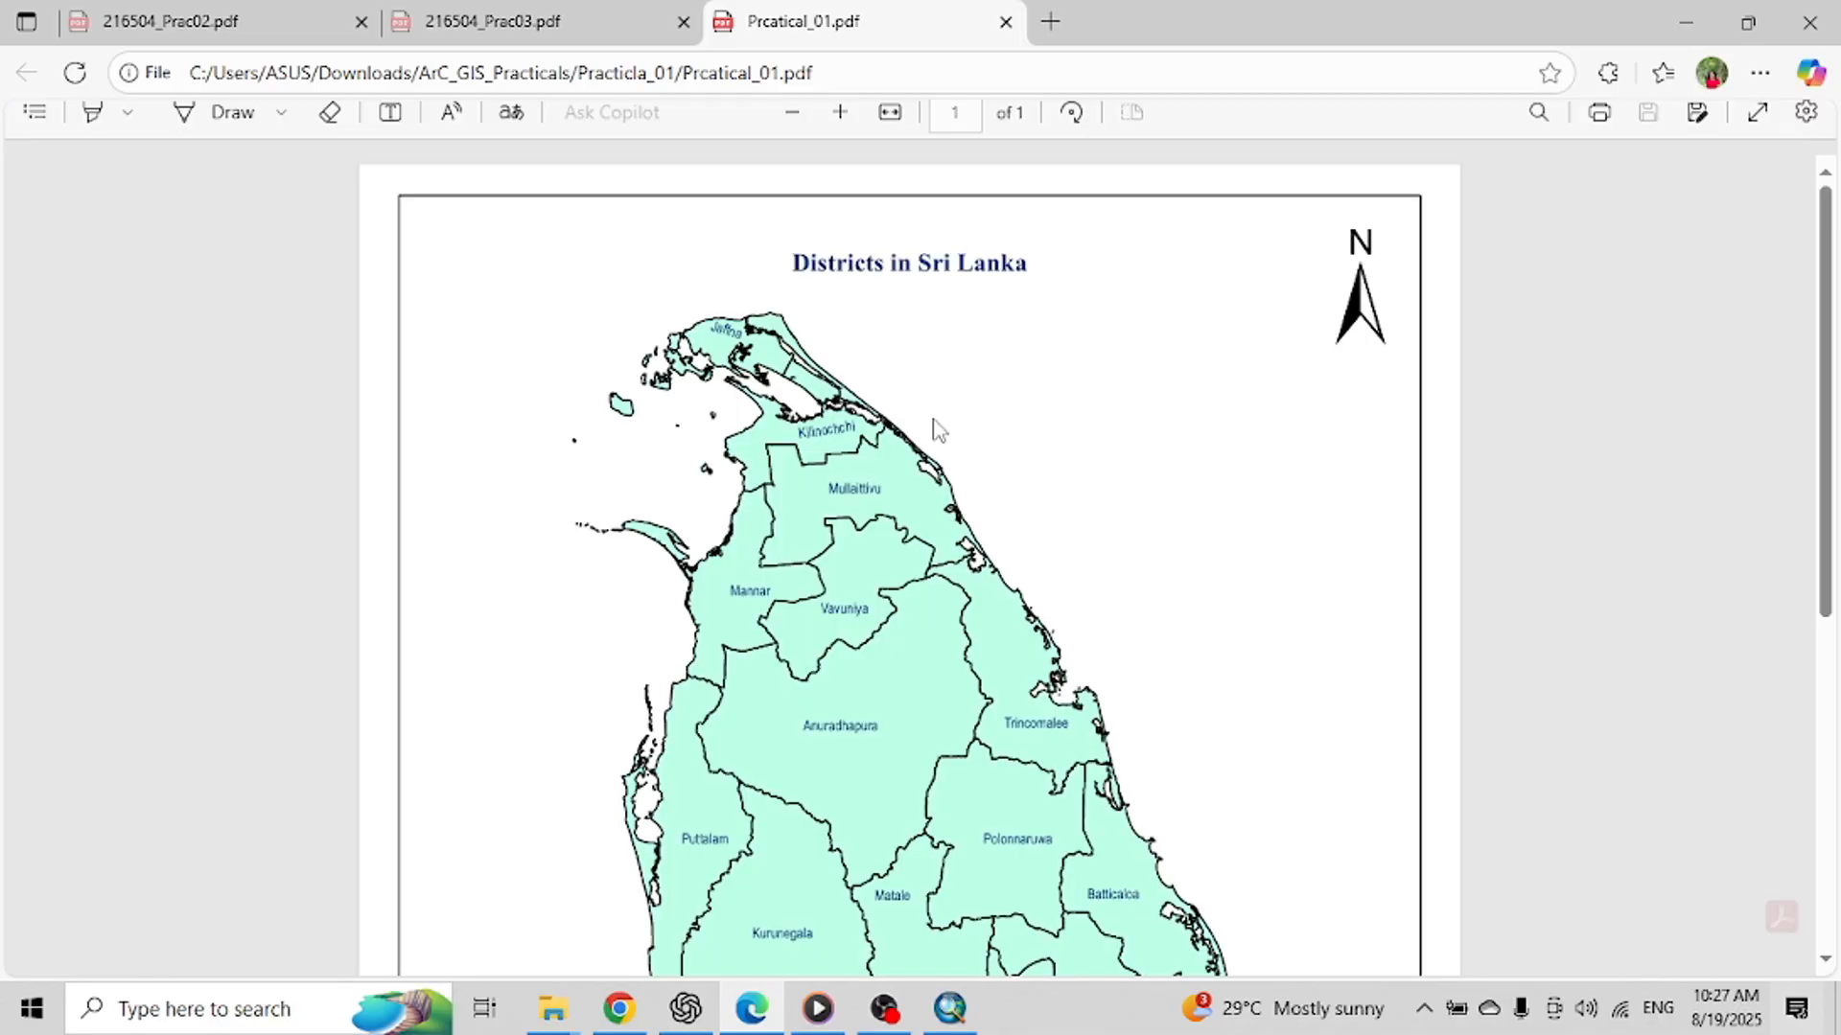
pyautogui.scroll(-3, 935, 425)
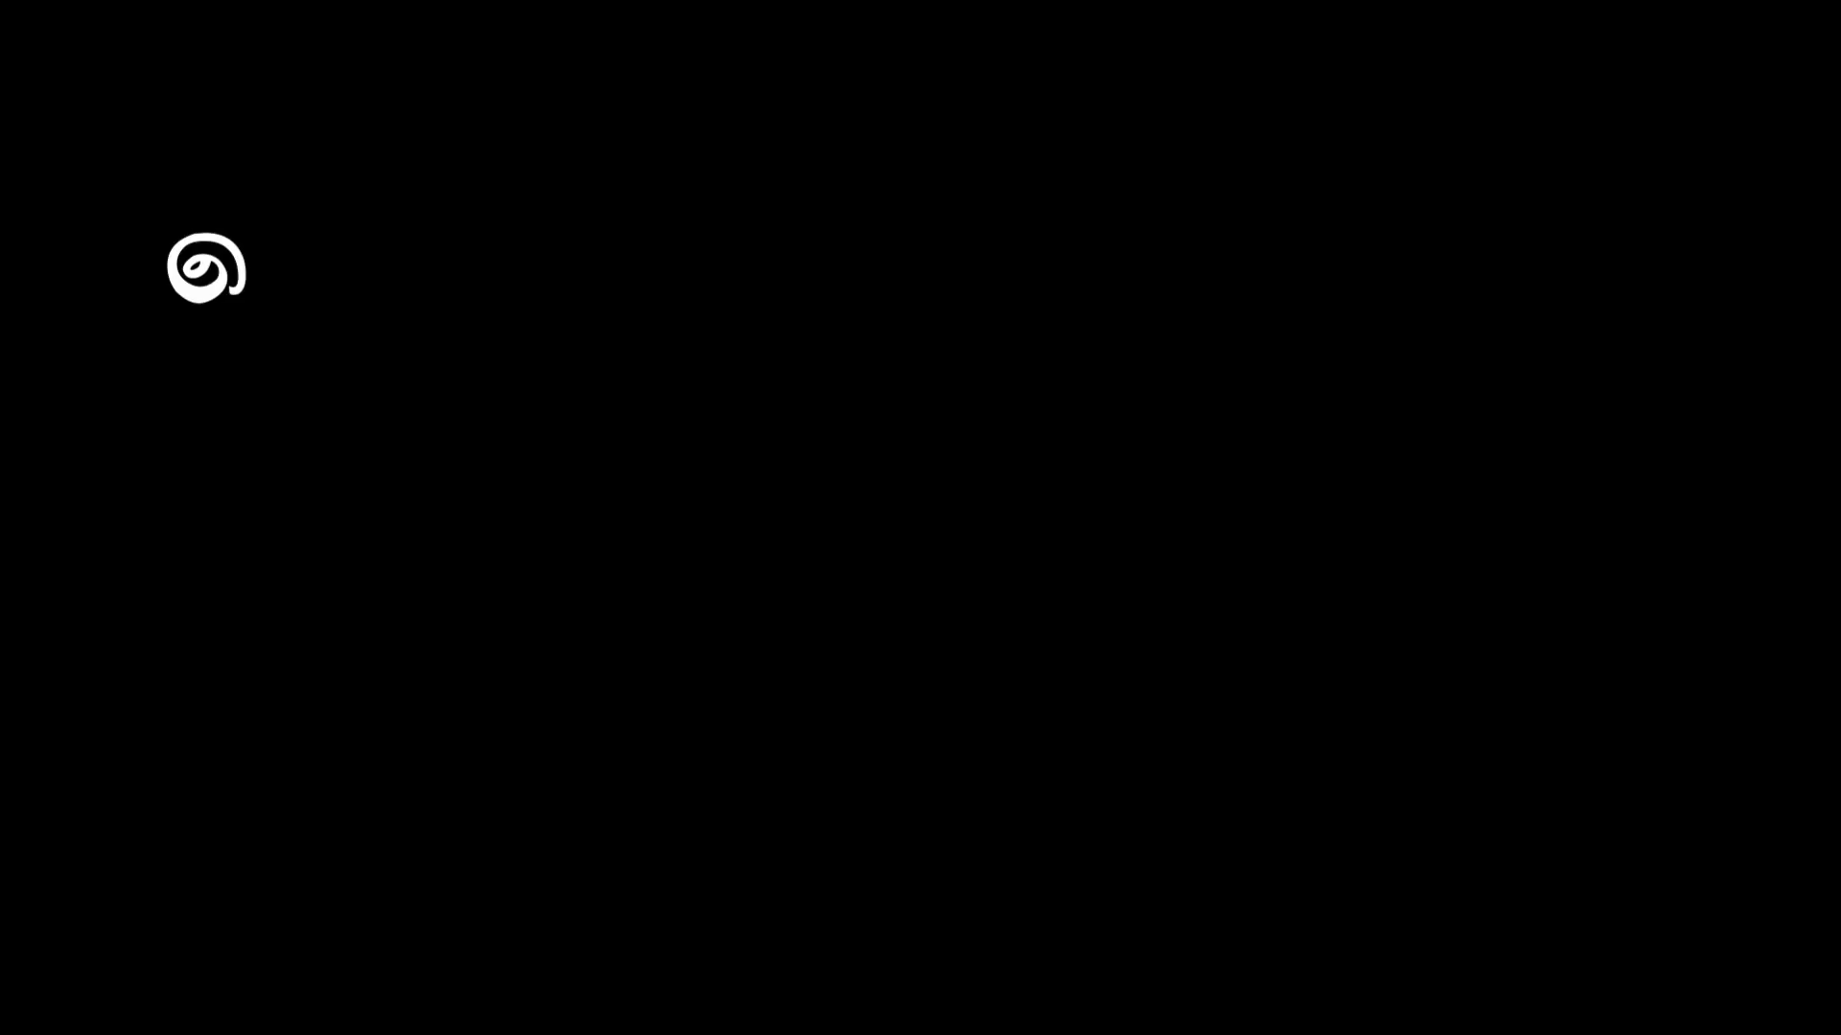